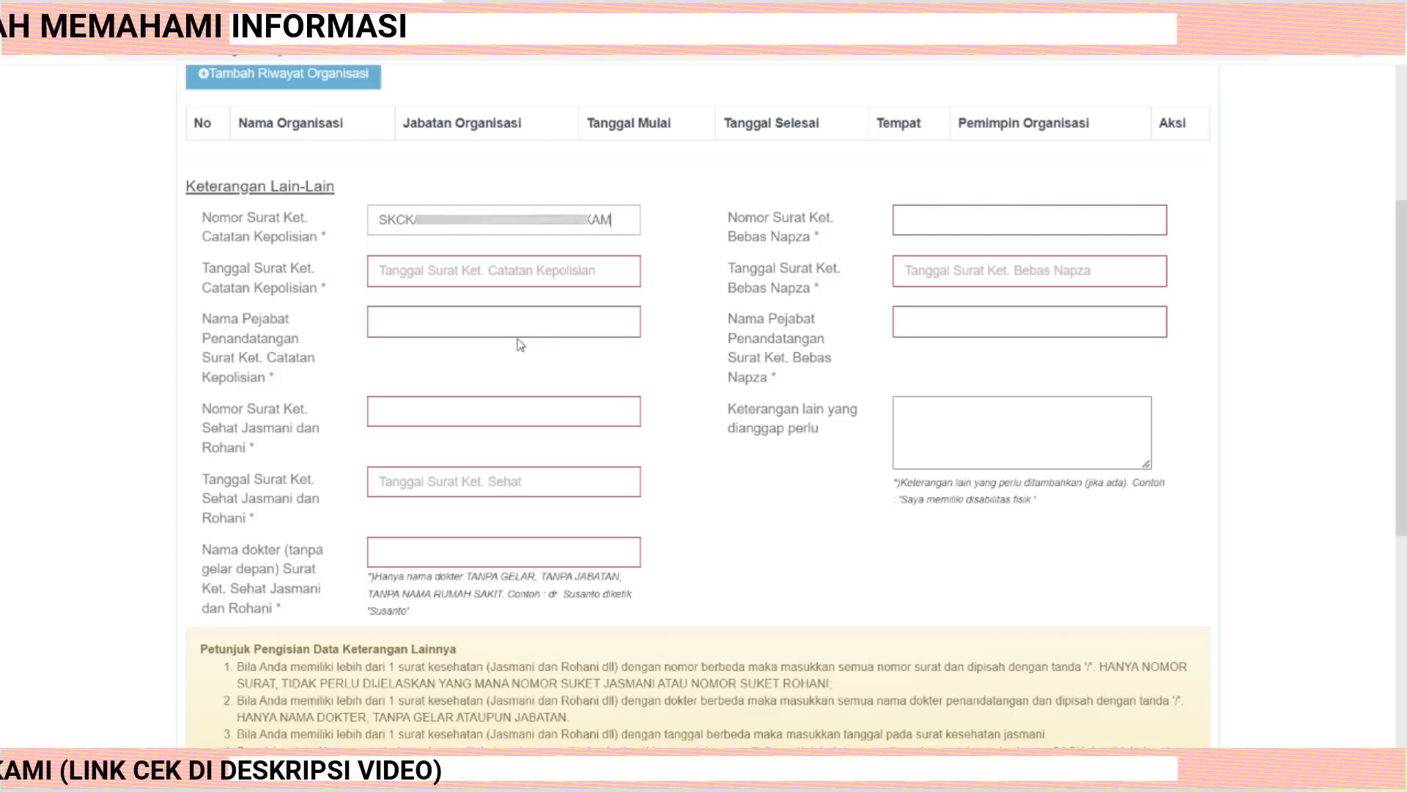
Set the police certificate (SKCK) date to 12-04-2023 using the date picker.
click(470, 271)
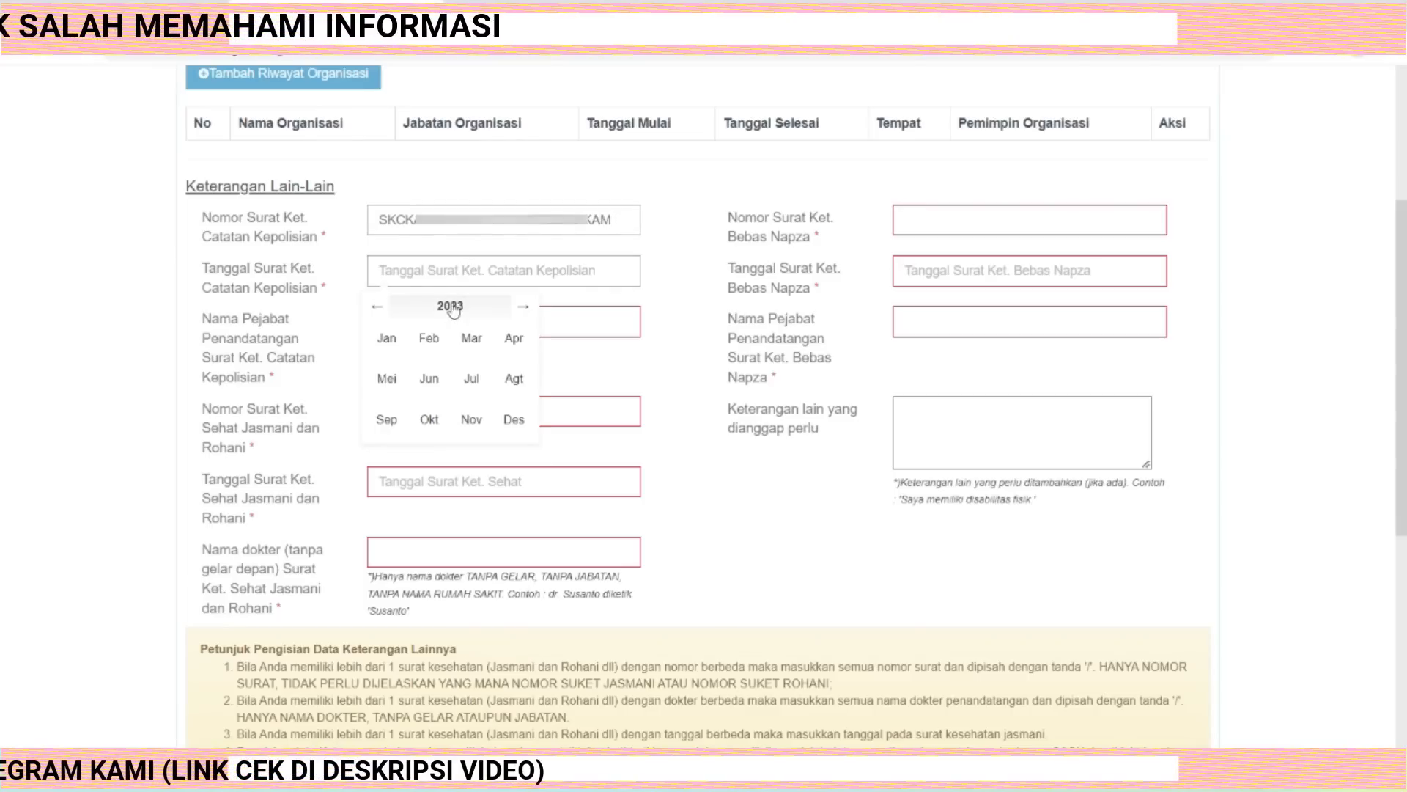
click(516, 341)
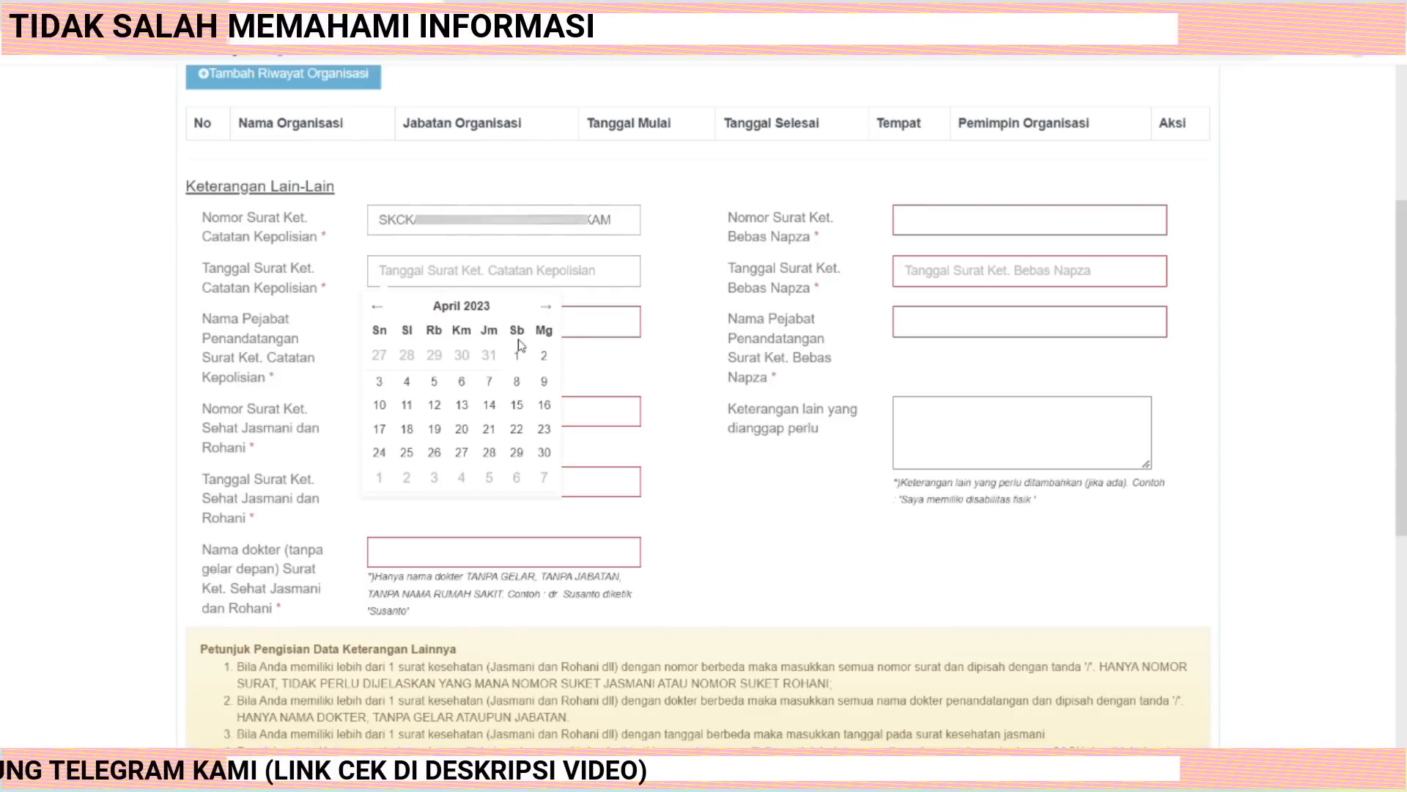
click(436, 408)
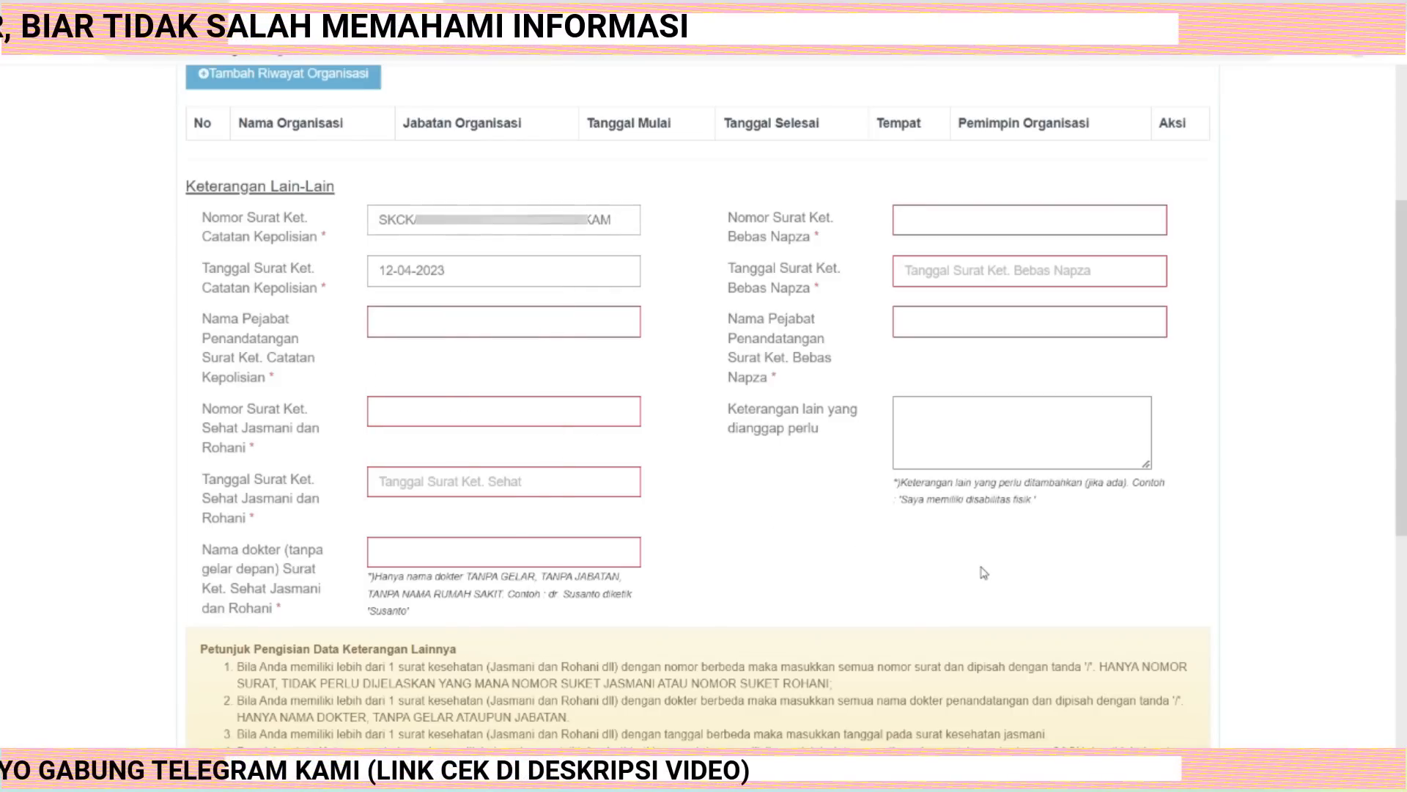
click(409, 317)
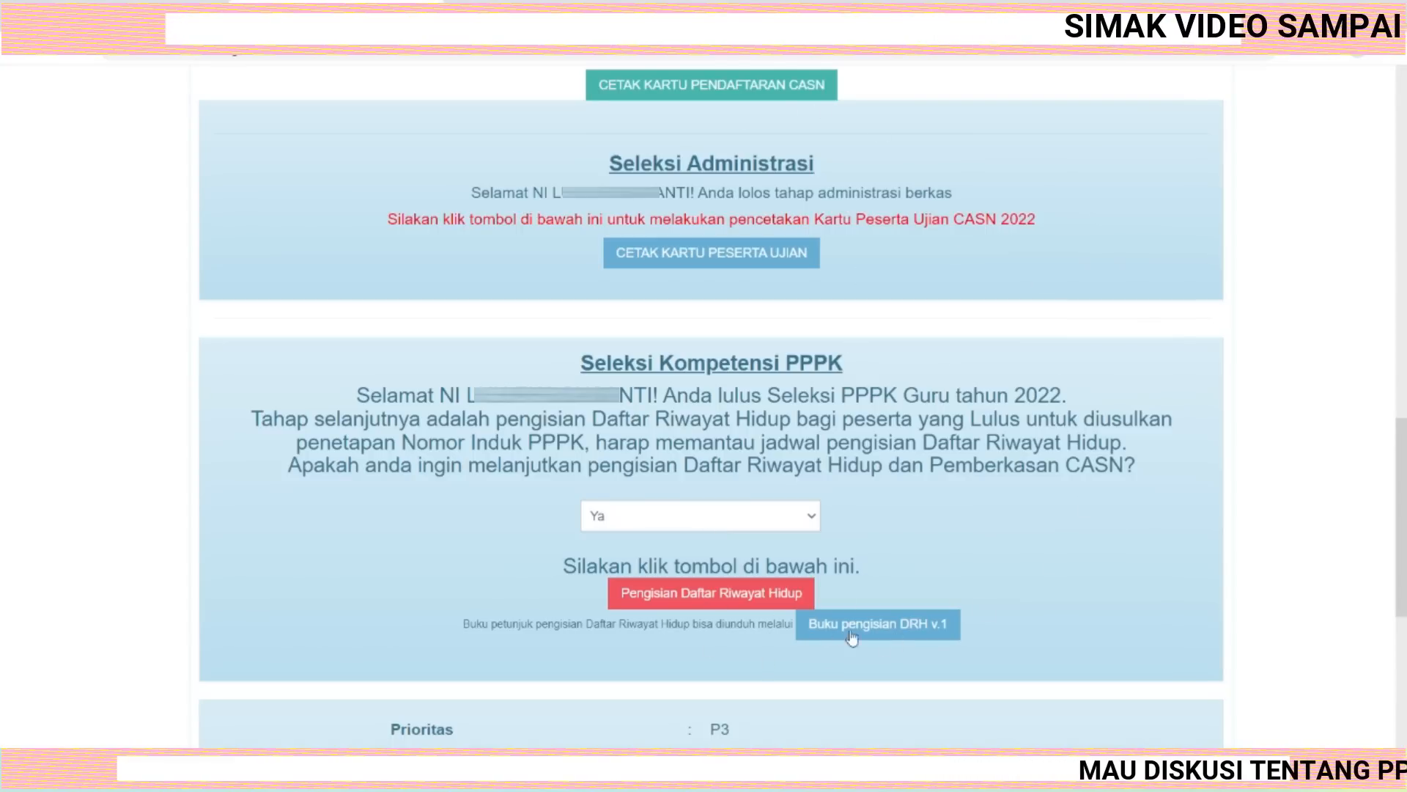
Open the Daftar Riwayat Hidup form and review the marital status options in the personal data section.
click(718, 600)
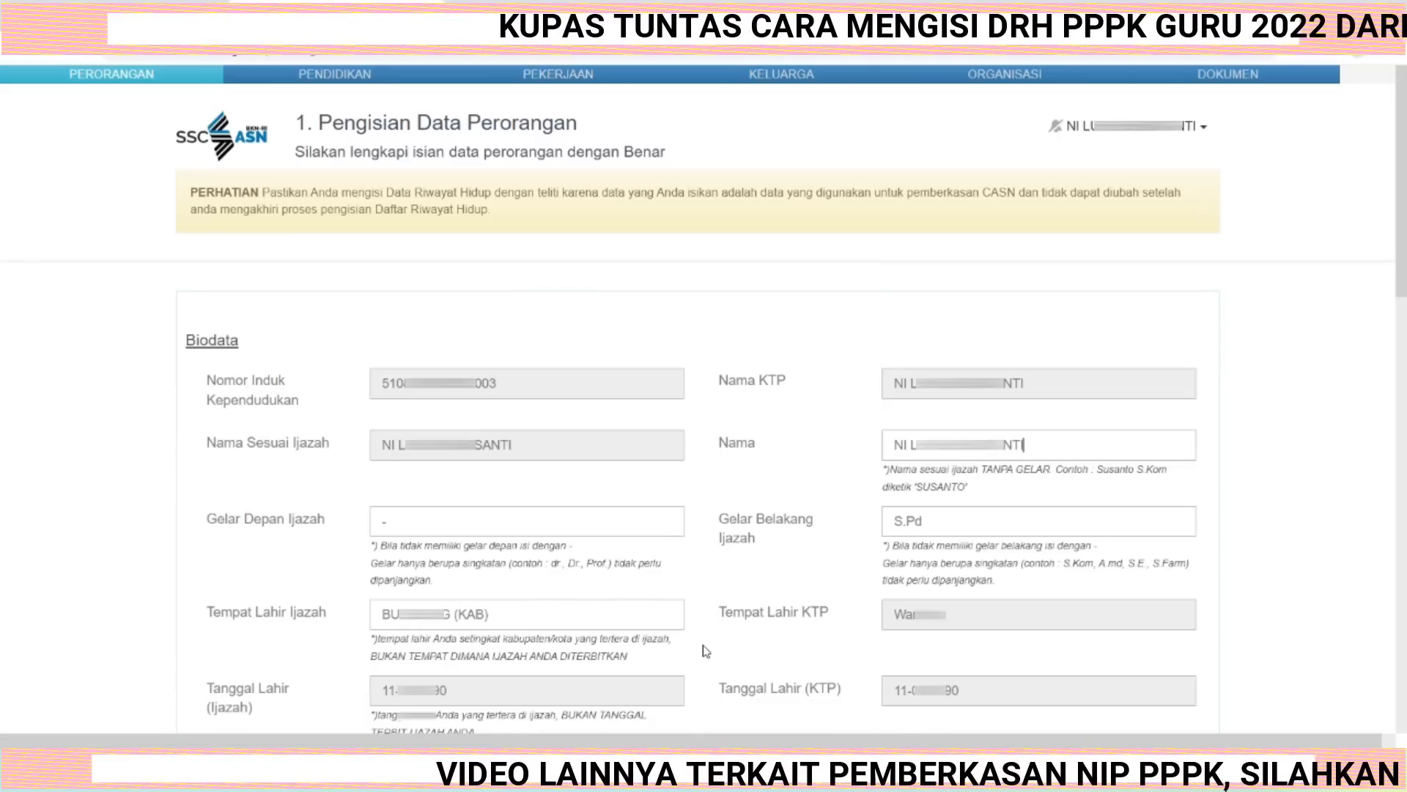
scroll(722, 627, down, 6)
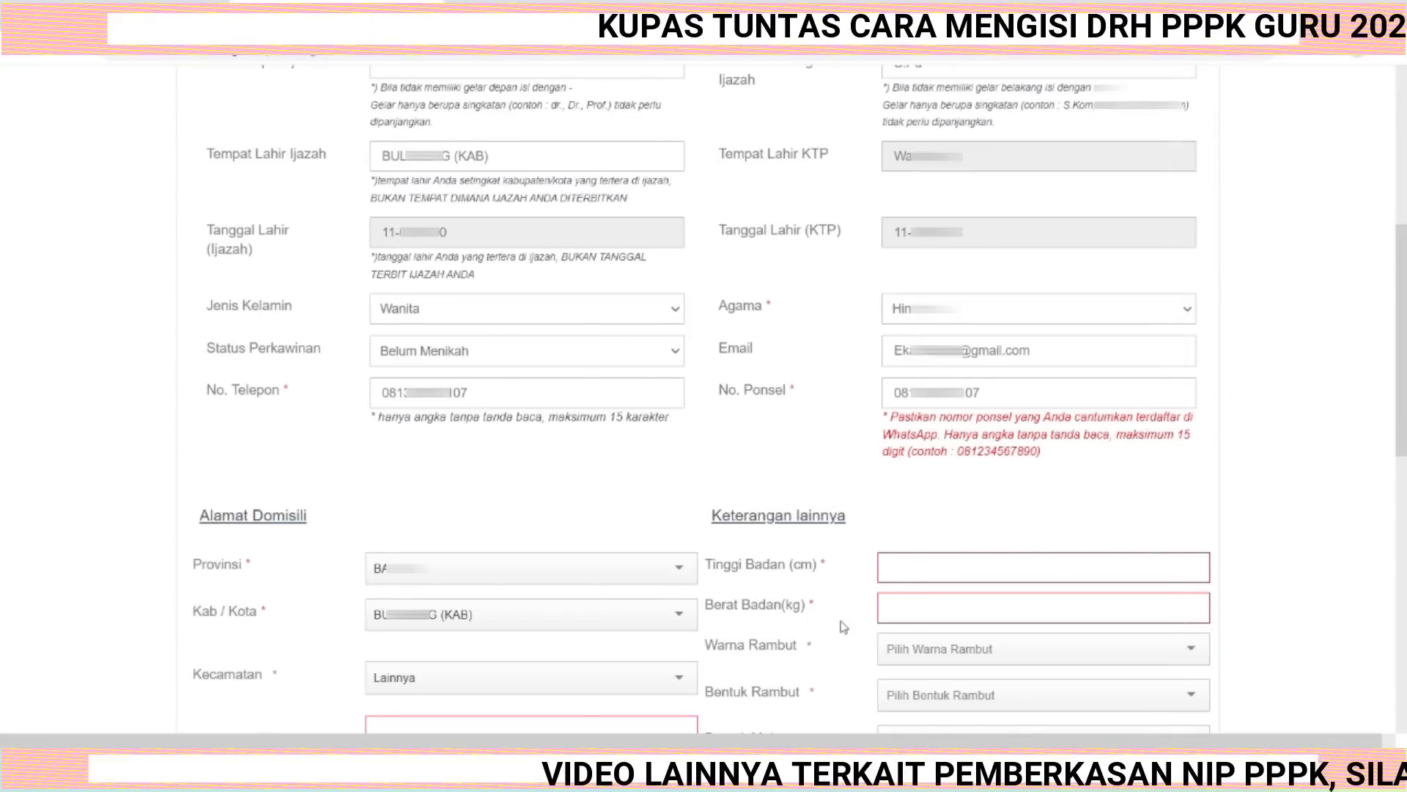
click(676, 357)
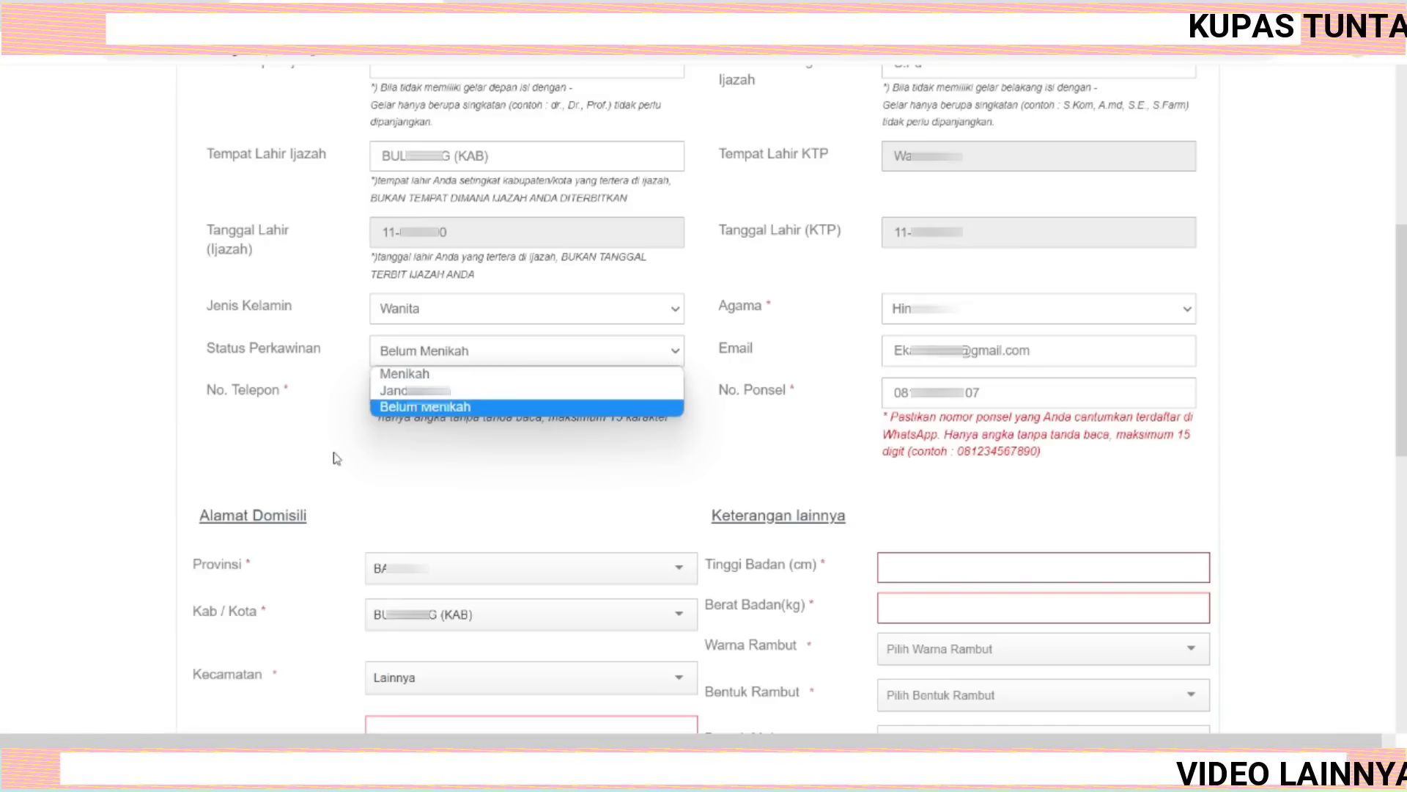
click(308, 447)
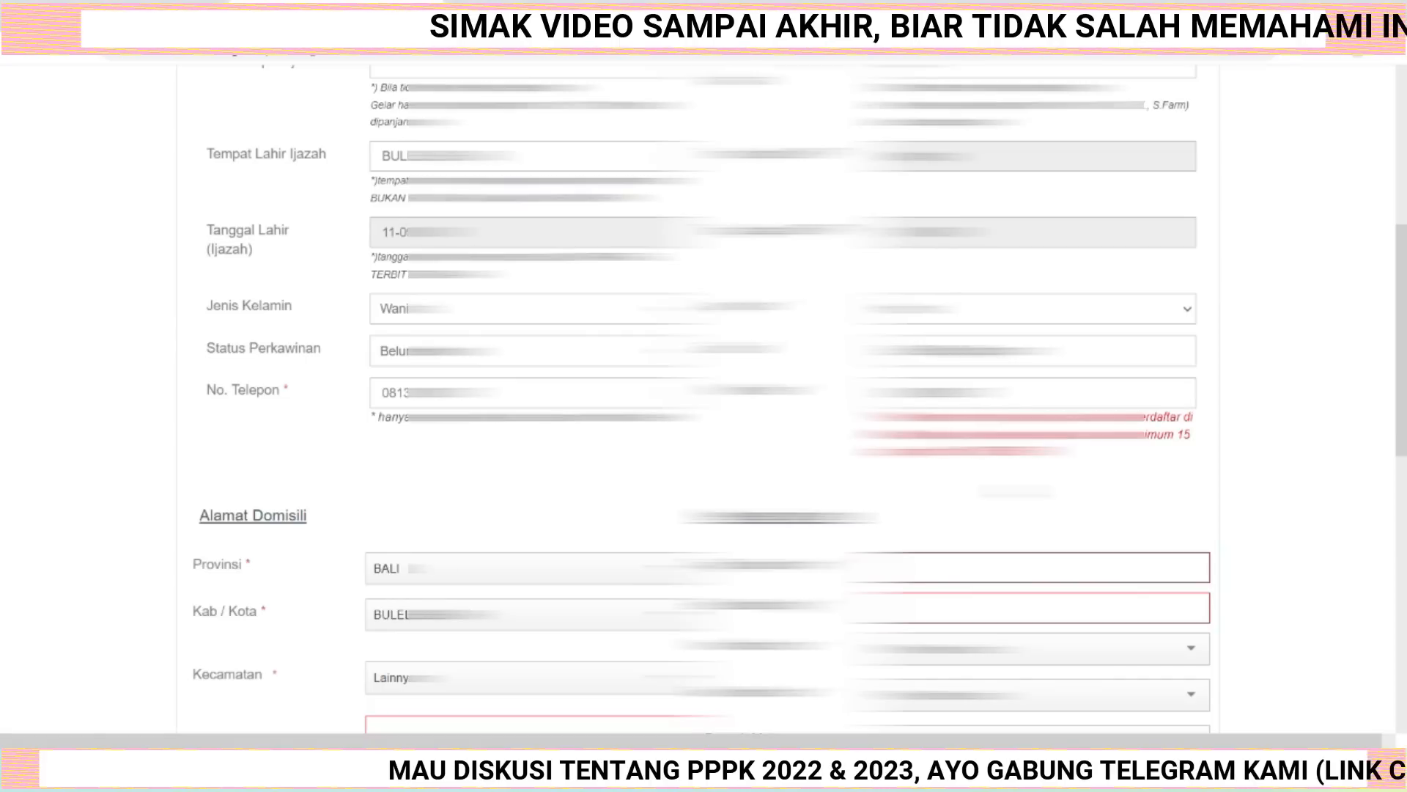
Search for and select the residential subdistrict (Kecamatan) in the domicile address.
scroll(704, 396, down, 5)
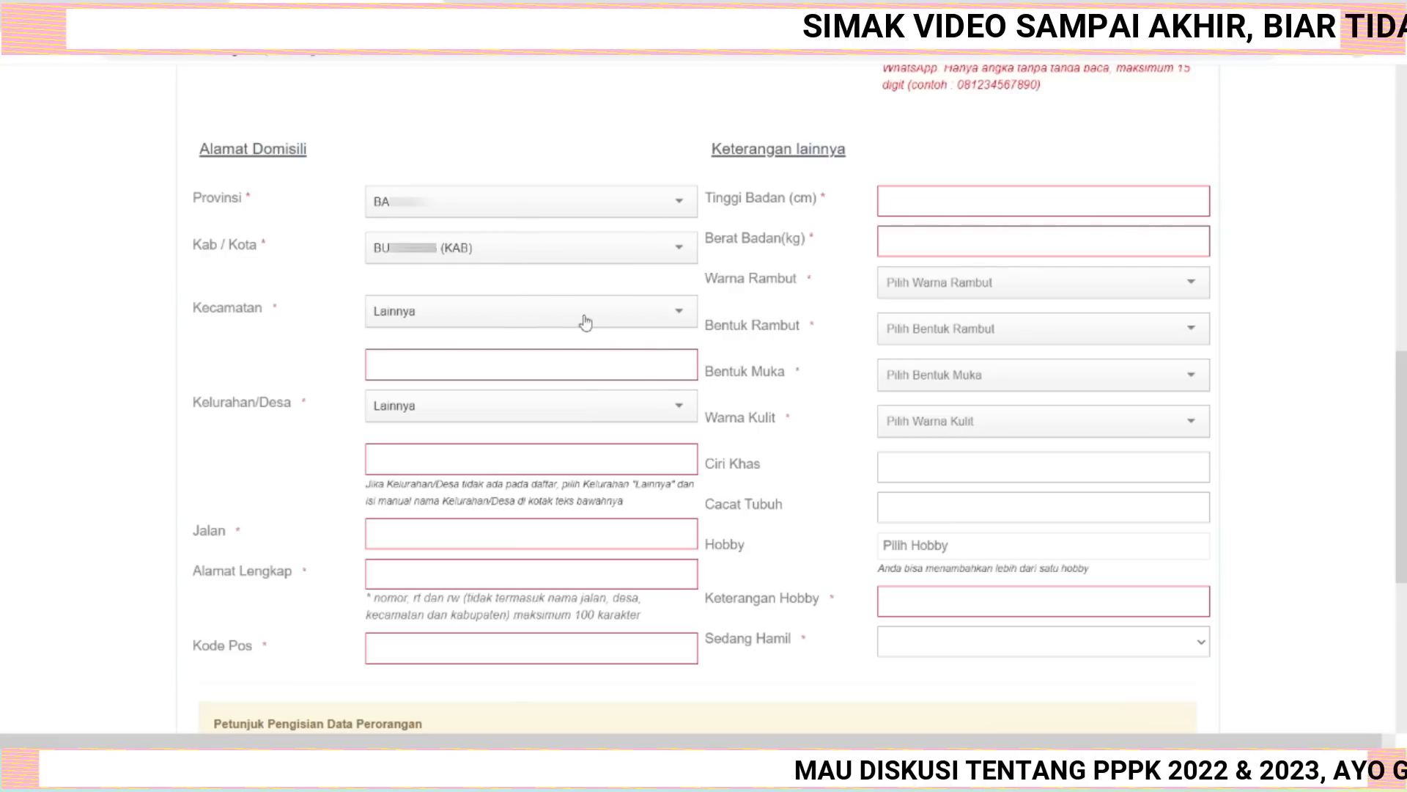
click(680, 316)
text(suk)
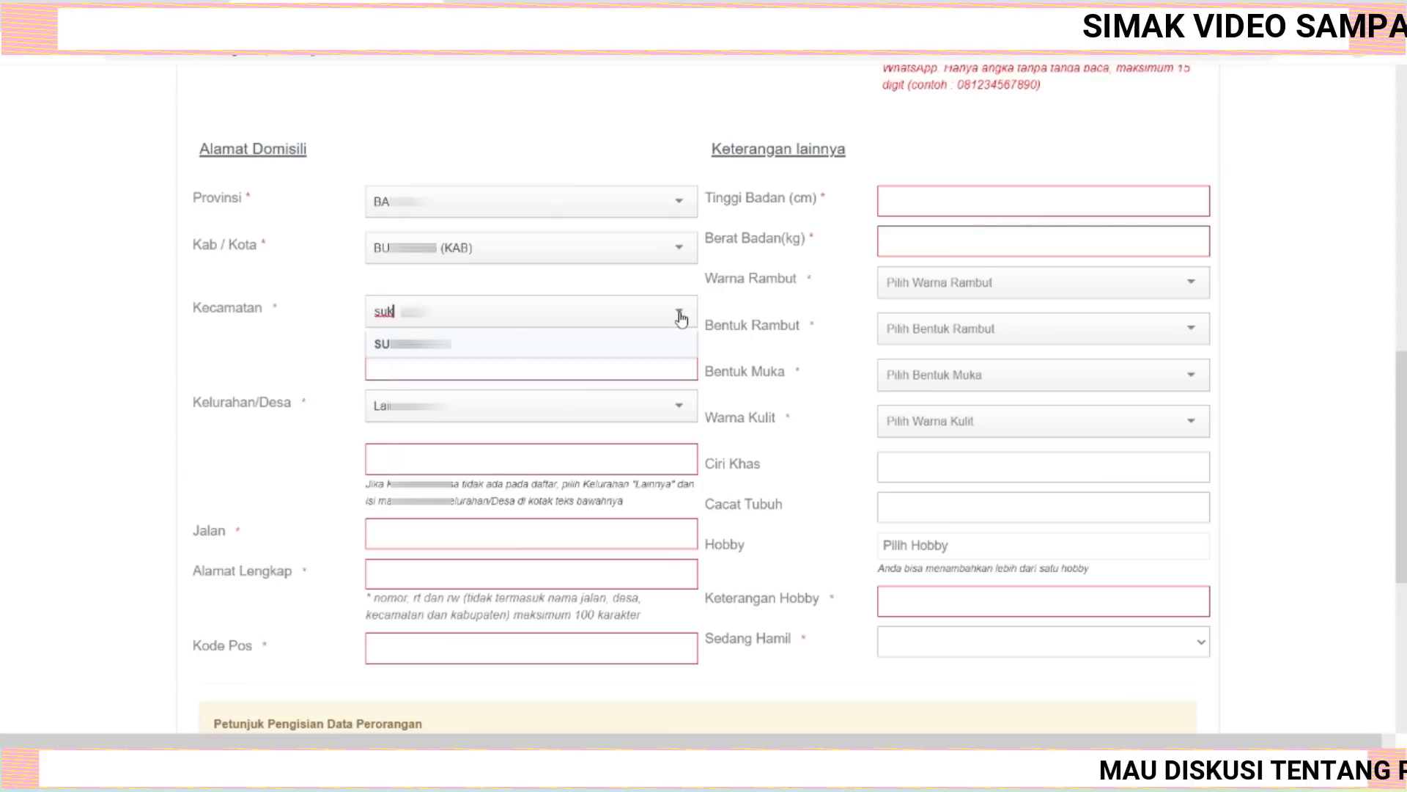
click(496, 348)
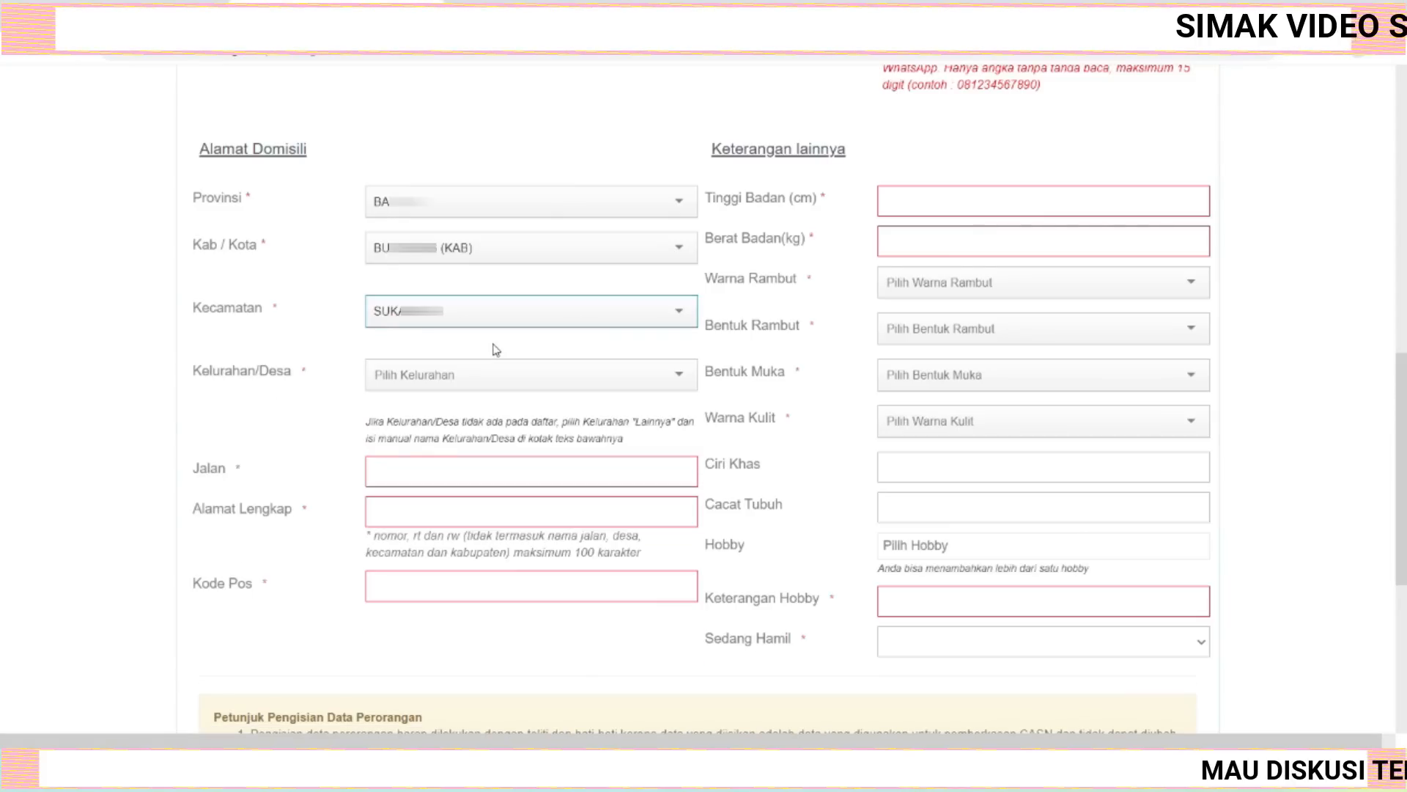
Set the village (Kelurahan/Desa) option to Lainnya.
click(678, 377)
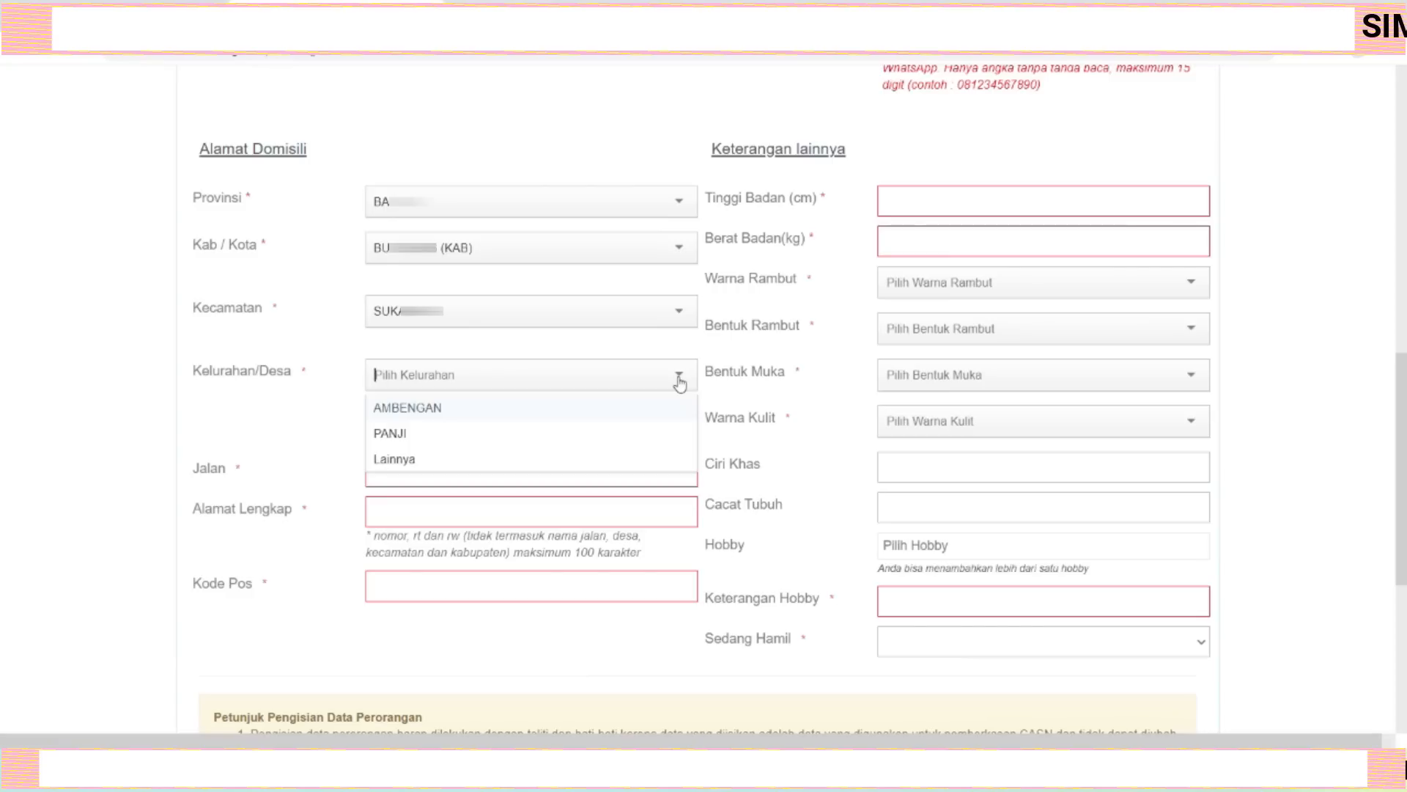
text(wa)
key(ctrl+a)
key(BackSpace)
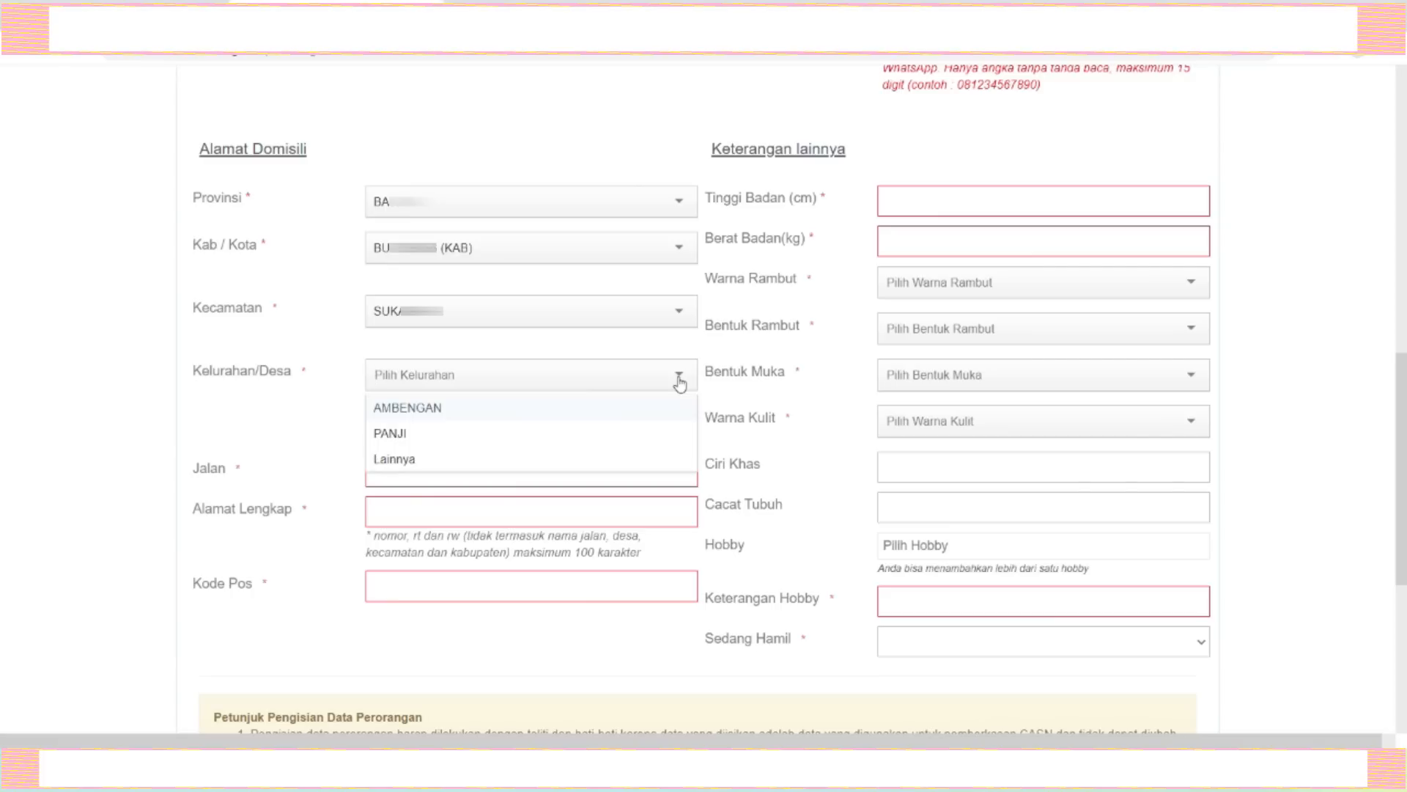
click(409, 458)
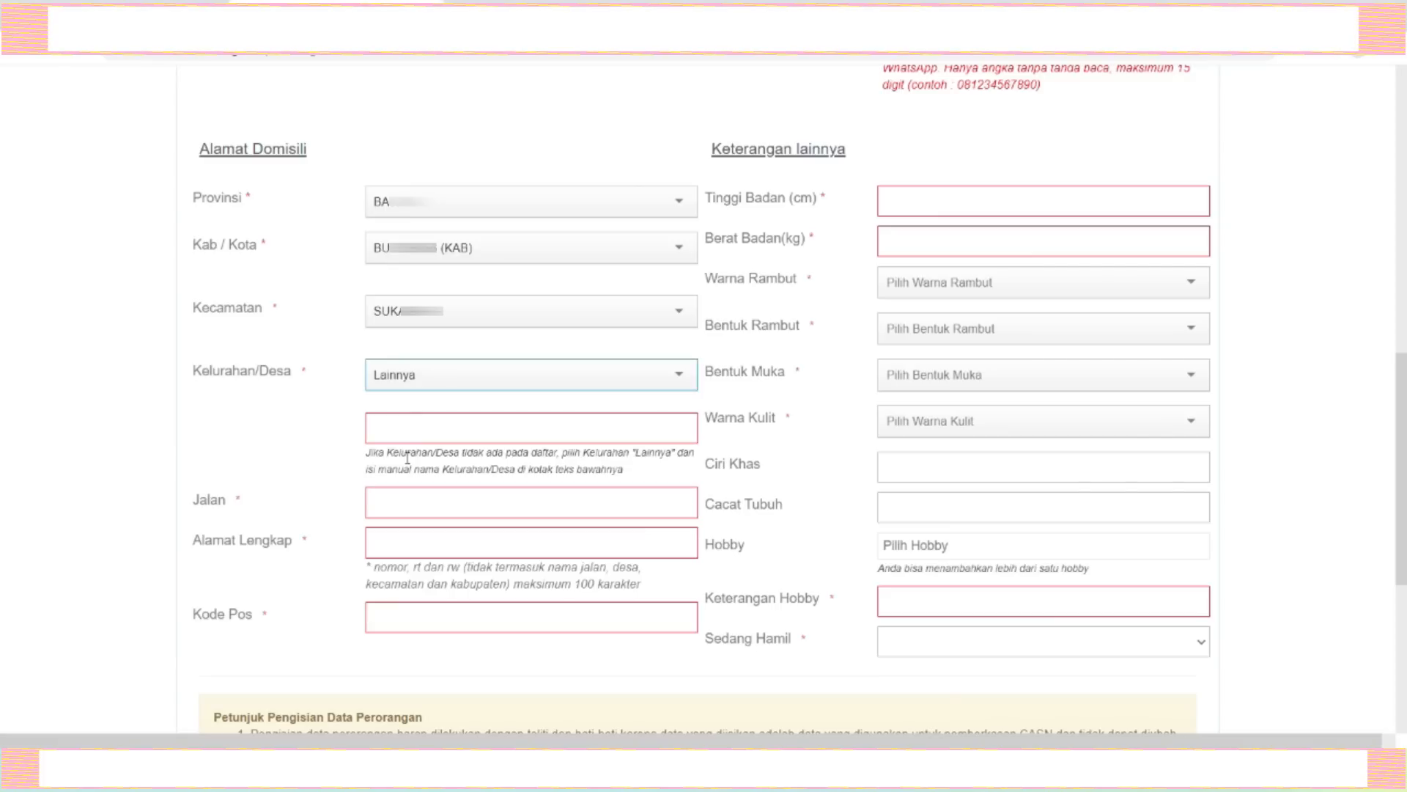
Enter the village name manually in the field below the Kelurahan/Desa option.
click(421, 432)
text(WA)
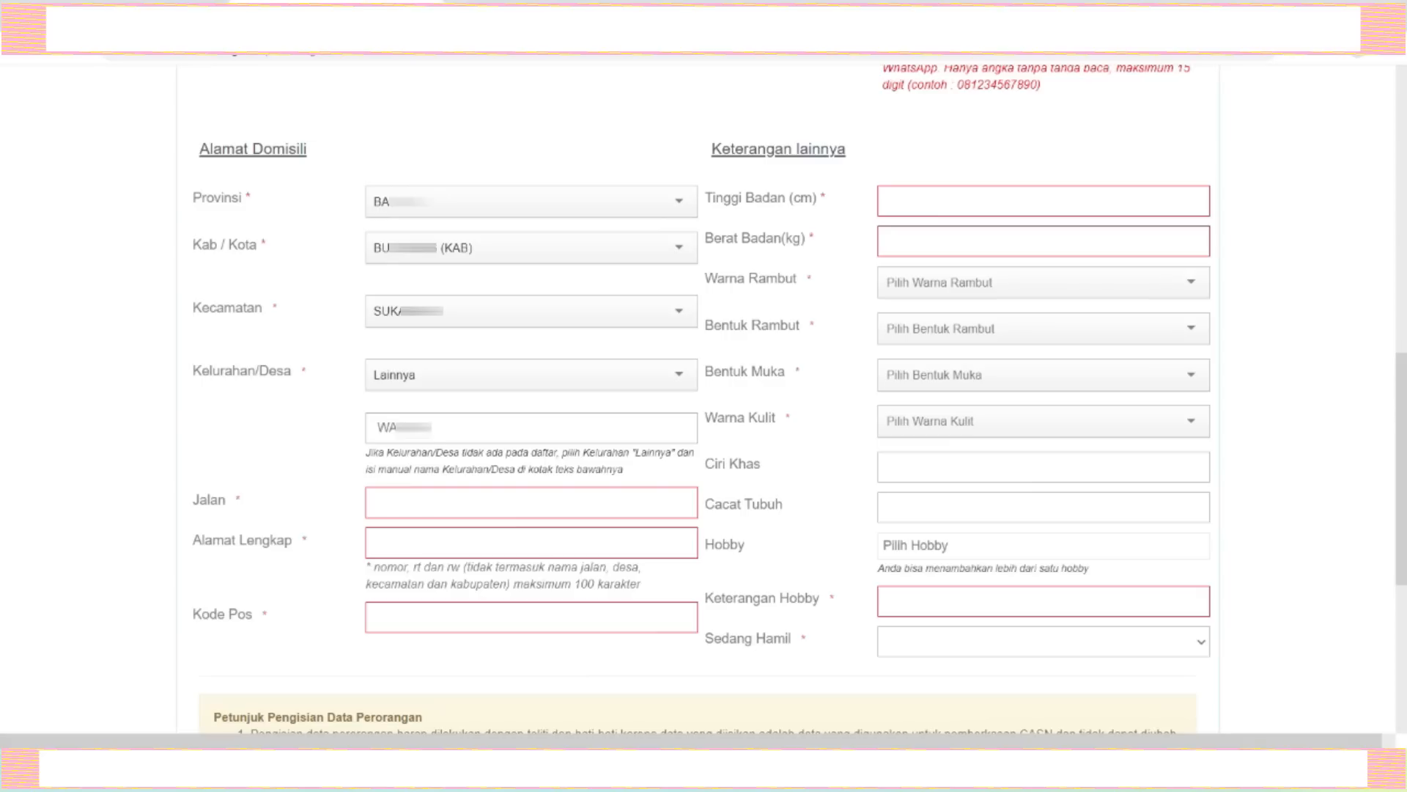
text(RI)
Set the street (Jalan) to "-" and enter the residential address in the full address field.
click(469, 496)
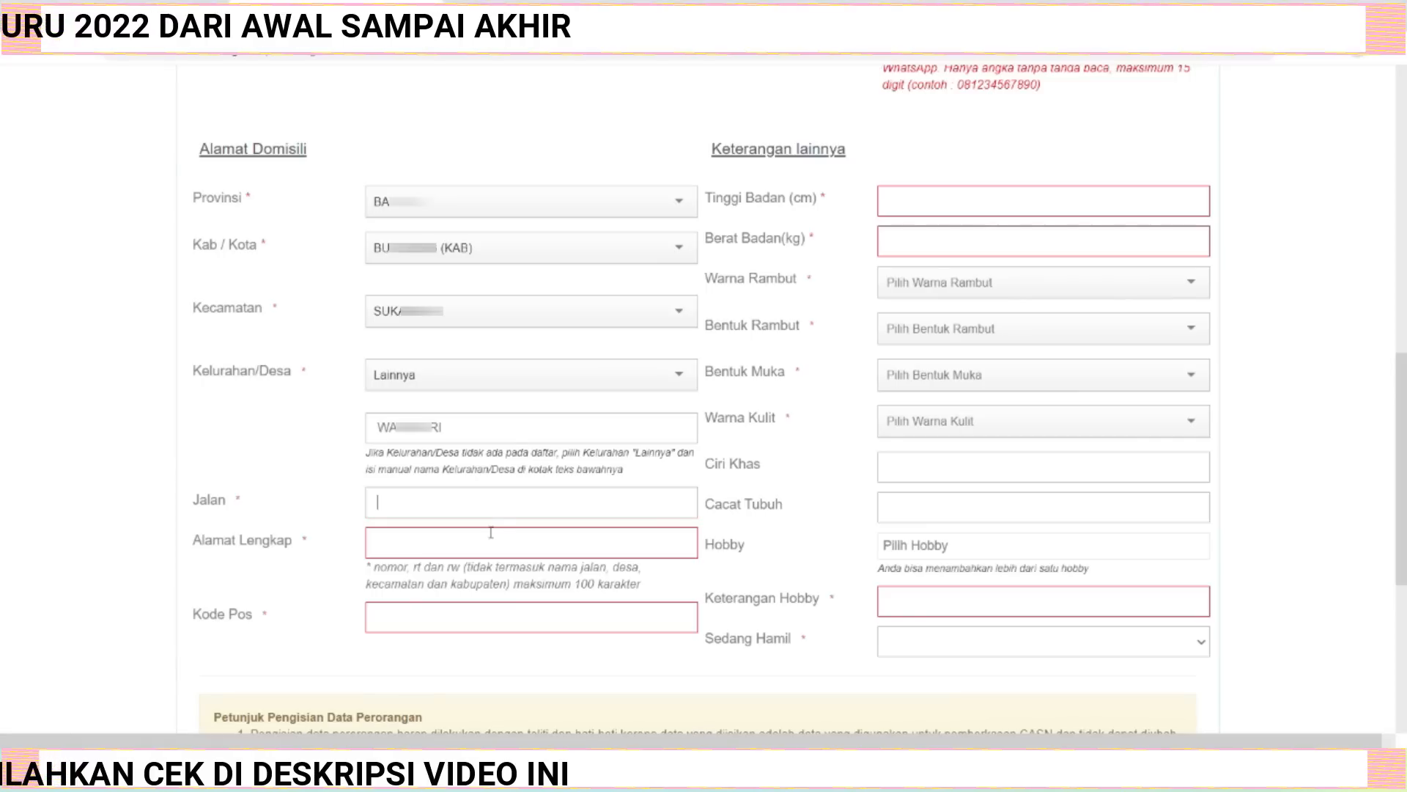
click(444, 543)
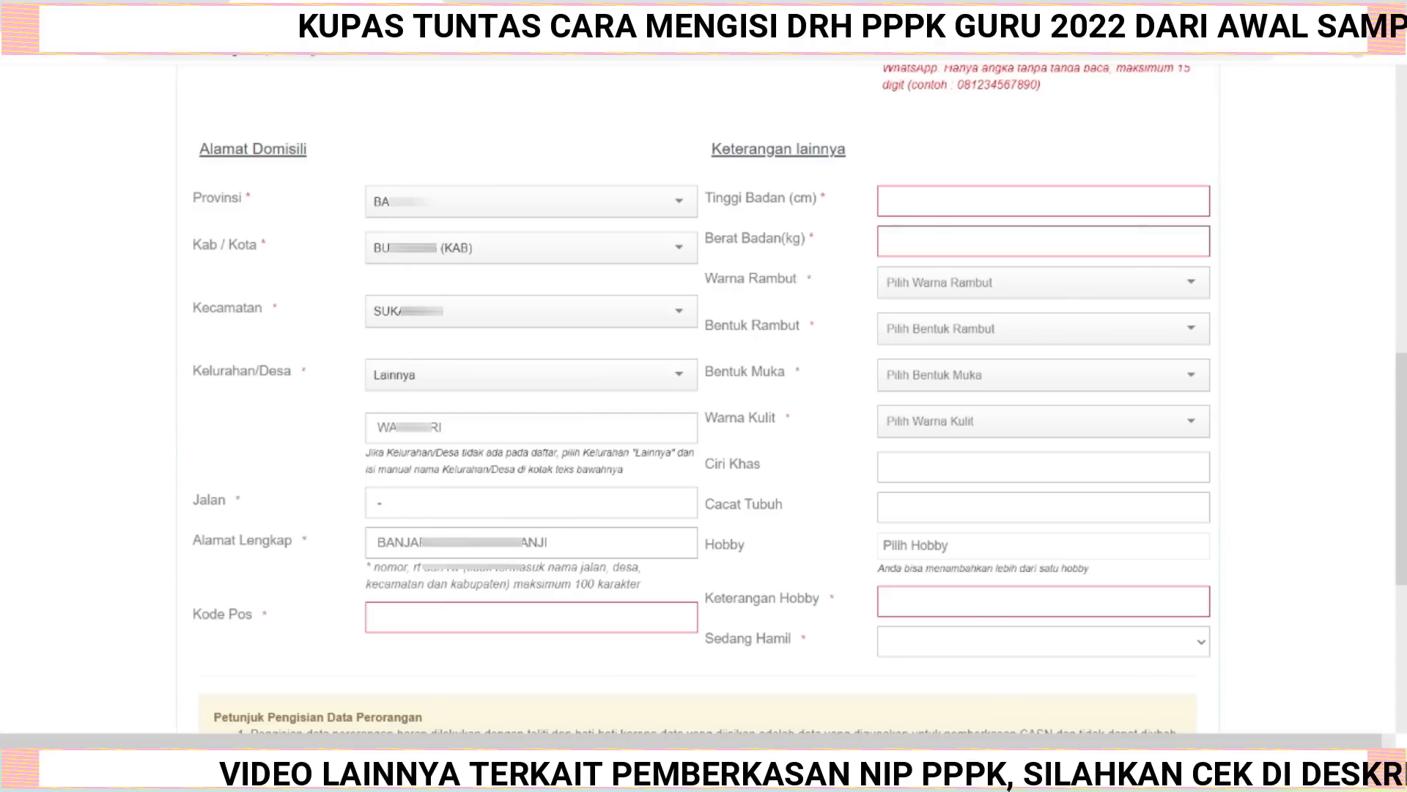
Check the ID card image, append "RT 000/RW 000" to the full address, and enter the postal code.
click(872, 770)
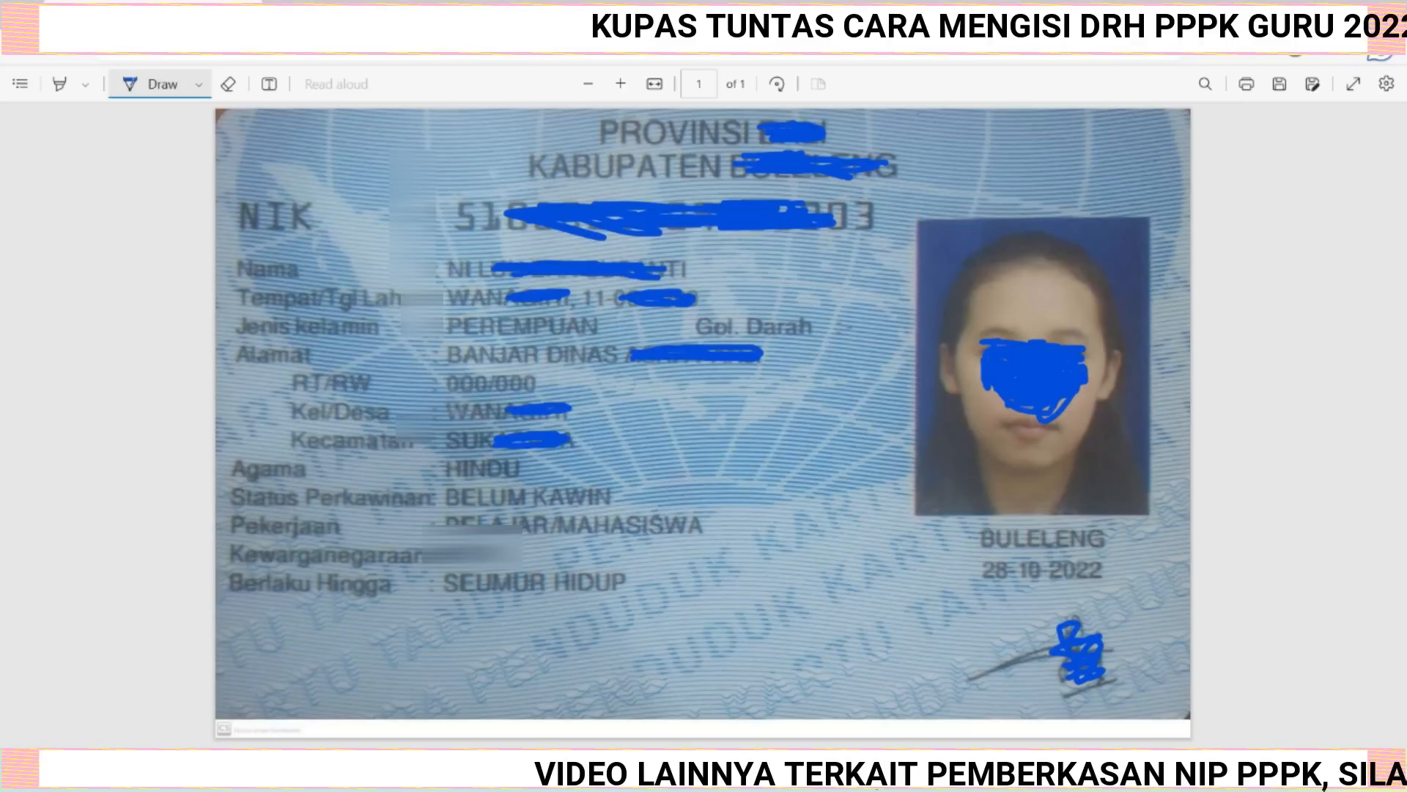
click(870, 774)
text(RT 0)
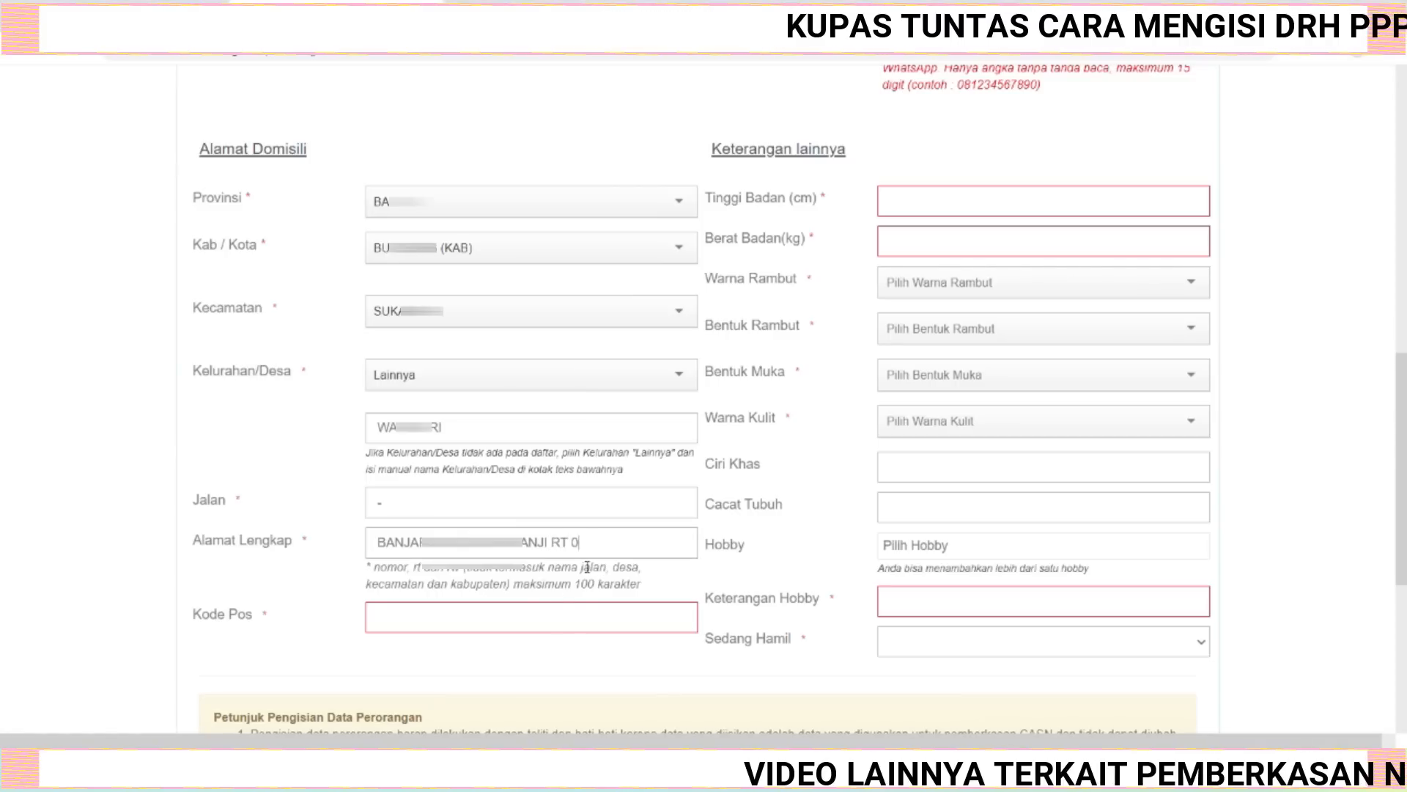
text(00/RW 000)
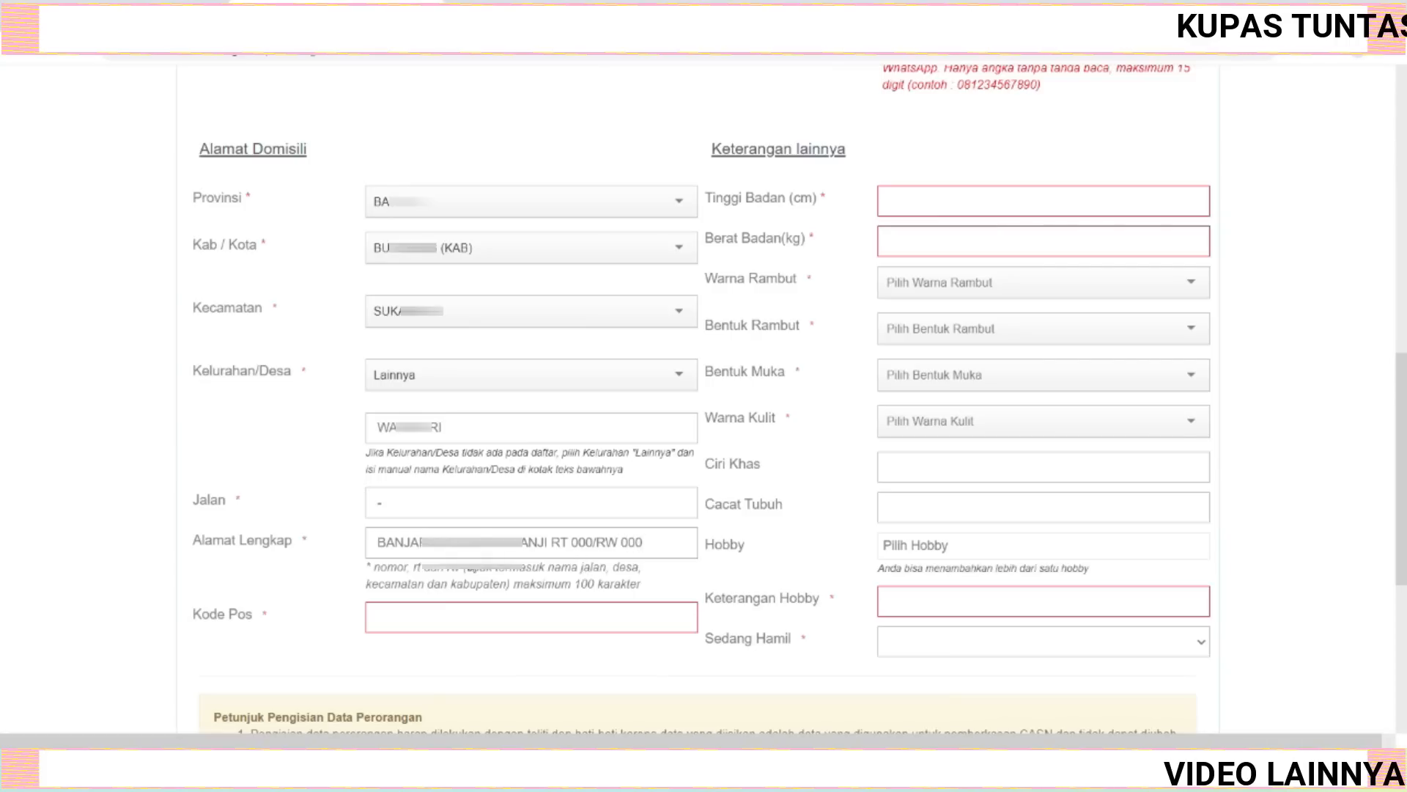
click(531, 626)
text(81)
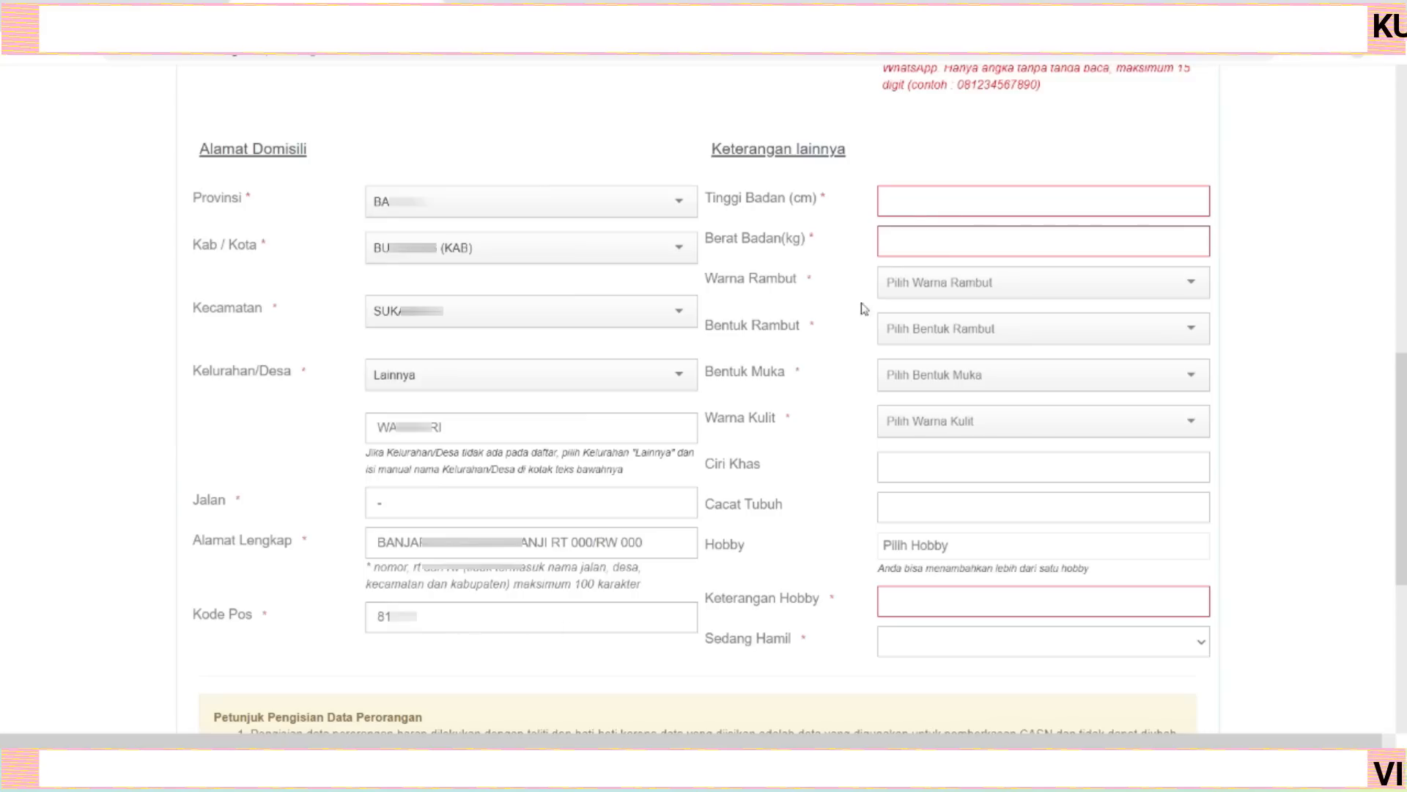
Enter the height in centimetres and the weight in kilograms.
click(924, 199)
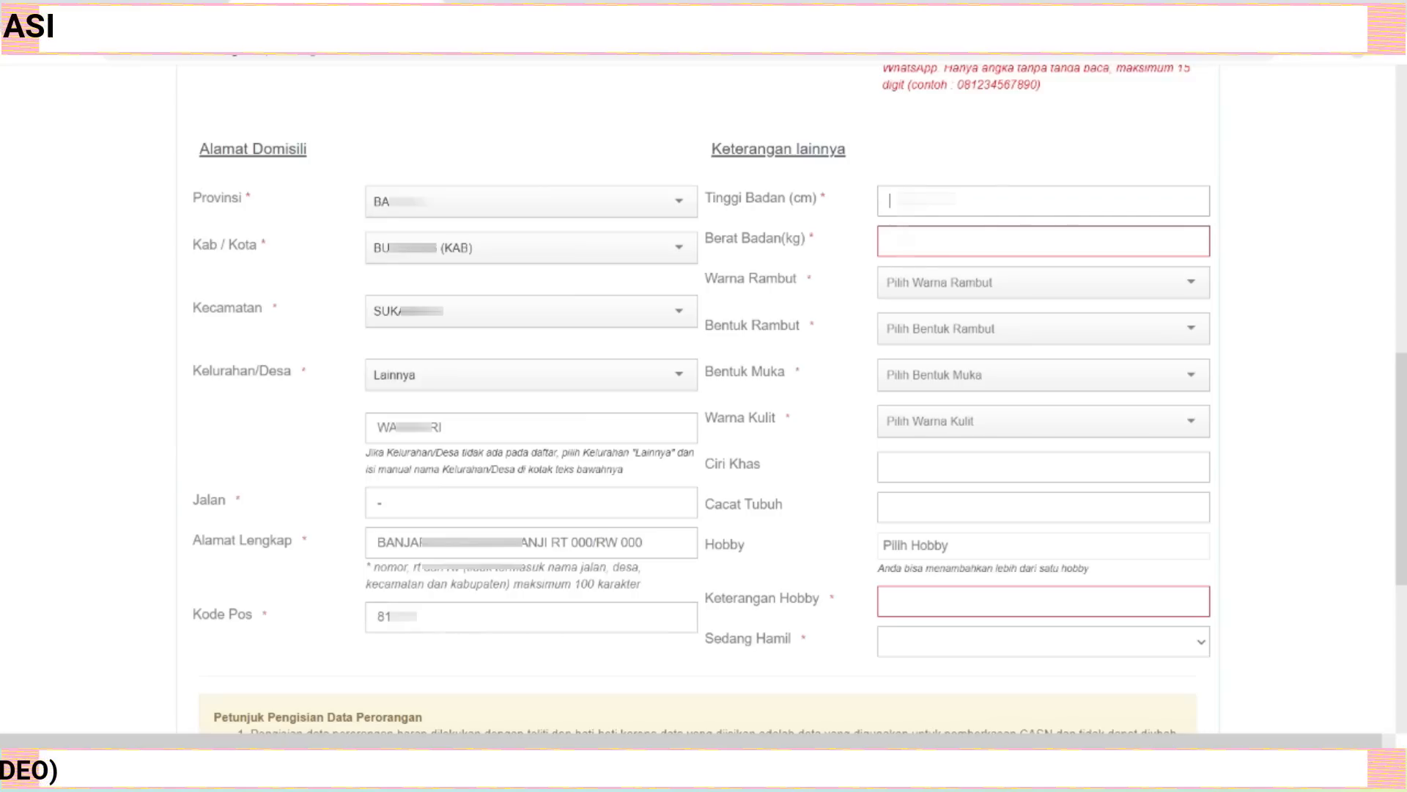
text(1)
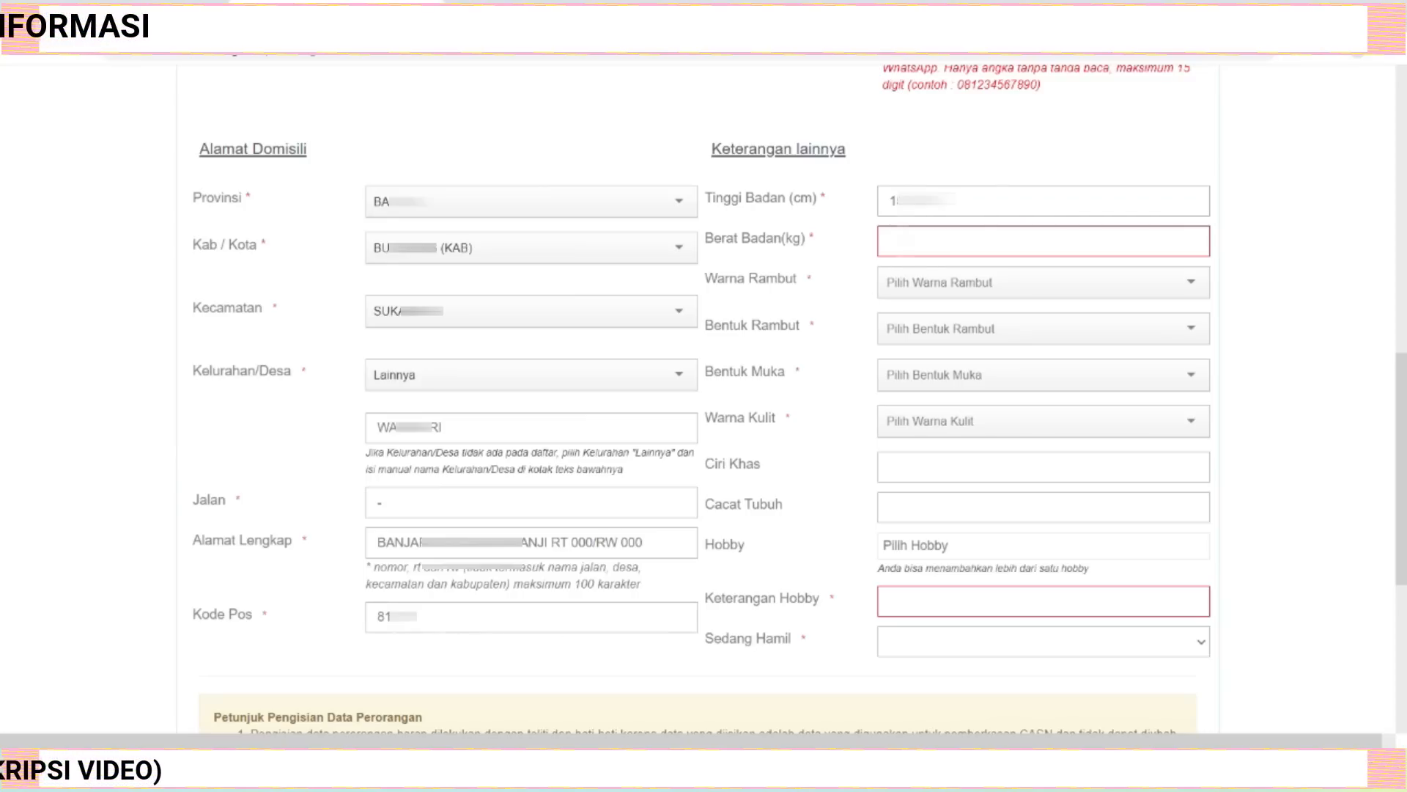
key(Tab)
text(5)
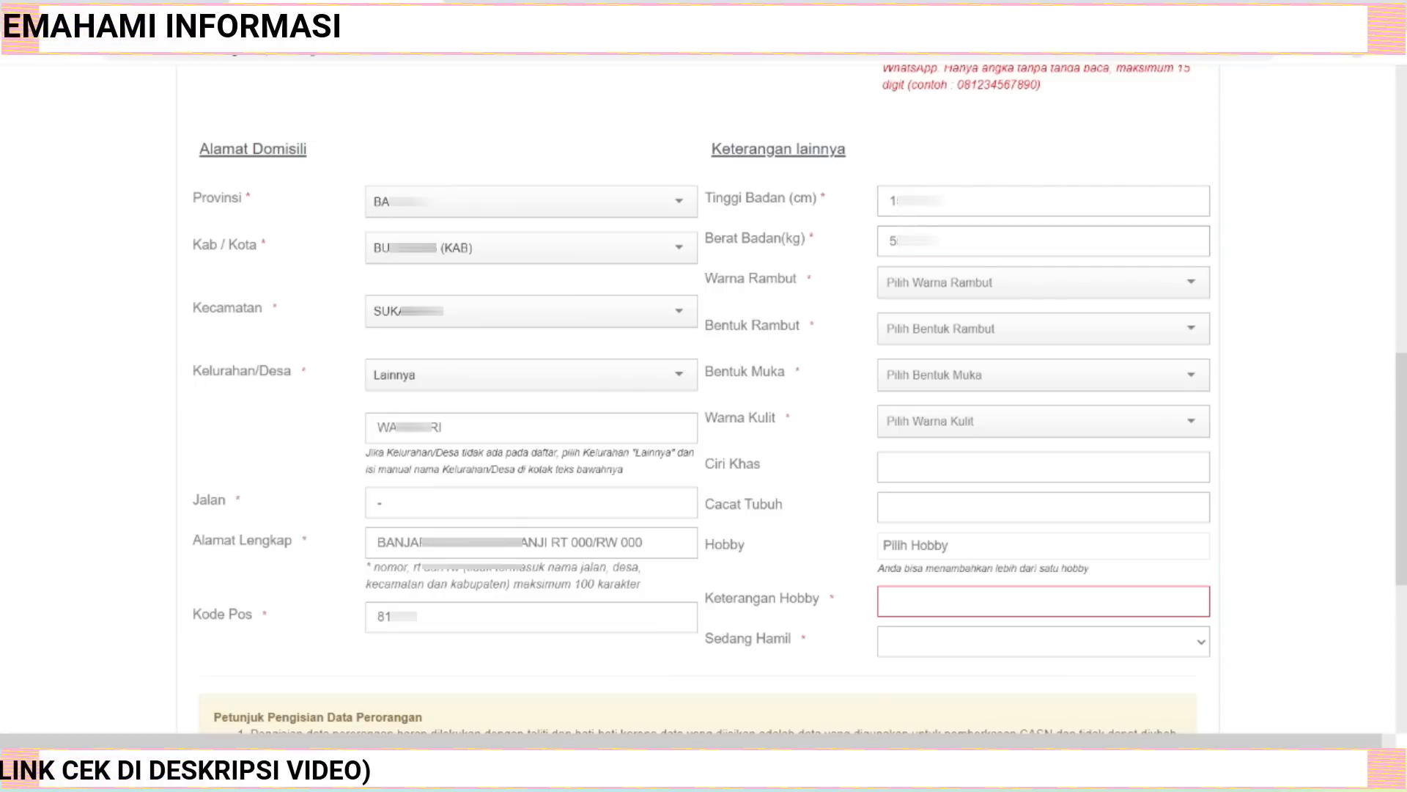
Set hair colour to HITAM and hair shape to LURUS.
click(1191, 285)
click(998, 314)
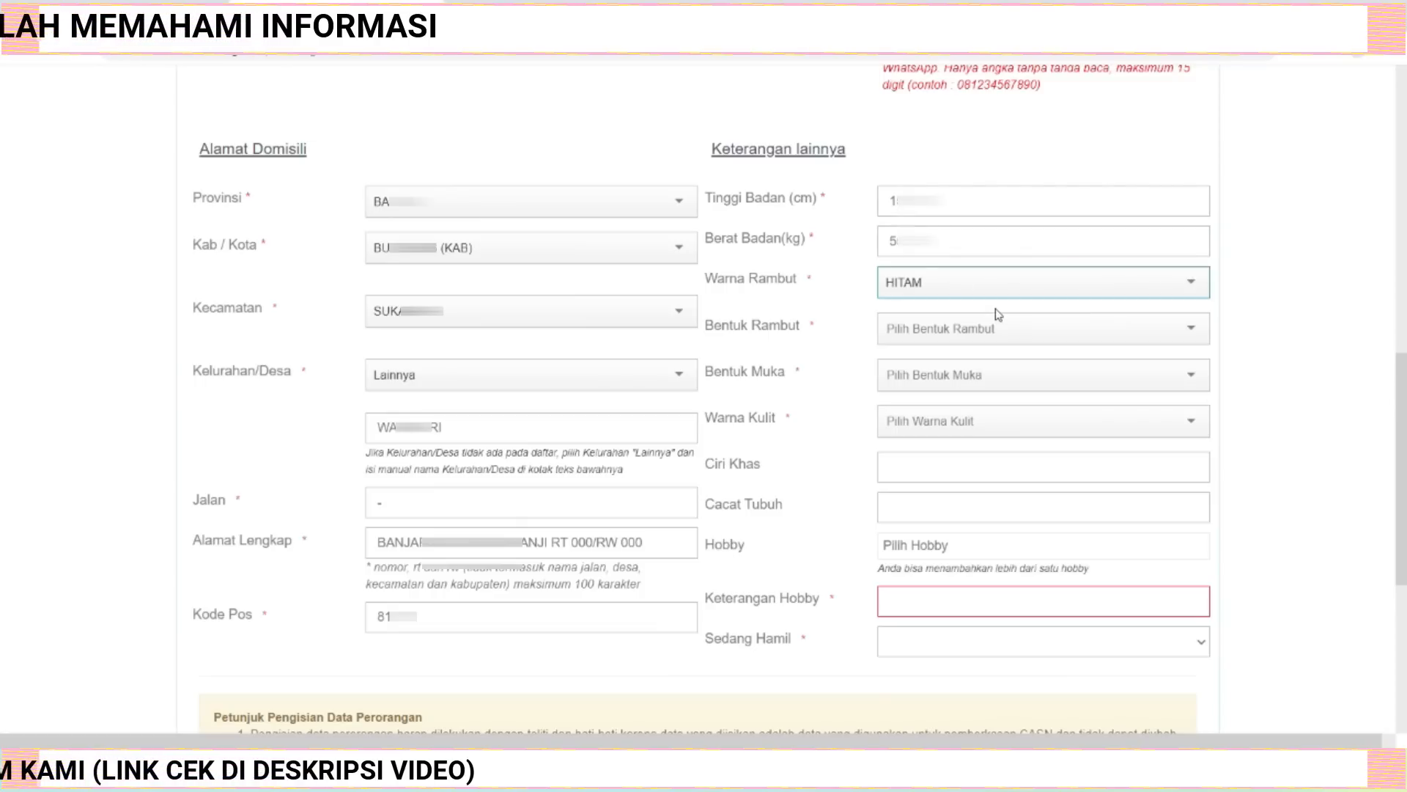
click(1186, 331)
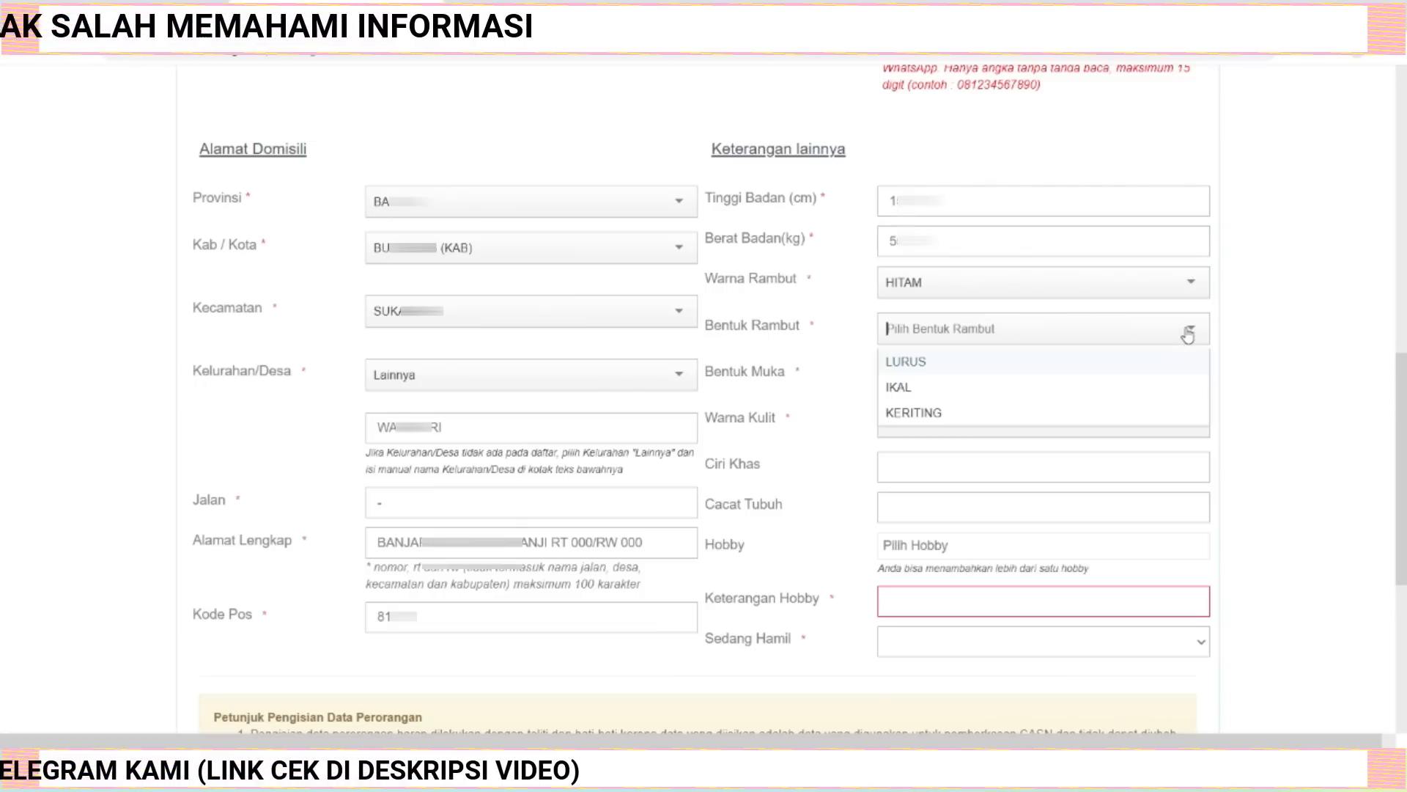
click(997, 362)
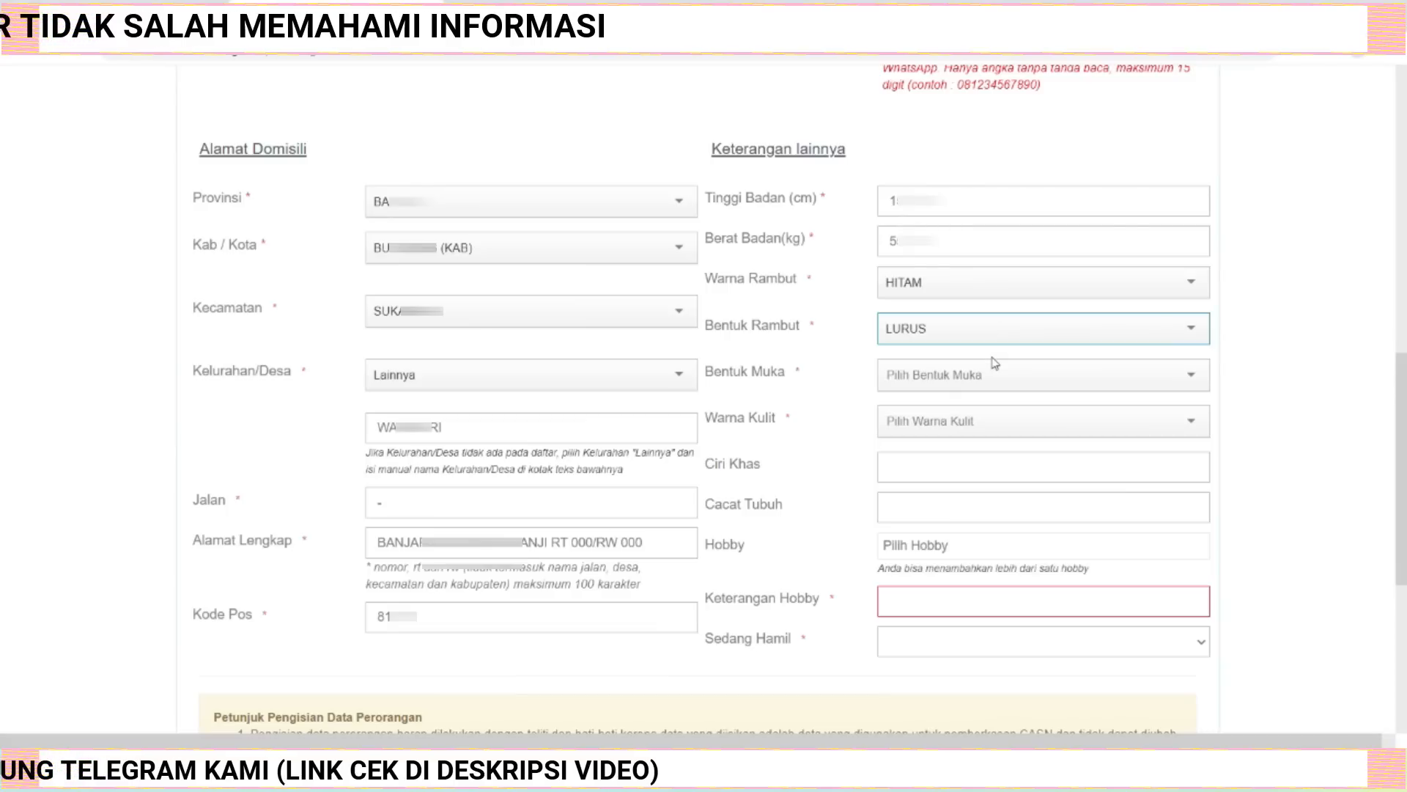
Set face shape to BULAT and skin colour to SAWO MATANG.
click(1192, 382)
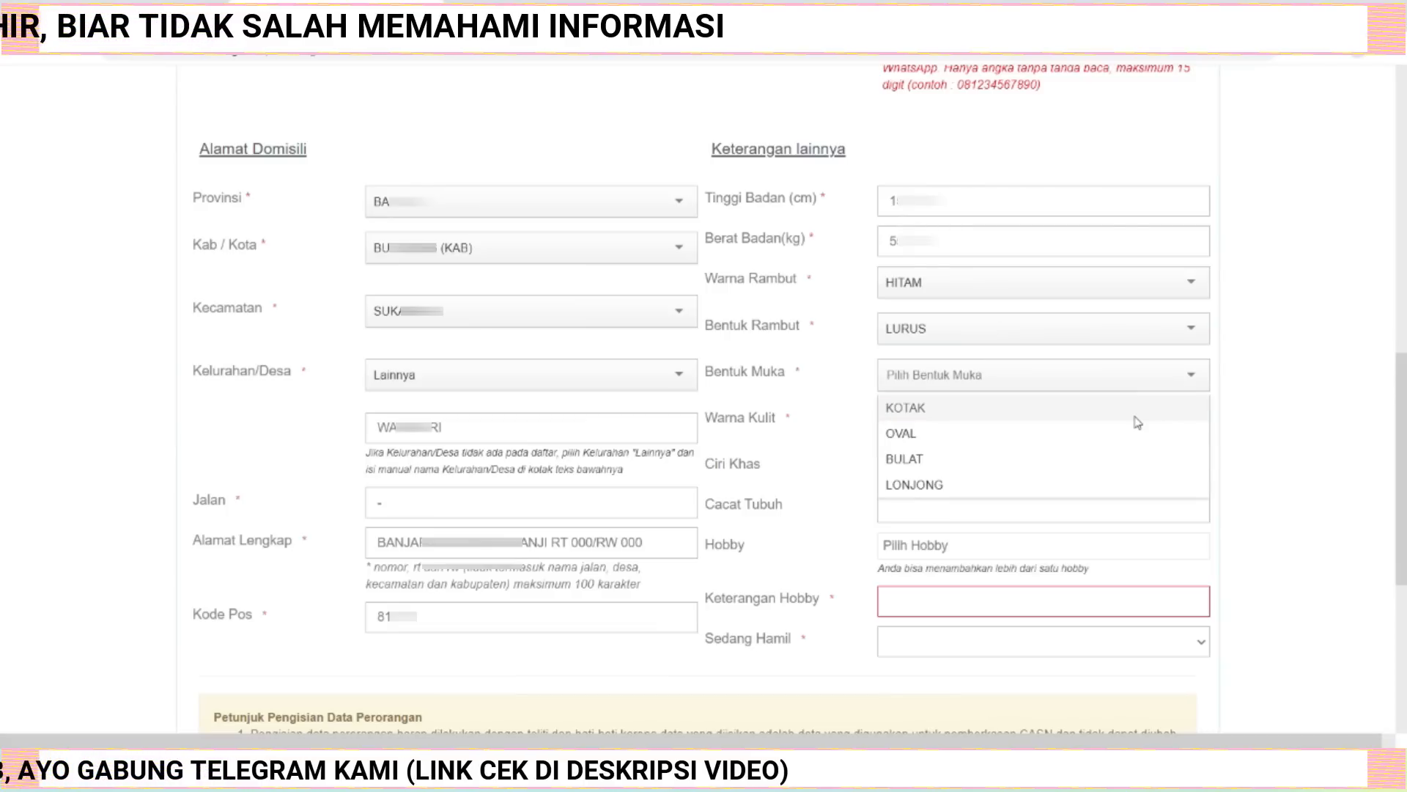
click(1000, 463)
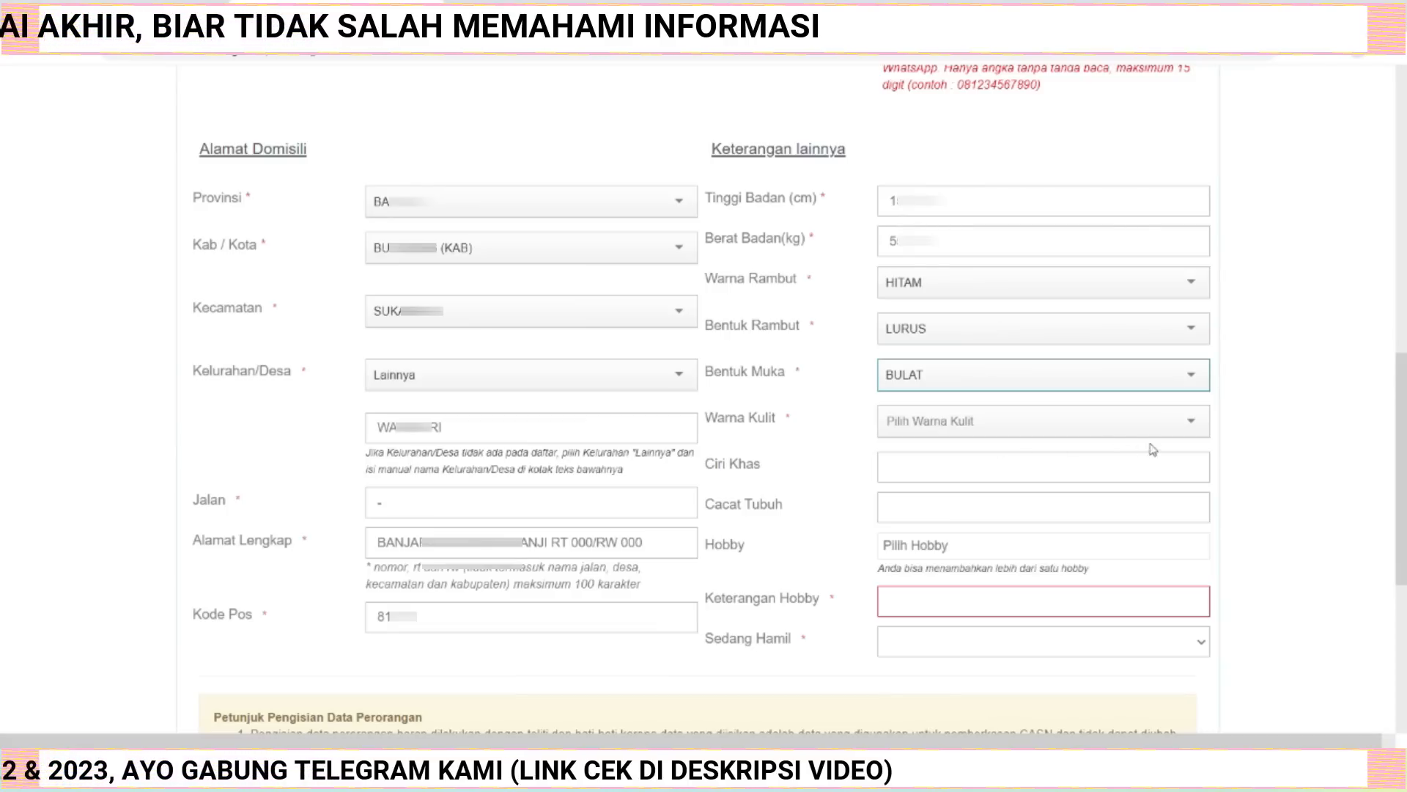
click(1192, 421)
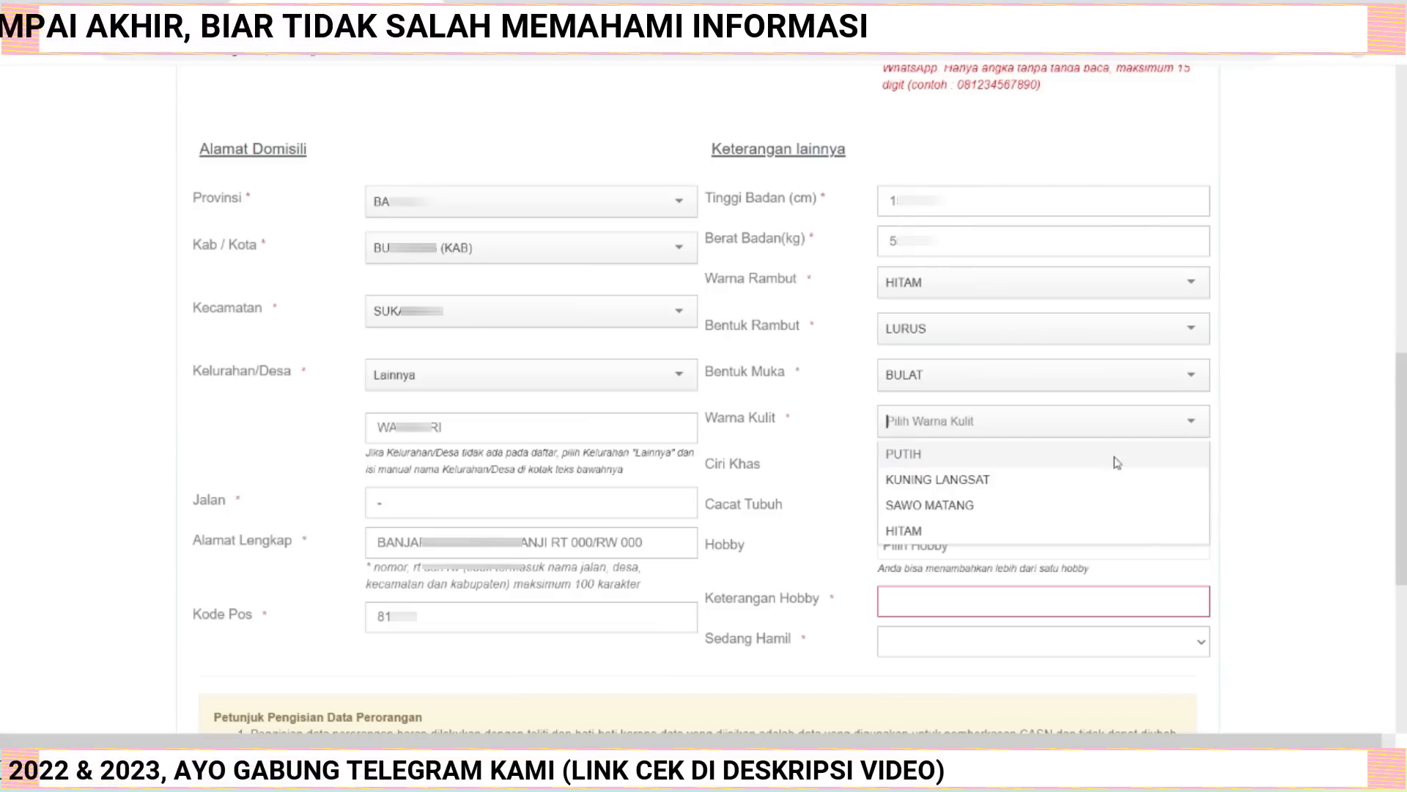
click(996, 504)
Fill the distinguishing marks (Ciri Khas) and physical disability (Cacat Tubuh) fields with "-".
click(996, 469)
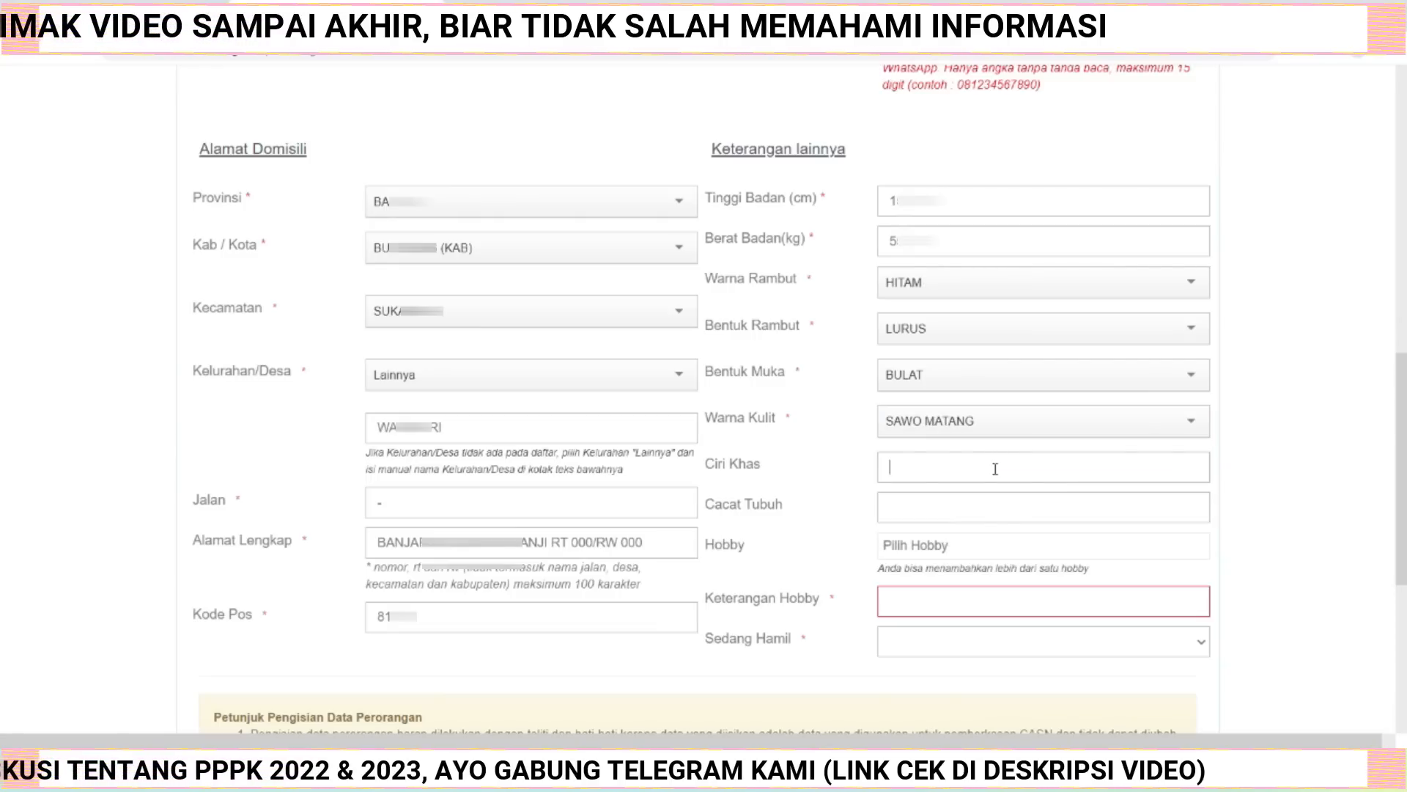
text(-)
click(971, 510)
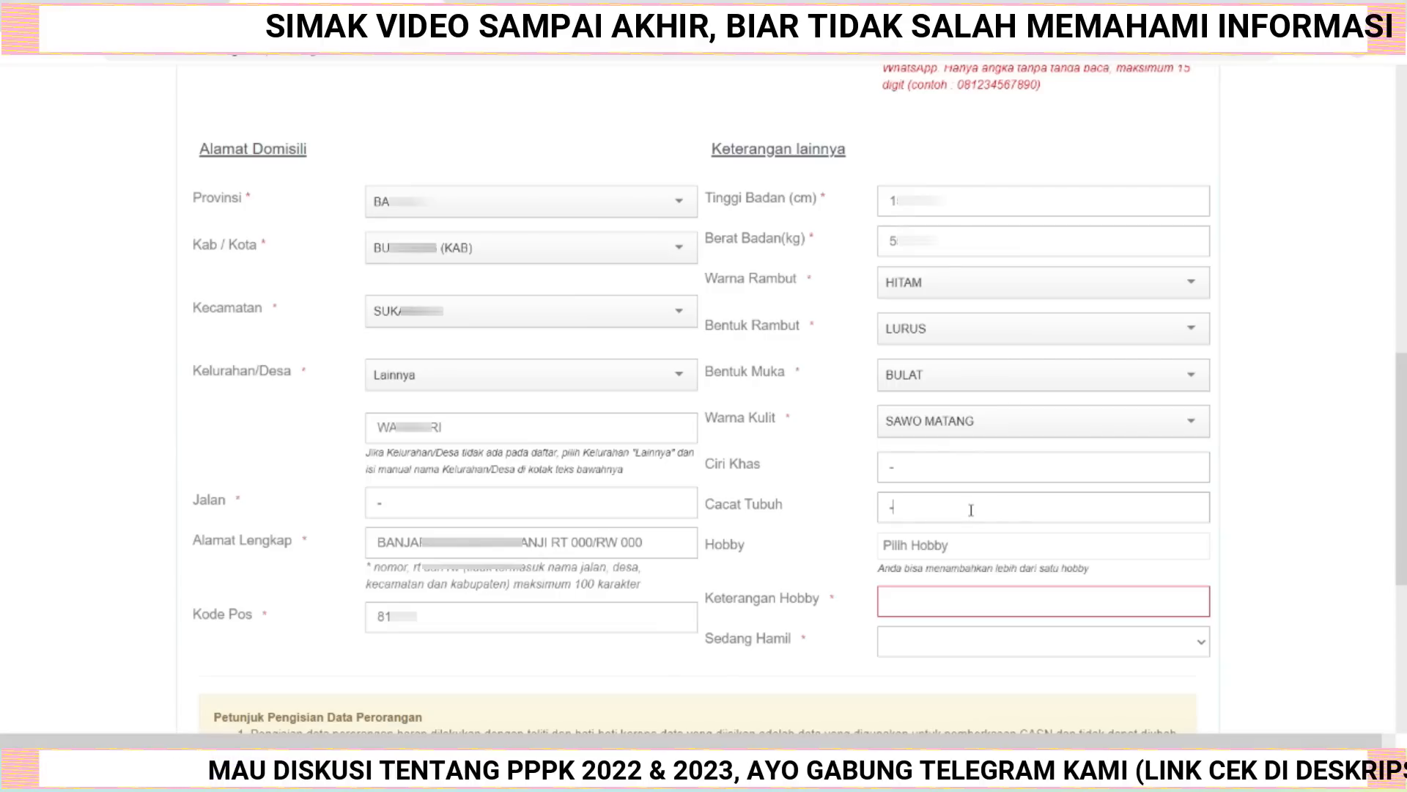
Choose MENYANYI as the hobby from the hobby list.
click(1187, 545)
scroll(1180, 458, down, 3)
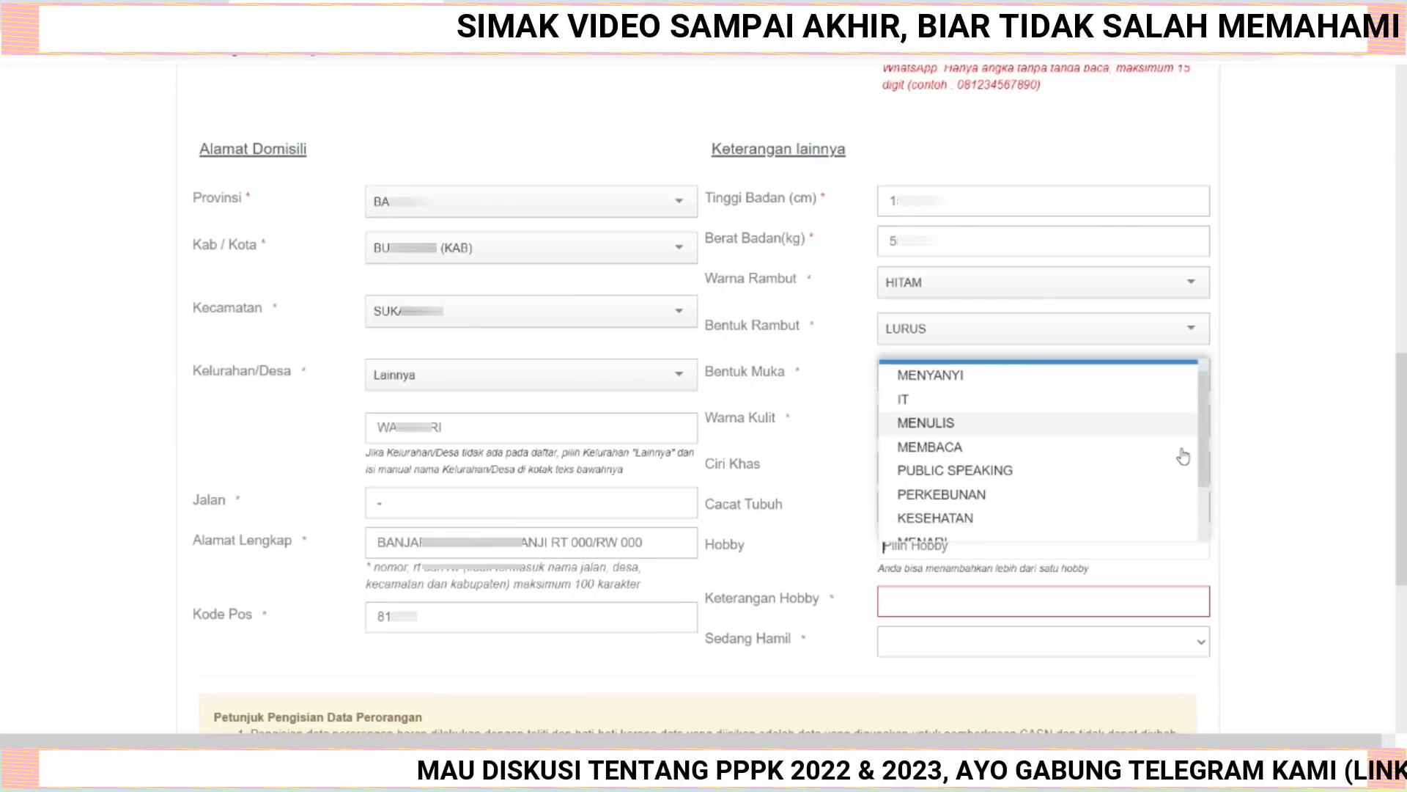
scroll(1183, 455, up, 3)
scroll(1183, 454, up, 1)
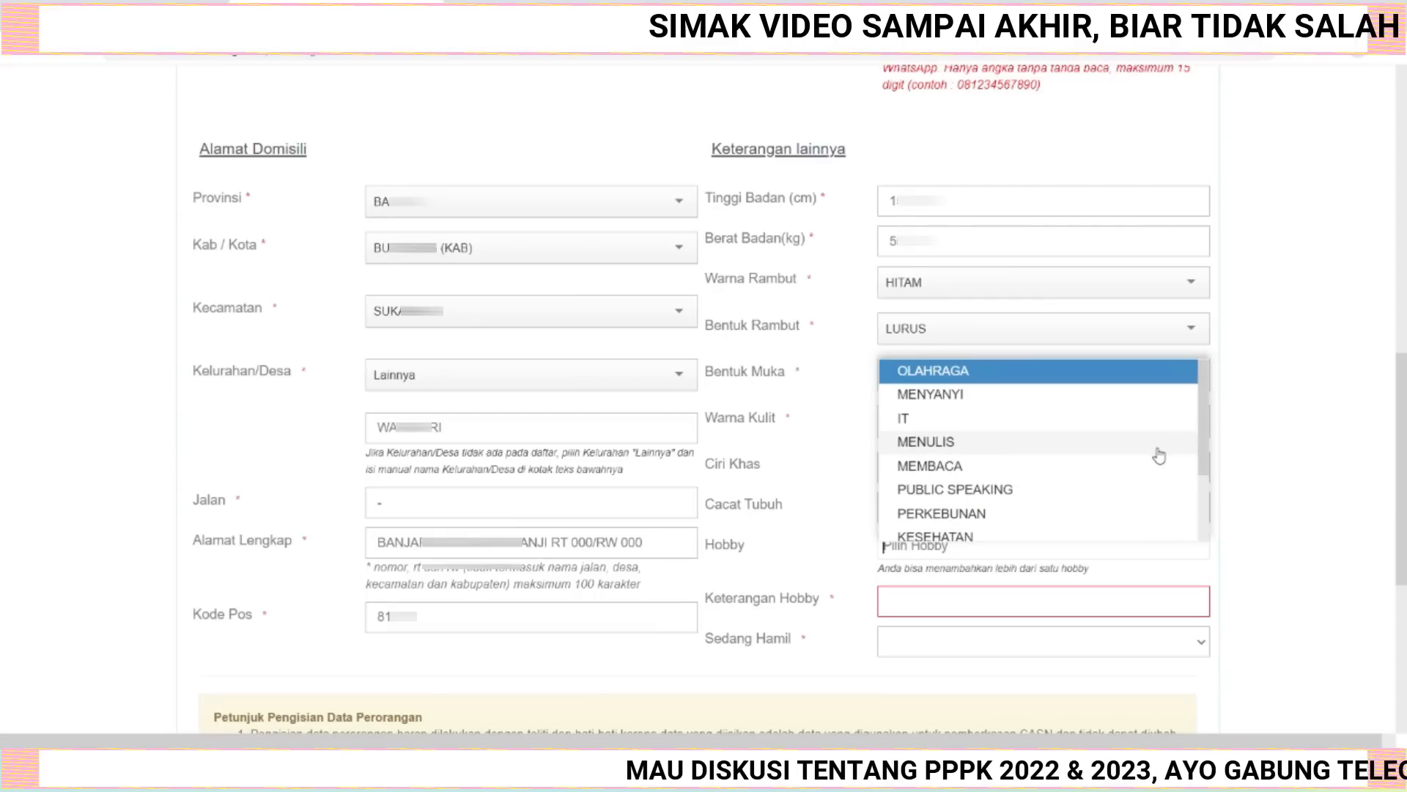
click(970, 394)
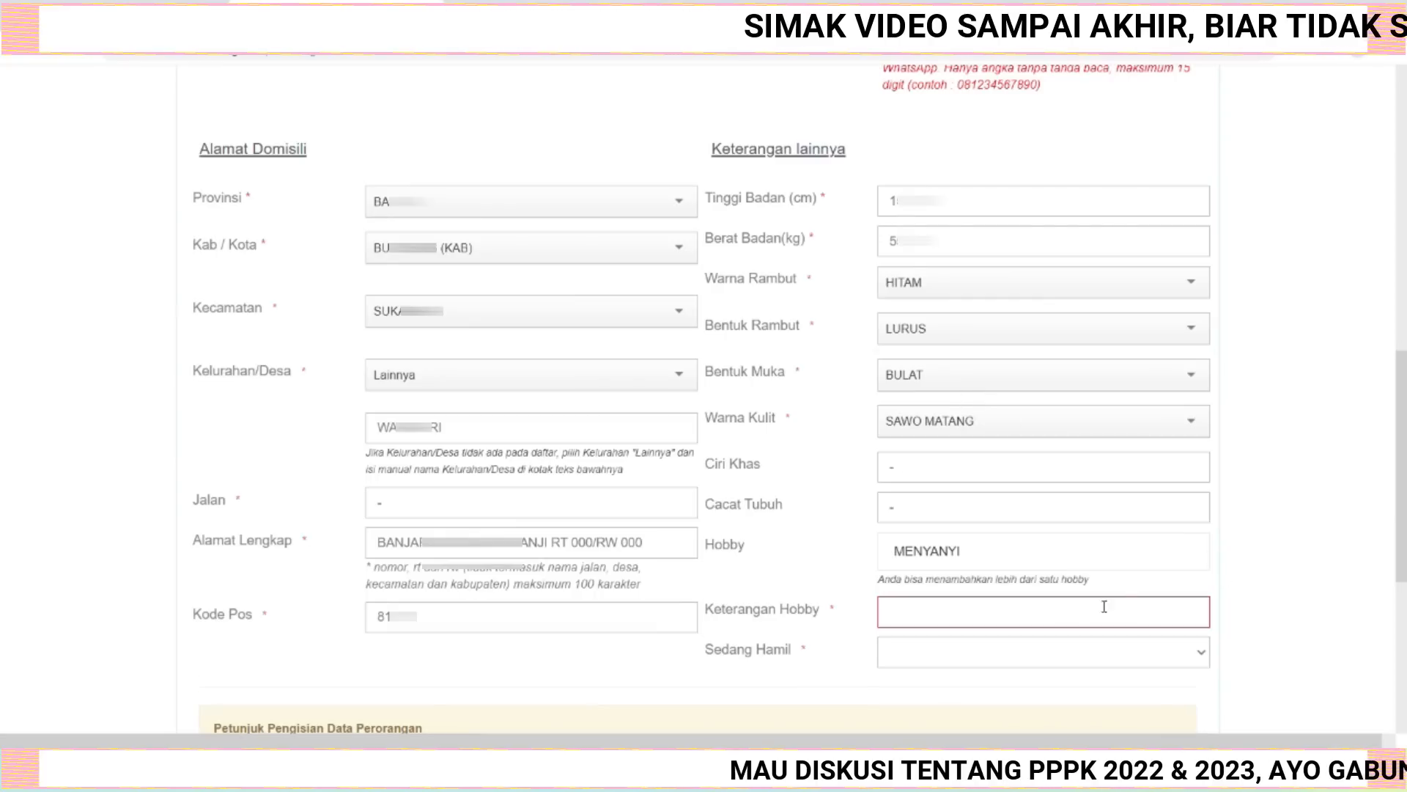
Describe the hobby as "LAGU MANTRA PUJA" and set the pregnancy status (Sedang Hamil) to Tidak.
click(1060, 613)
text(LA)
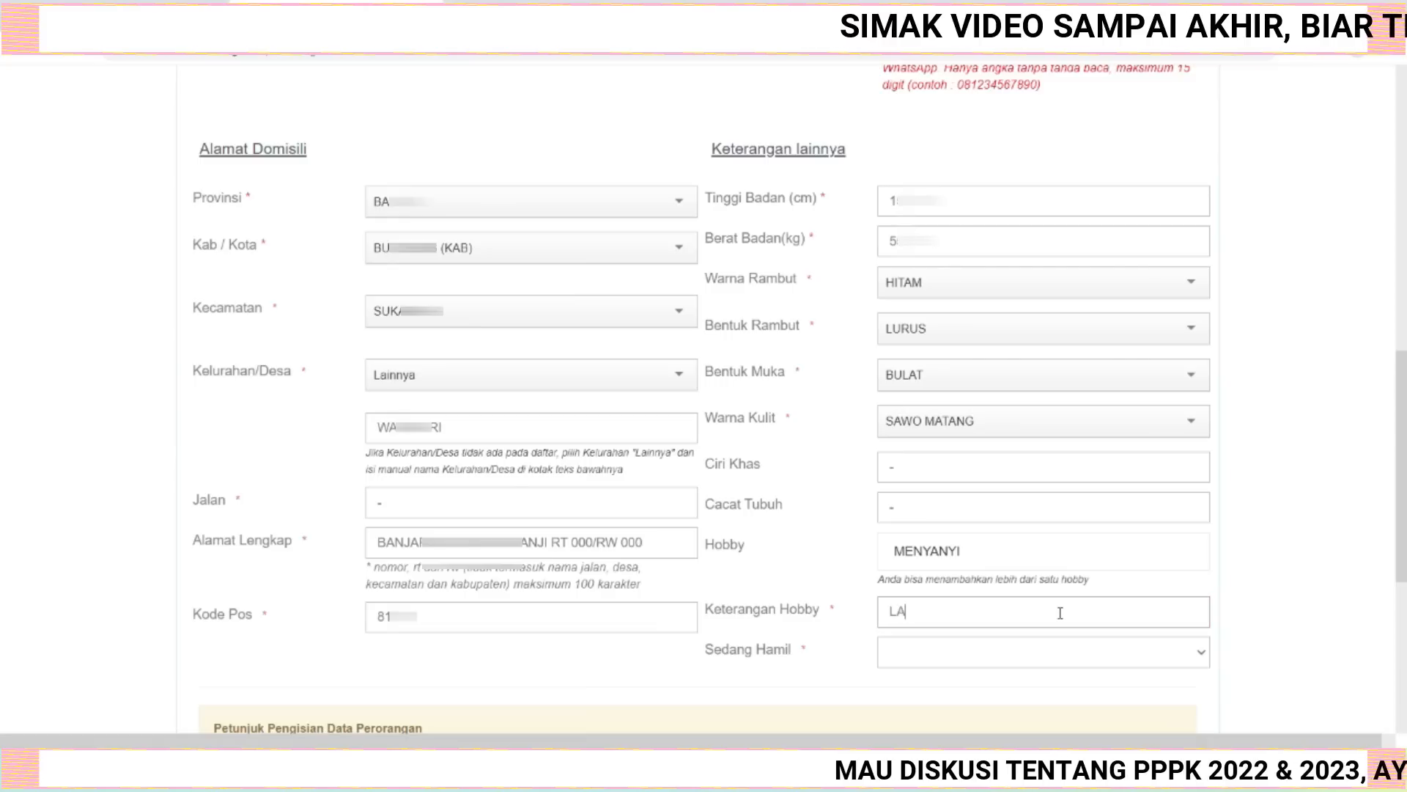
text(GU MANTRA PUJA)
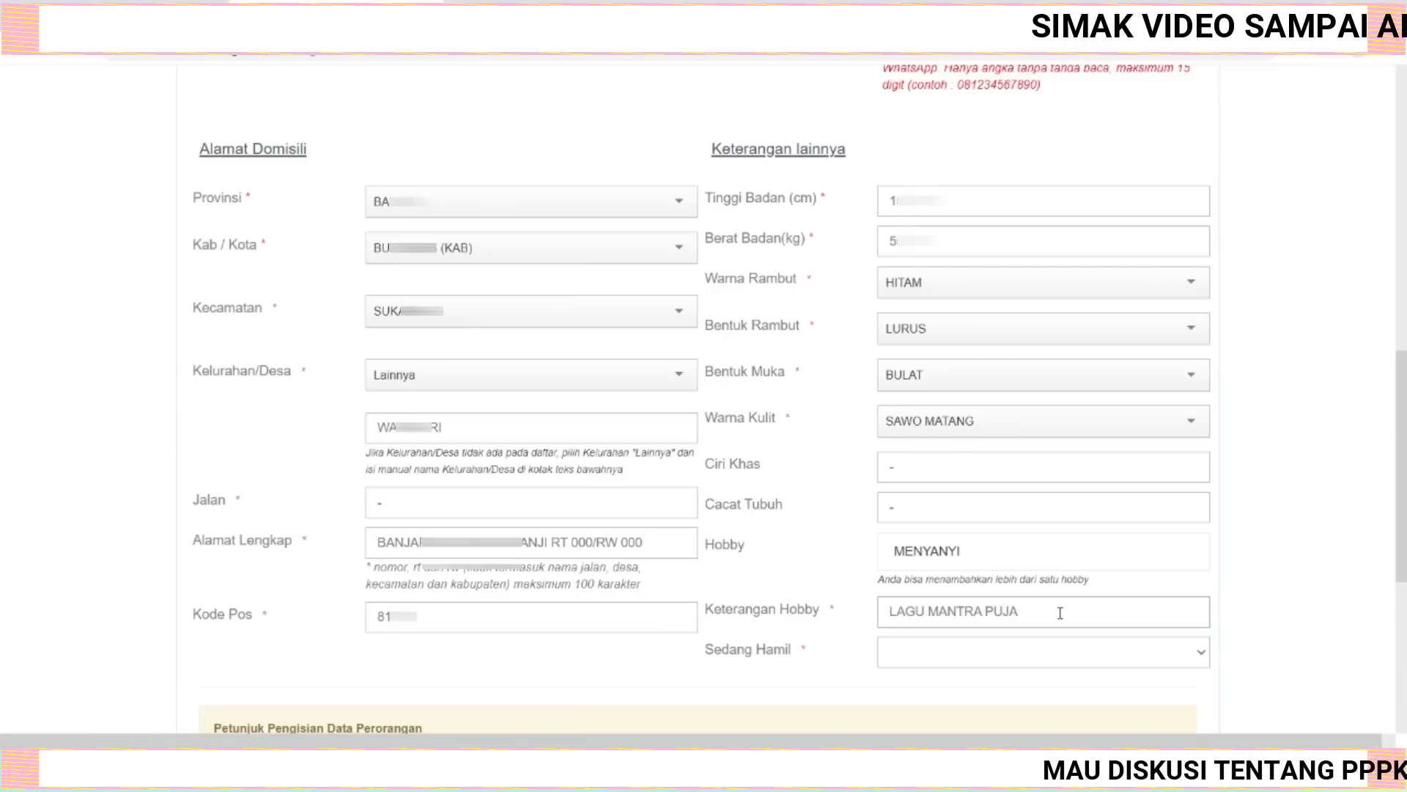
click(1199, 654)
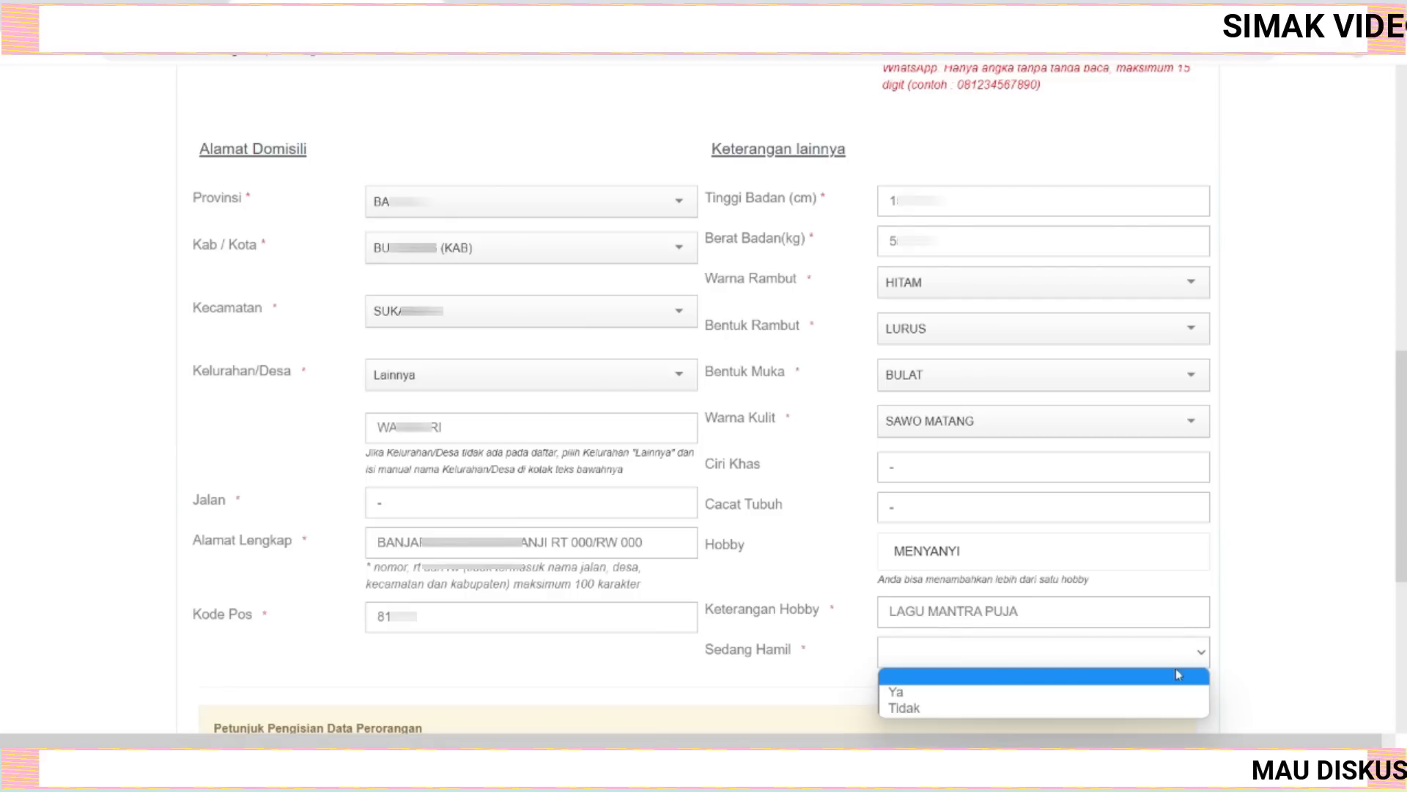
click(970, 709)
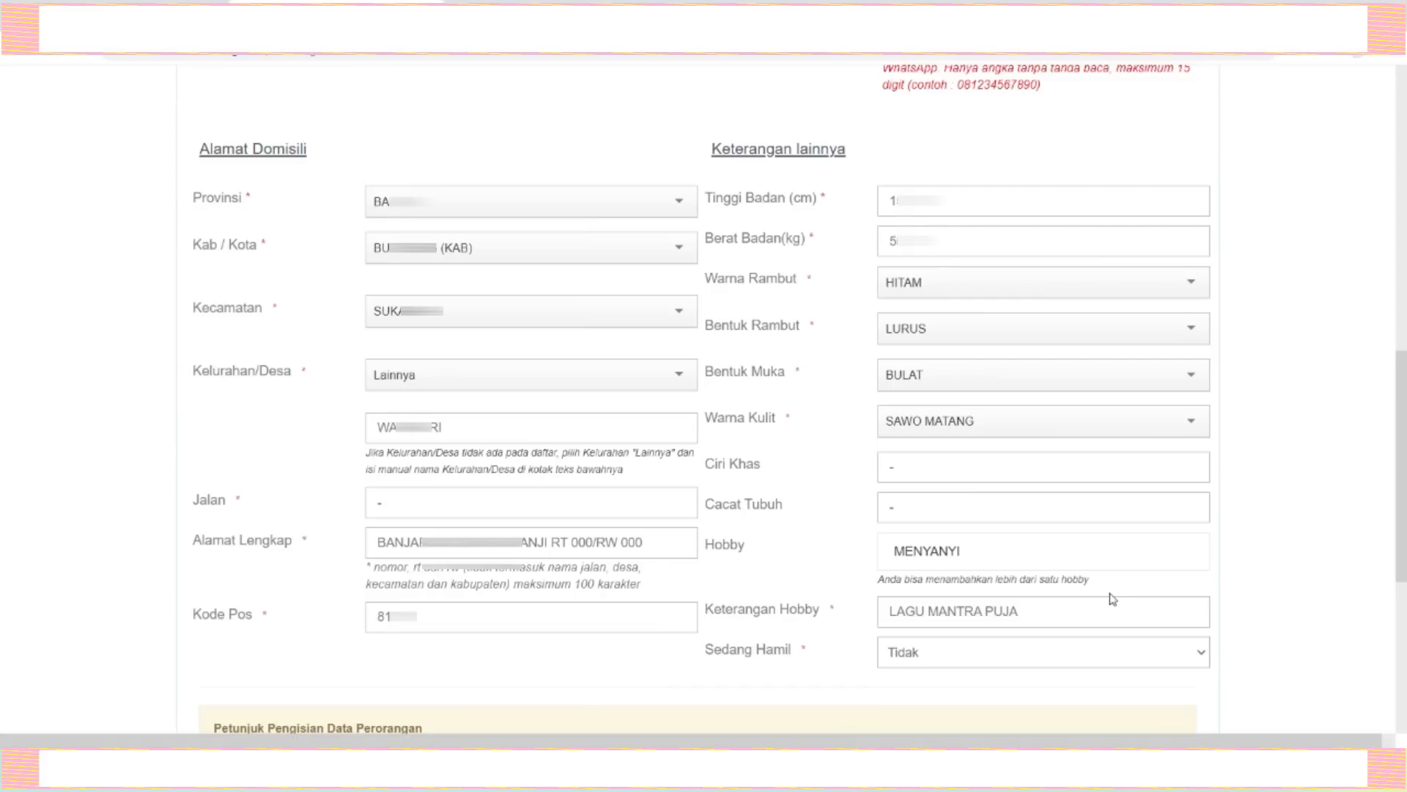
Enter the displayed CAPTCHA code and continue to the Pendidikan section.
scroll(1112, 599, down, 3)
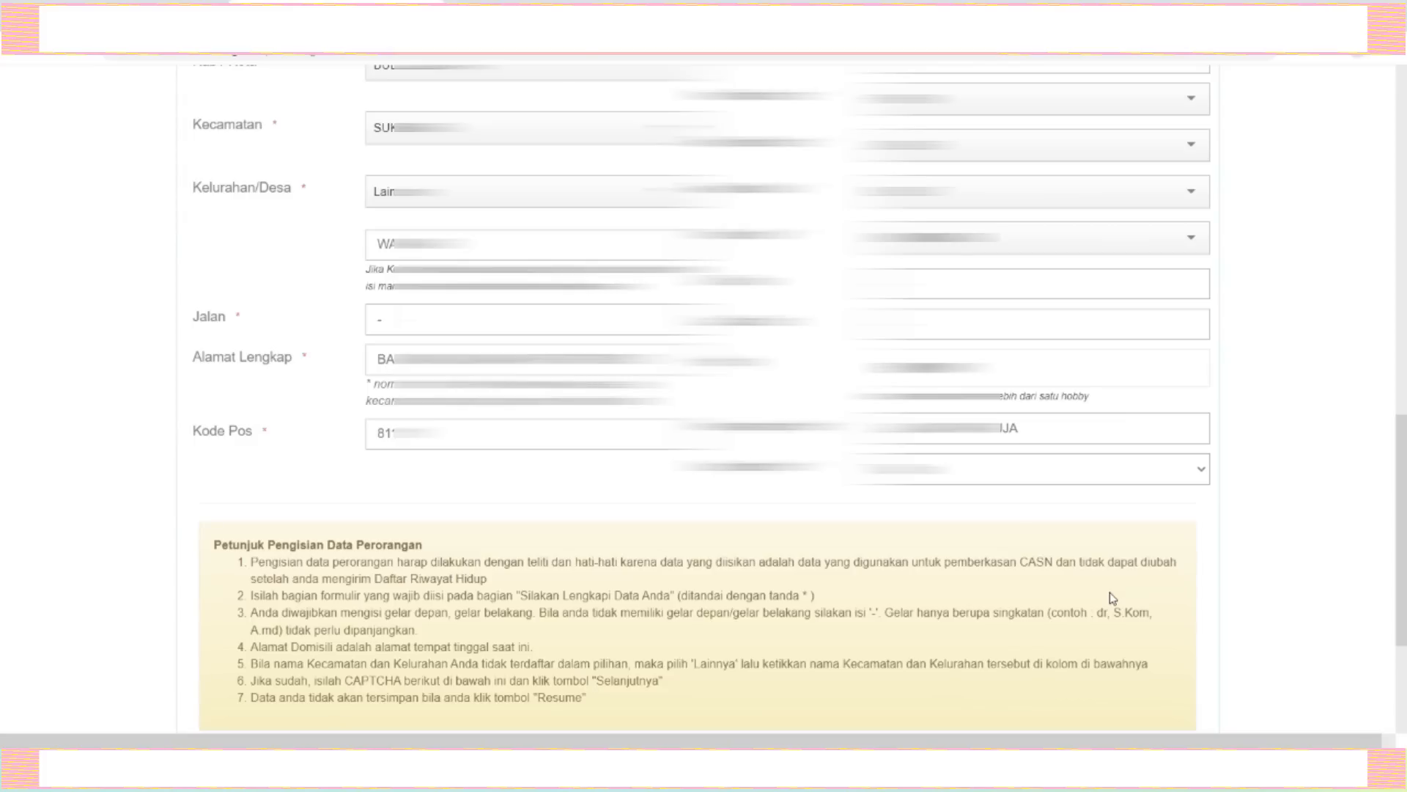
scroll(1112, 599, down, 3)
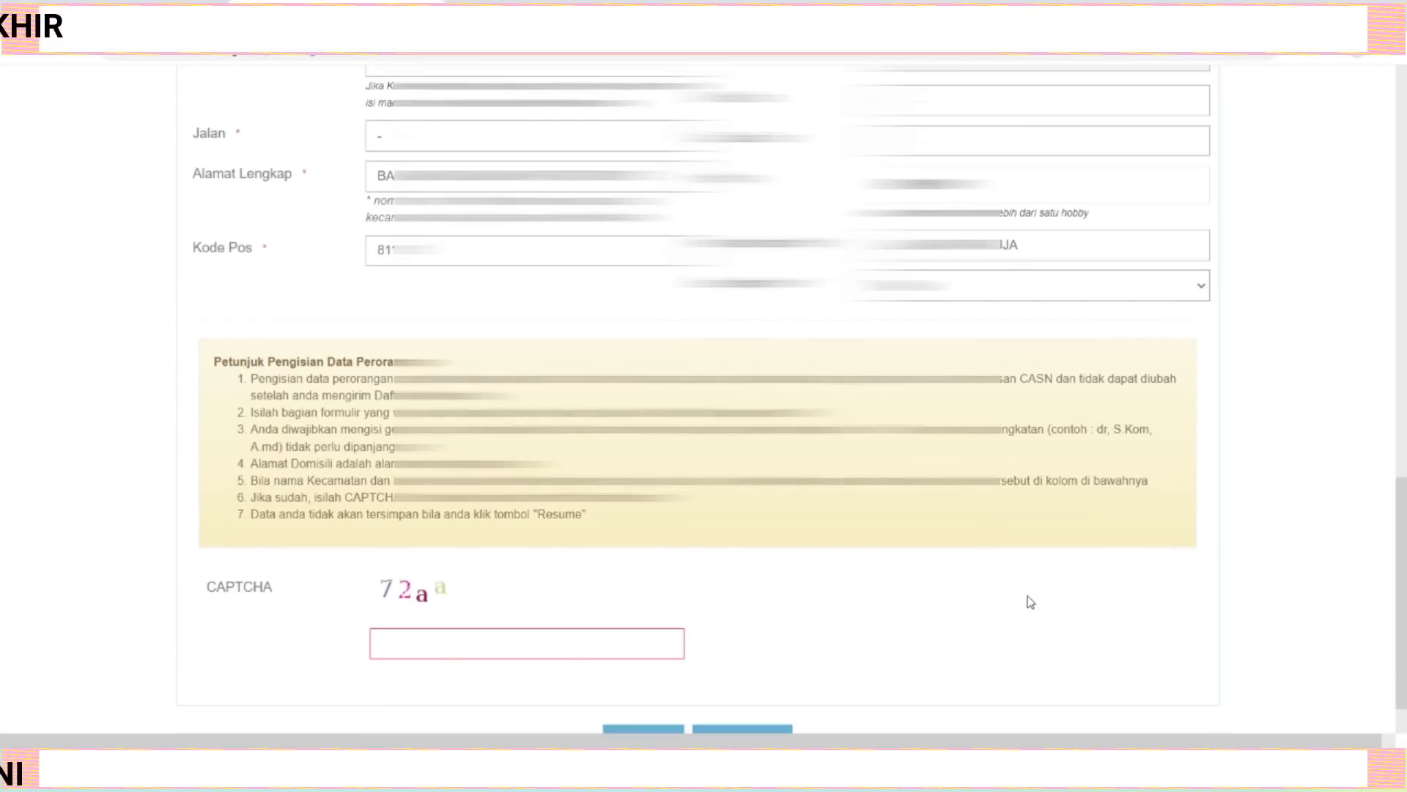
click(541, 635)
text(72aa)
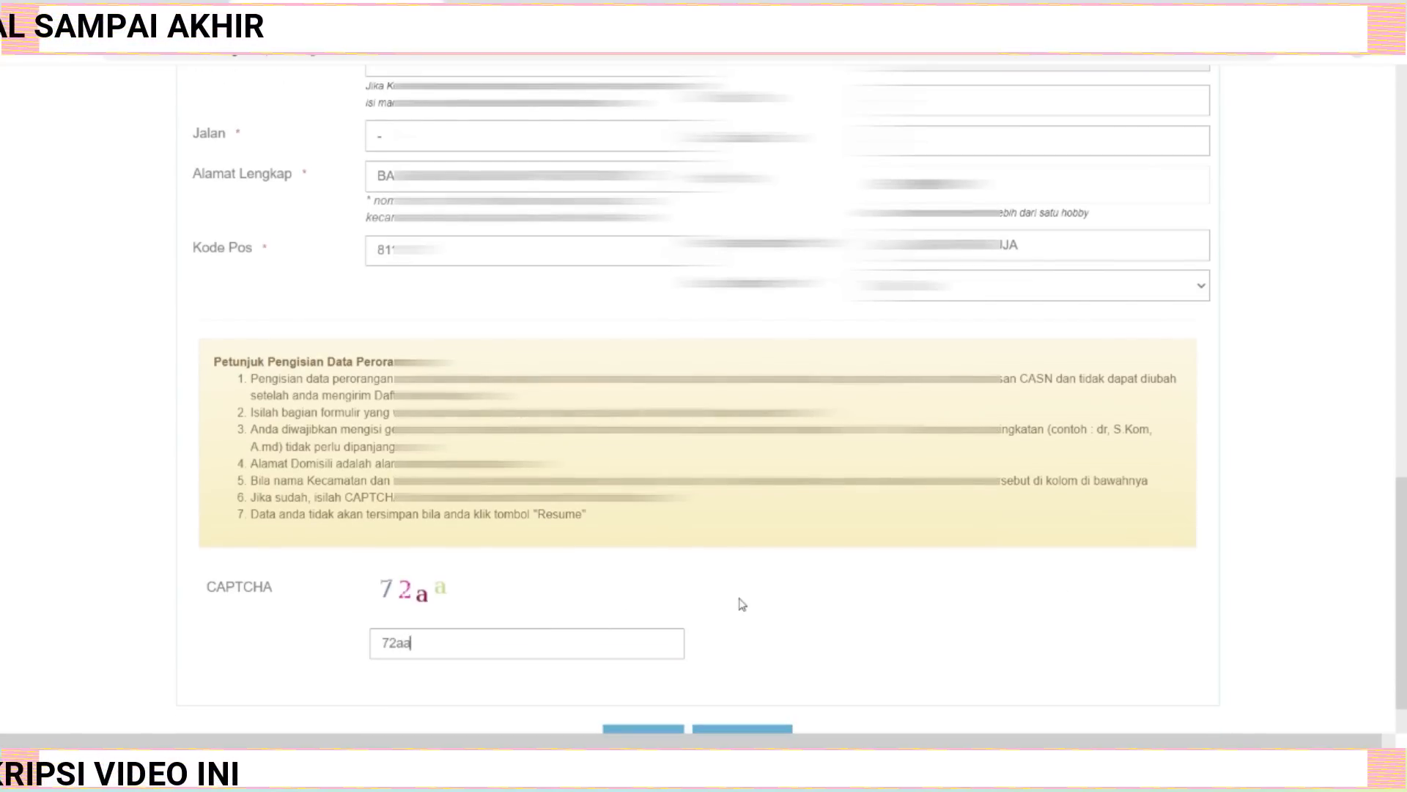
scroll(744, 605, down, 1)
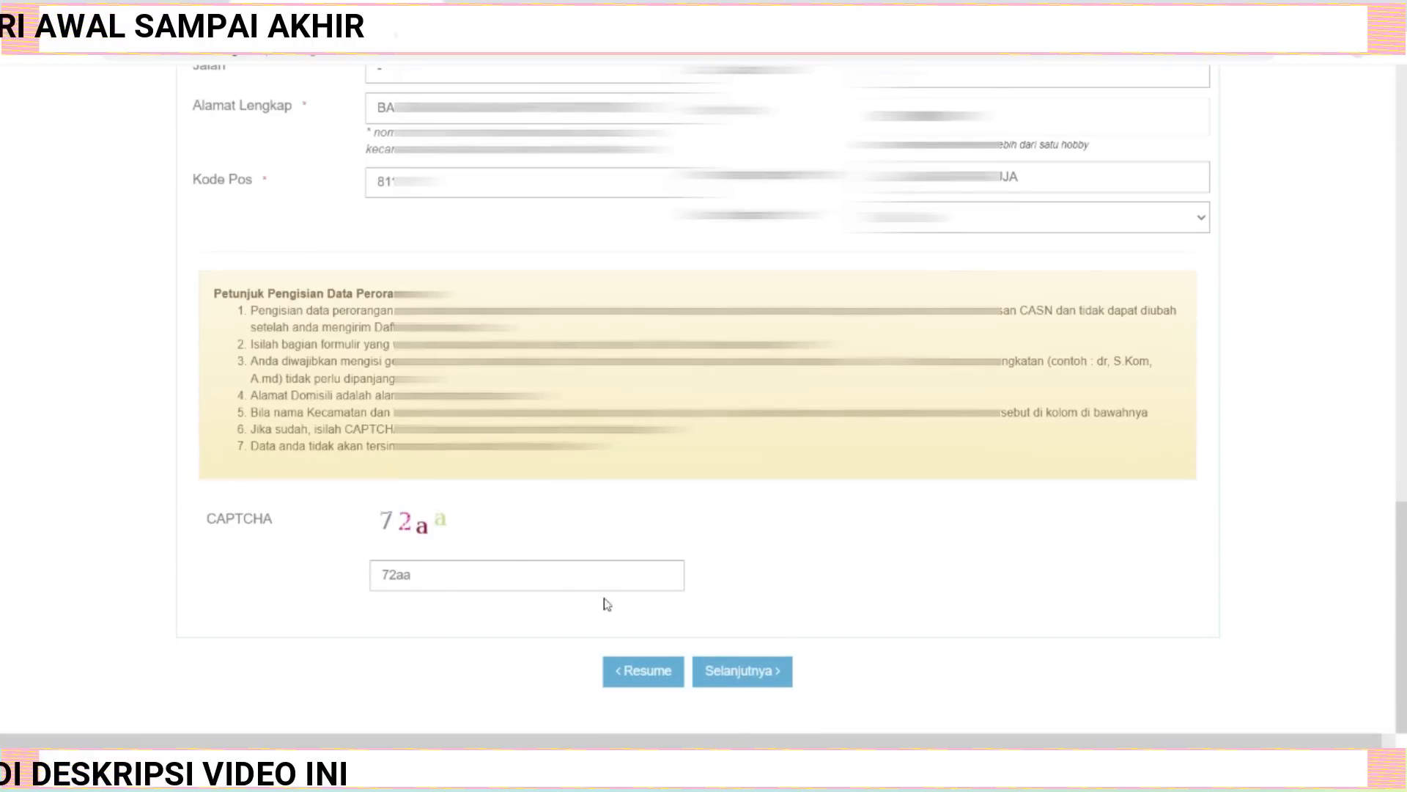
click(742, 672)
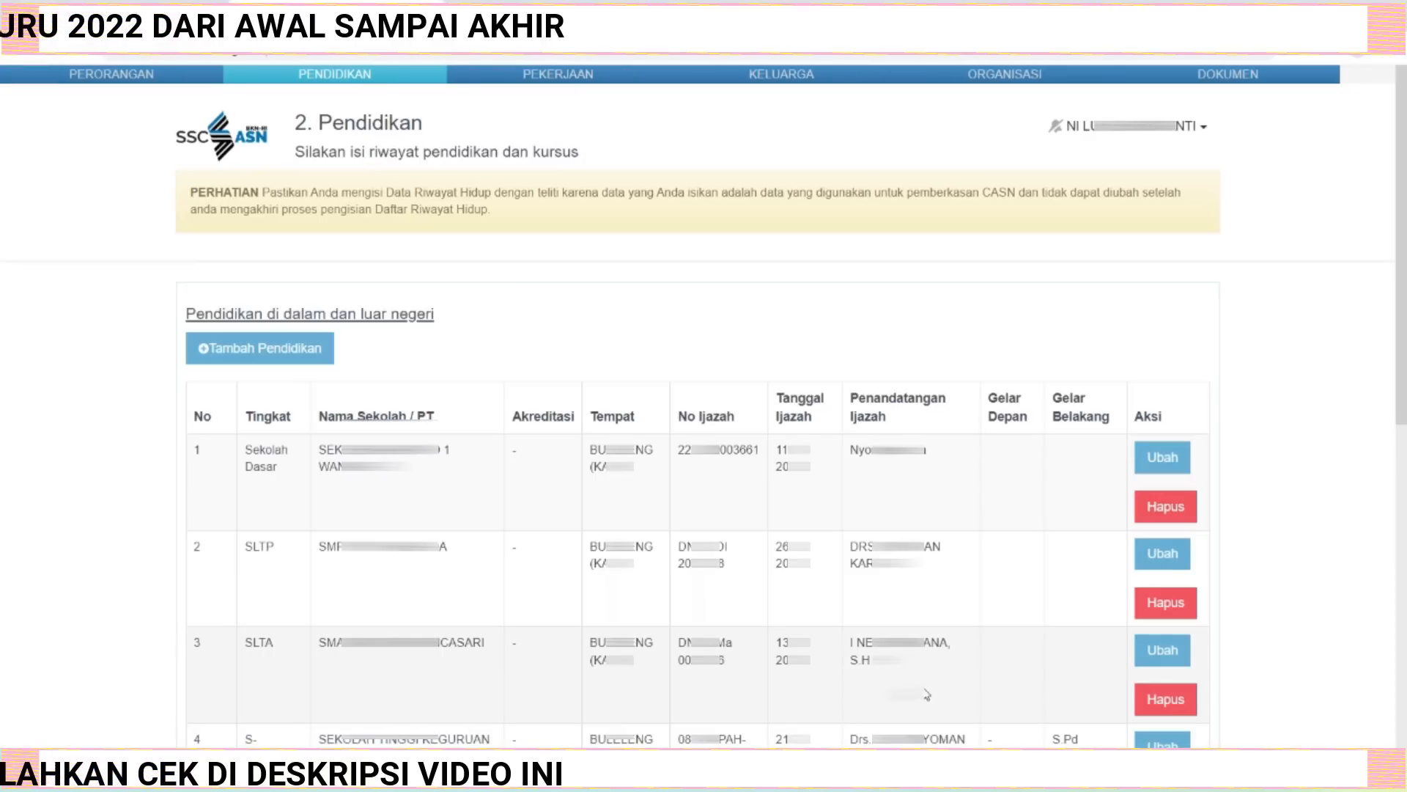
Open the Sekolah Dasar education entry for editing and save it.
scroll(768, 588, down, 1)
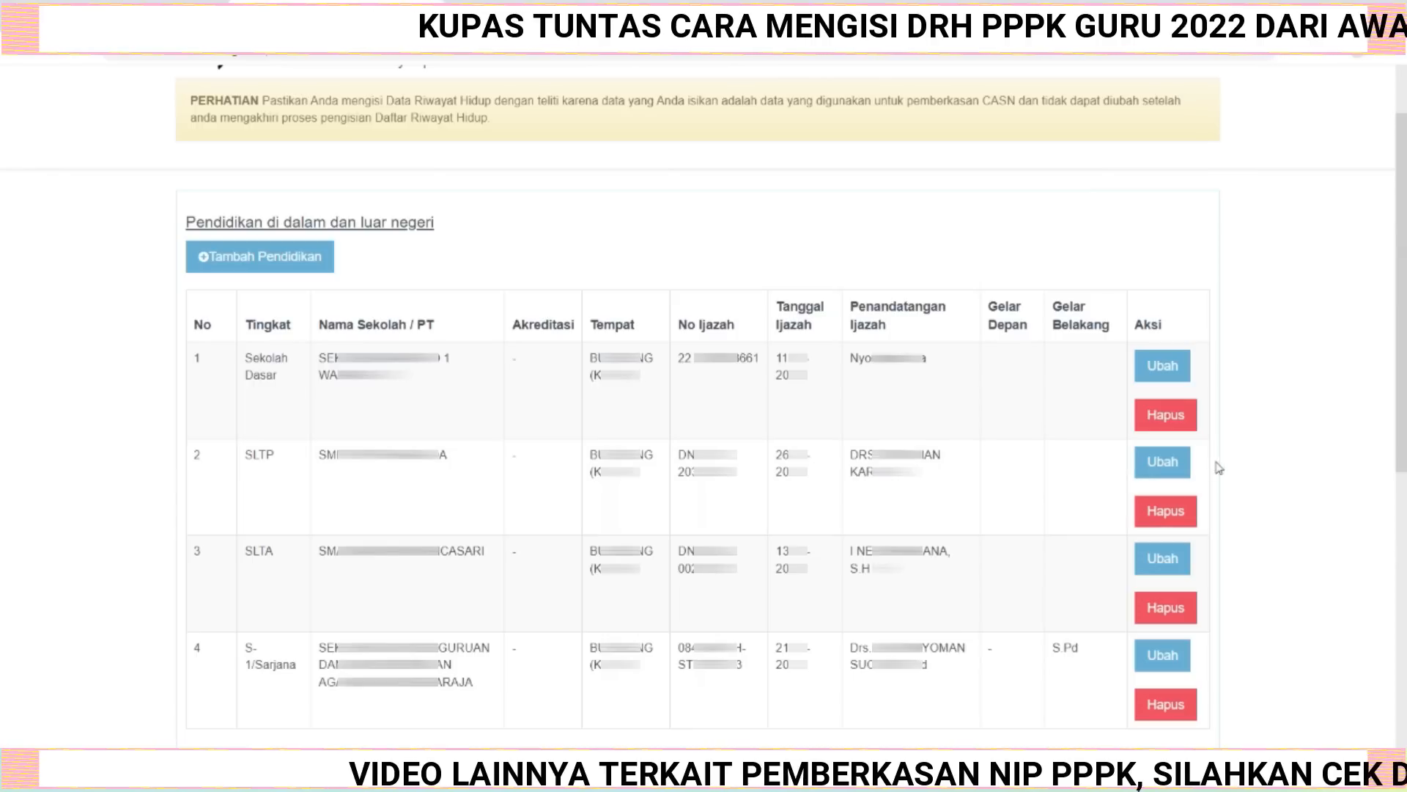
click(1168, 367)
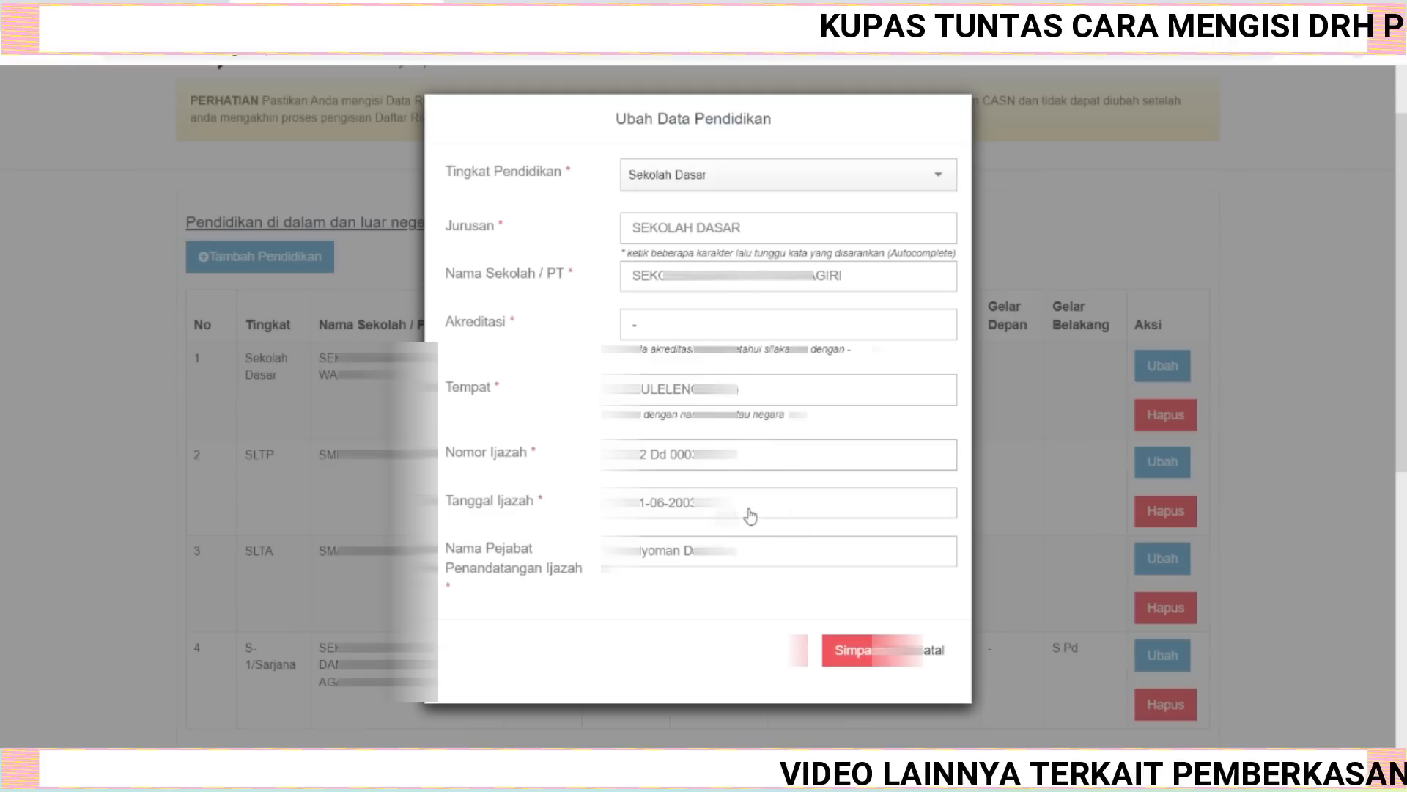
click(933, 651)
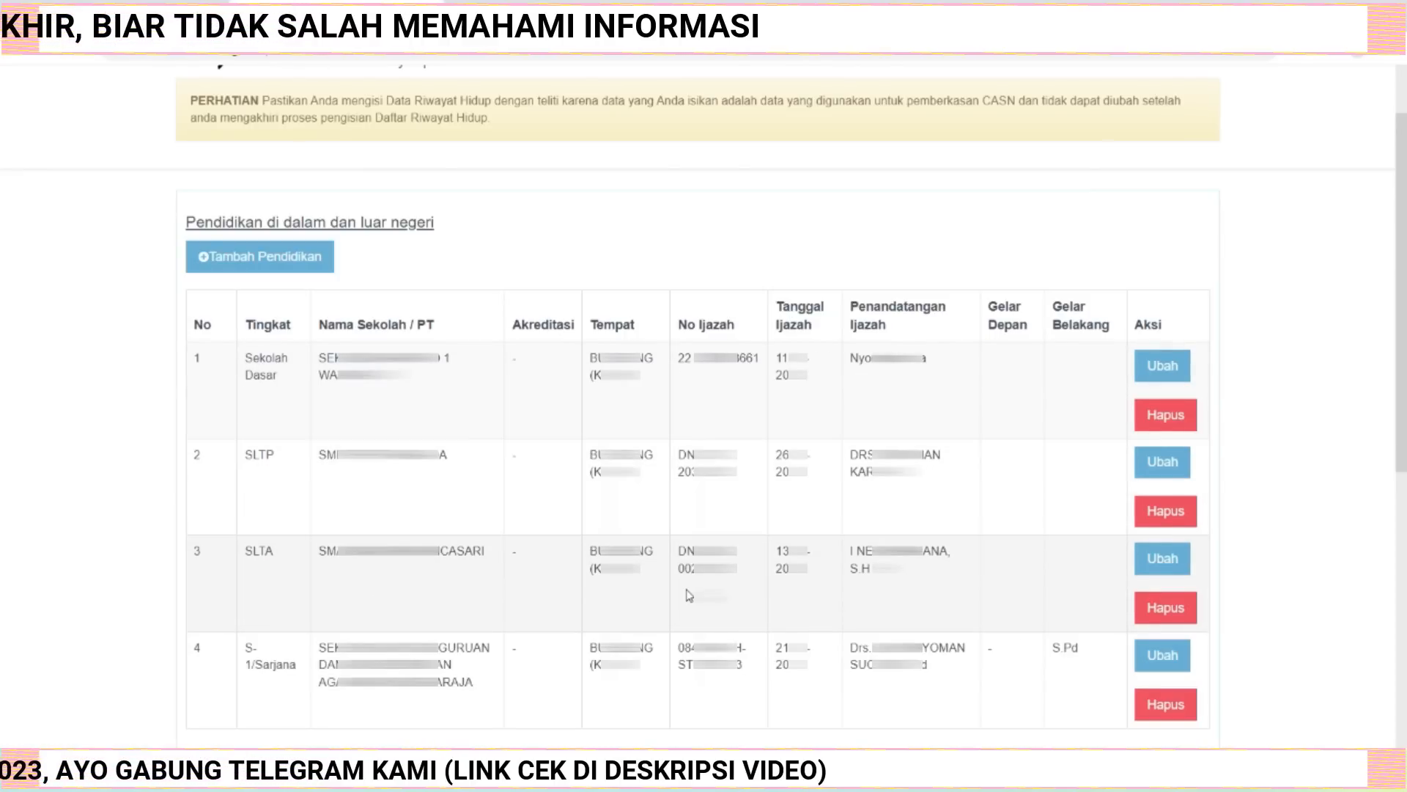
Continue from the education and courses page to the Pekerjaan section.
scroll(689, 596, down, 3)
scroll(689, 595, down, 5)
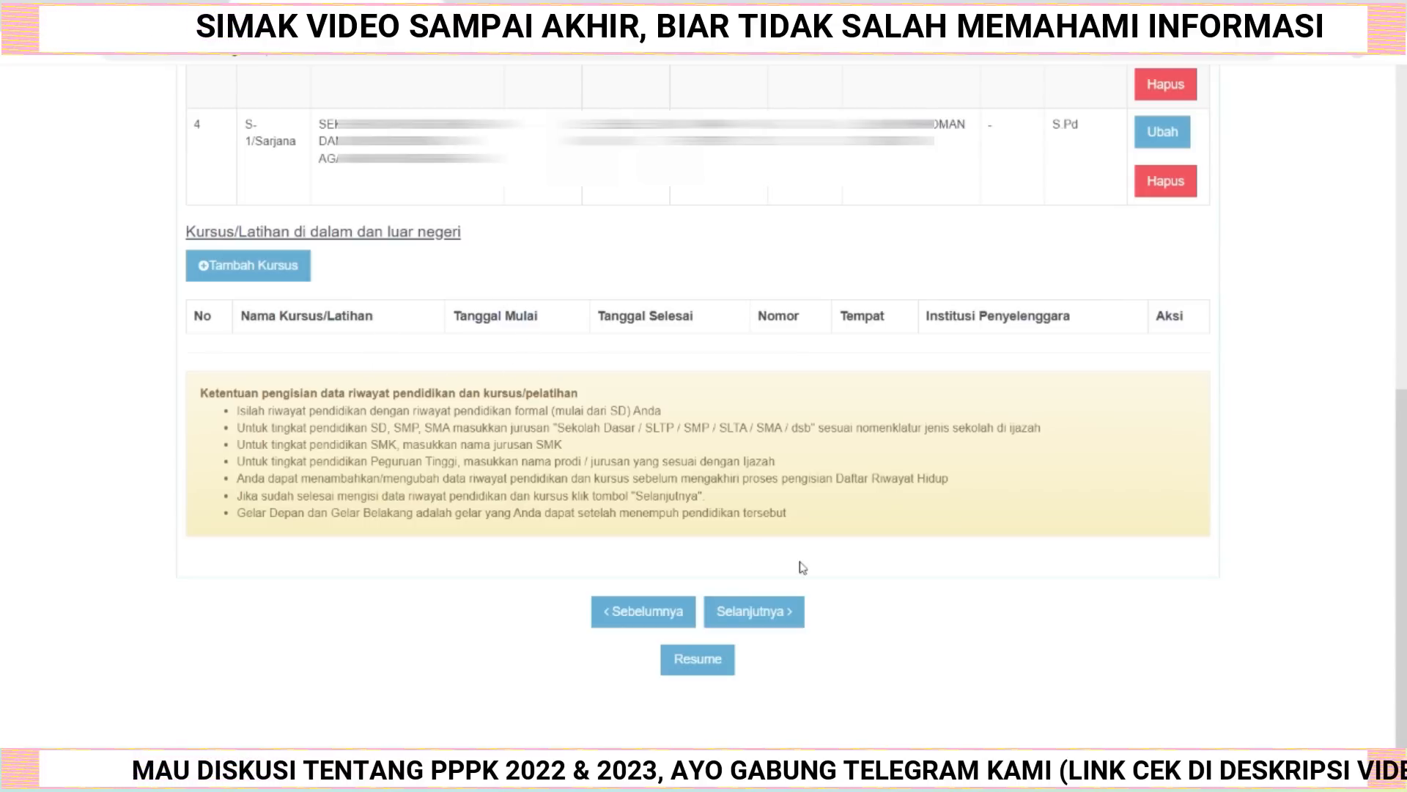
click(756, 615)
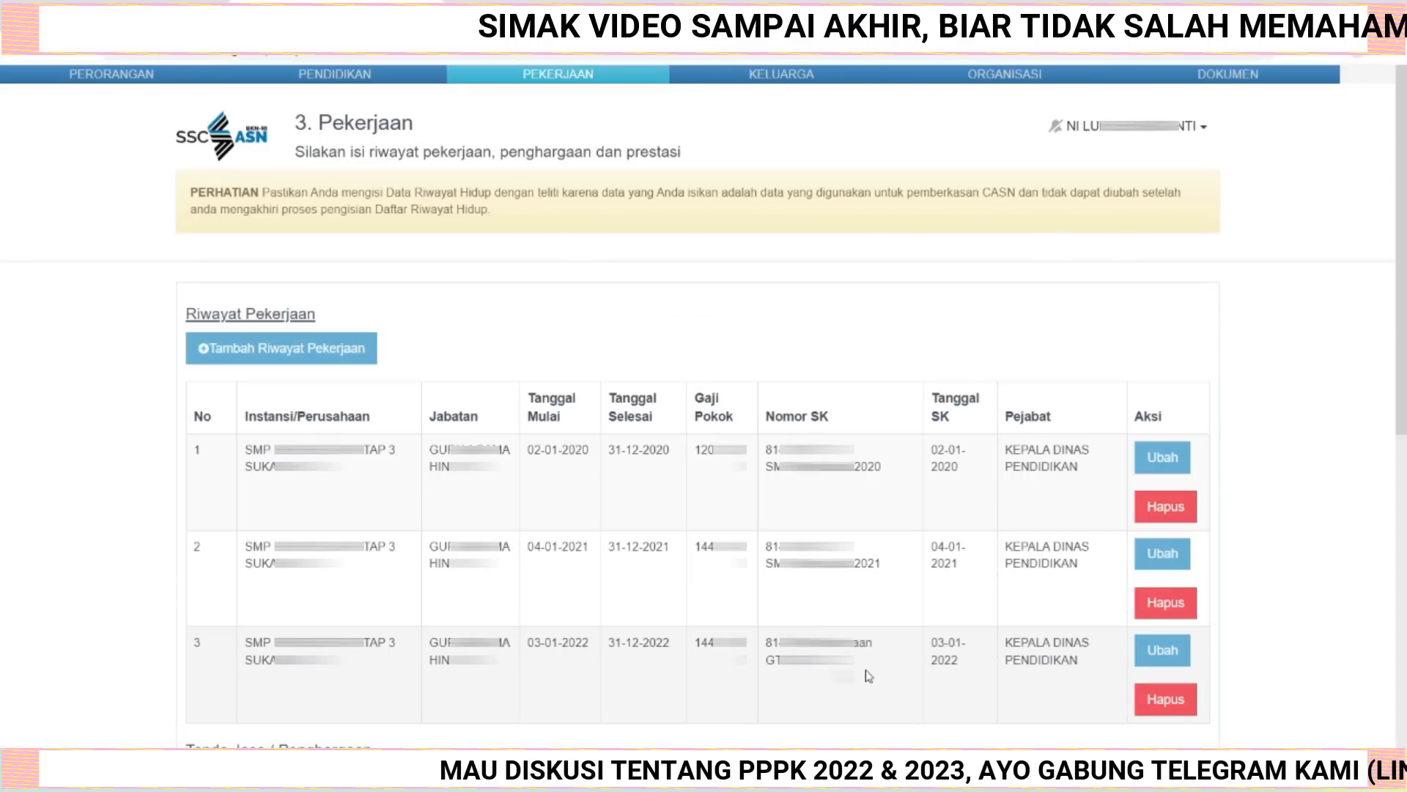
scroll(887, 671, down, 3)
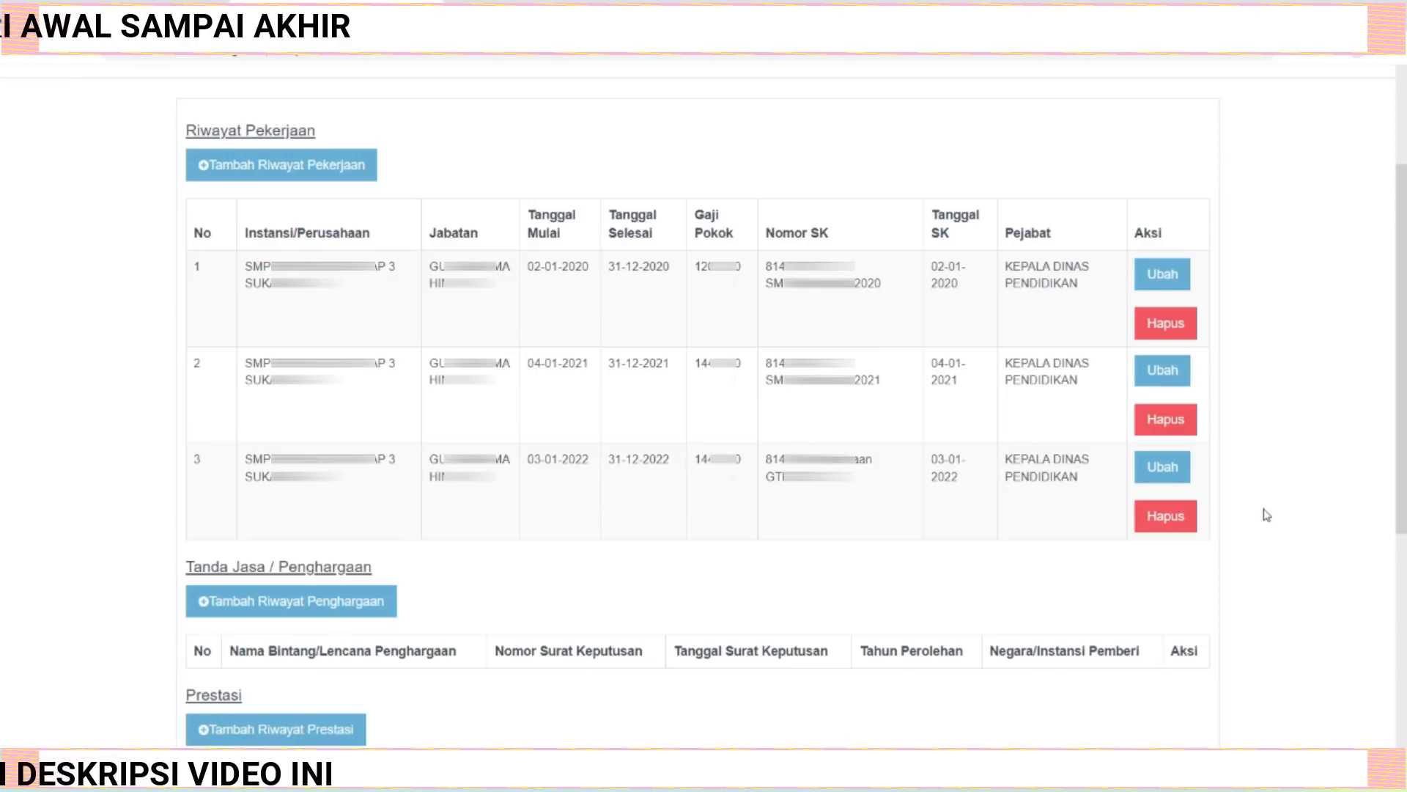
click(260, 167)
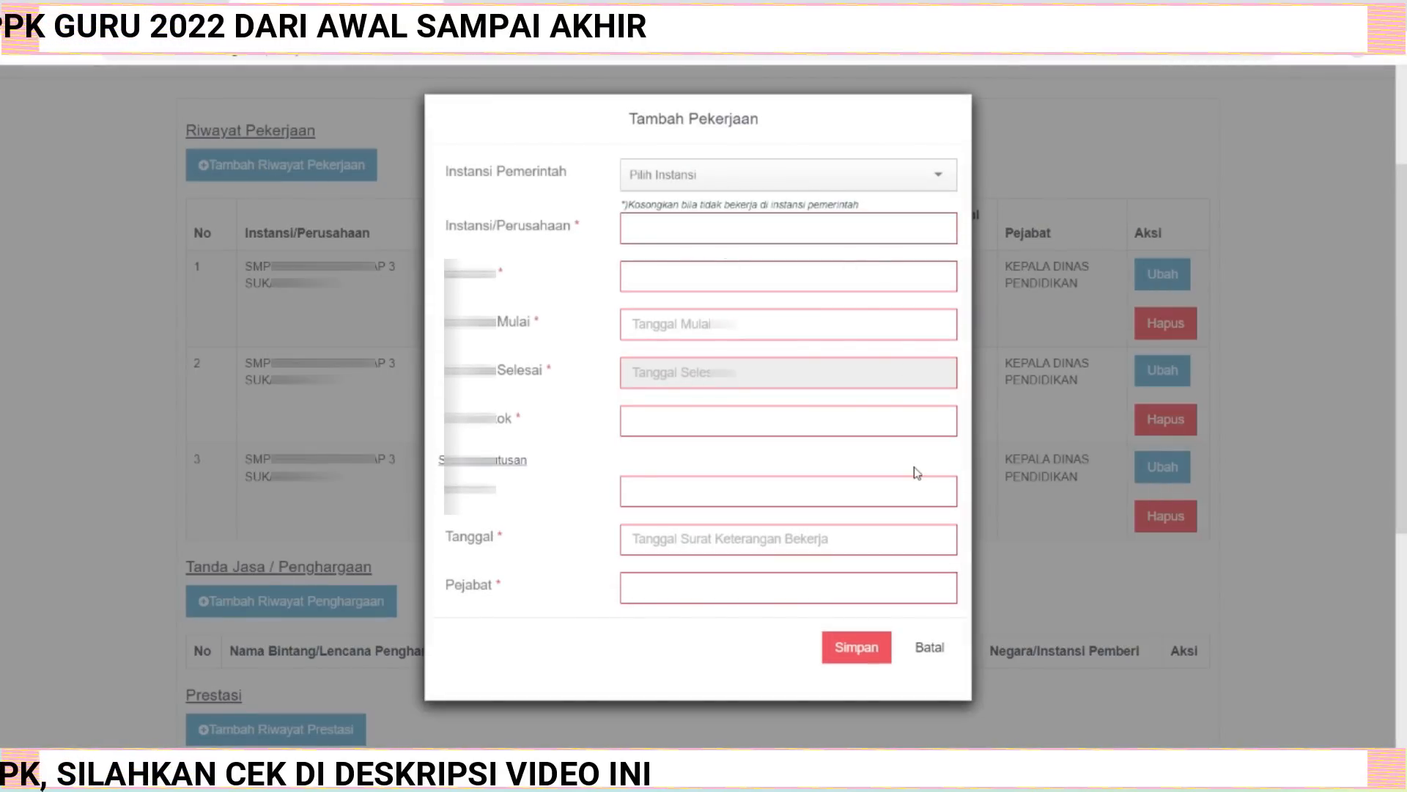
click(927, 653)
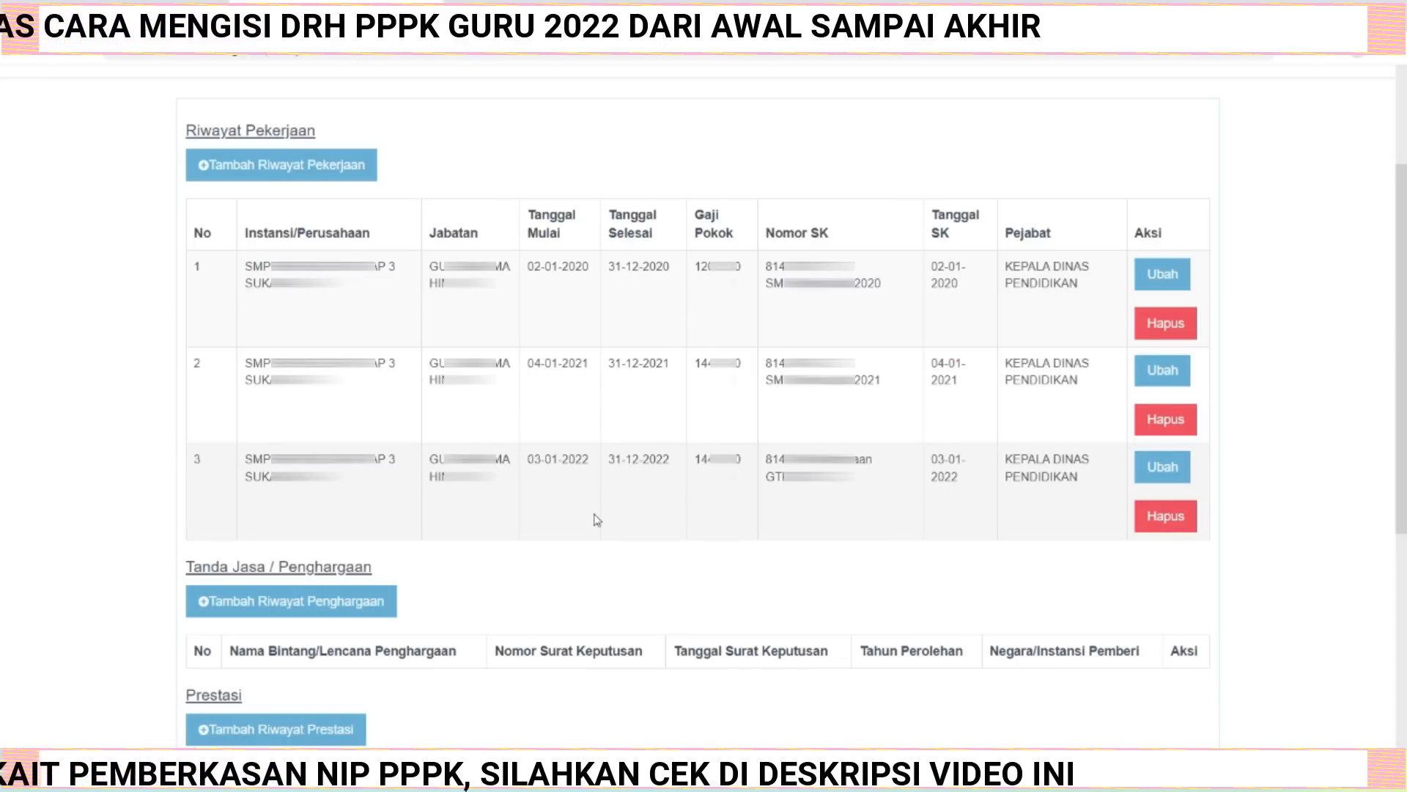
Continue from the work, awards and achievements page to the Keluarga section.
scroll(597, 519, down, 2)
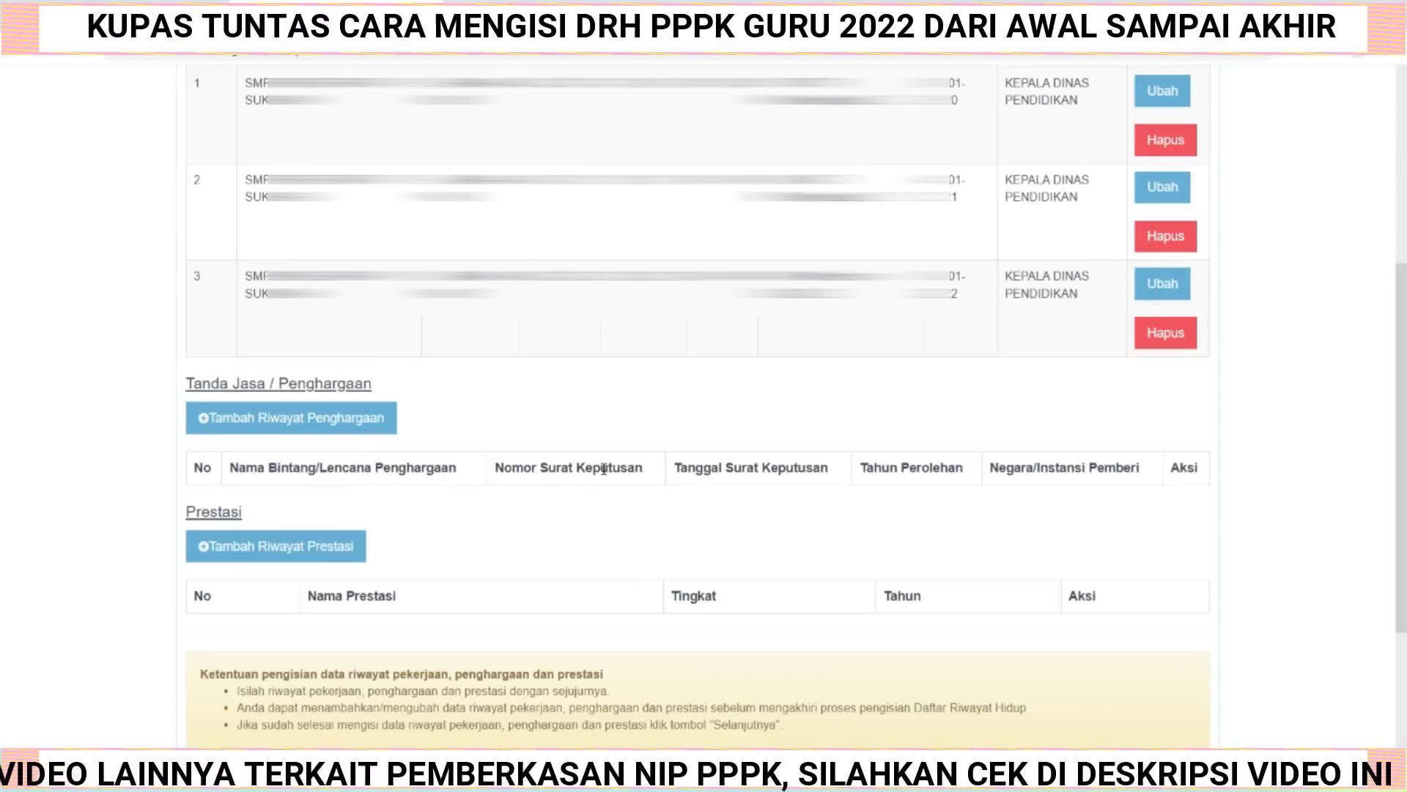
scroll(611, 473, down, 3)
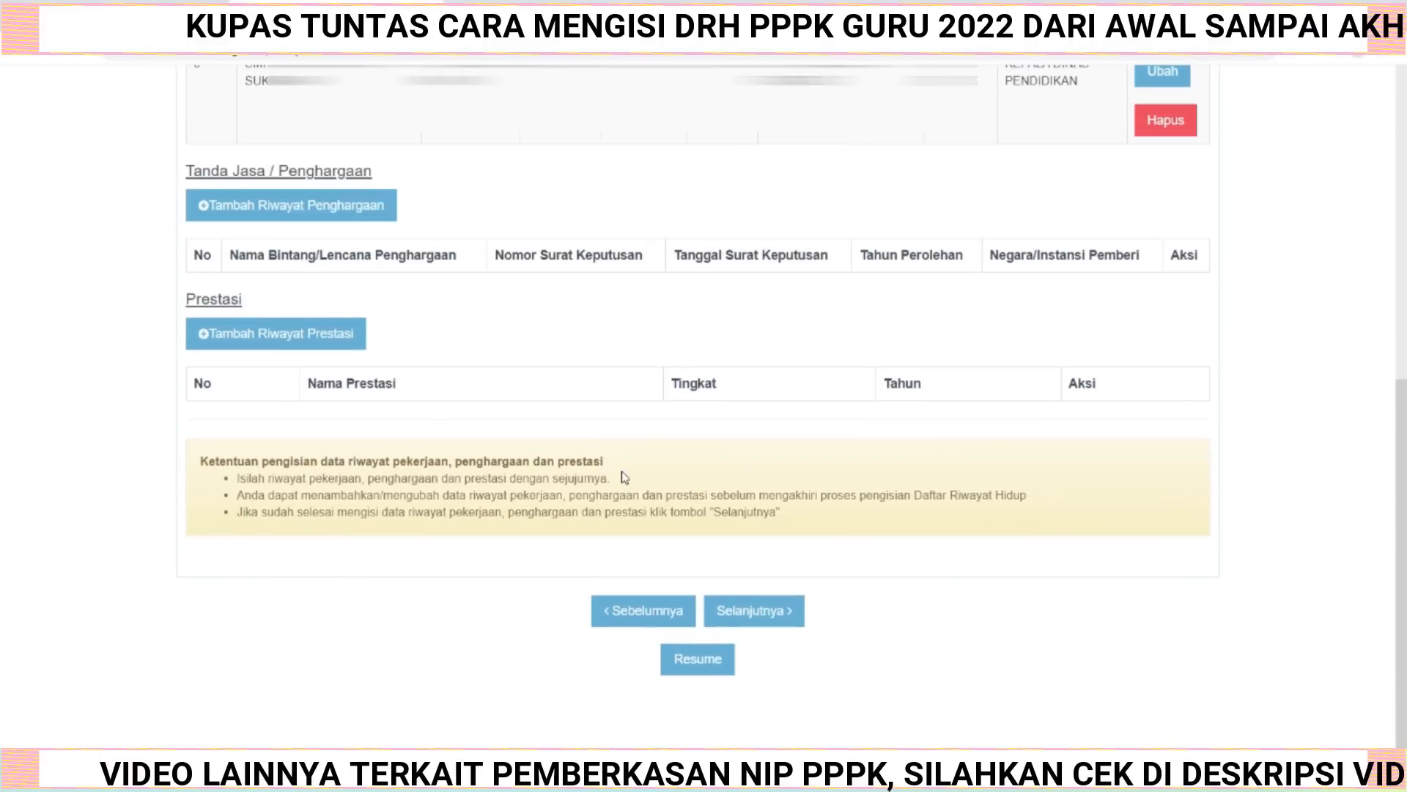
click(749, 624)
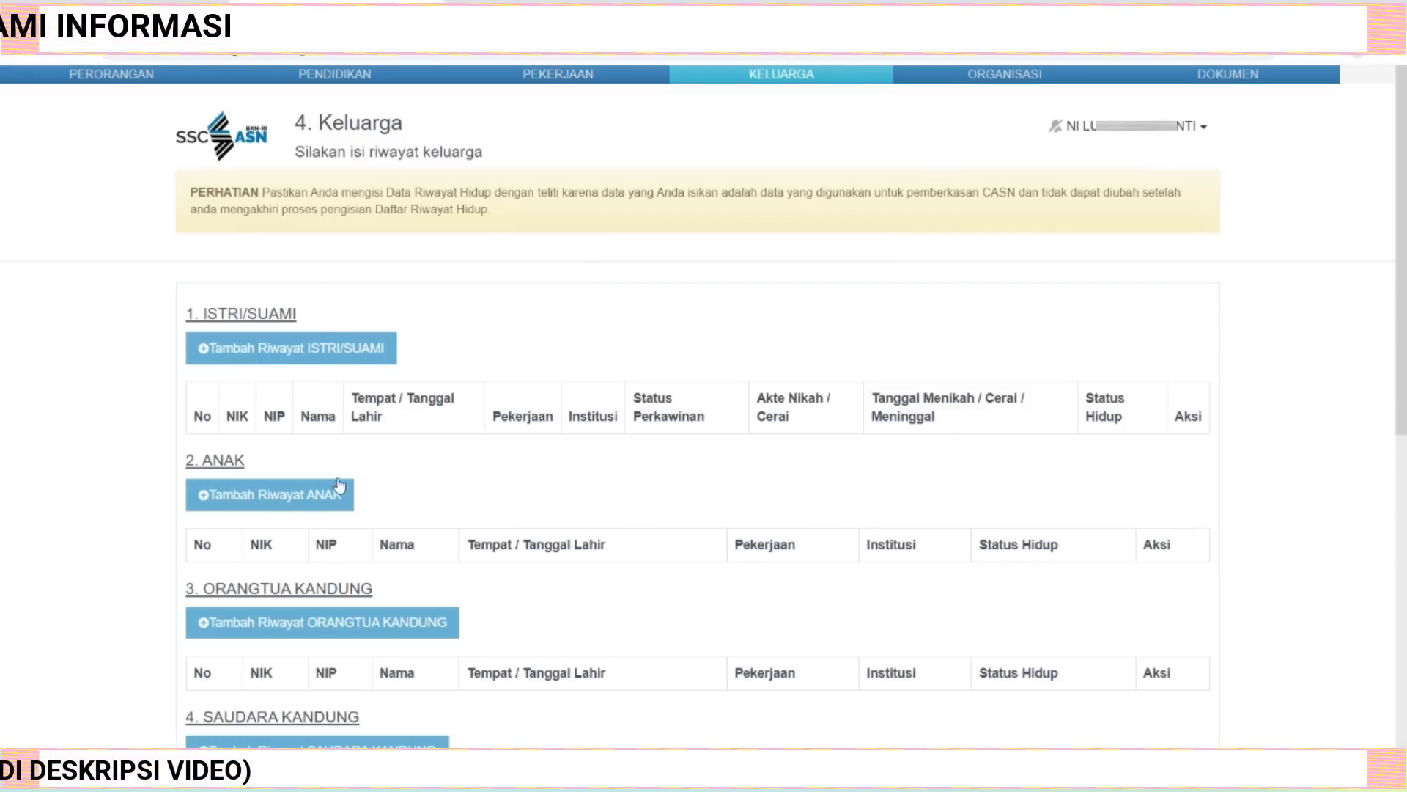
Add a biological parent (Orangtua Kandung) record and paste the parent's NIK and family card (KK) numbers.
scroll(407, 409, down, 1)
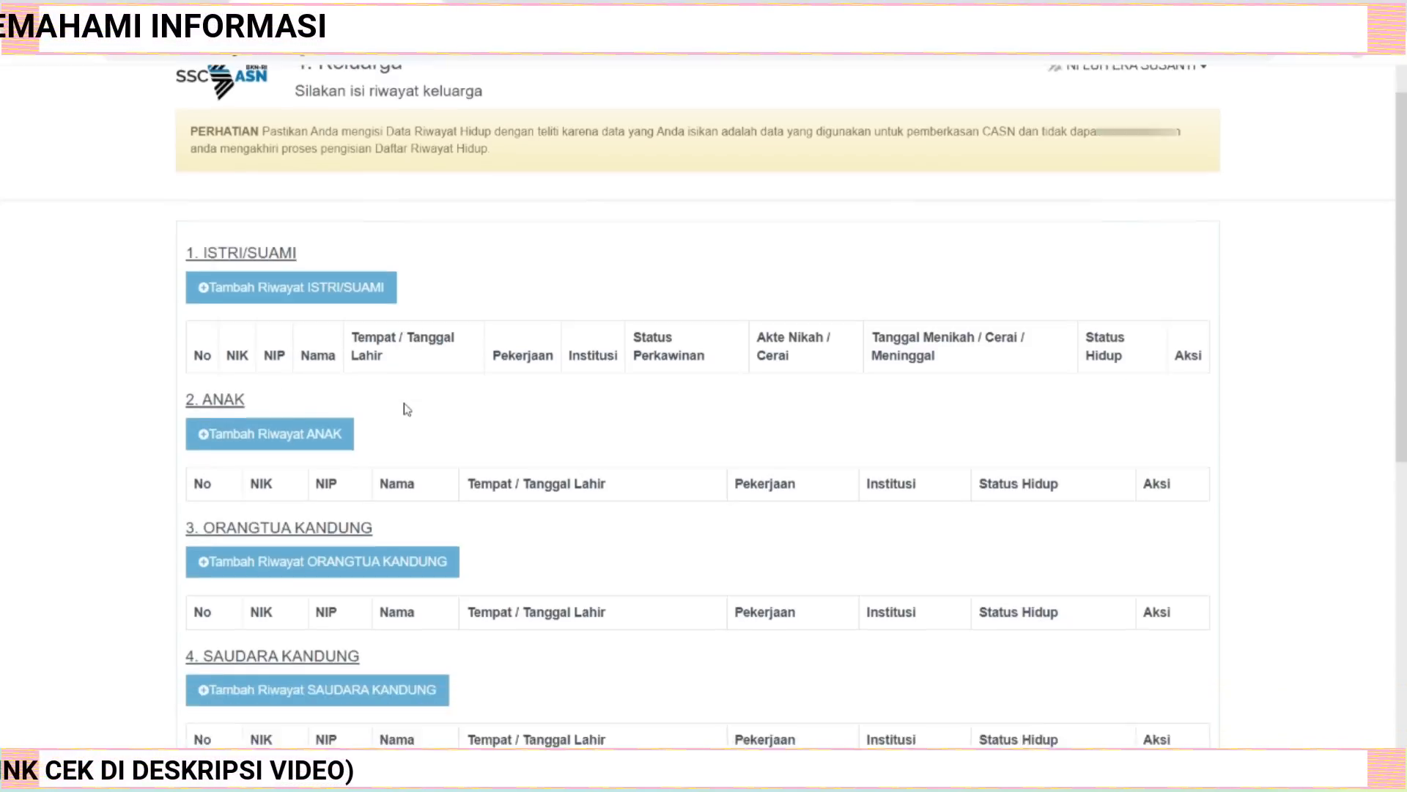
scroll(407, 409, down, 5)
scroll(376, 286, down, 2)
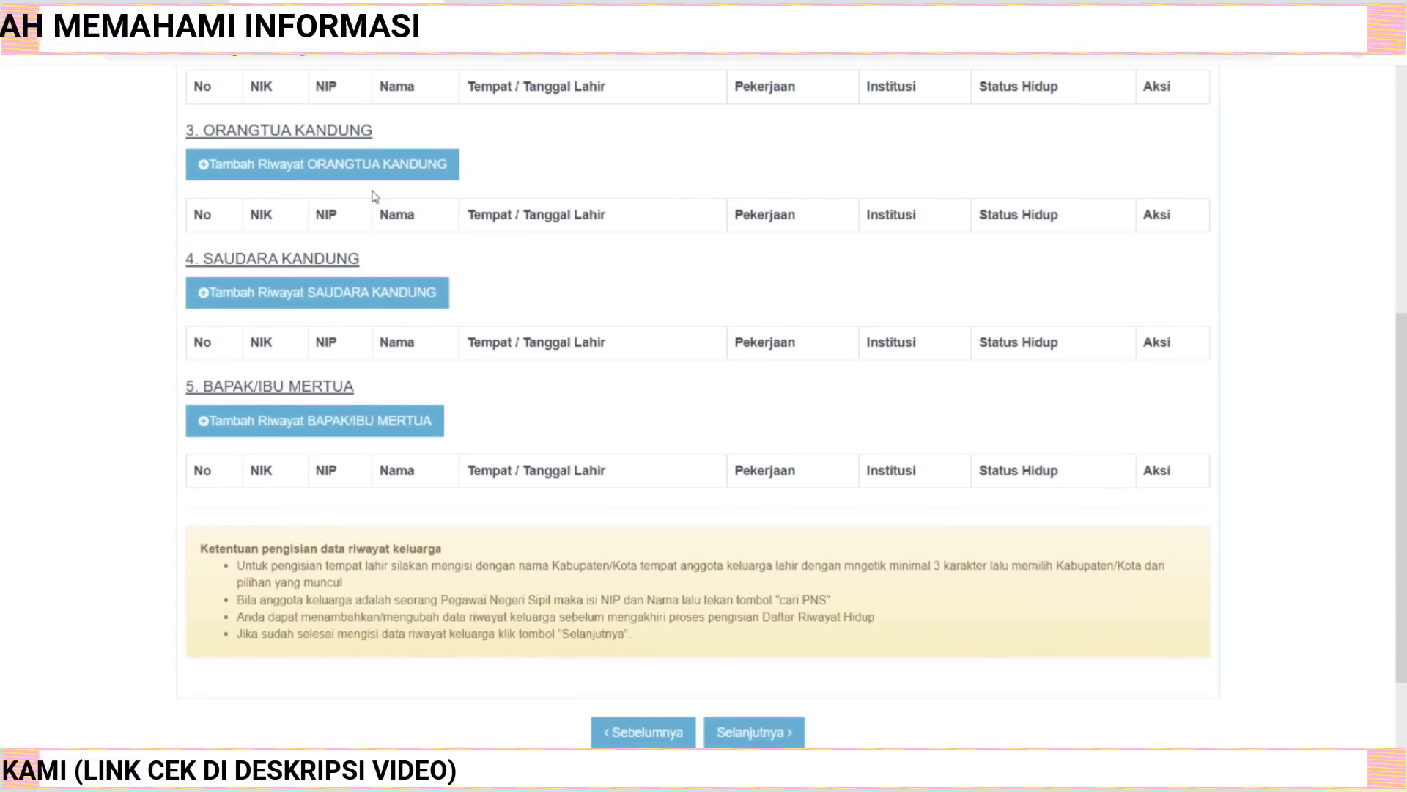
click(325, 168)
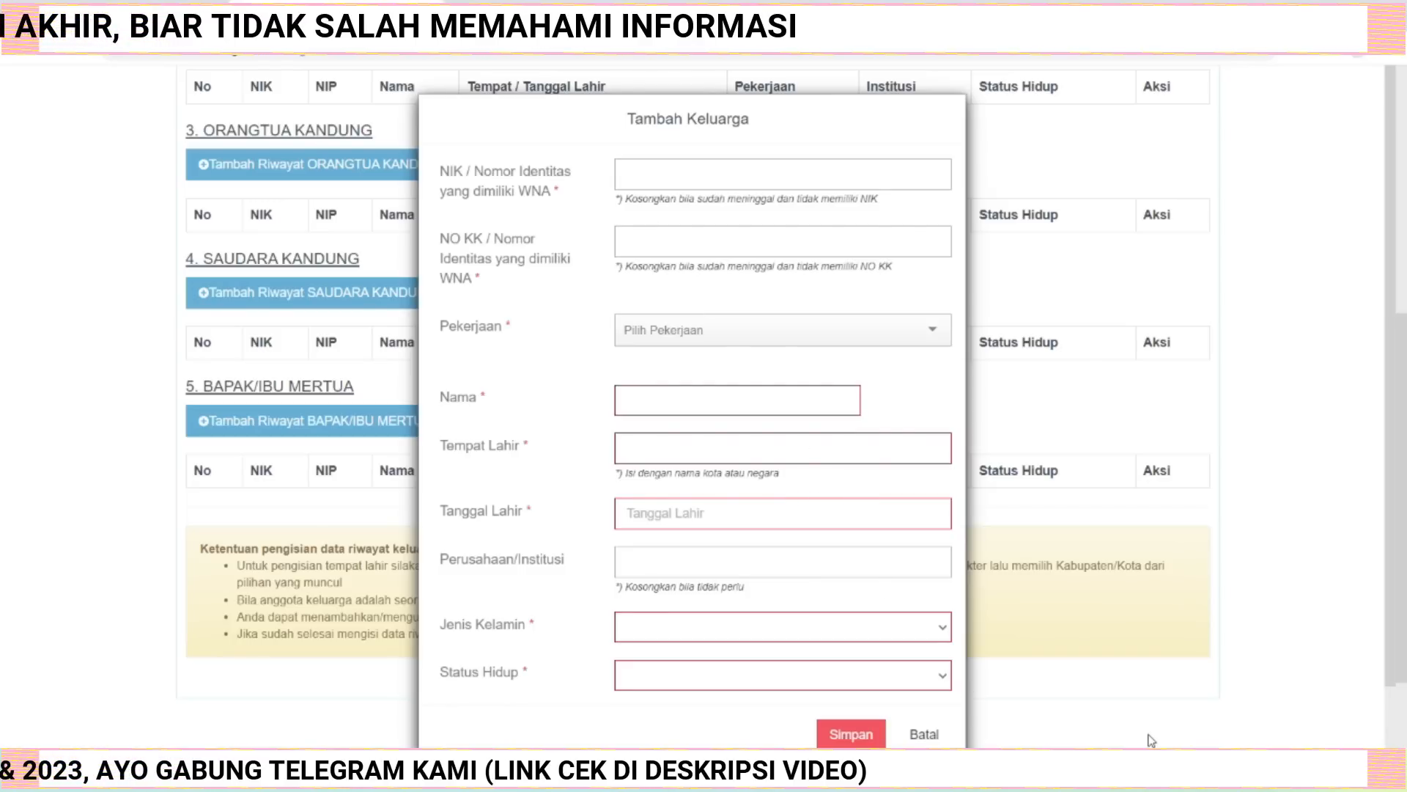
click(654, 175)
key(ctrl+v)
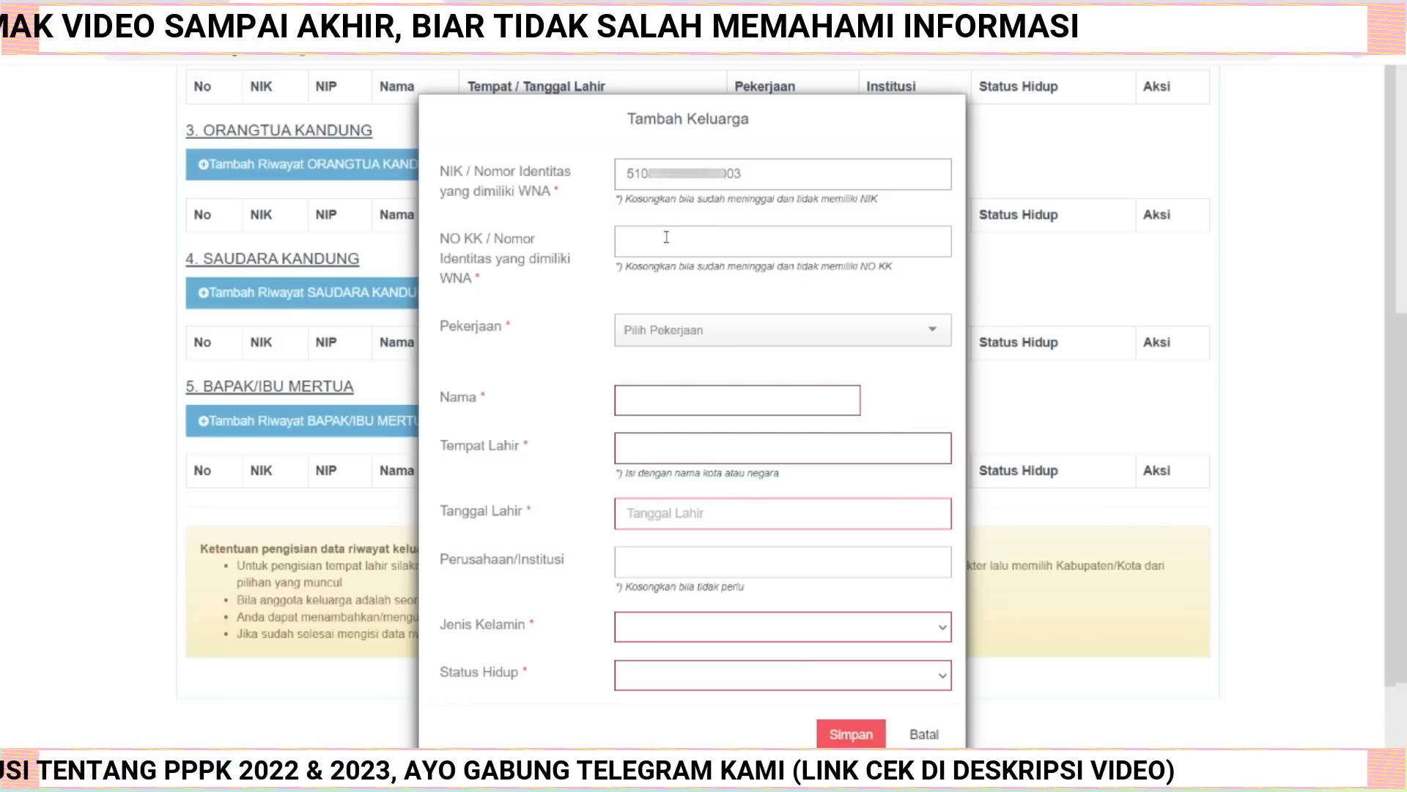
key(ctrl+v)
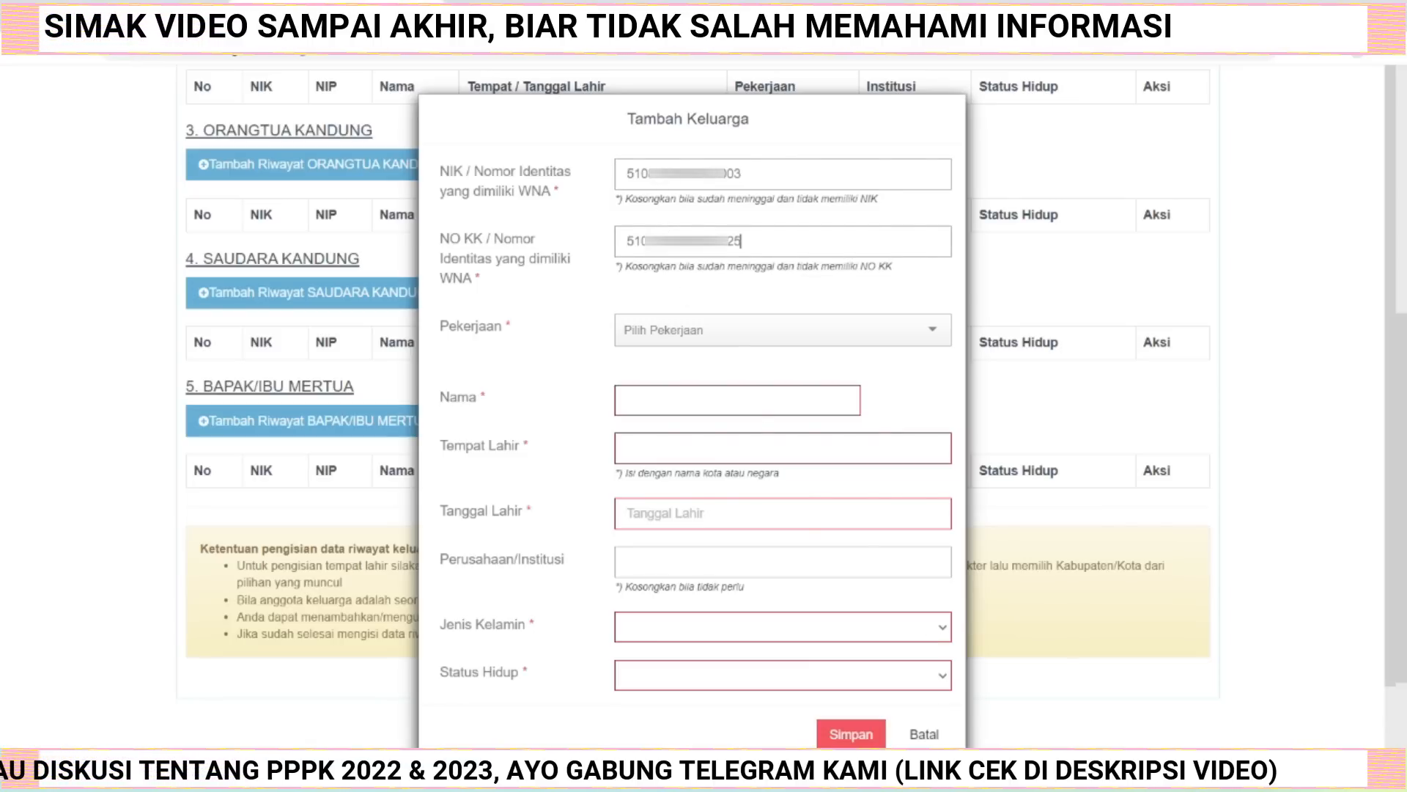
Set the parent's occupation to Petani / Pekebun by searching the occupation list.
click(932, 336)
text(prts)
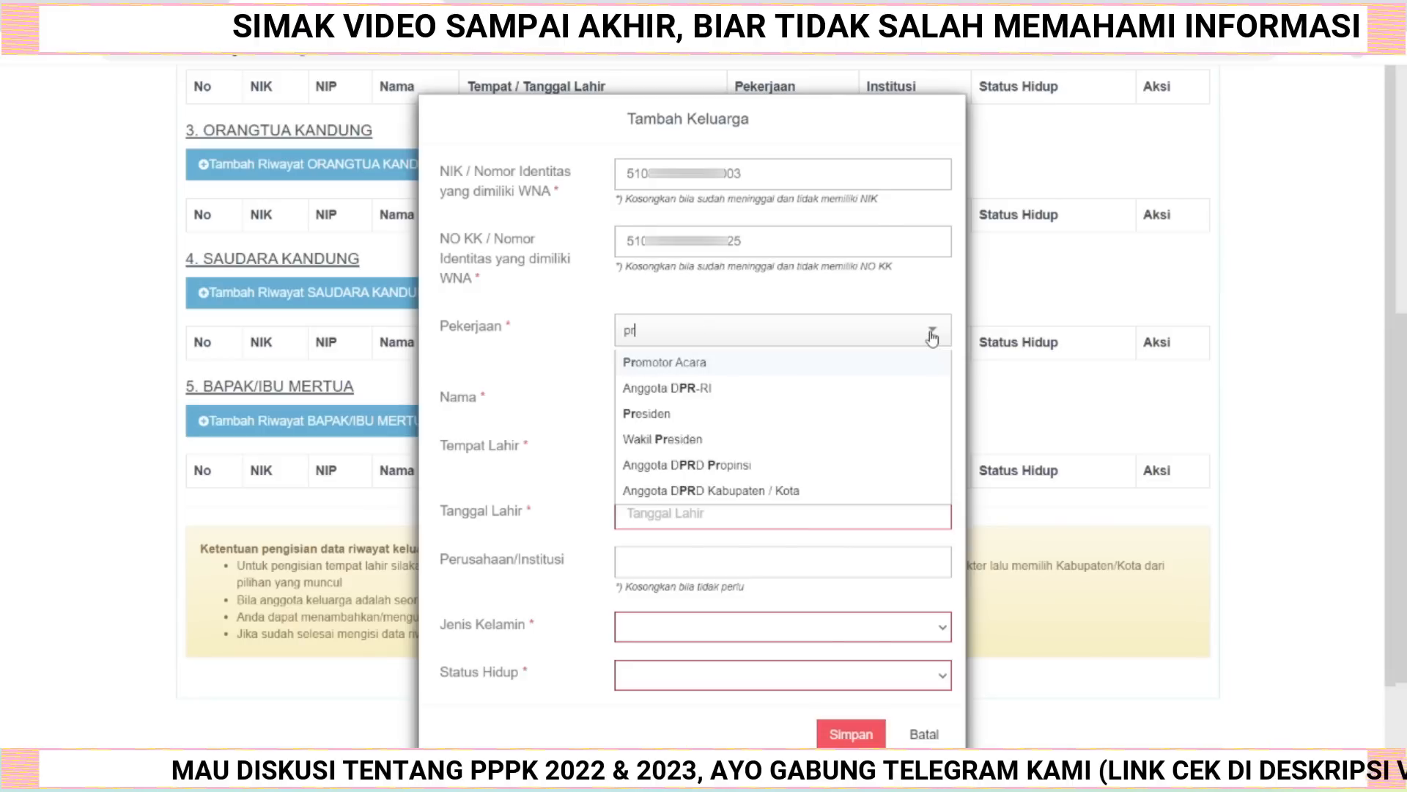
key(BackSpace)
key(BackSpace)
key(BackSpace)
text(eta)
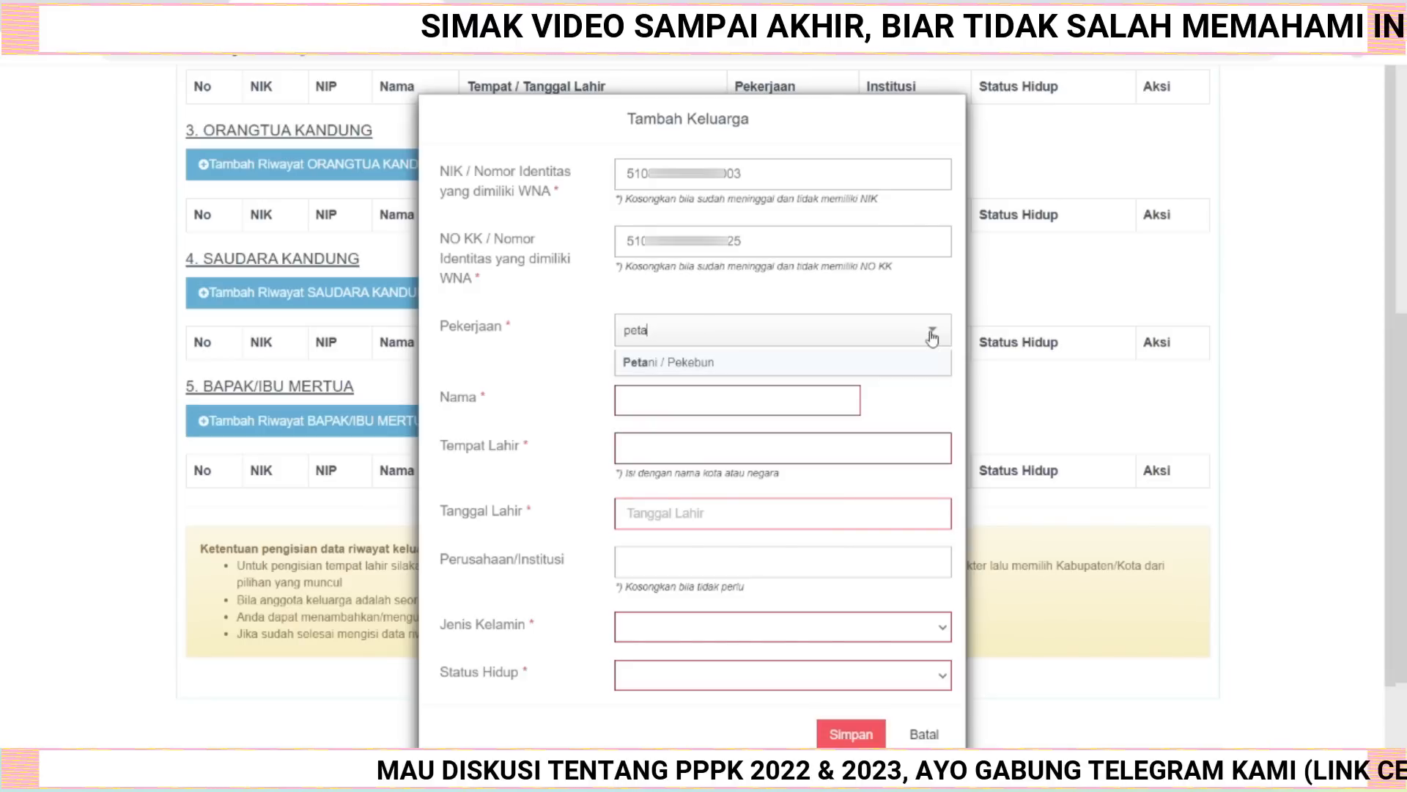
click(744, 363)
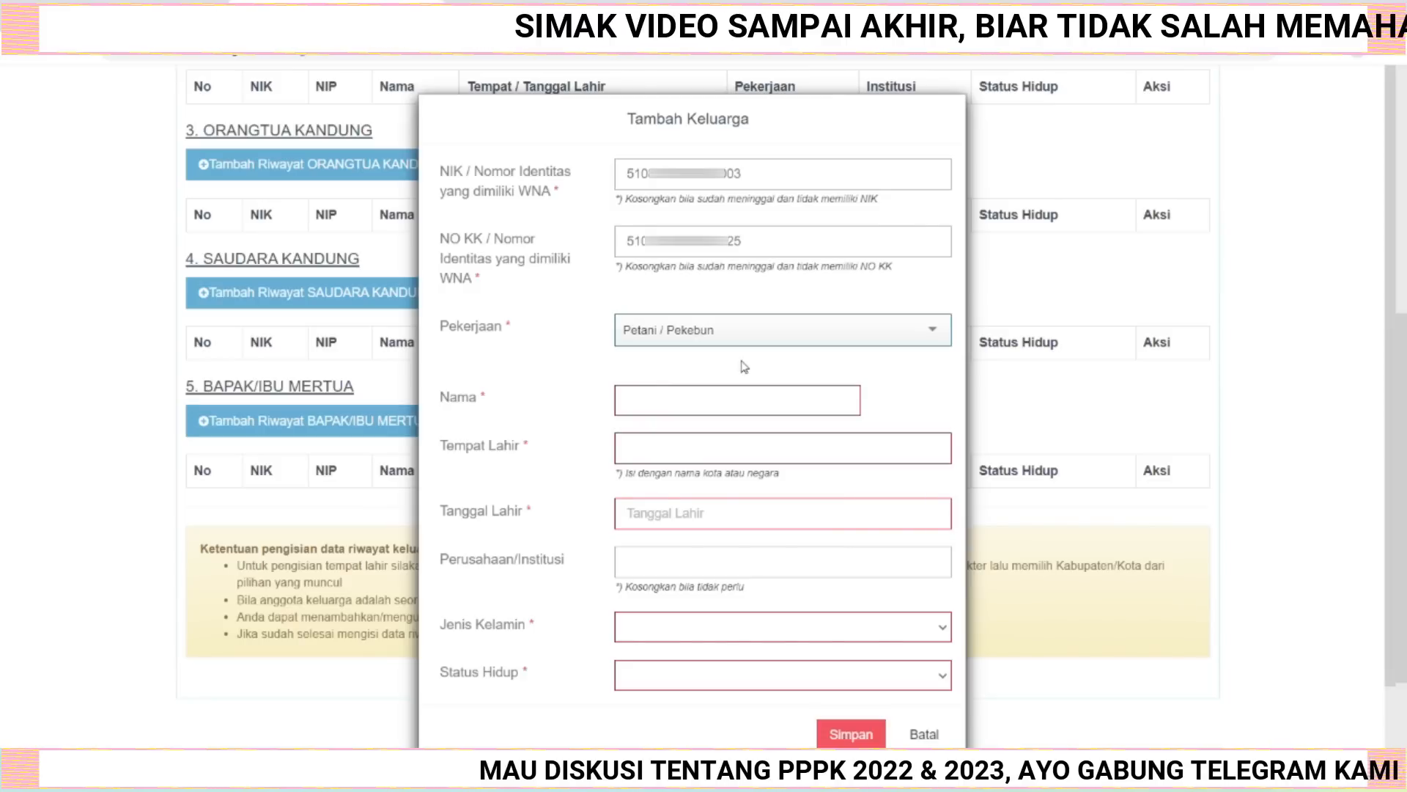
Enter the parent's full name and pick the birthplace regency from the place suggestions.
text(I)
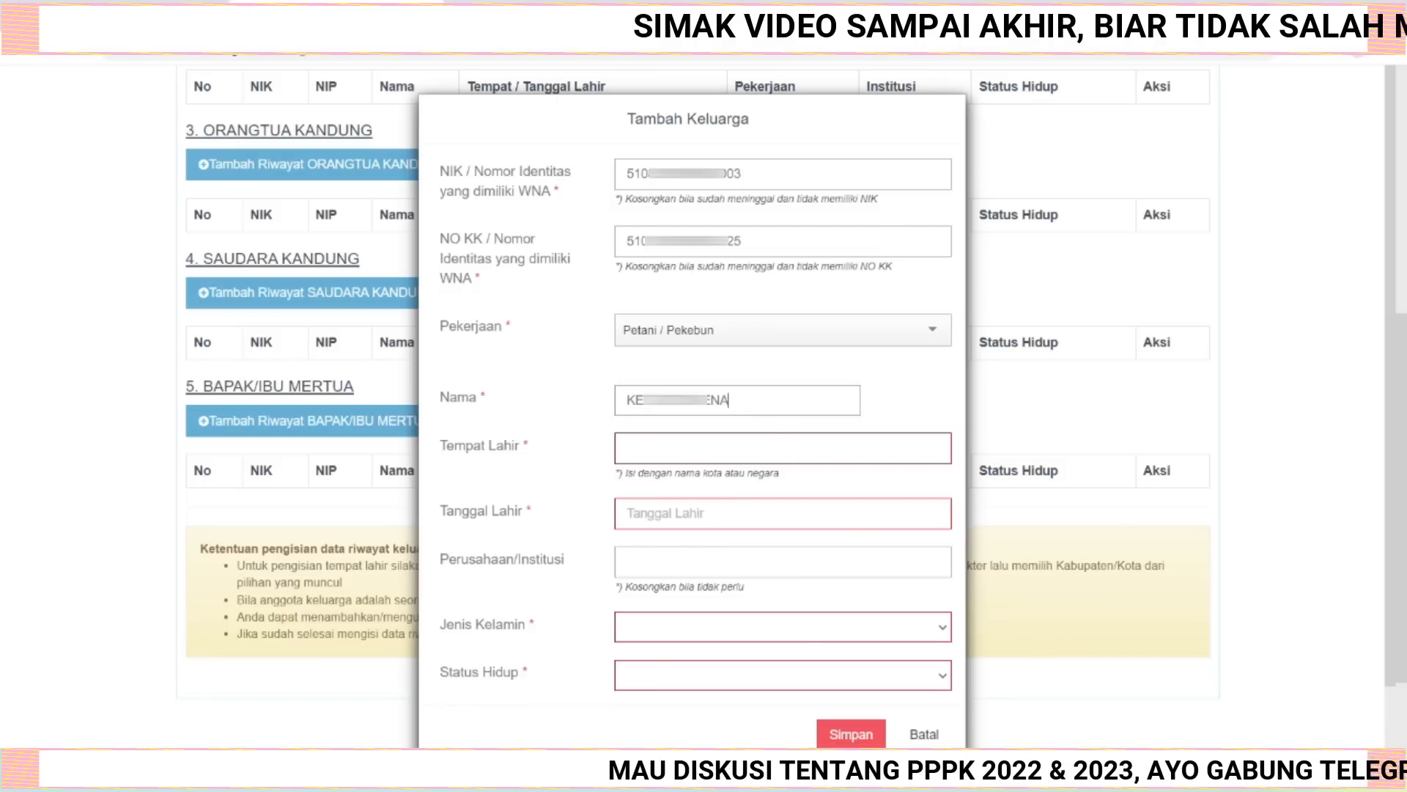
click(664, 448)
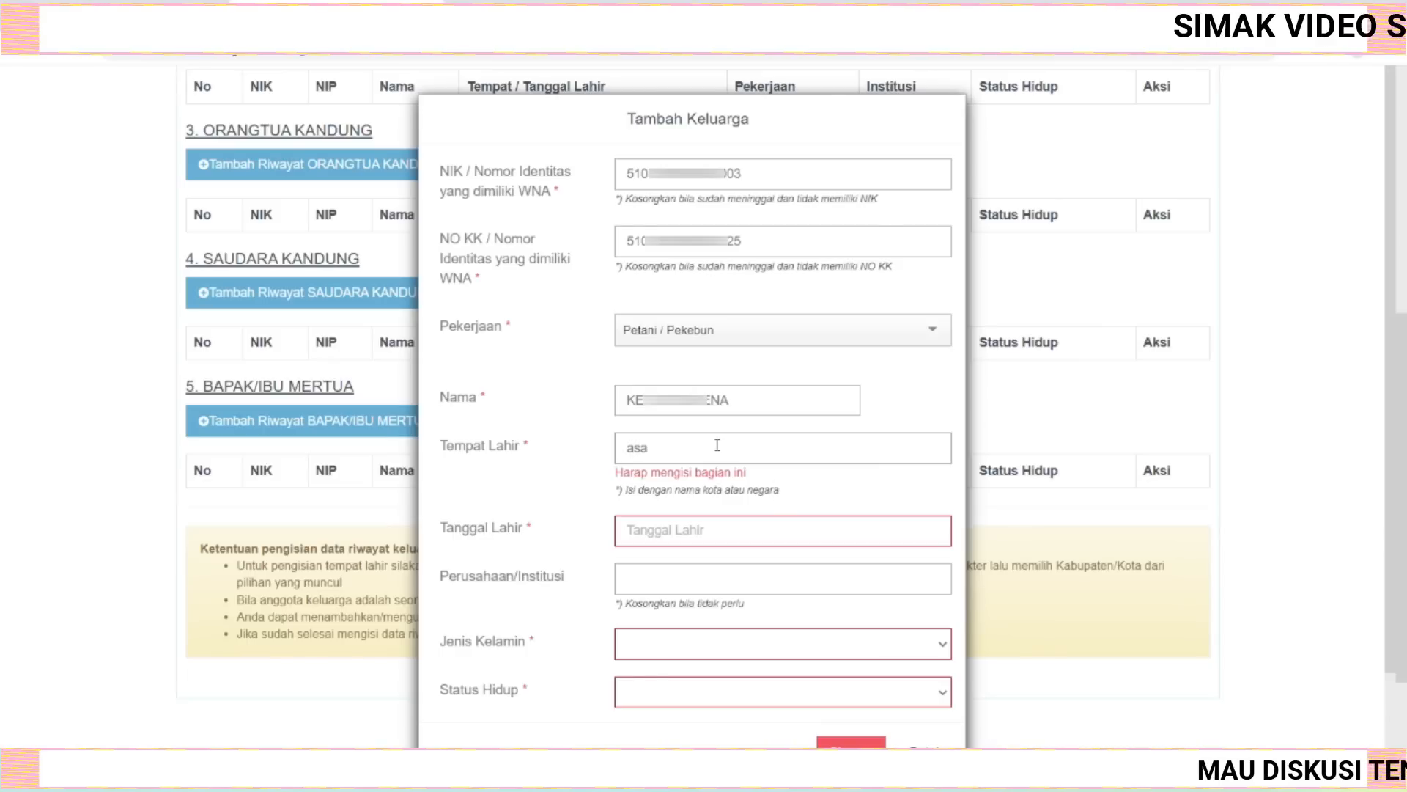
click(742, 435)
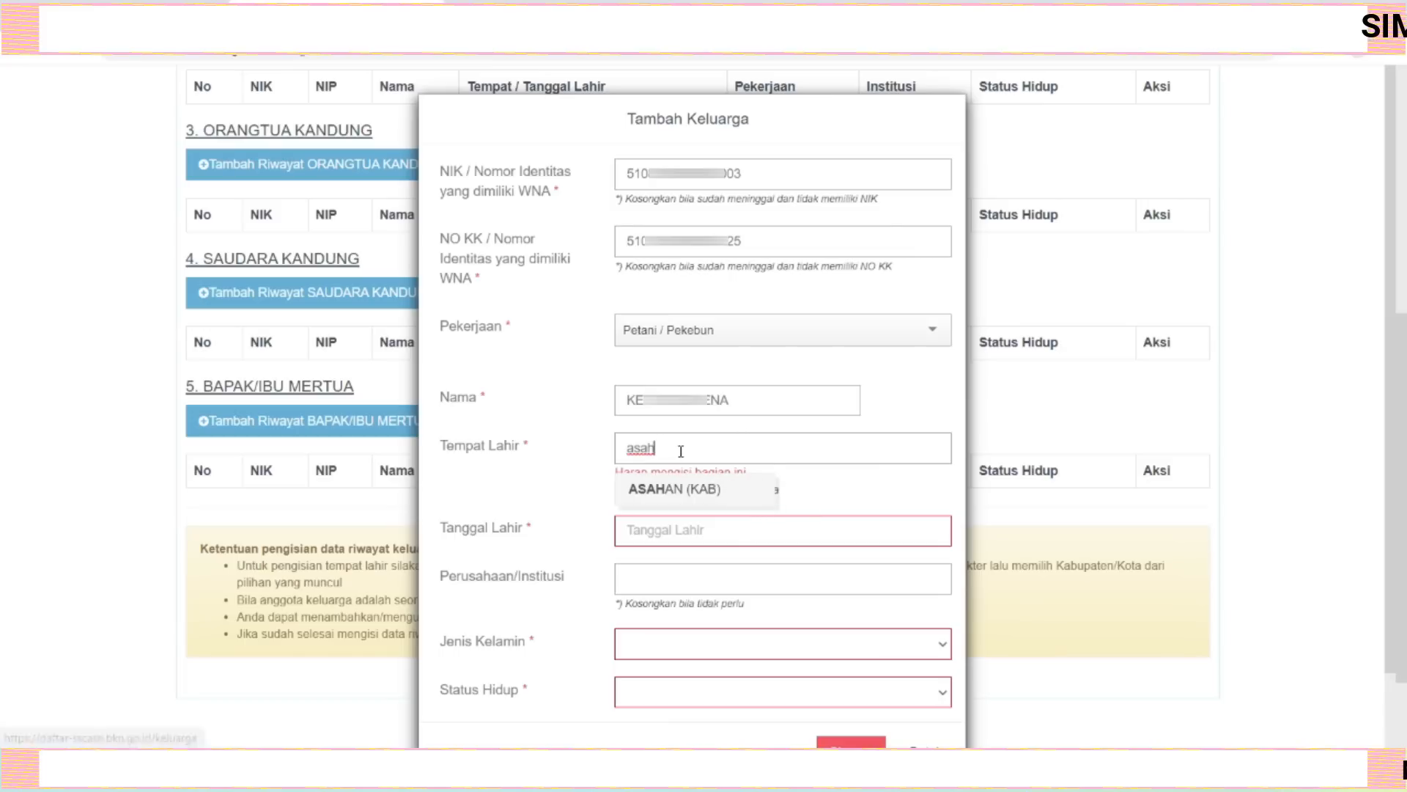
key(BackSpace)
key(BackSpace)
key(BackSpace)
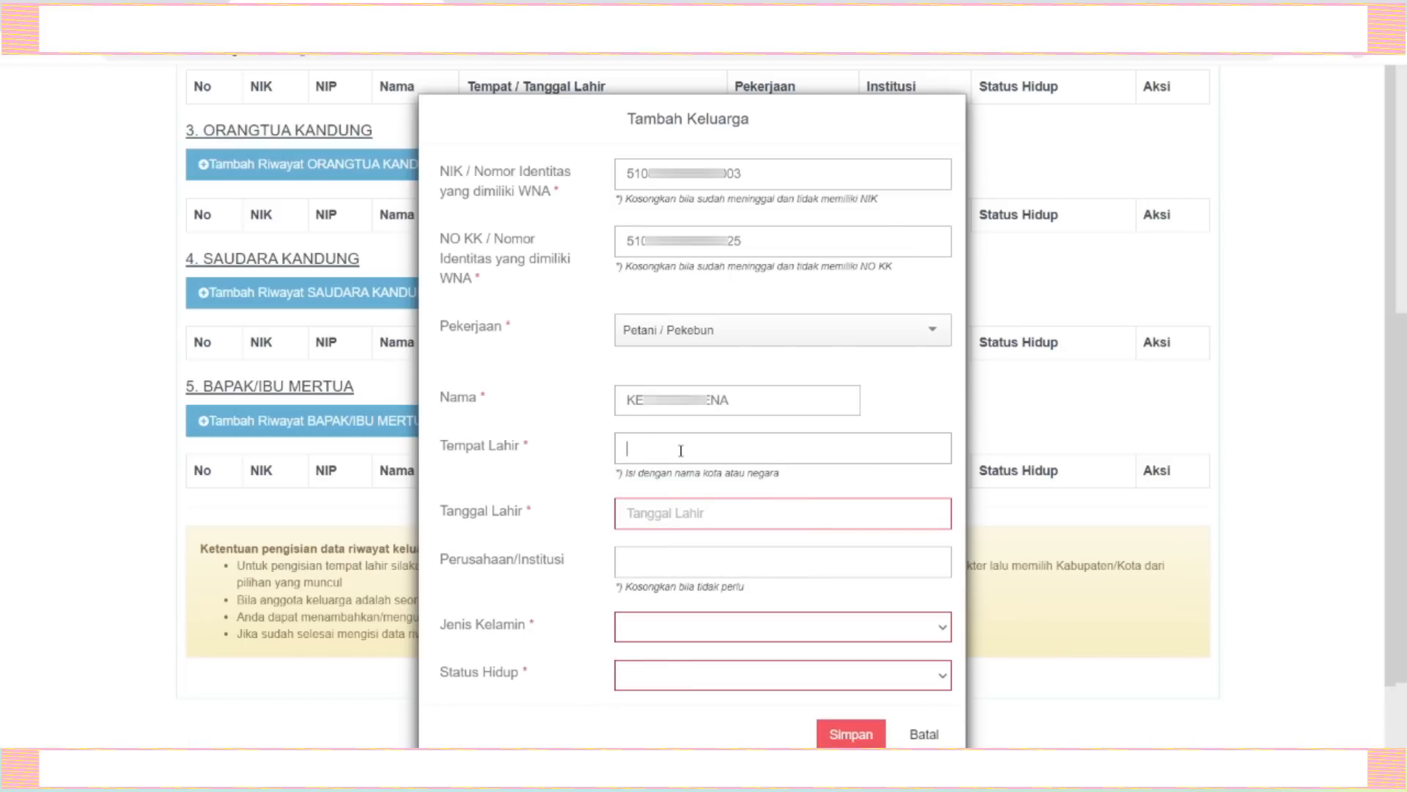
text(bul)
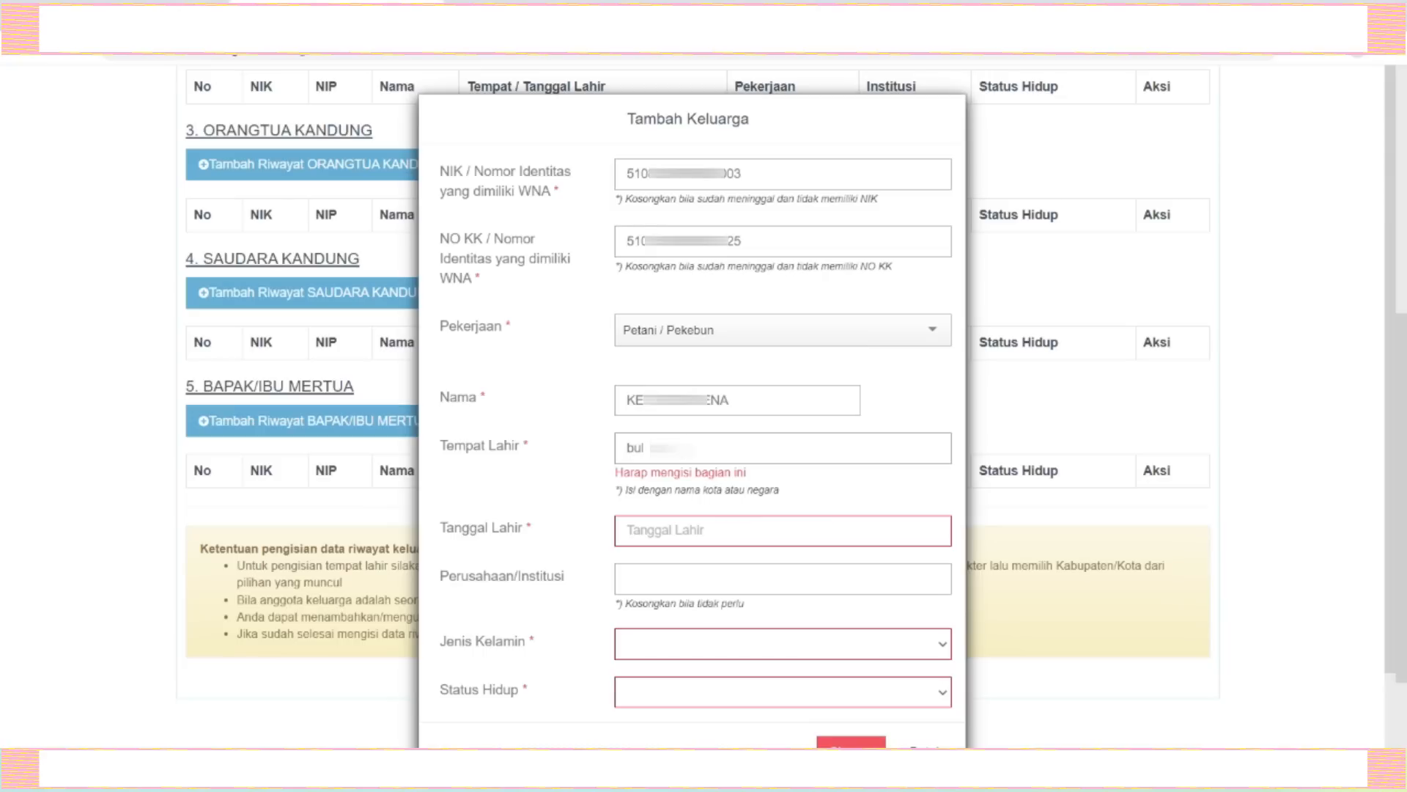
click(698, 489)
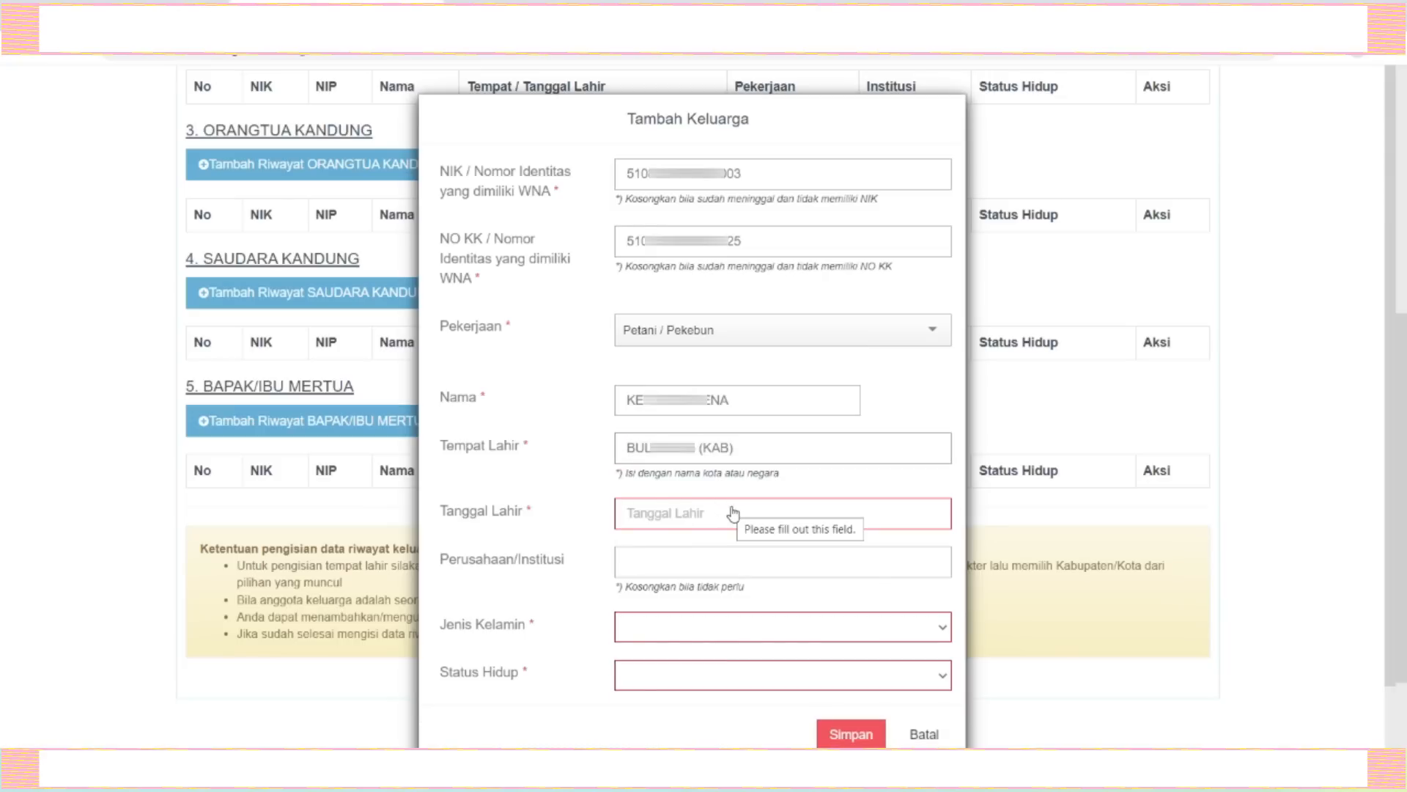
Pick the parent's birth date from the calendar picker and enter - as the company or institution.
click(676, 521)
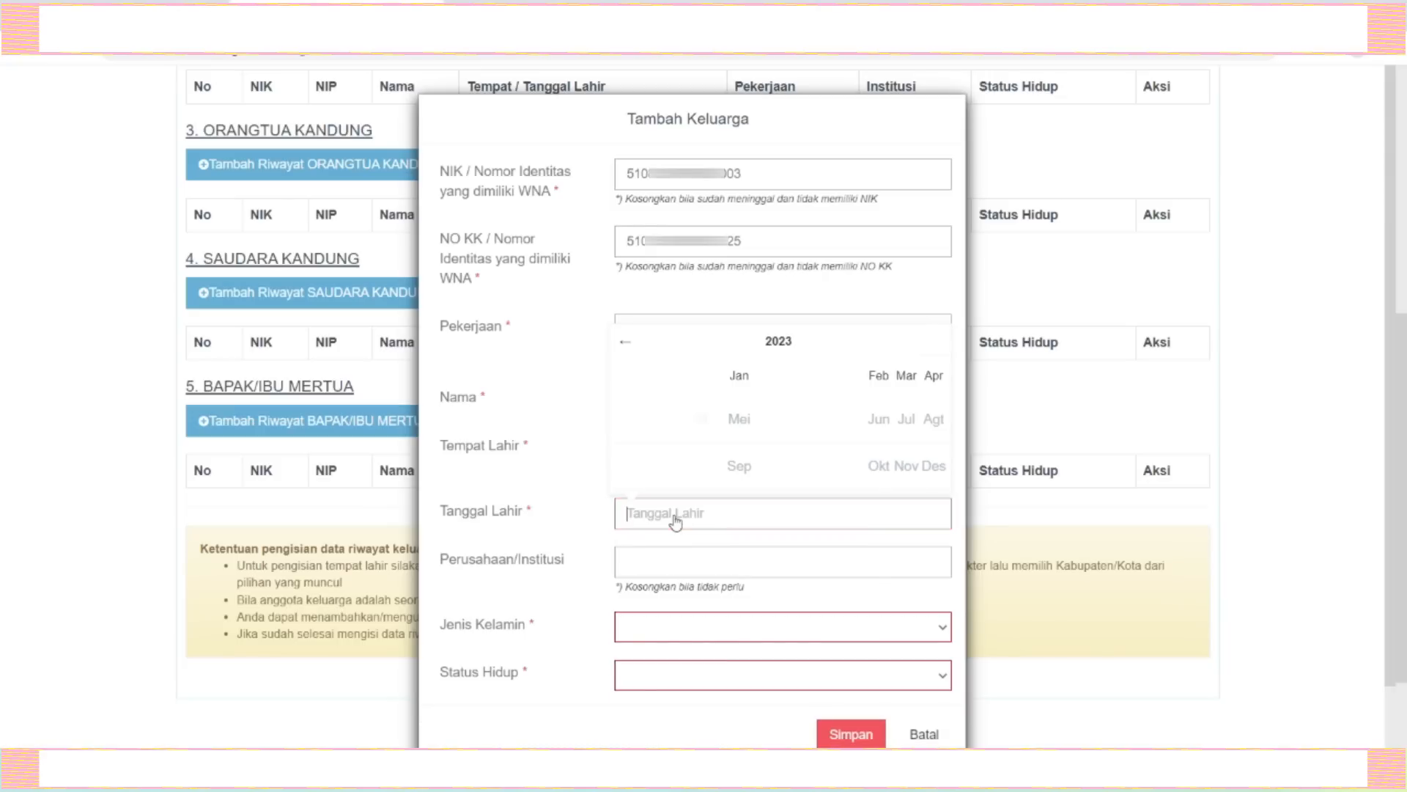
click(775, 341)
click(625, 336)
click(626, 337)
click(626, 338)
click(627, 339)
click(627, 339)
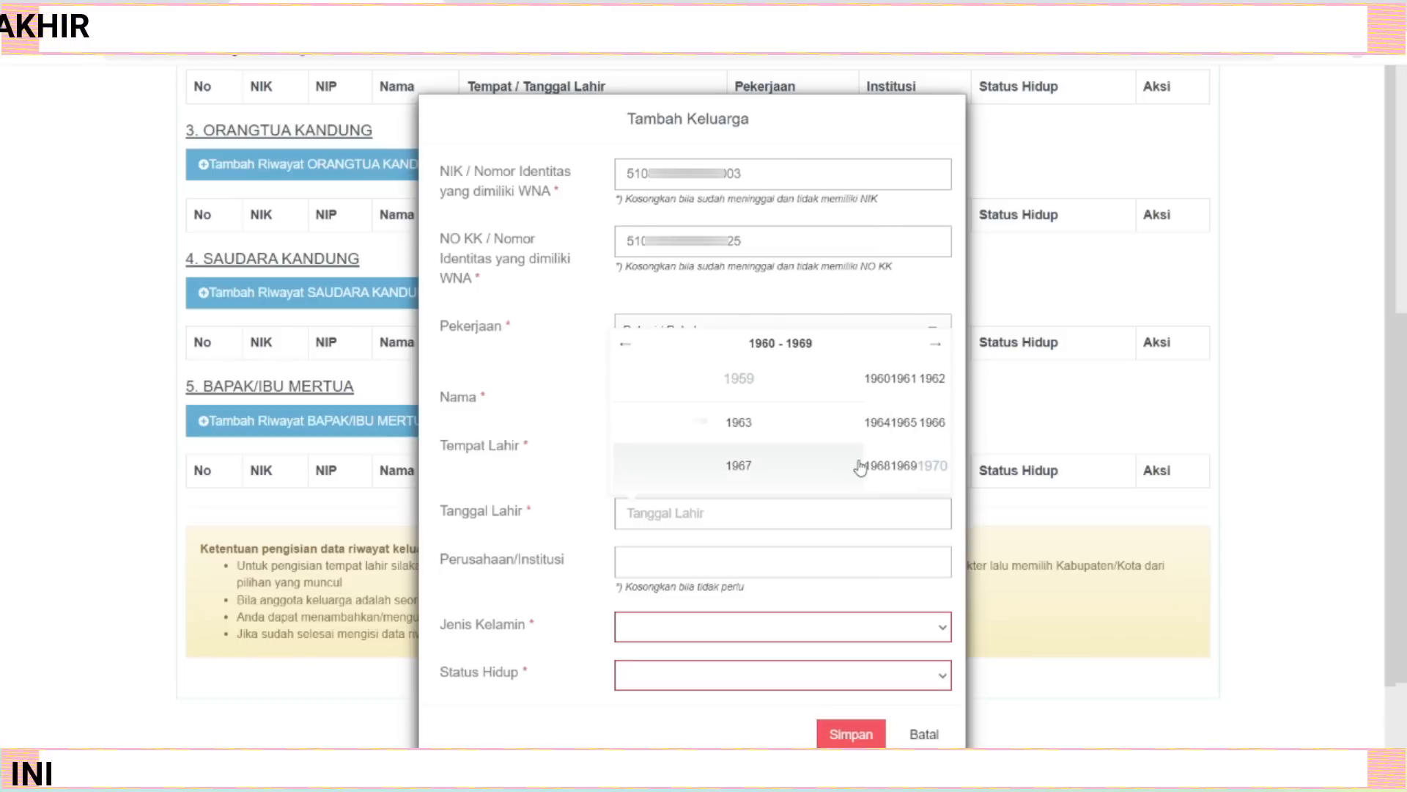
click(930, 423)
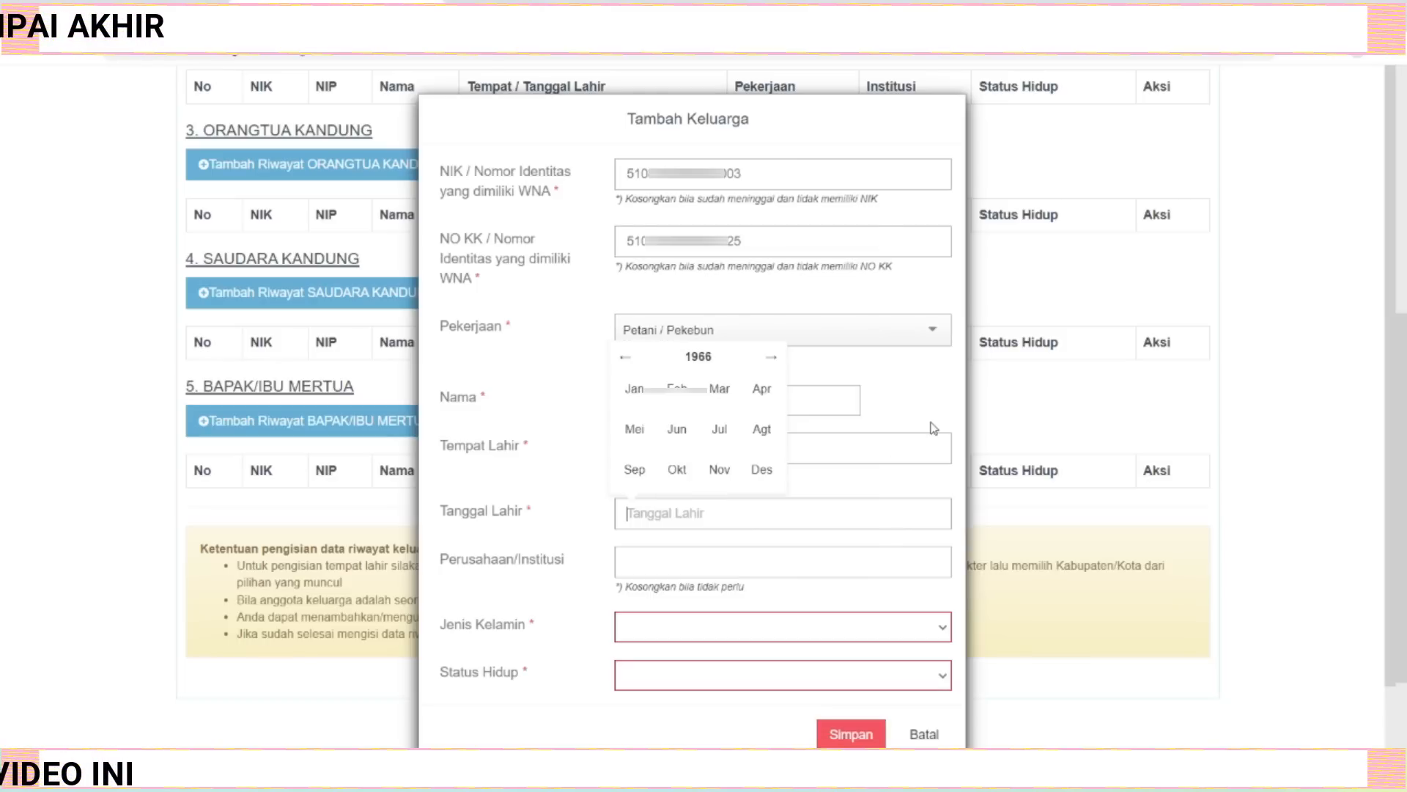
click(638, 469)
click(792, 402)
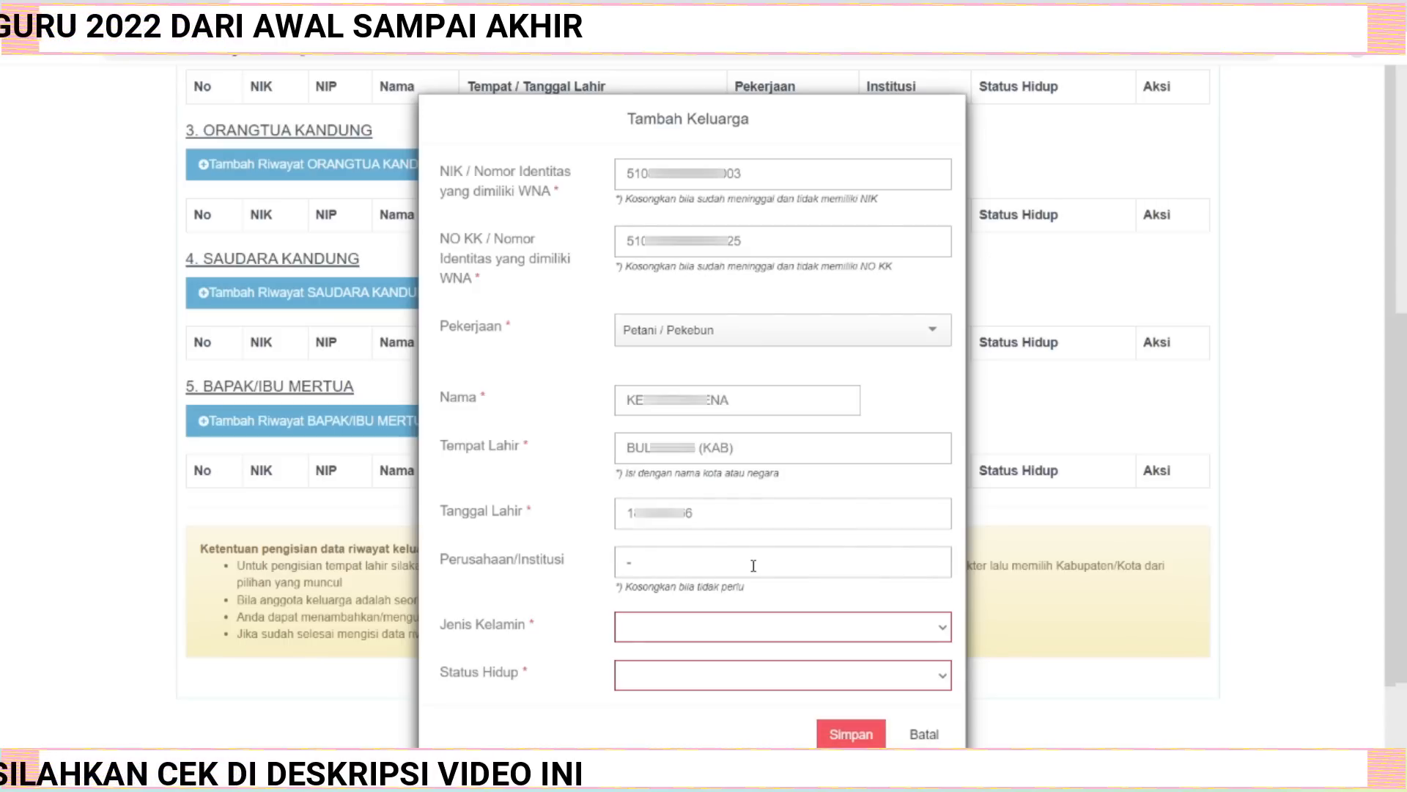
Set the parent's gender to Pria and living status to Hidup, and save the family record.
click(940, 628)
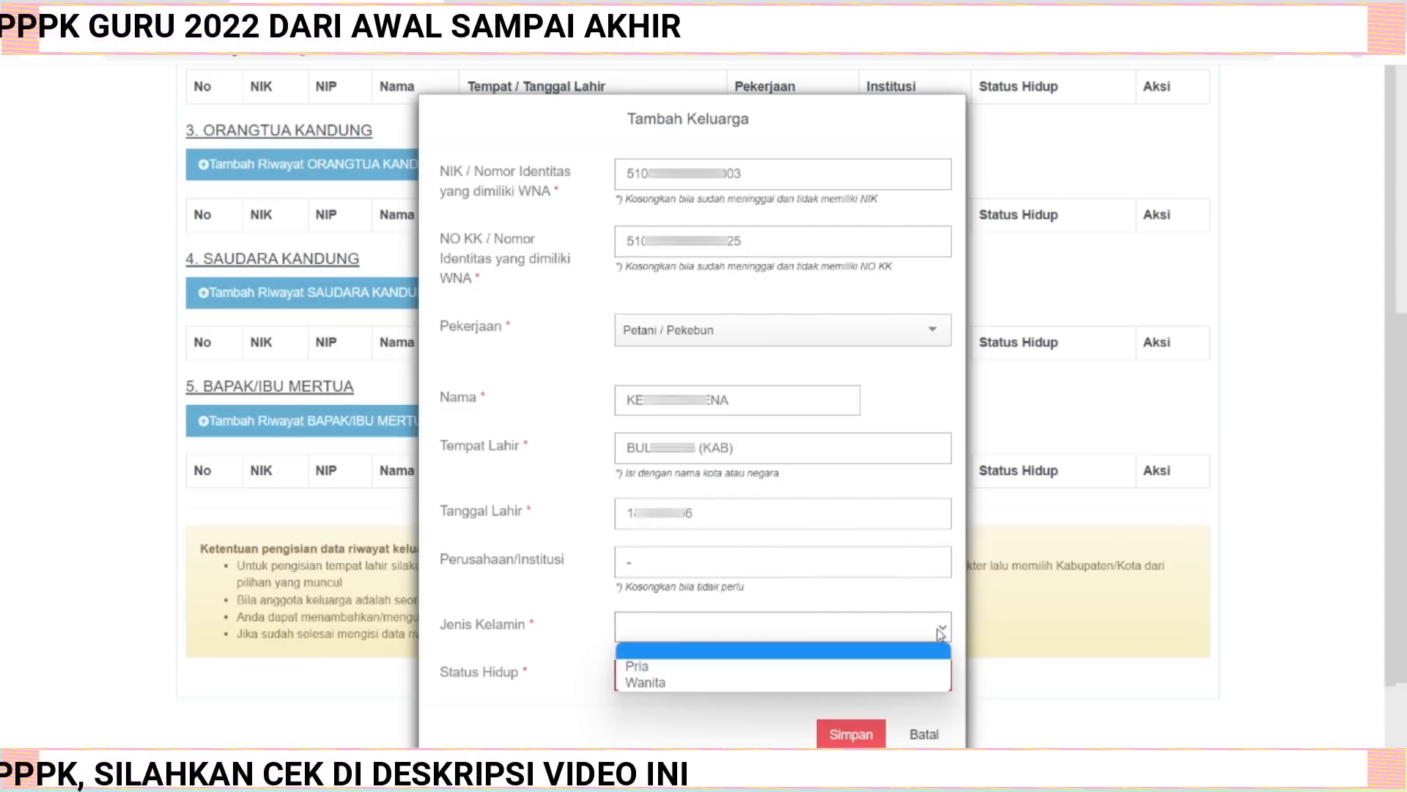
click(795, 667)
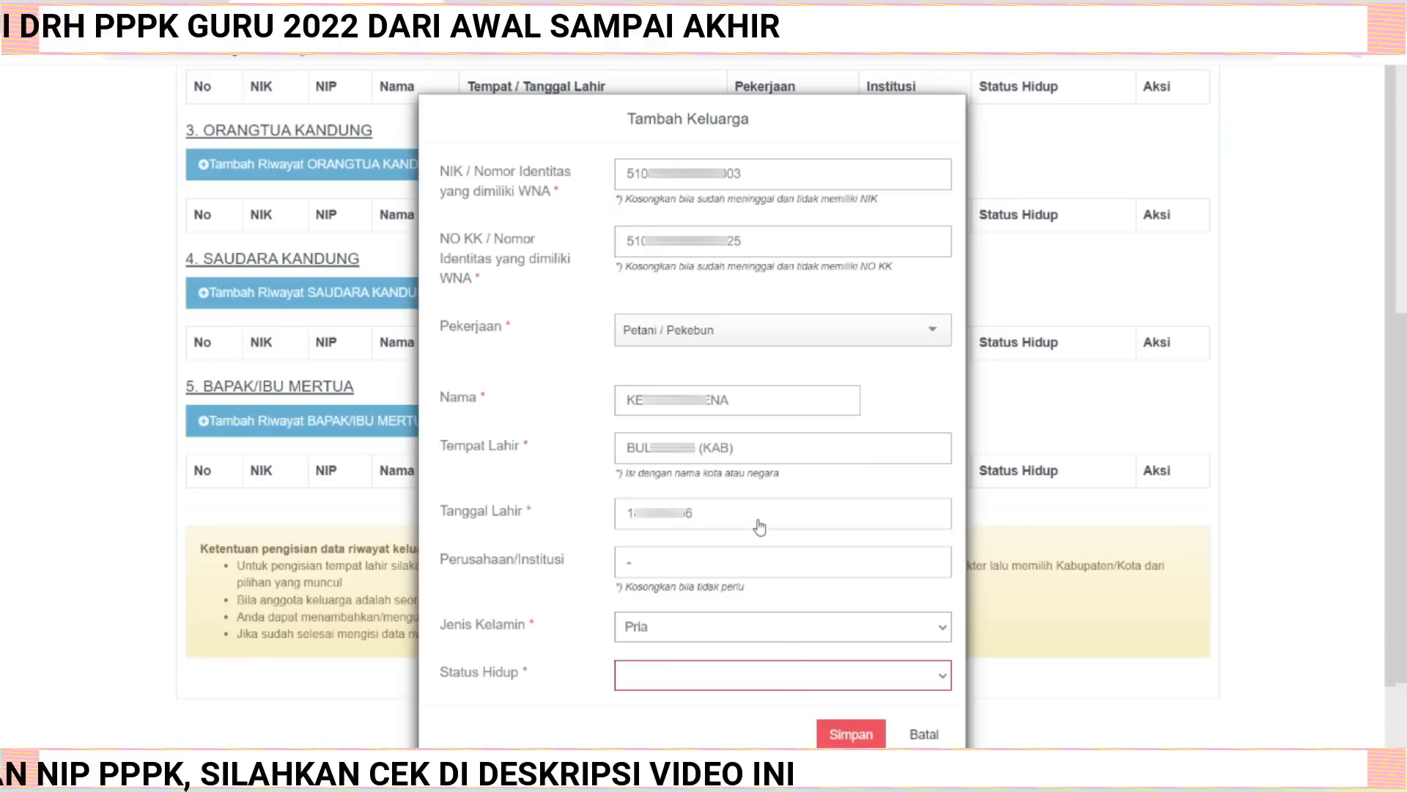
click(939, 680)
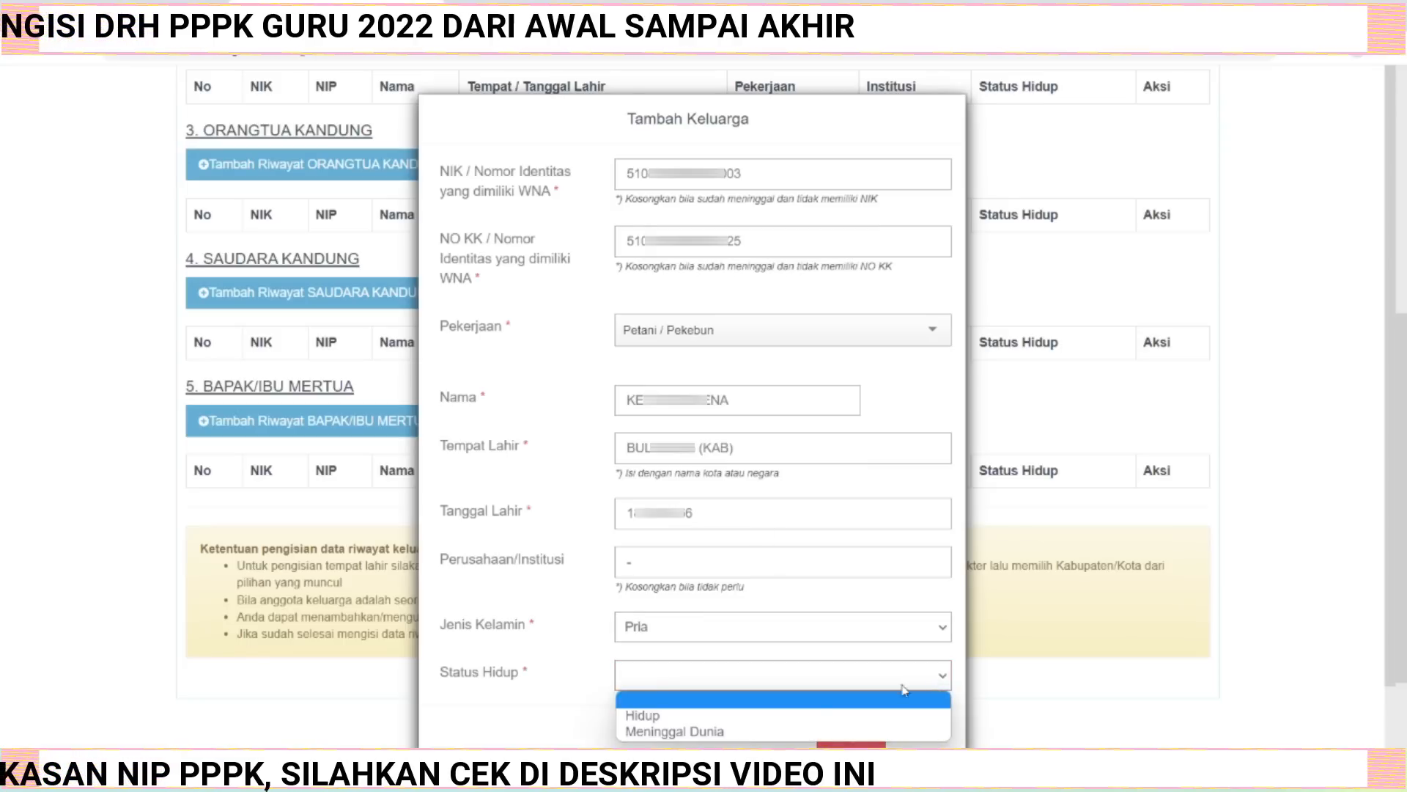
click(738, 715)
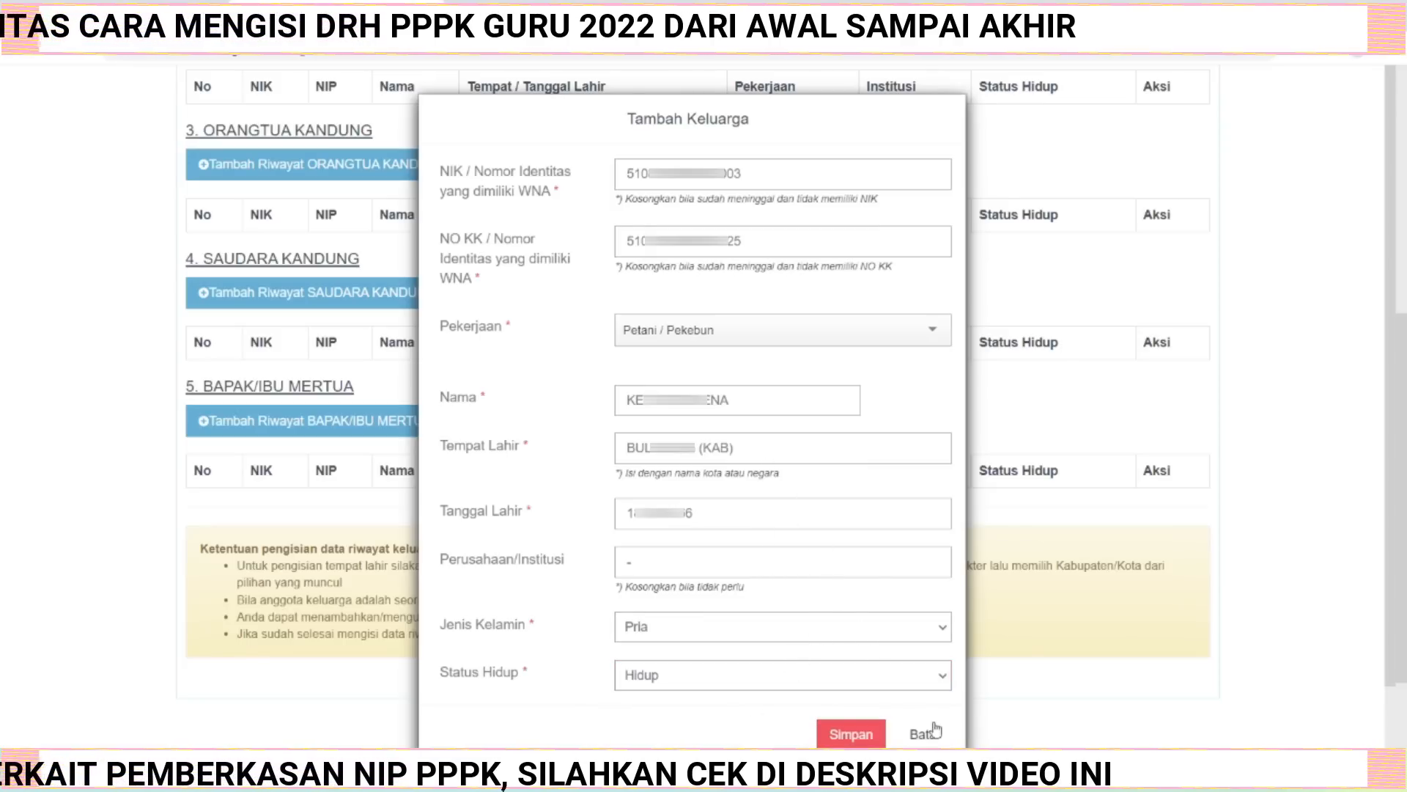
click(848, 735)
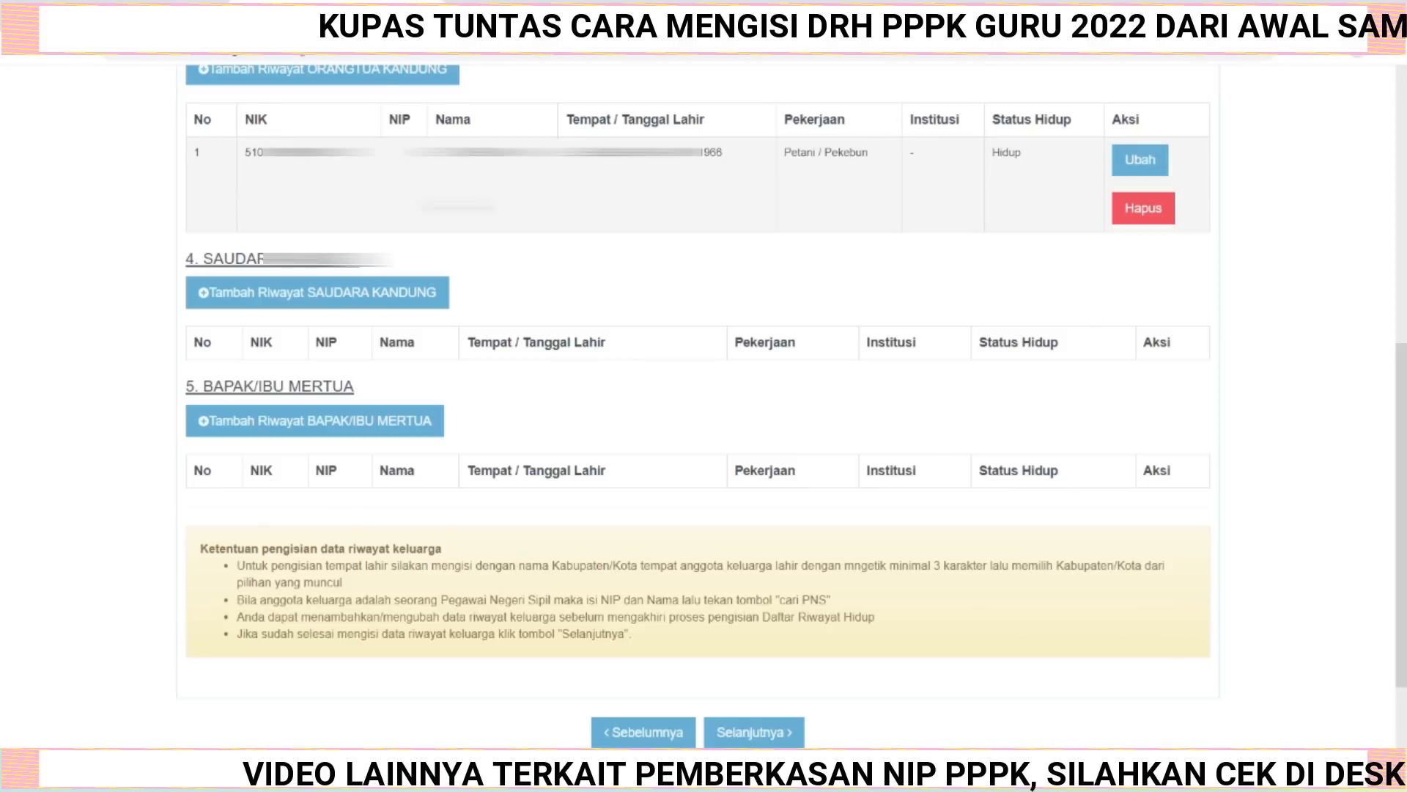
Add a second Orangtua Kandung record, paste the family card (KK) number and set occupation to Mengurus Rumah Tangga.
scroll(380, 92, up, 1)
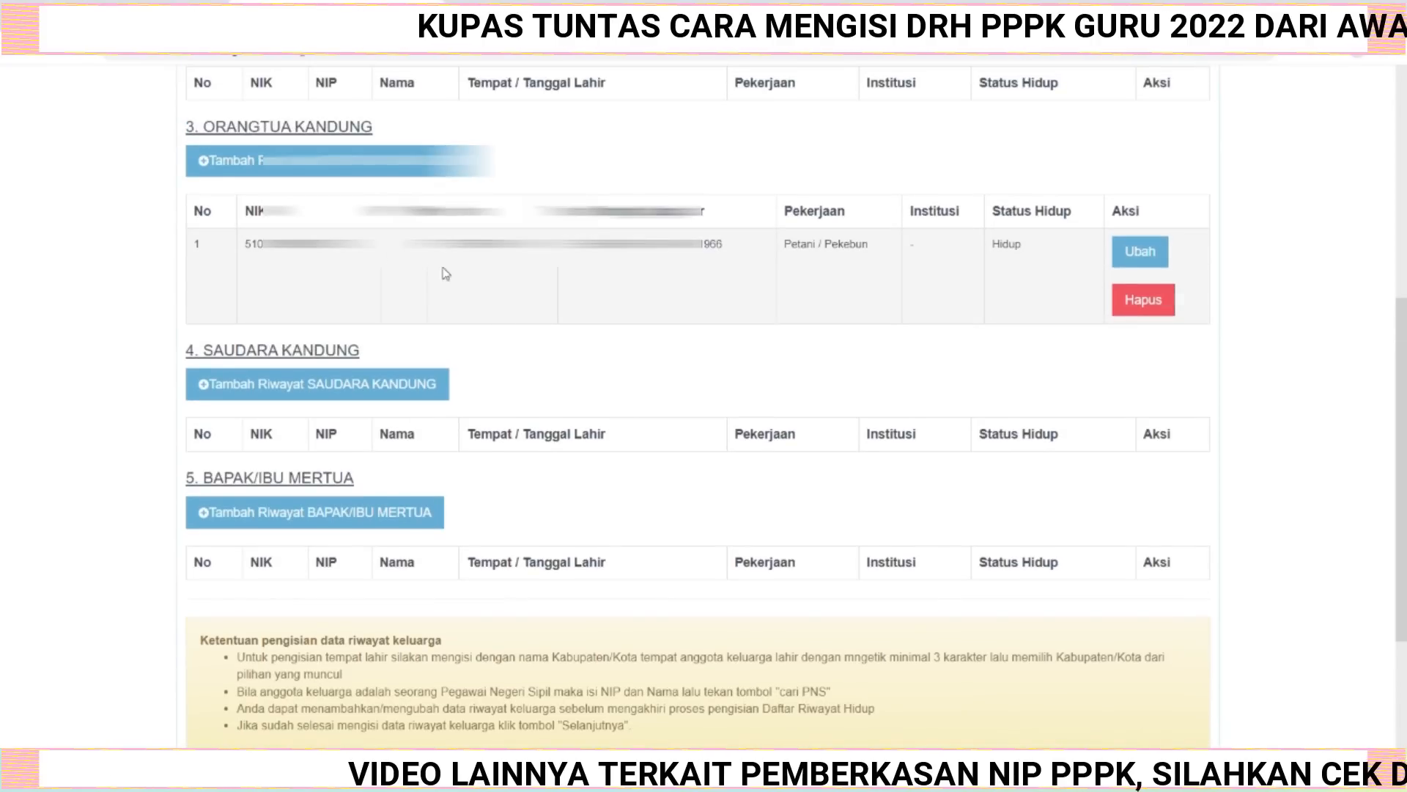
click(338, 160)
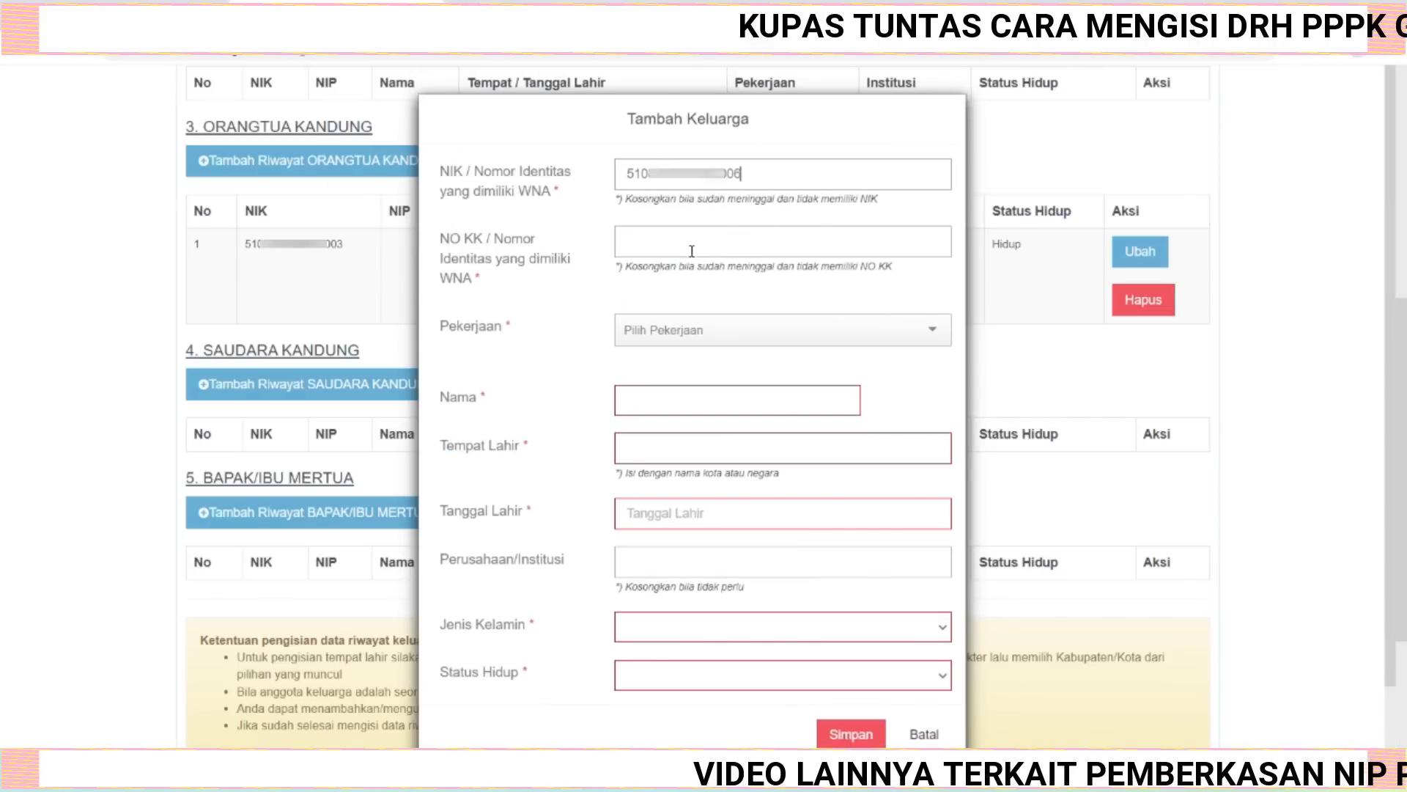
click(691, 250)
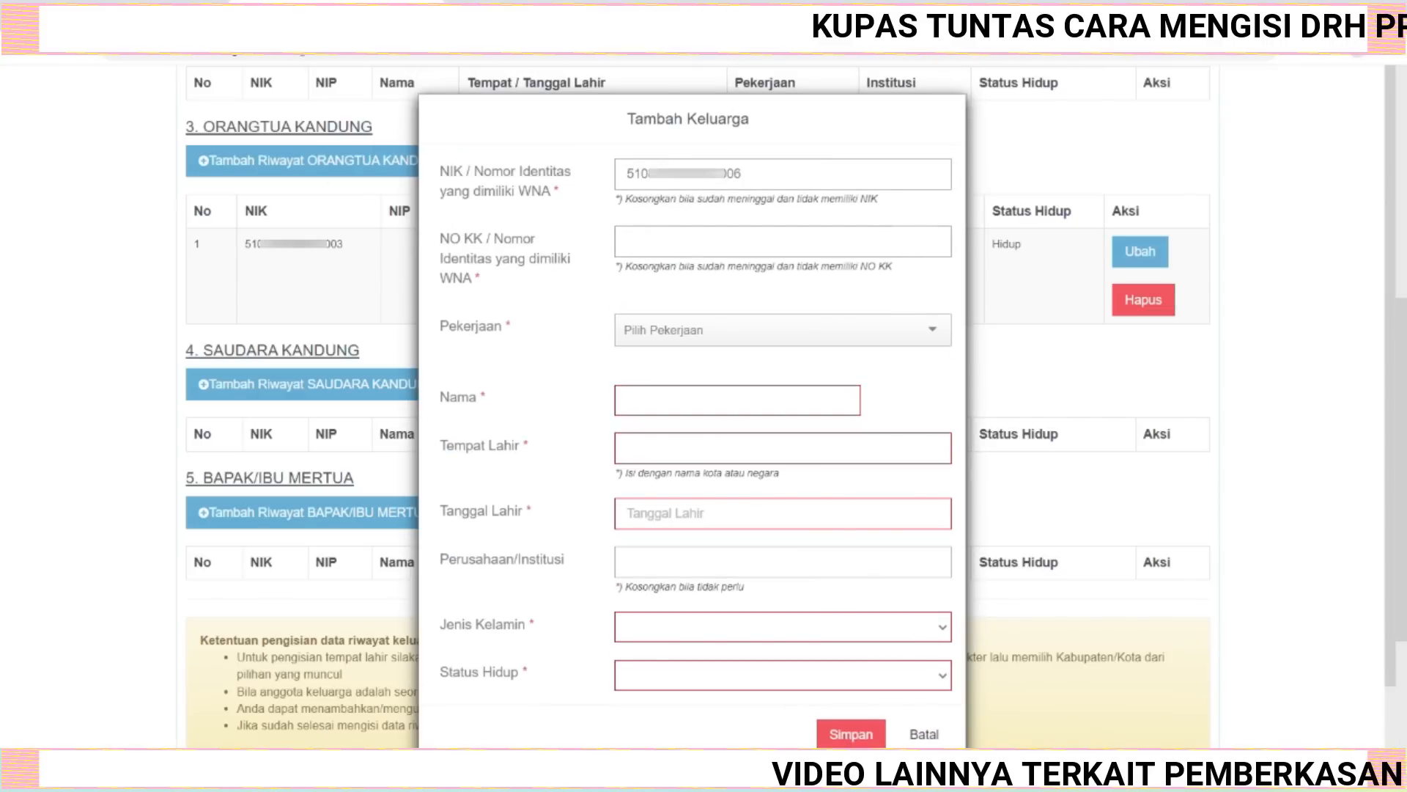
key(ctrl+v)
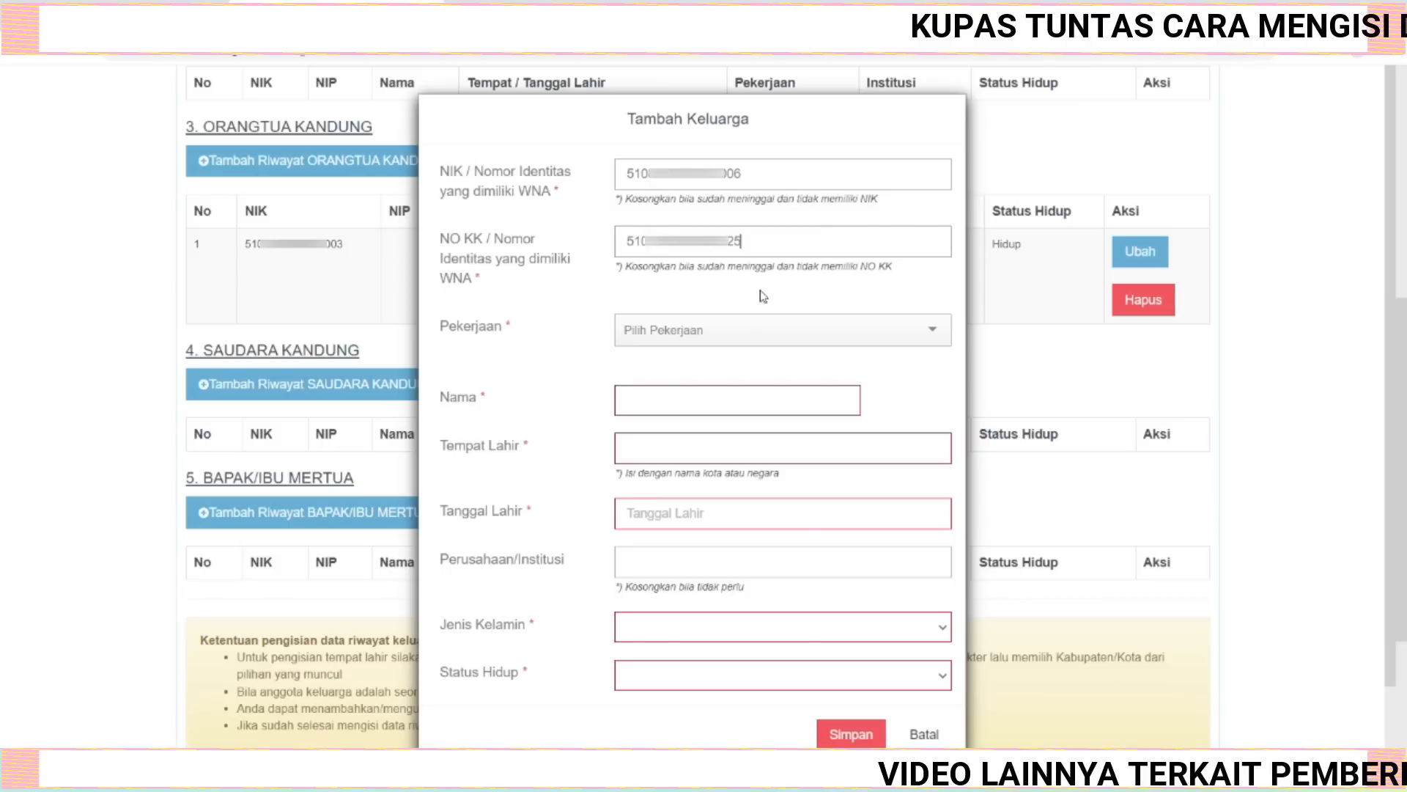
click(931, 335)
click(785, 395)
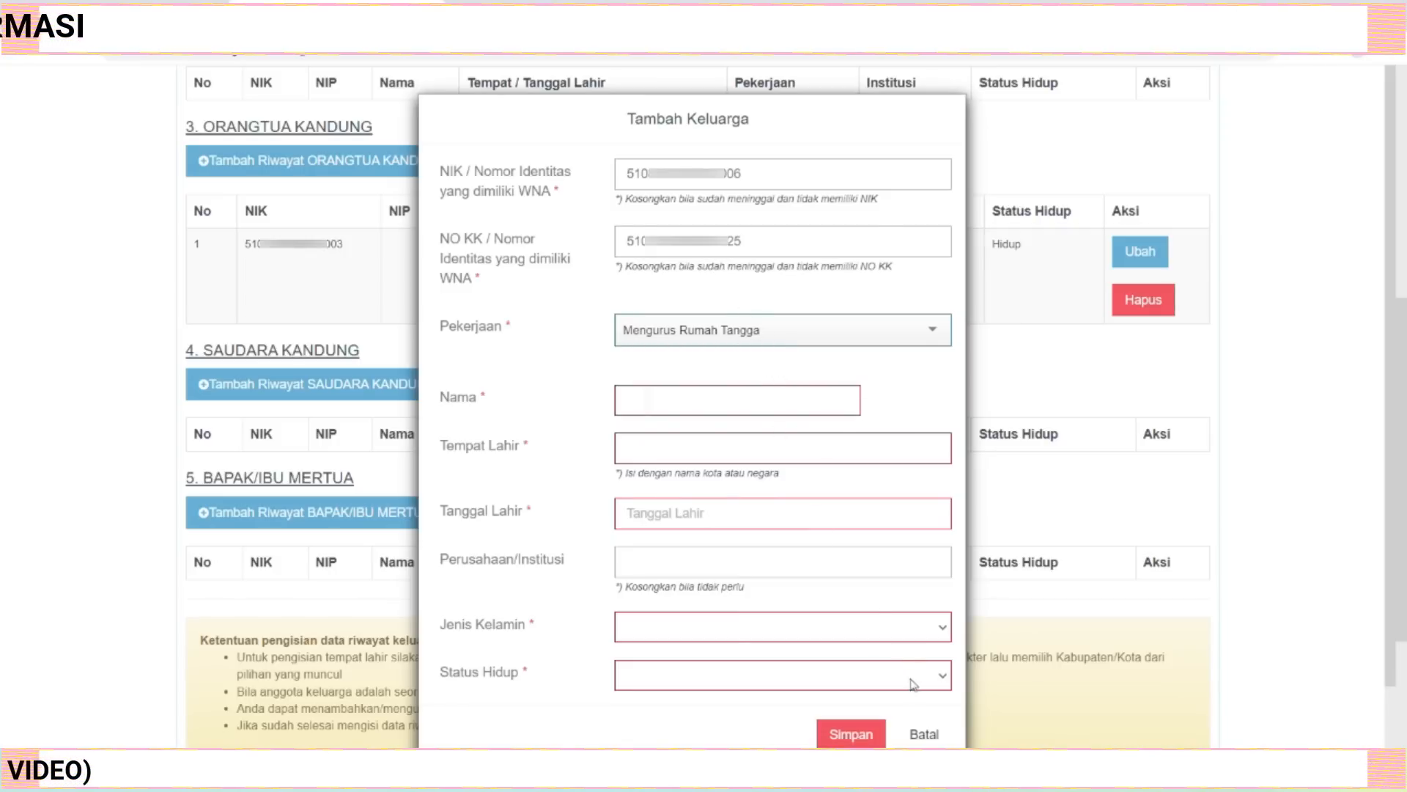
Try setting the living status to Meninggal Dunia and clearing the NIK field.
click(941, 684)
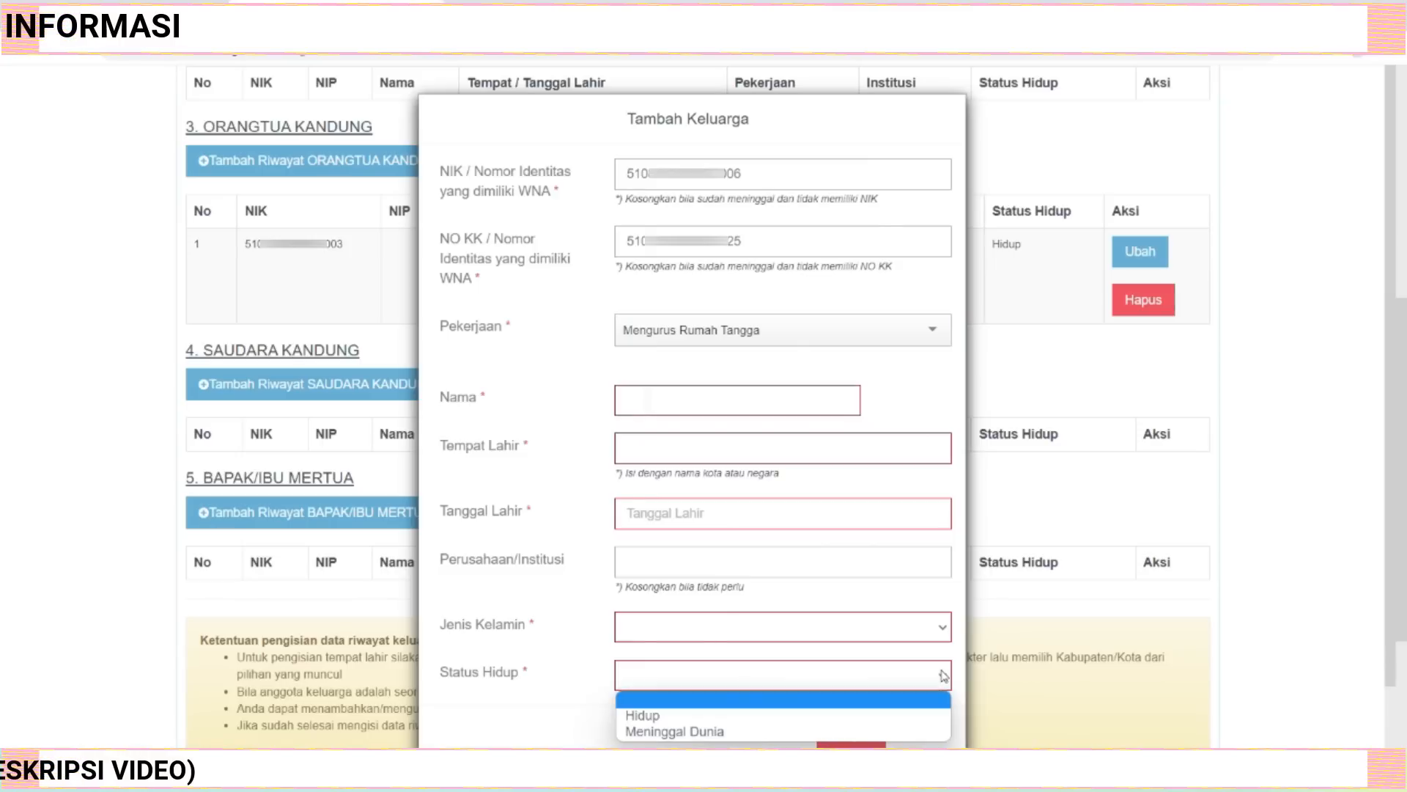
click(799, 732)
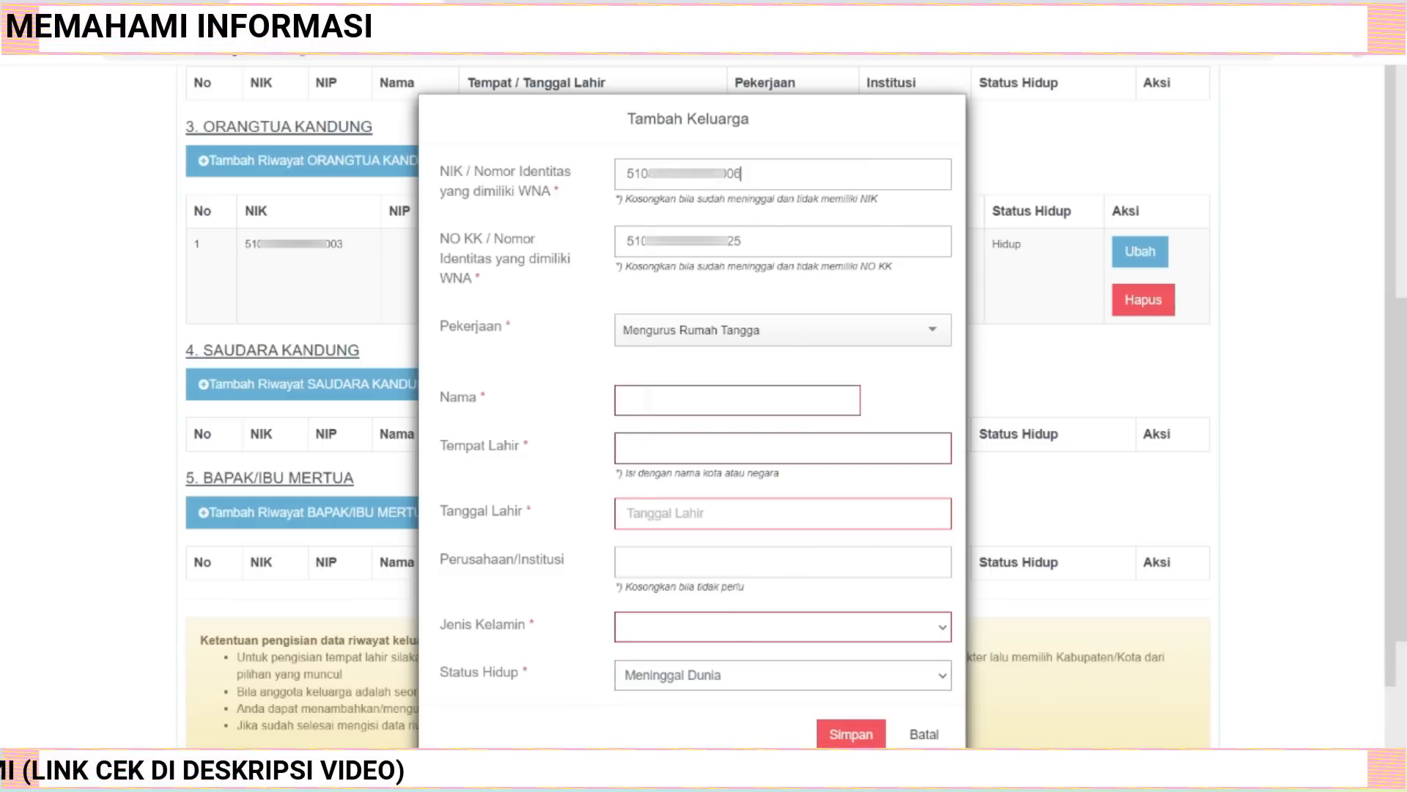
drag(740, 174, 610, 179)
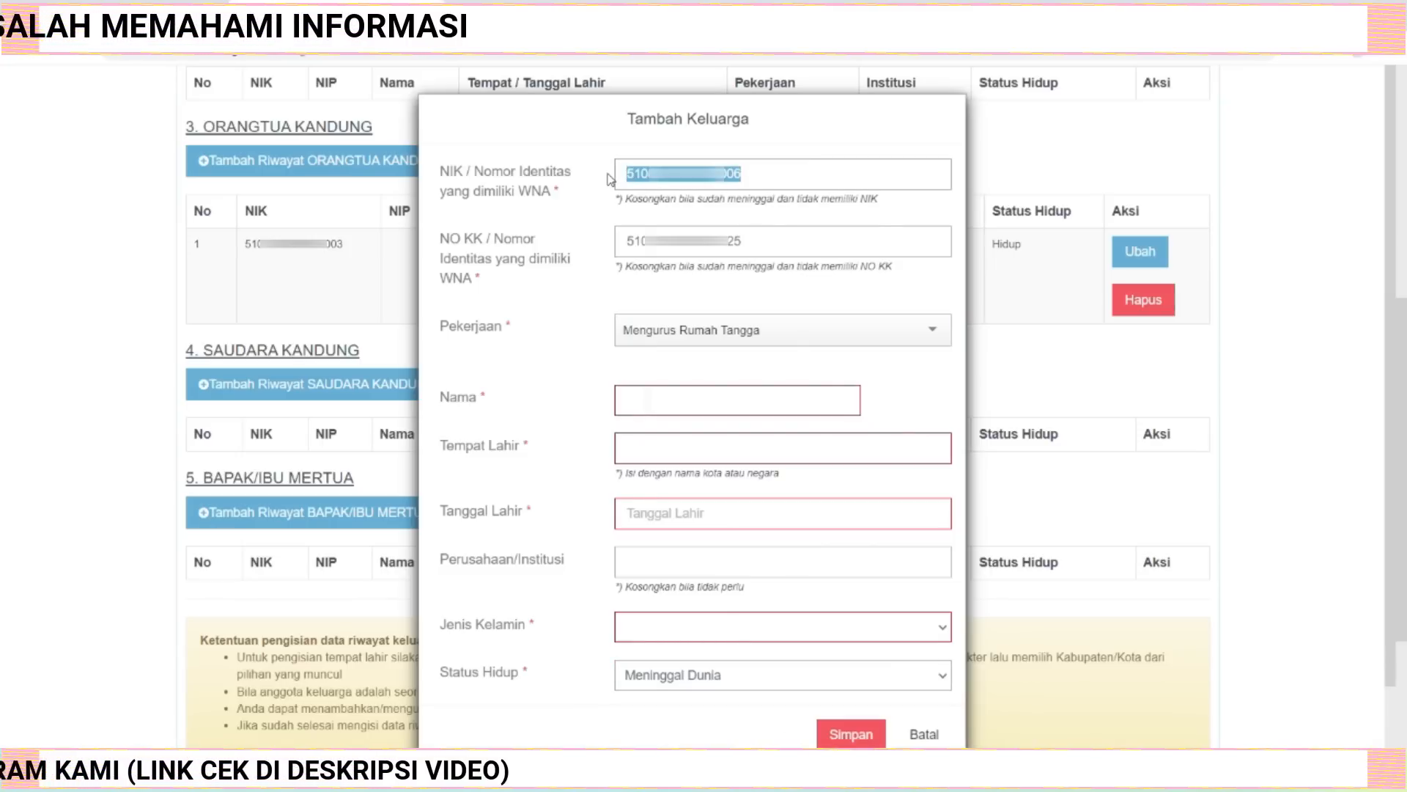
key(BackSpace)
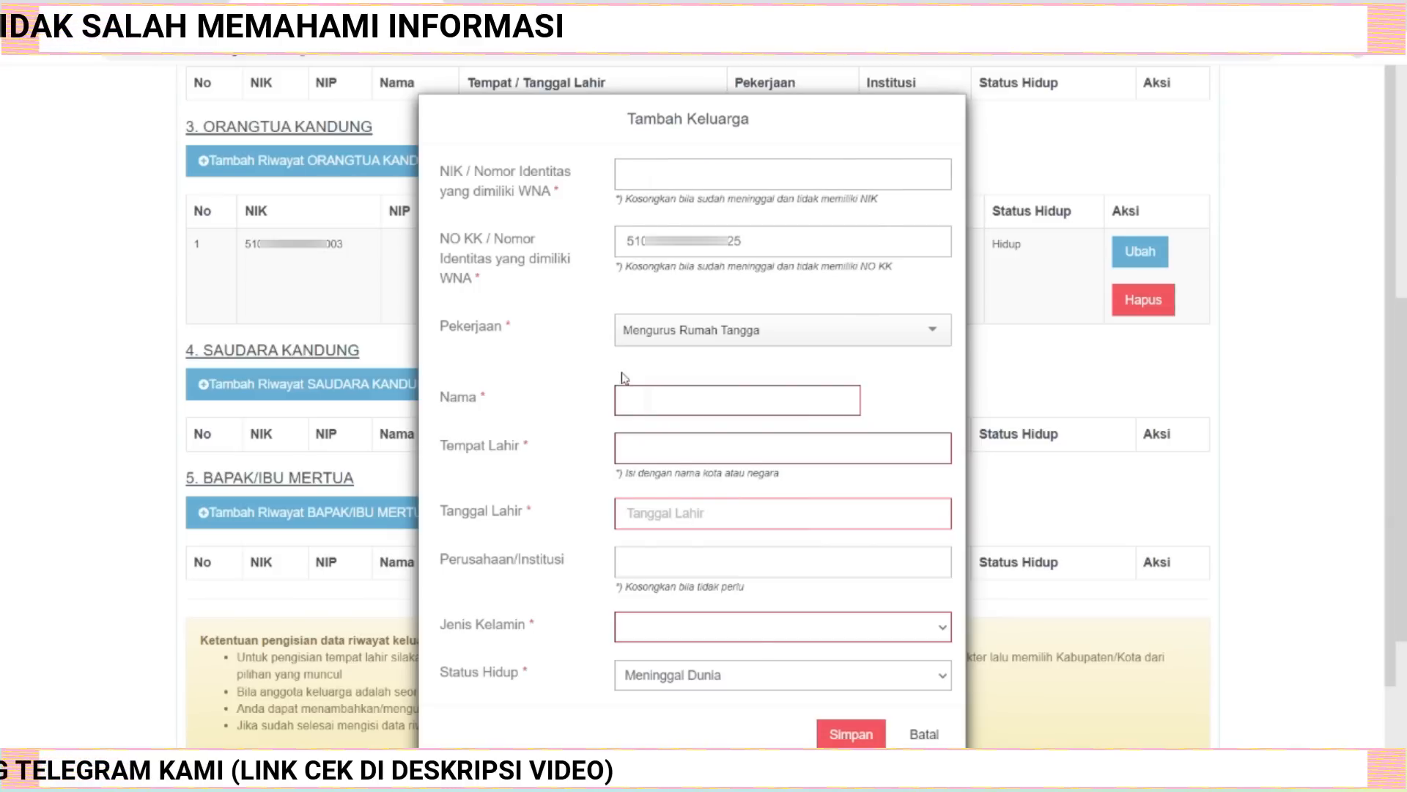
Set the living status to Hidup and paste the parent's NIK again.
click(942, 676)
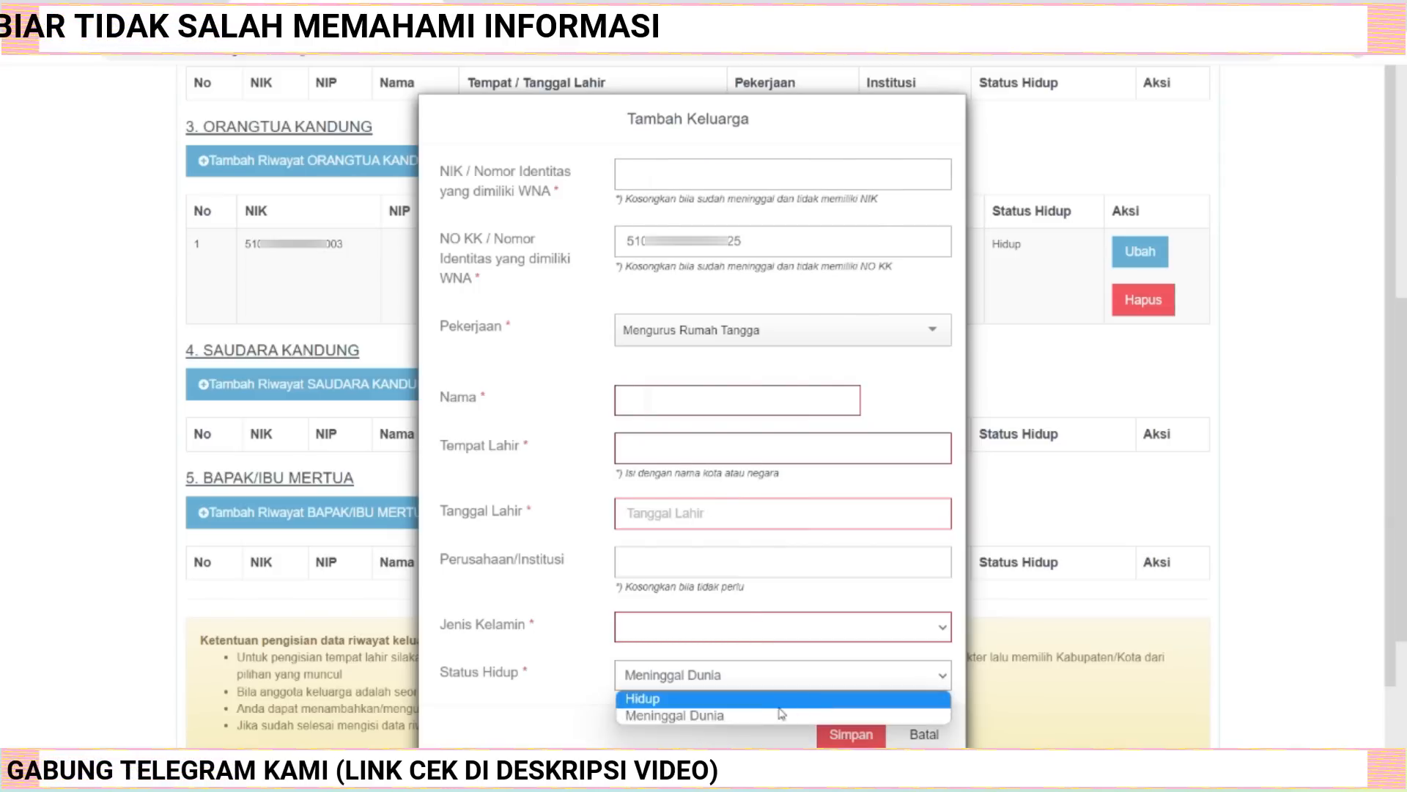
click(735, 702)
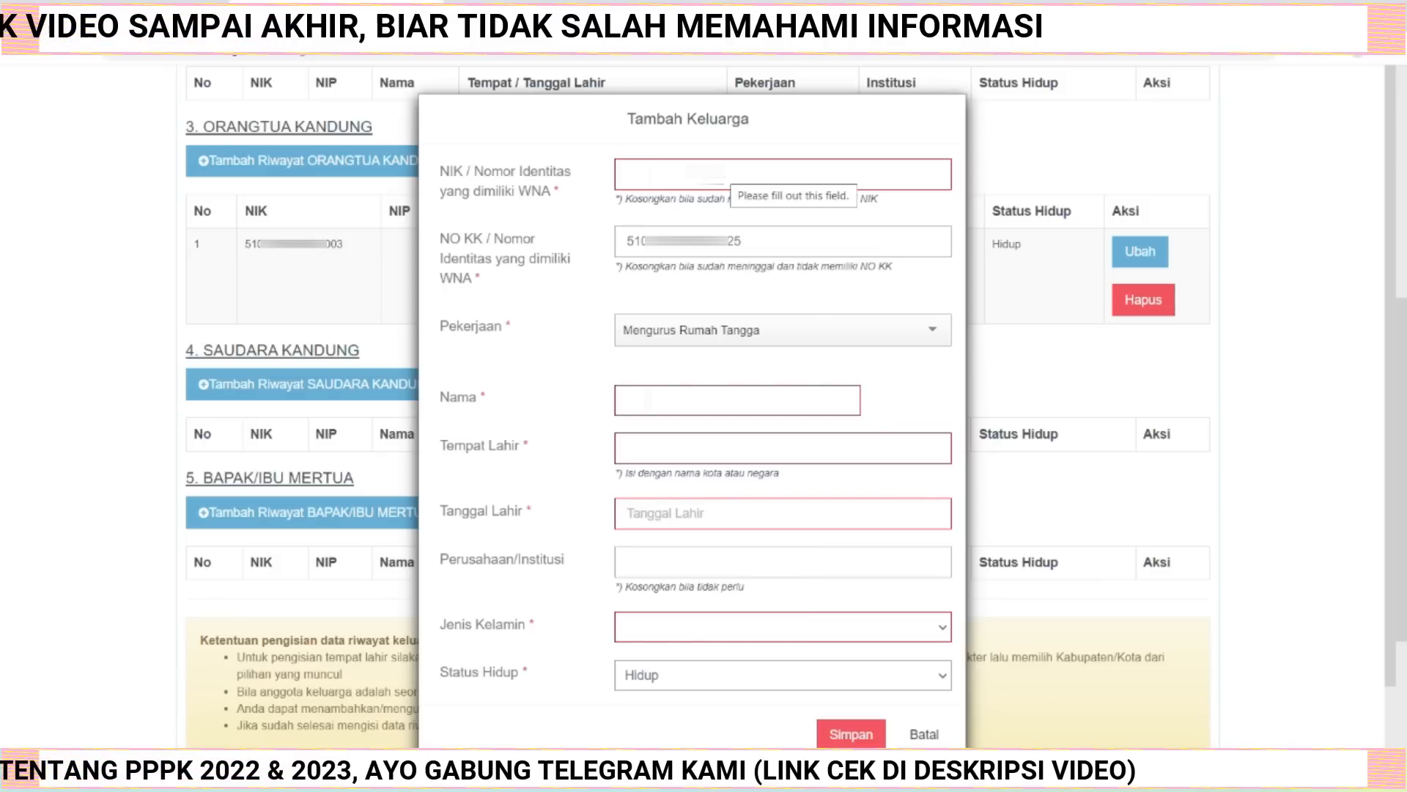
click(721, 173)
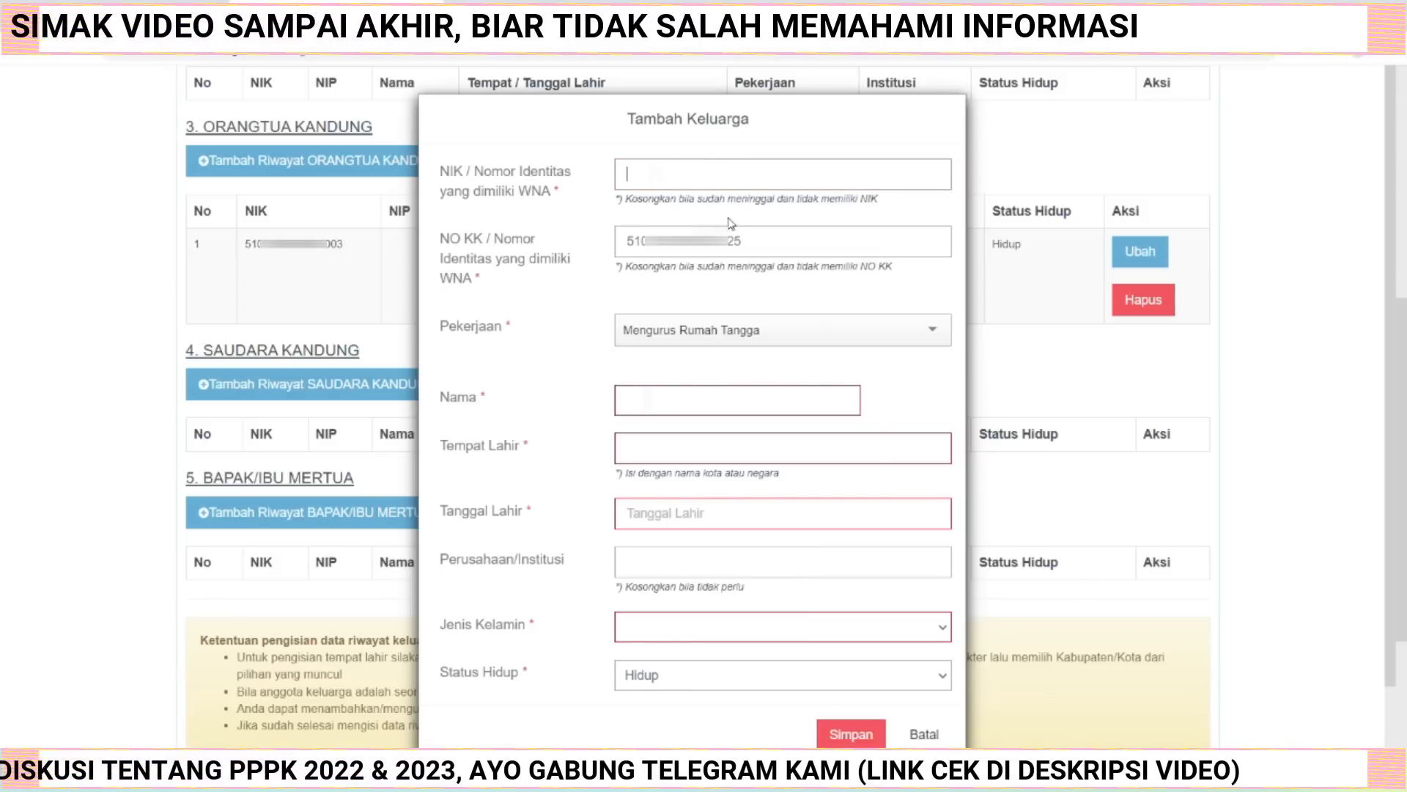
key(ctrl+v)
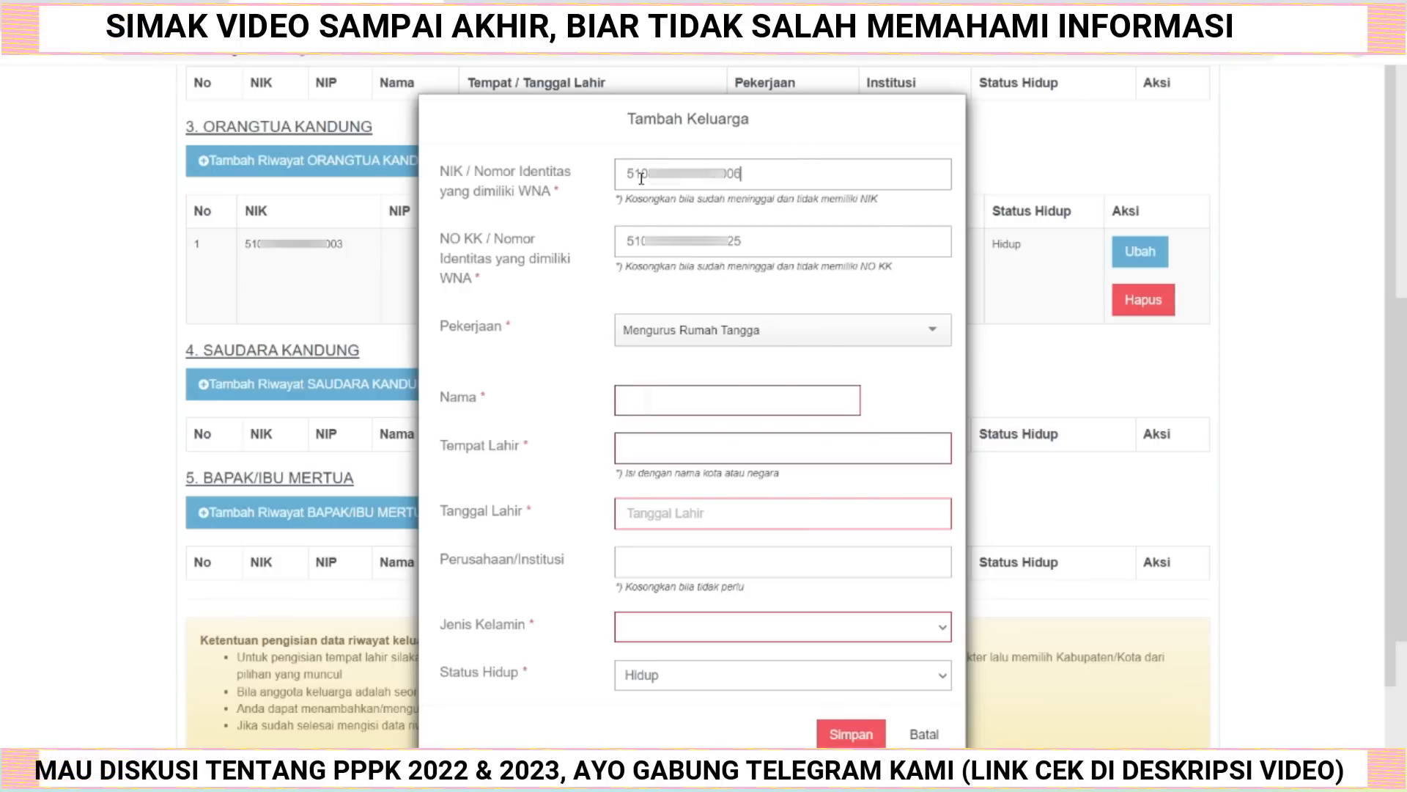
Paste the parent's full name and pick the birthplace regency from the place suggestions.
click(717, 399)
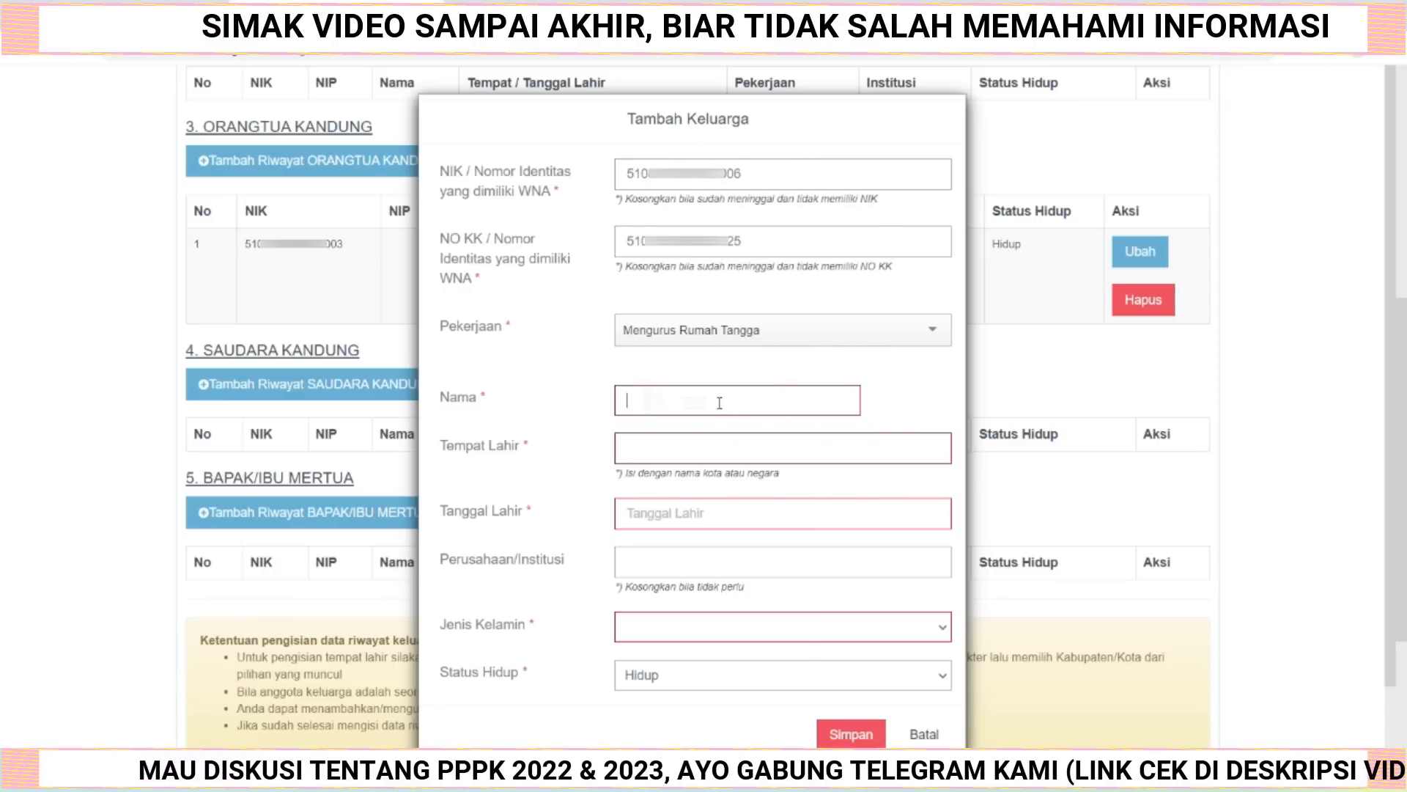
key(ctrl+v)
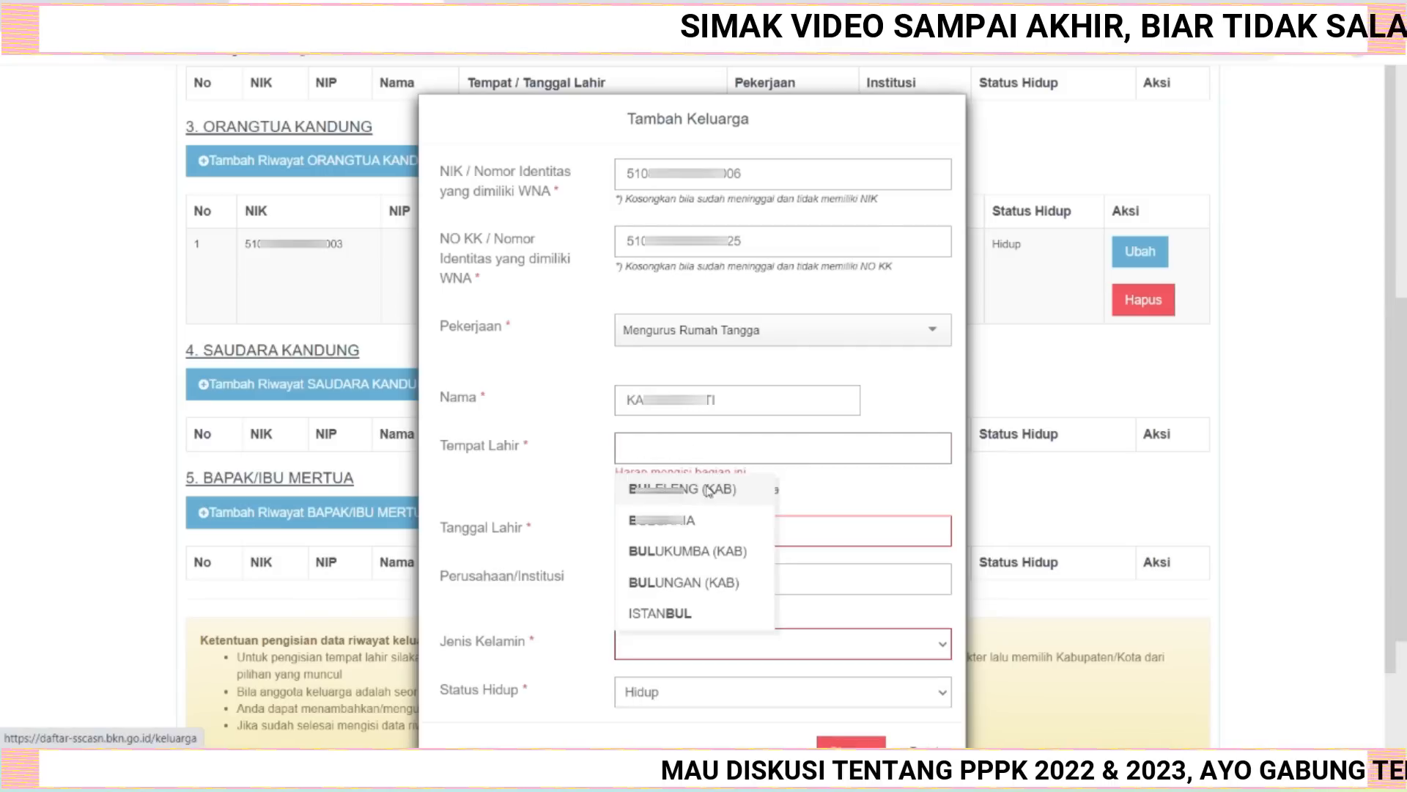
click(709, 489)
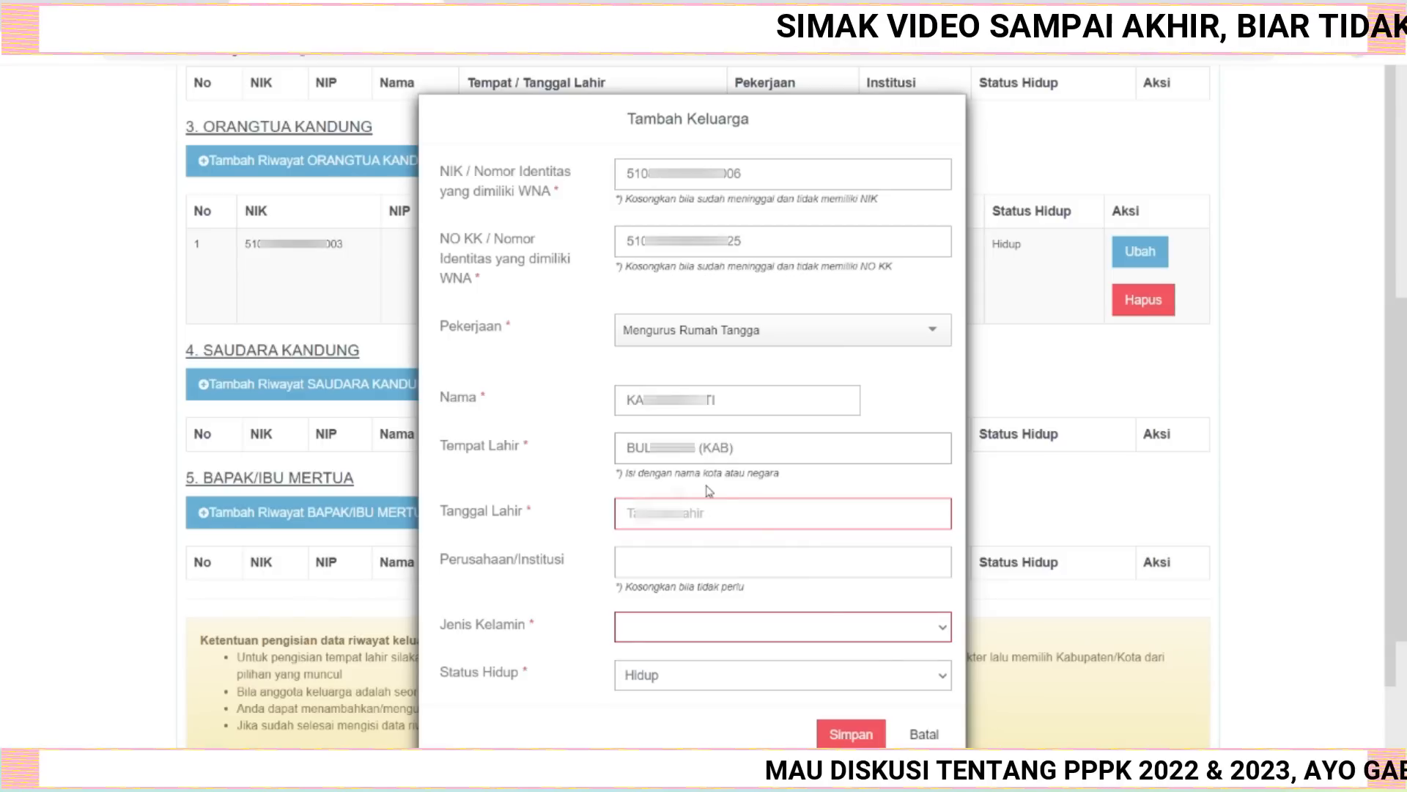
Pick the parent's birth date from the calendar picker and enter - as the company or institution.
click(695, 515)
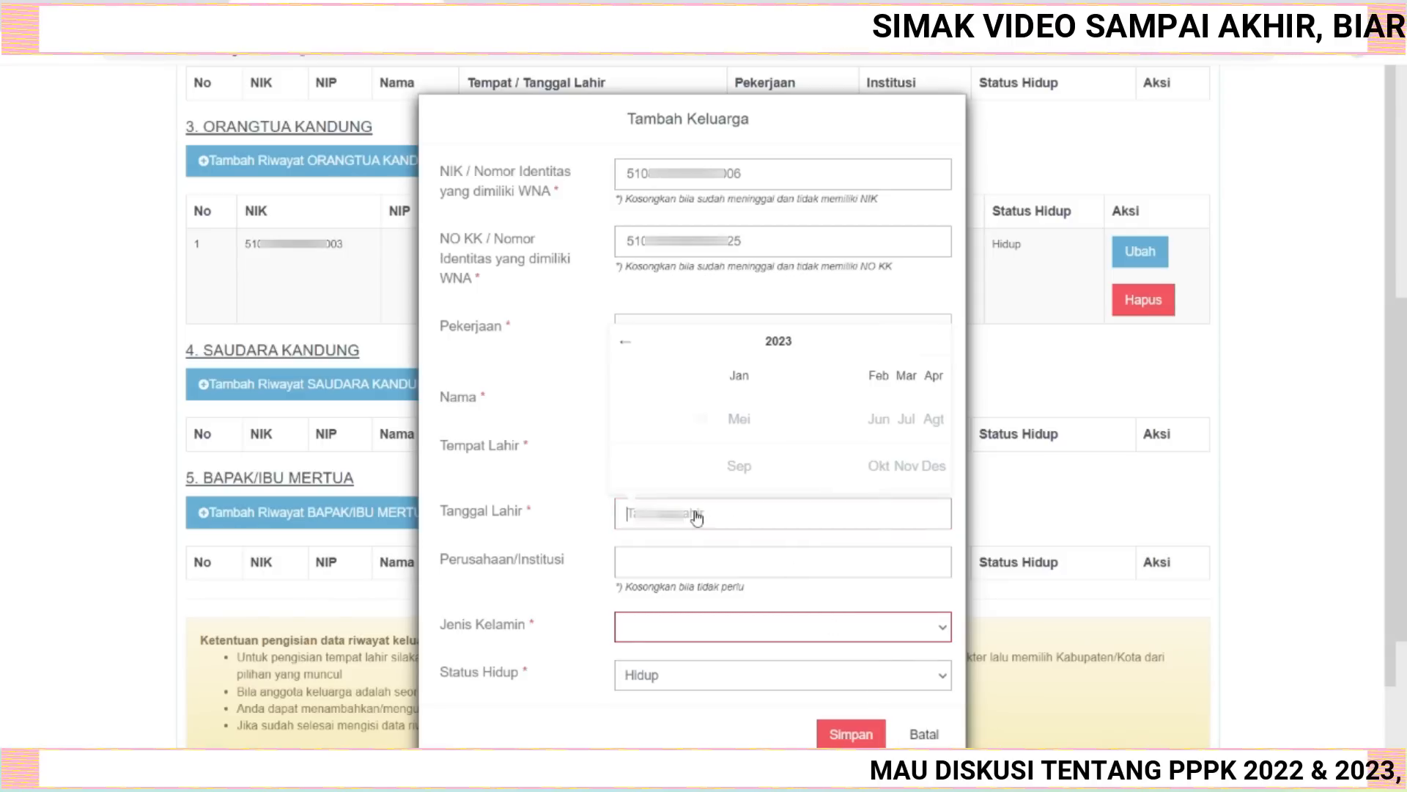
click(777, 348)
click(623, 342)
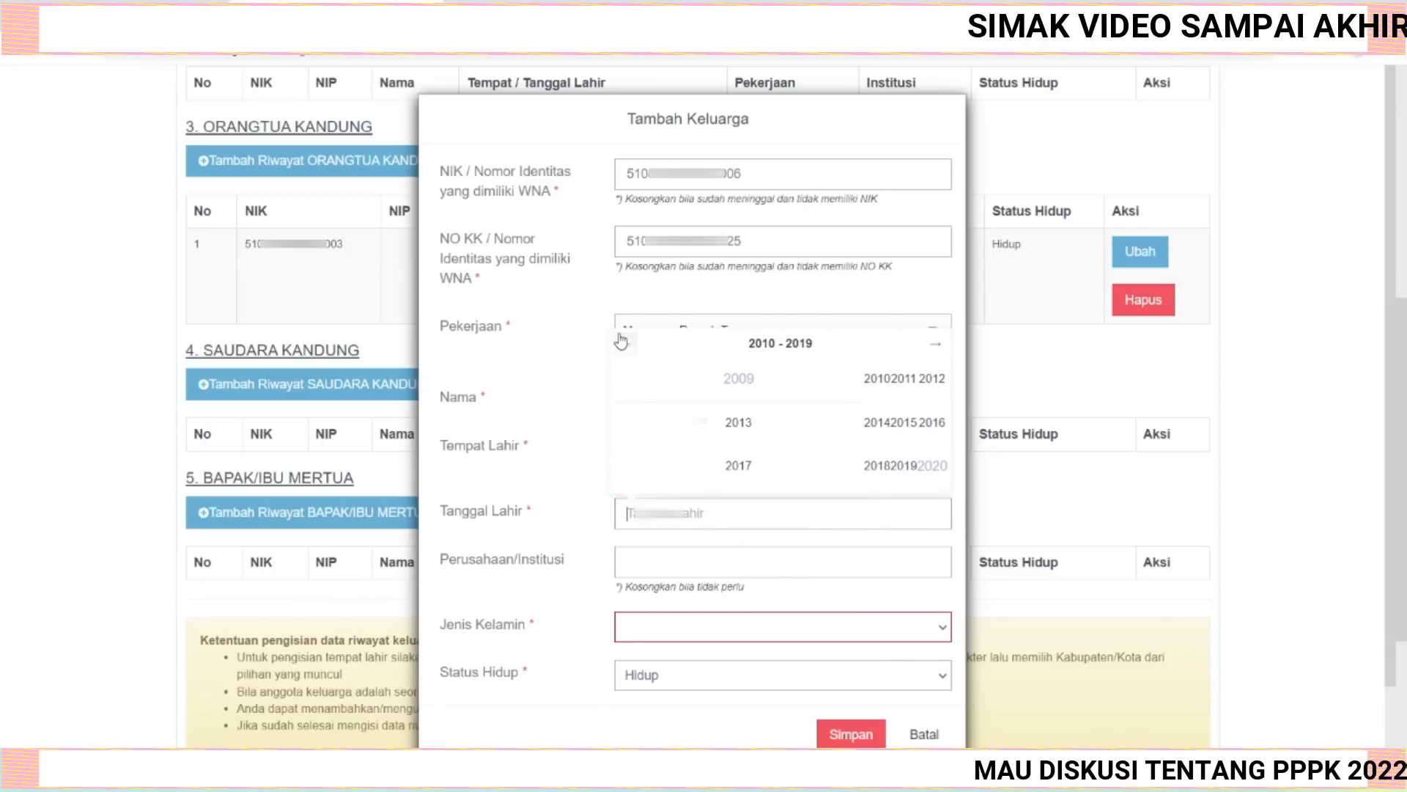
click(625, 344)
click(625, 345)
click(625, 345)
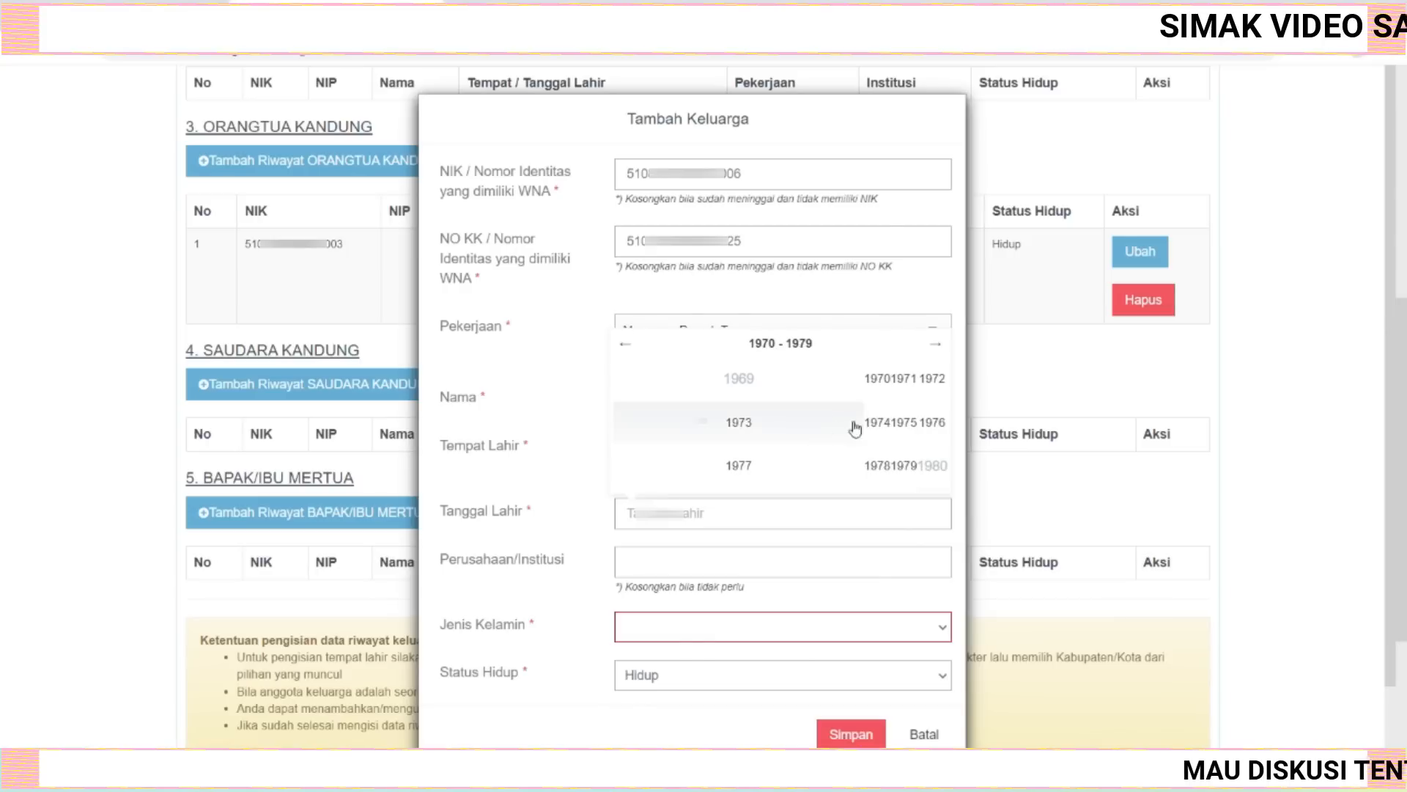
click(875, 379)
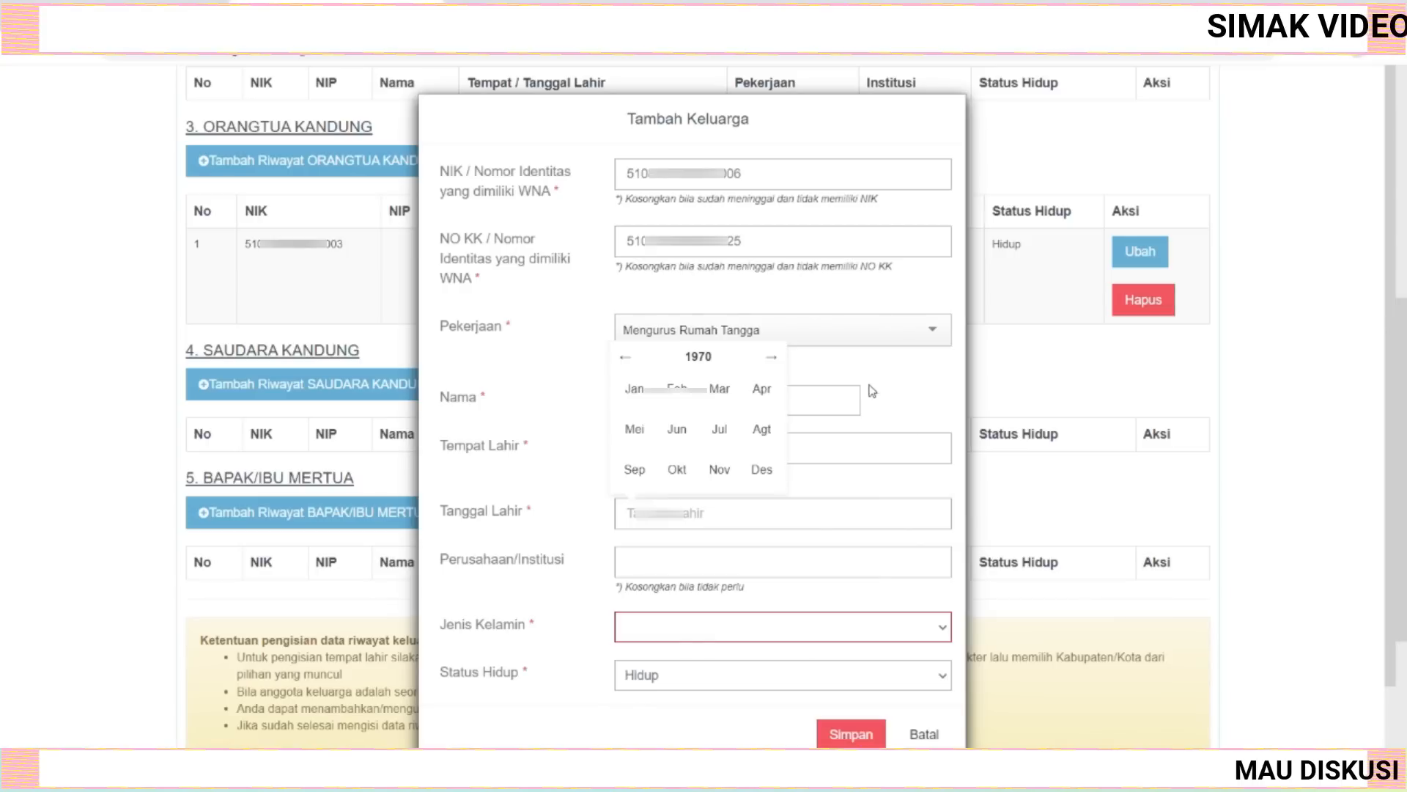
click(634, 389)
click(709, 350)
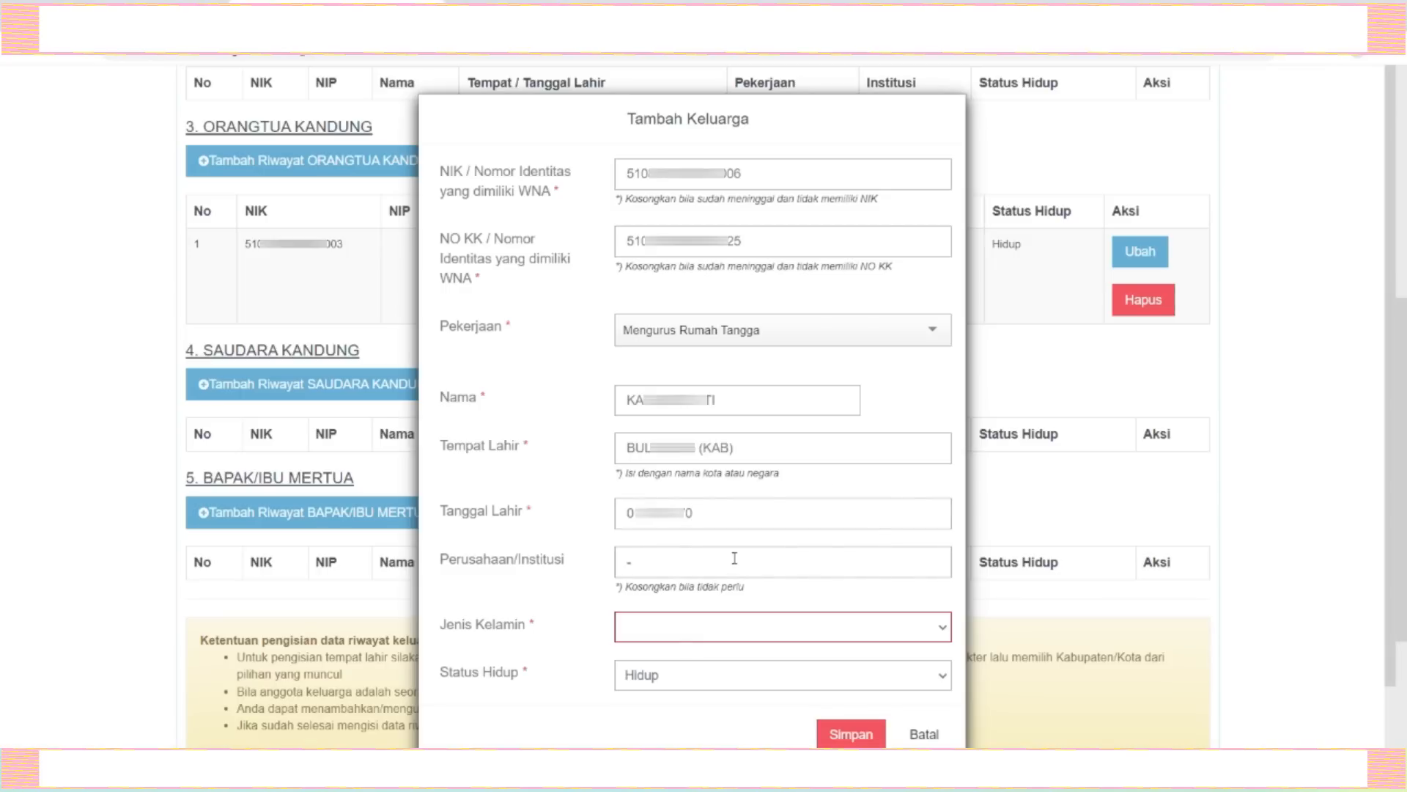
Set the parent's gender to Wanita and save the family record.
click(945, 629)
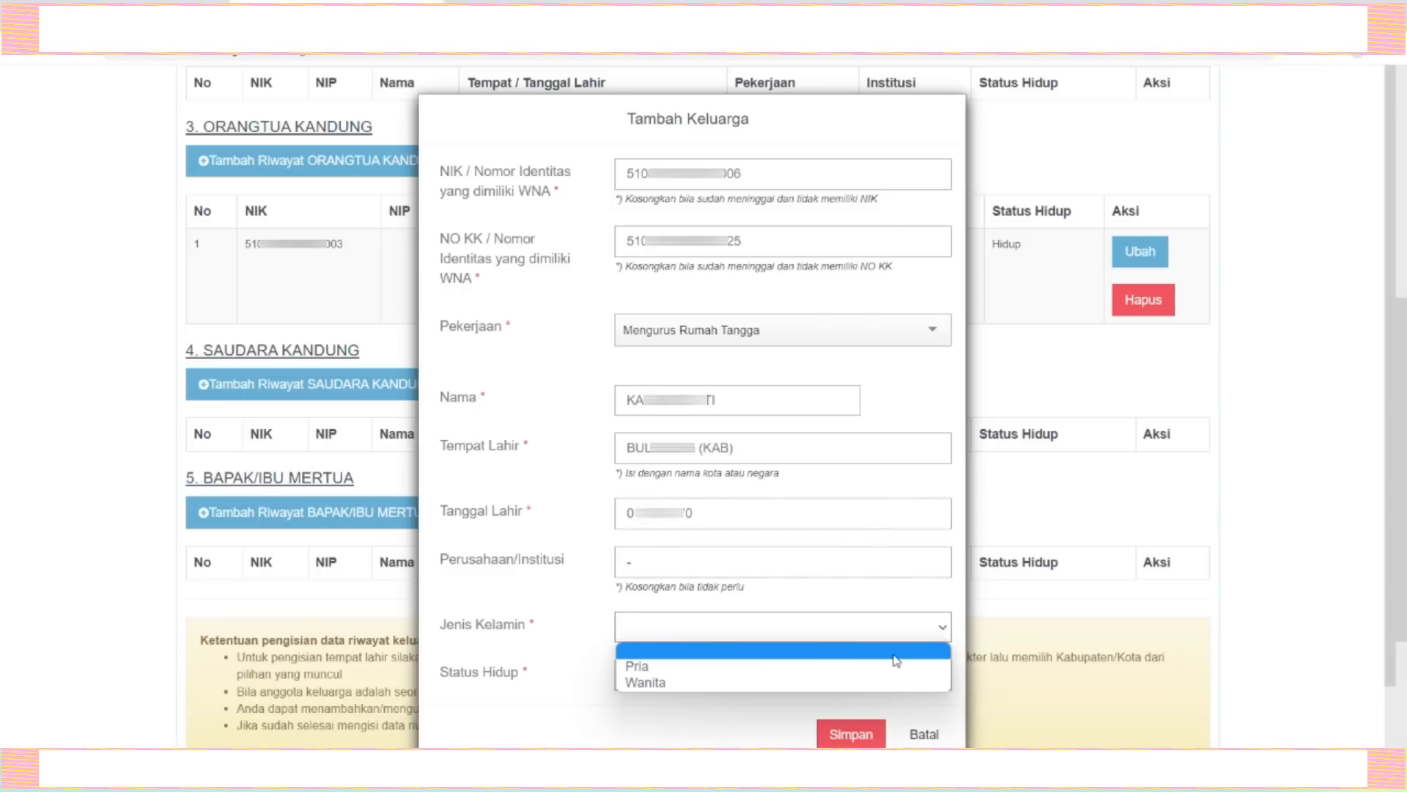
click(832, 685)
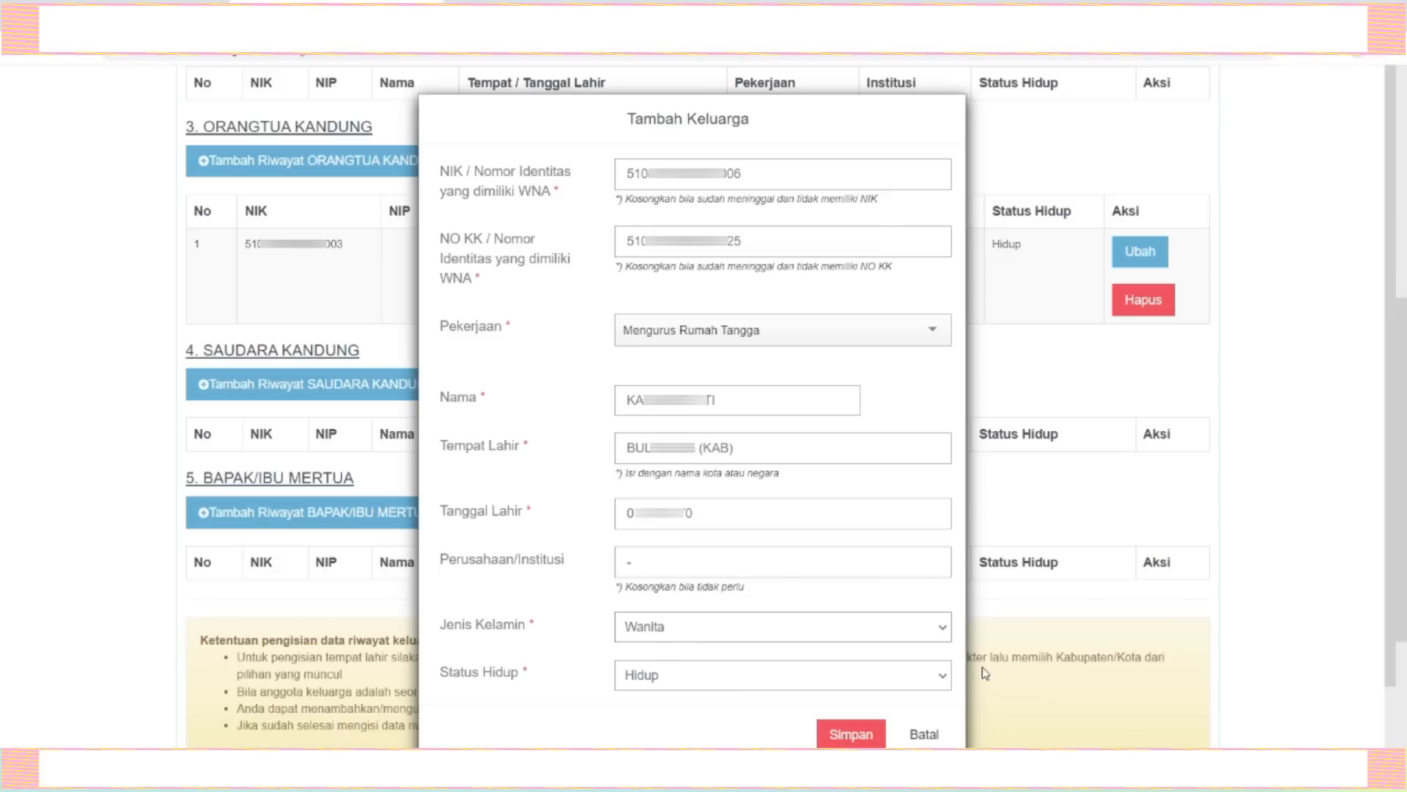
click(852, 735)
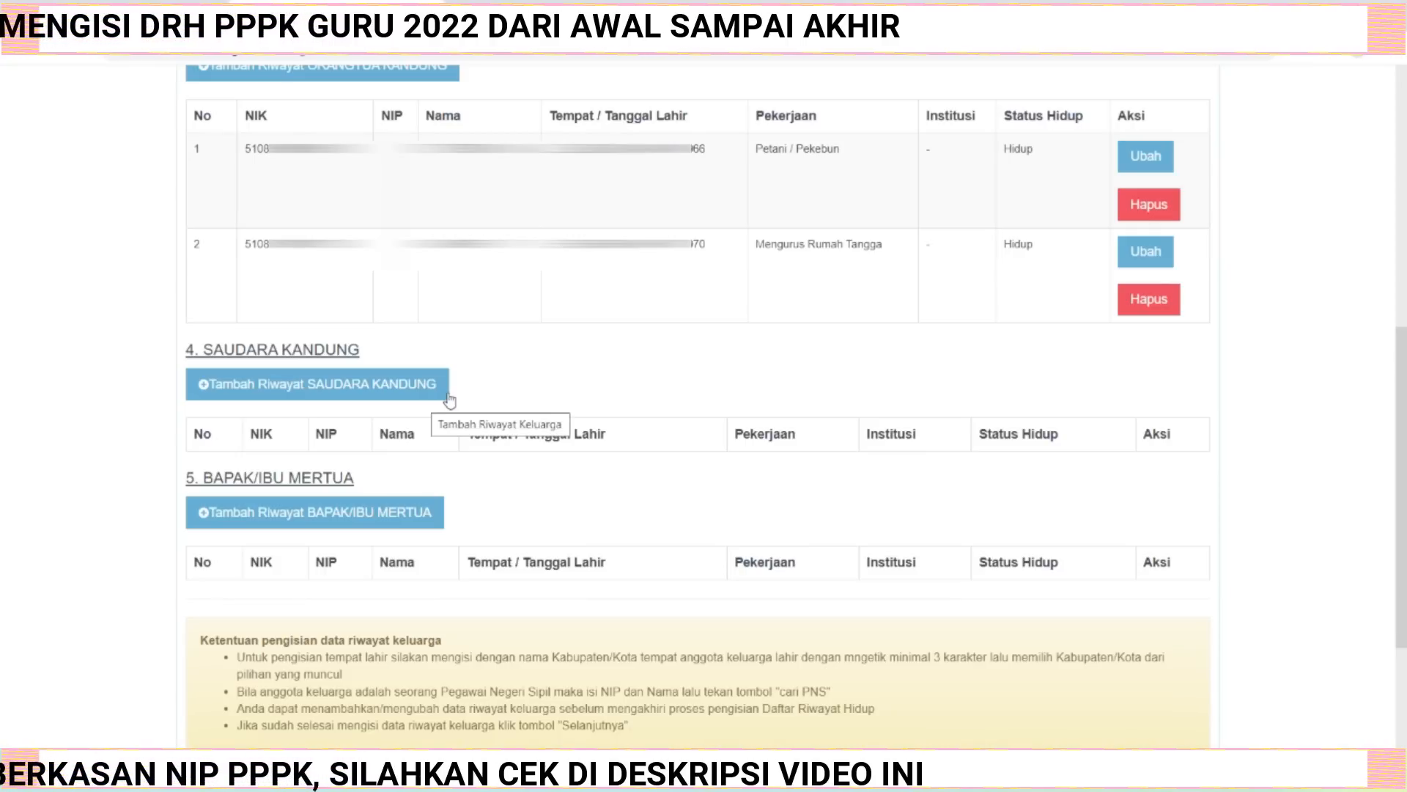
Open a new sibling (Saudara Kandung) record form and set its living status to Hidup.
click(340, 384)
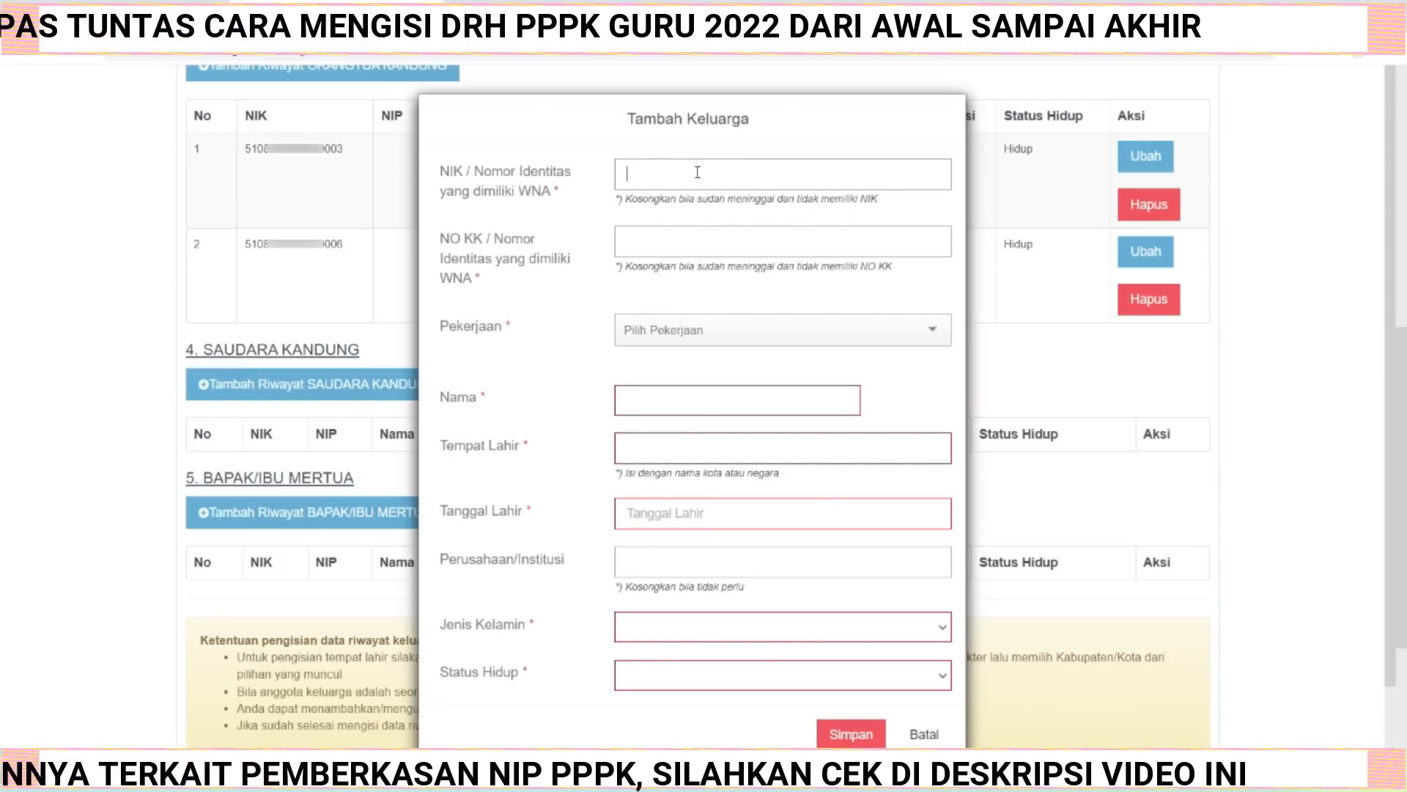
click(943, 680)
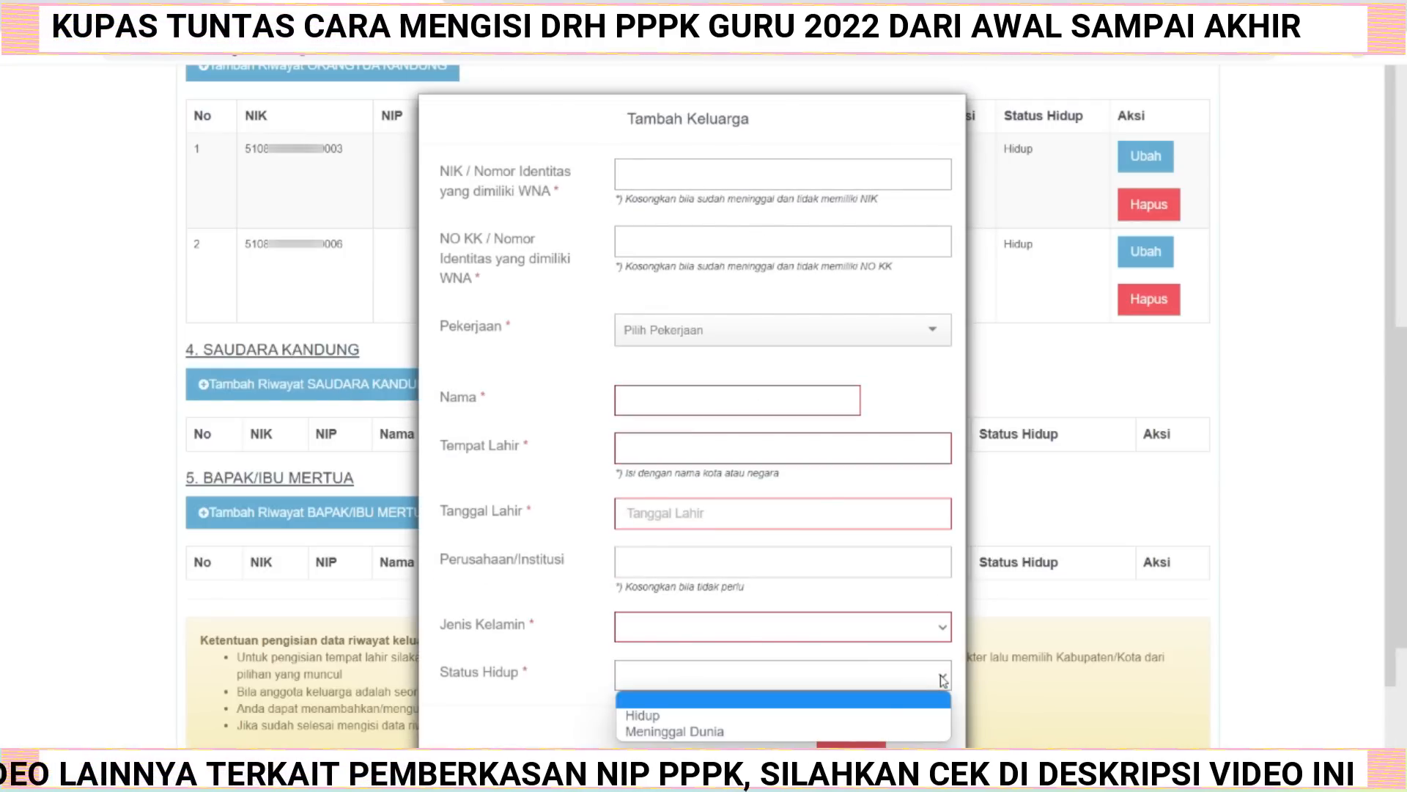
click(784, 731)
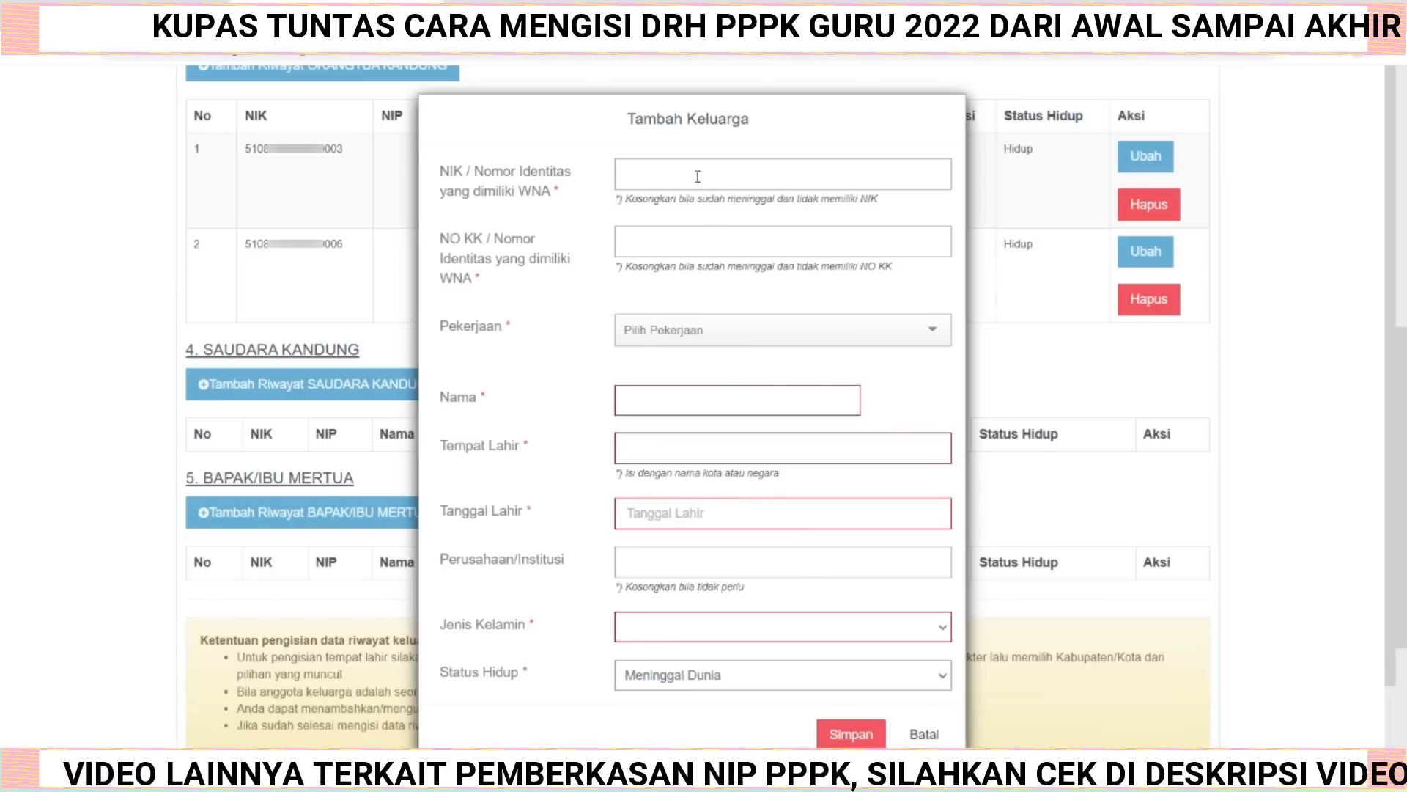
click(945, 680)
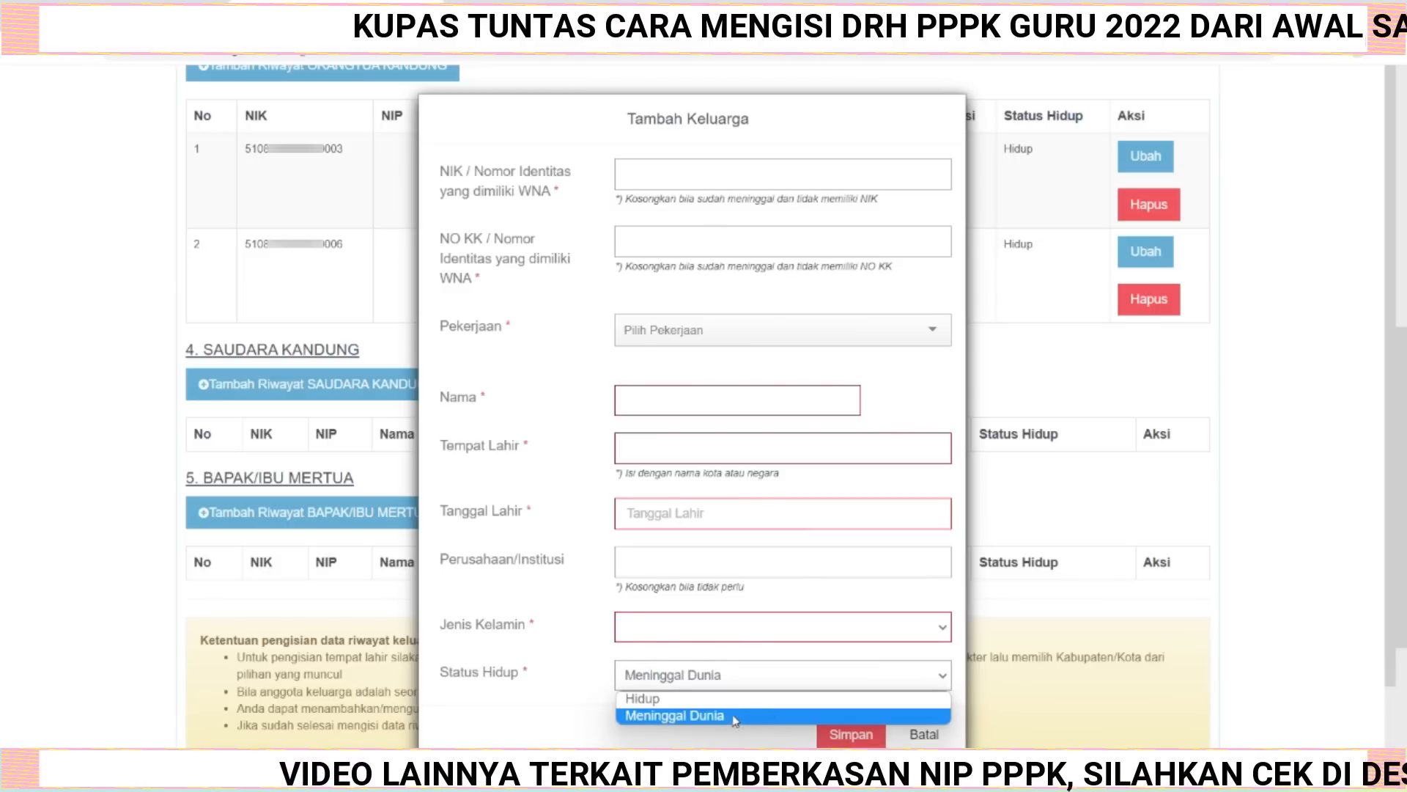
click(708, 700)
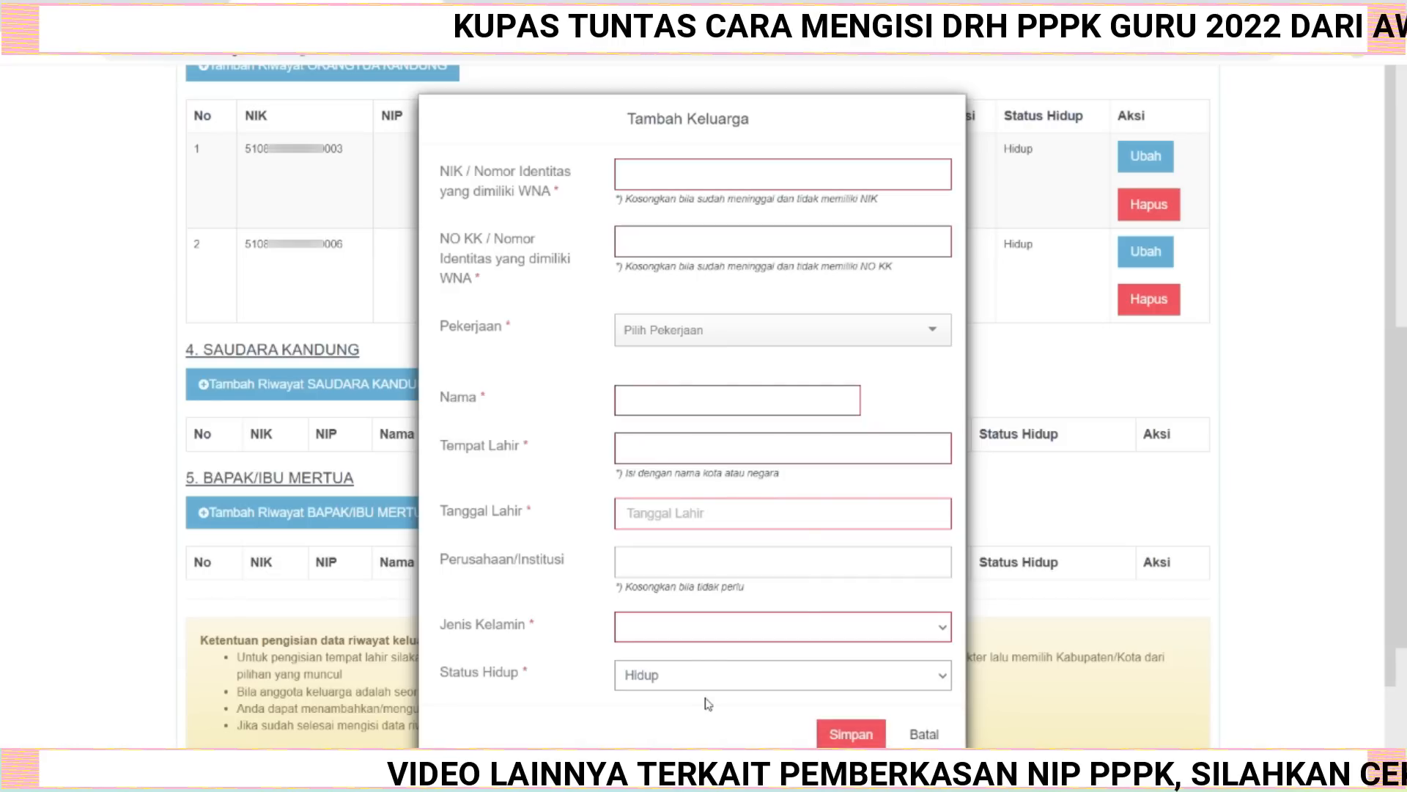
Paste the sibling's NIK and family card number into the form.
click(624, 180)
key(ctrl+v)
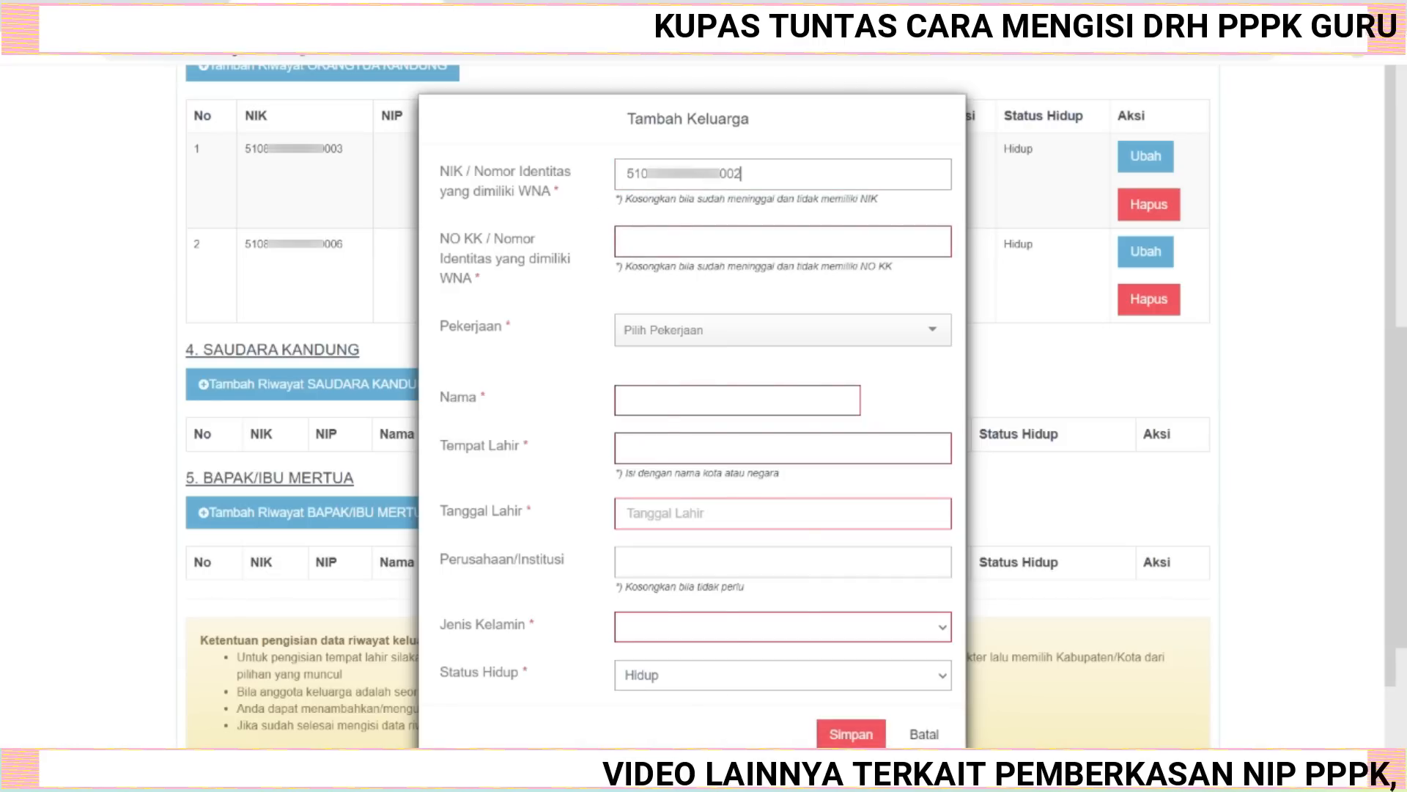
click(666, 241)
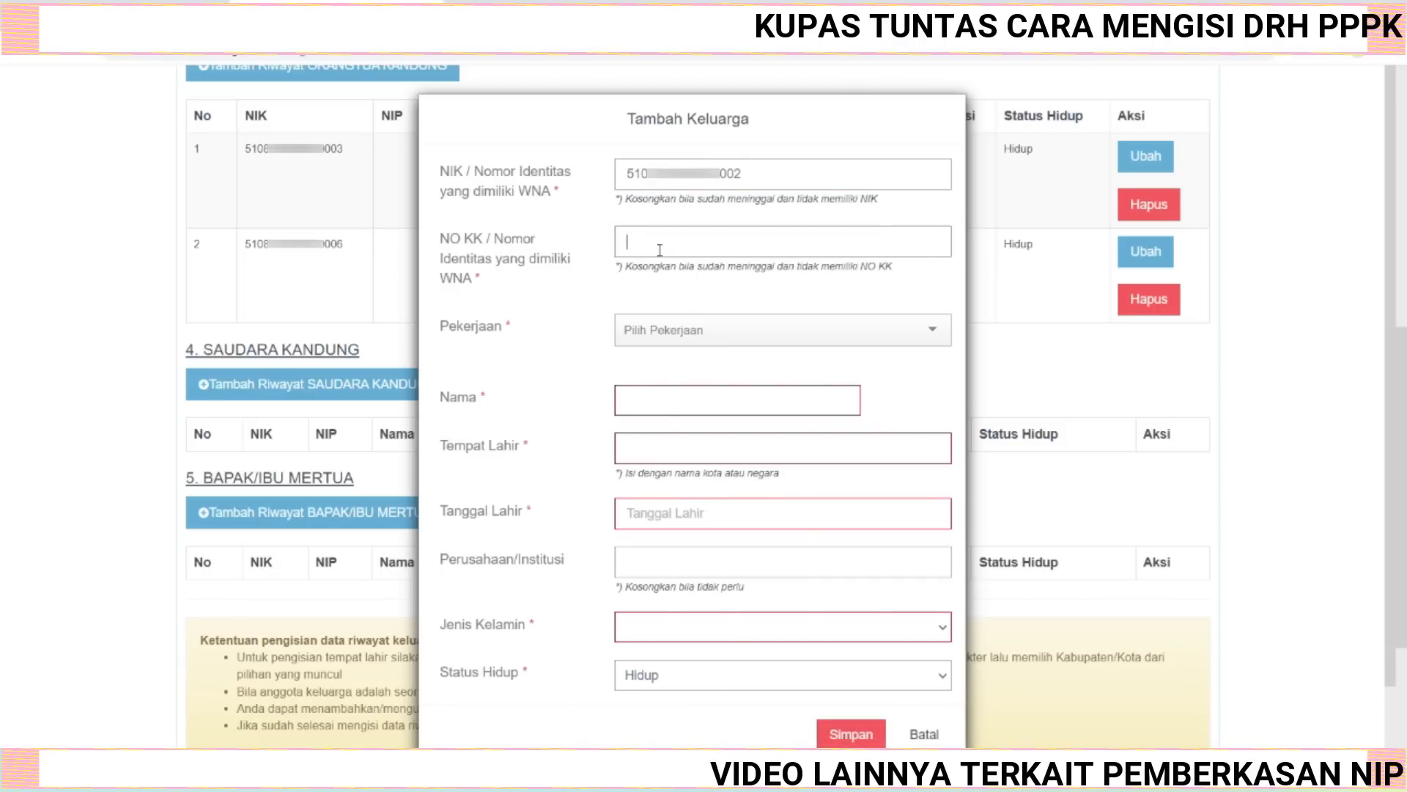
key(ctrl+v)
Set the occupation to Mengurus Rumah Tangga and paste the sibling's full name.
click(932, 332)
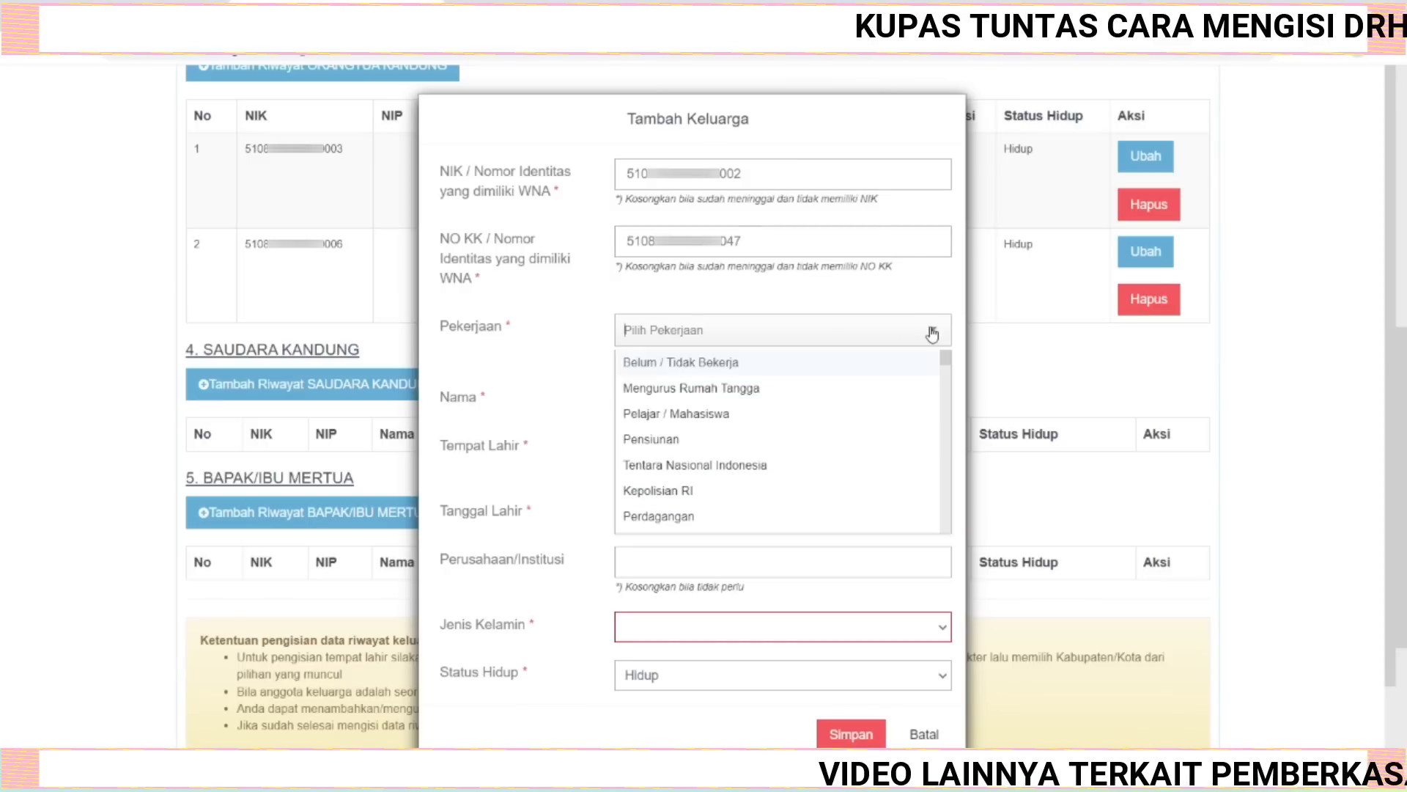
click(768, 389)
click(741, 403)
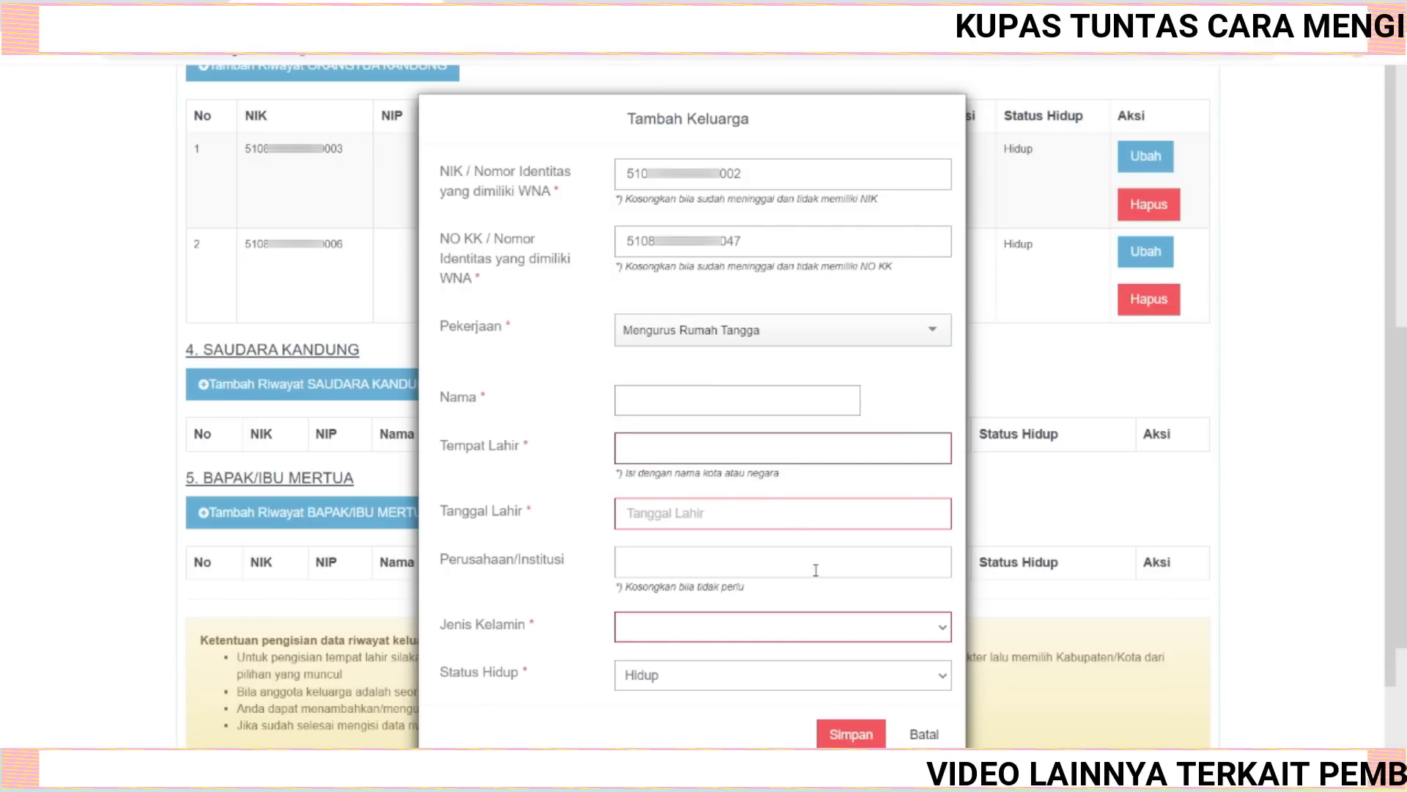
key(ctrl+v)
Type the birthplace regency and pick it from the place suggestions.
click(692, 445)
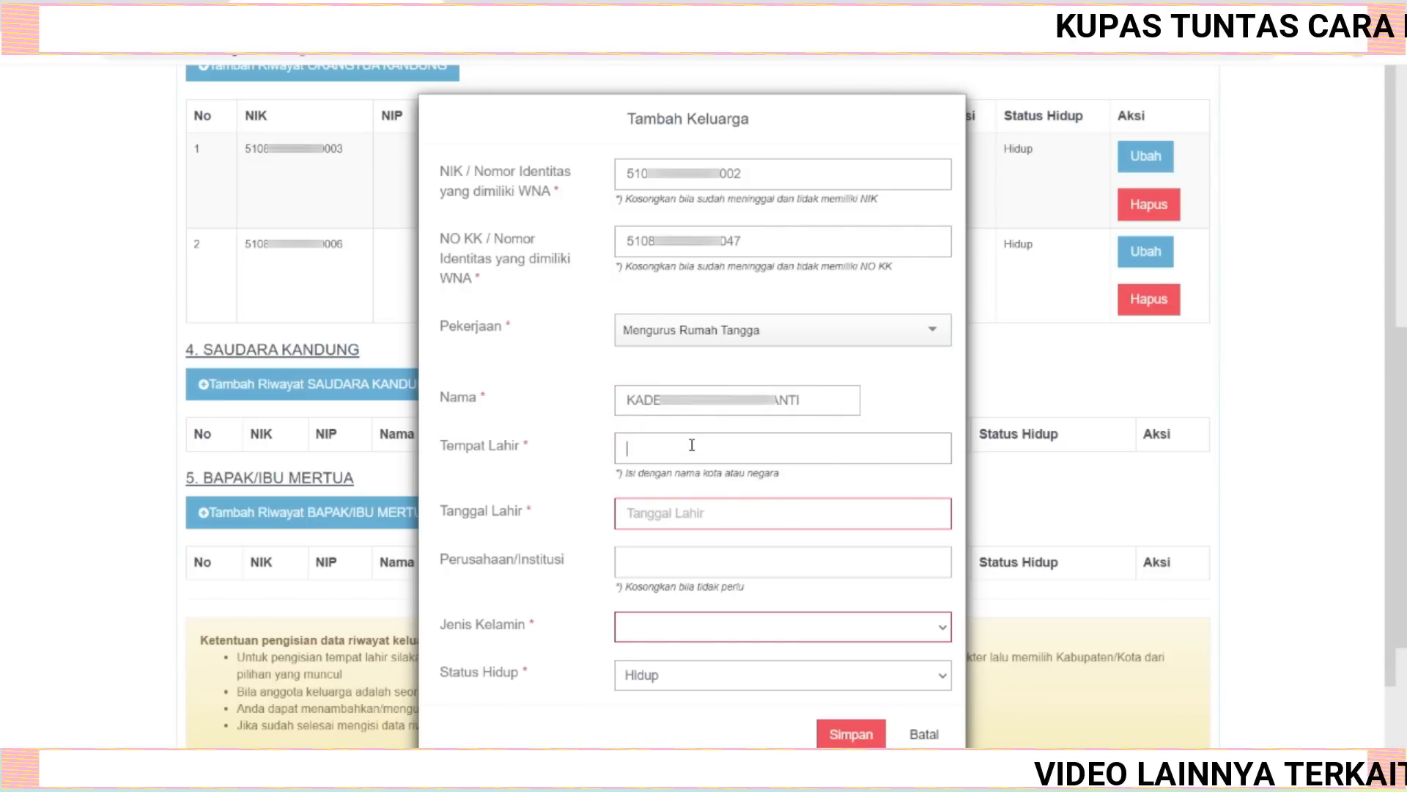
text(buleleng)
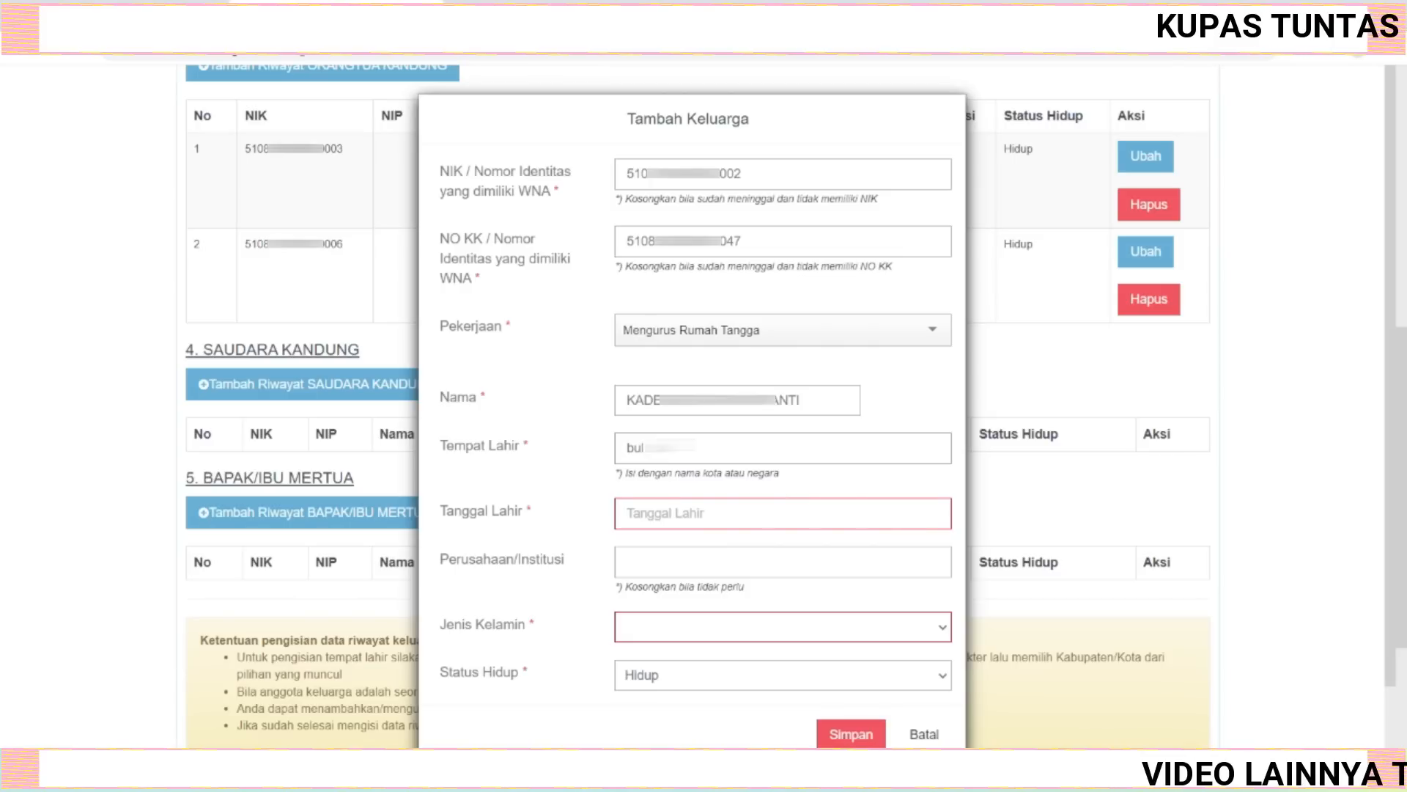
click(686, 493)
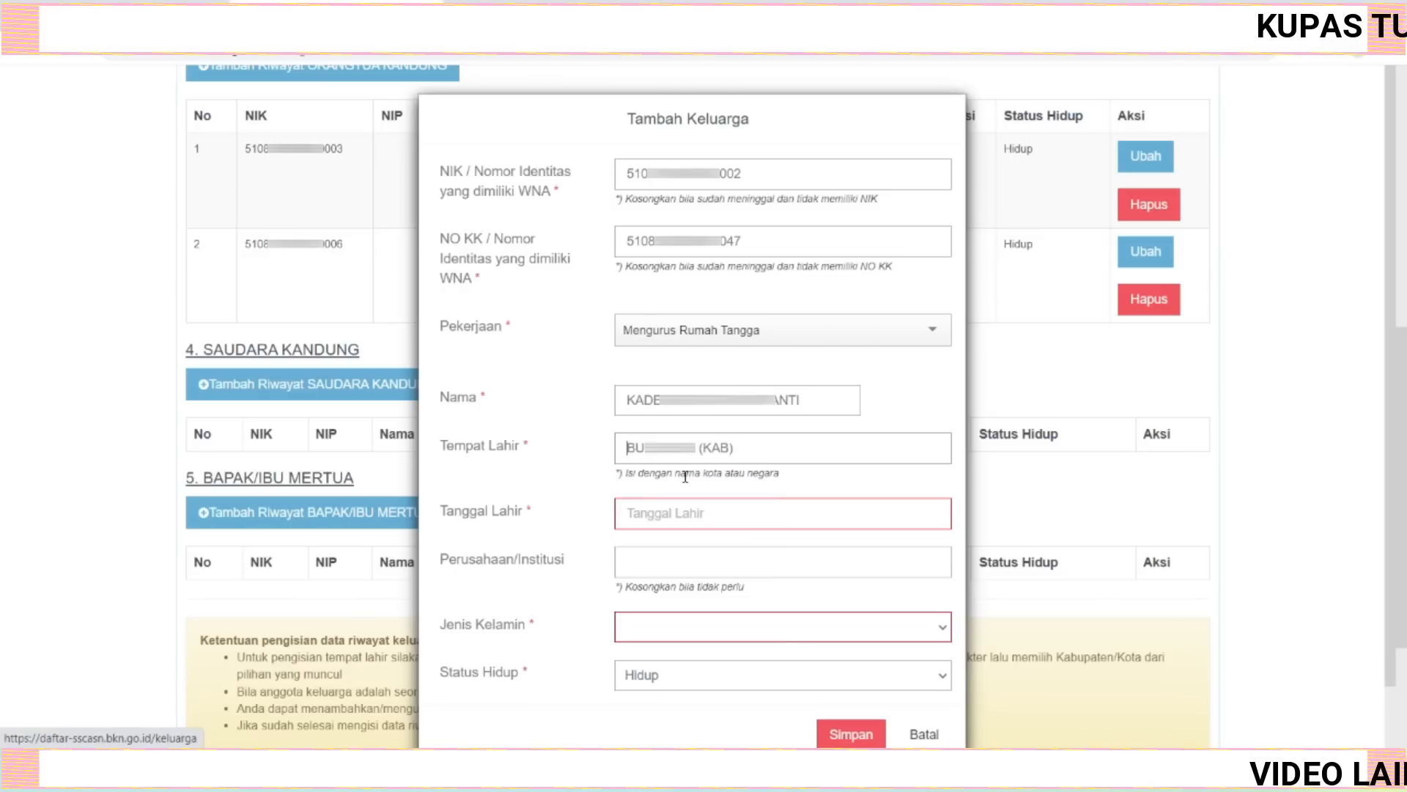
Pick the sibling's birth date from the calendar picker and enter - as the company or institution.
click(697, 517)
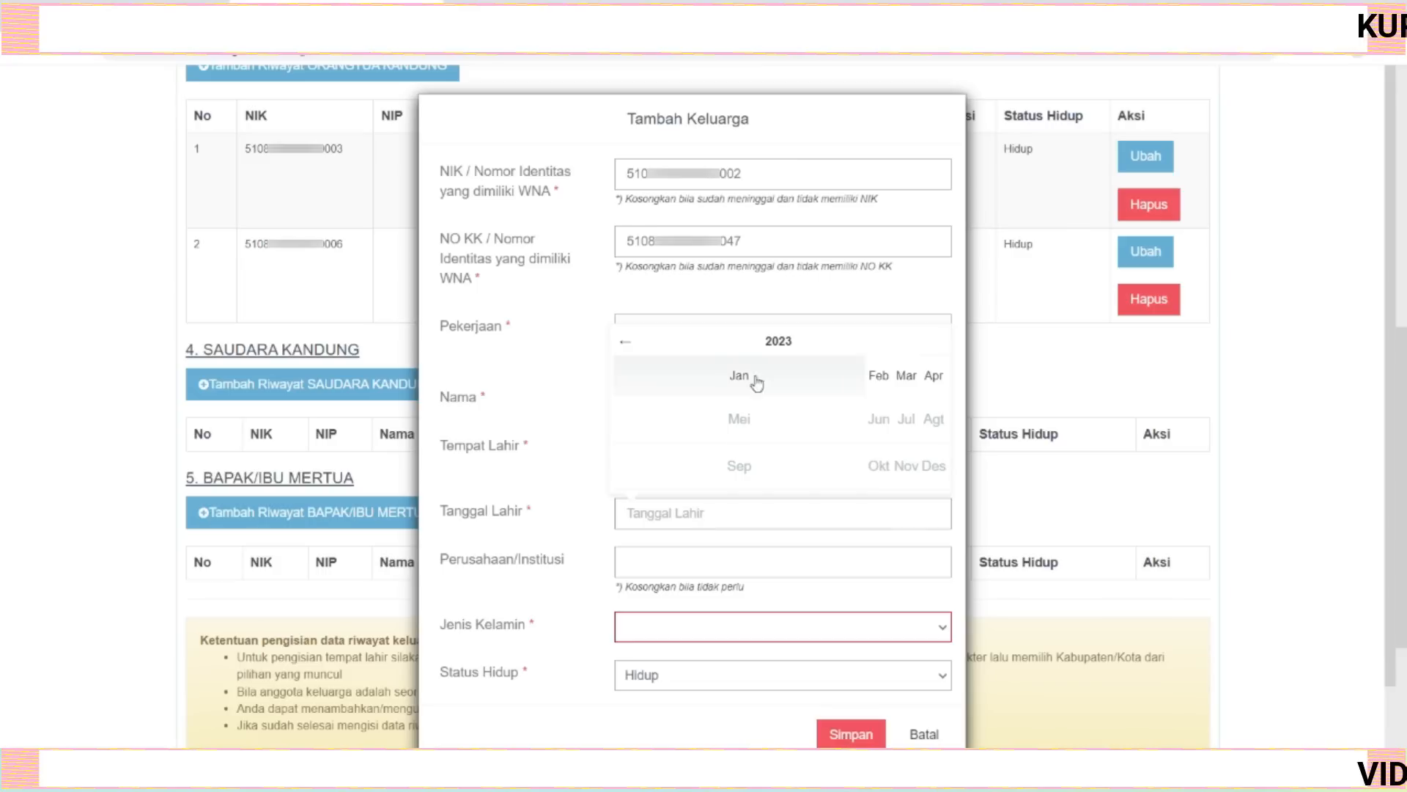
click(769, 350)
click(625, 342)
click(625, 342)
click(627, 345)
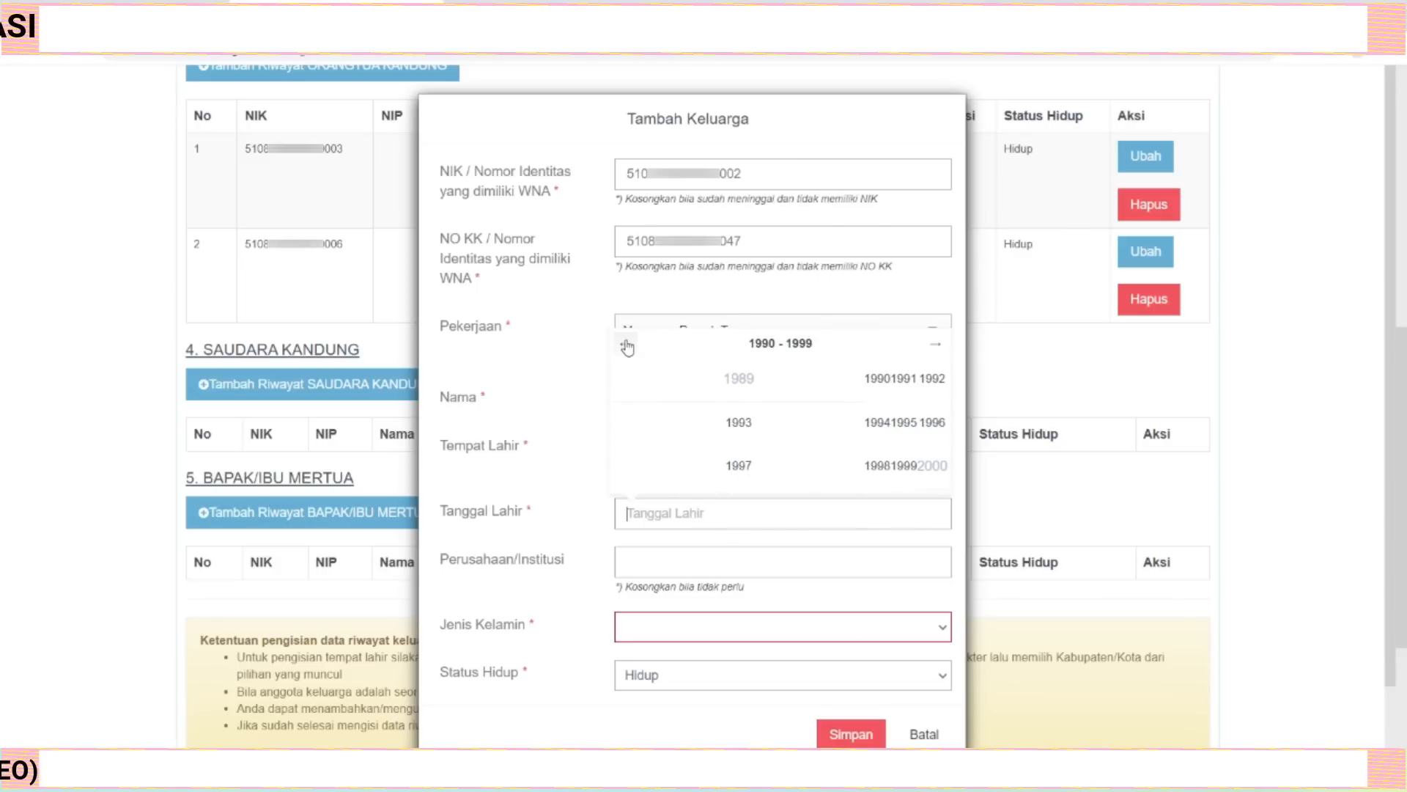
click(626, 344)
click(935, 345)
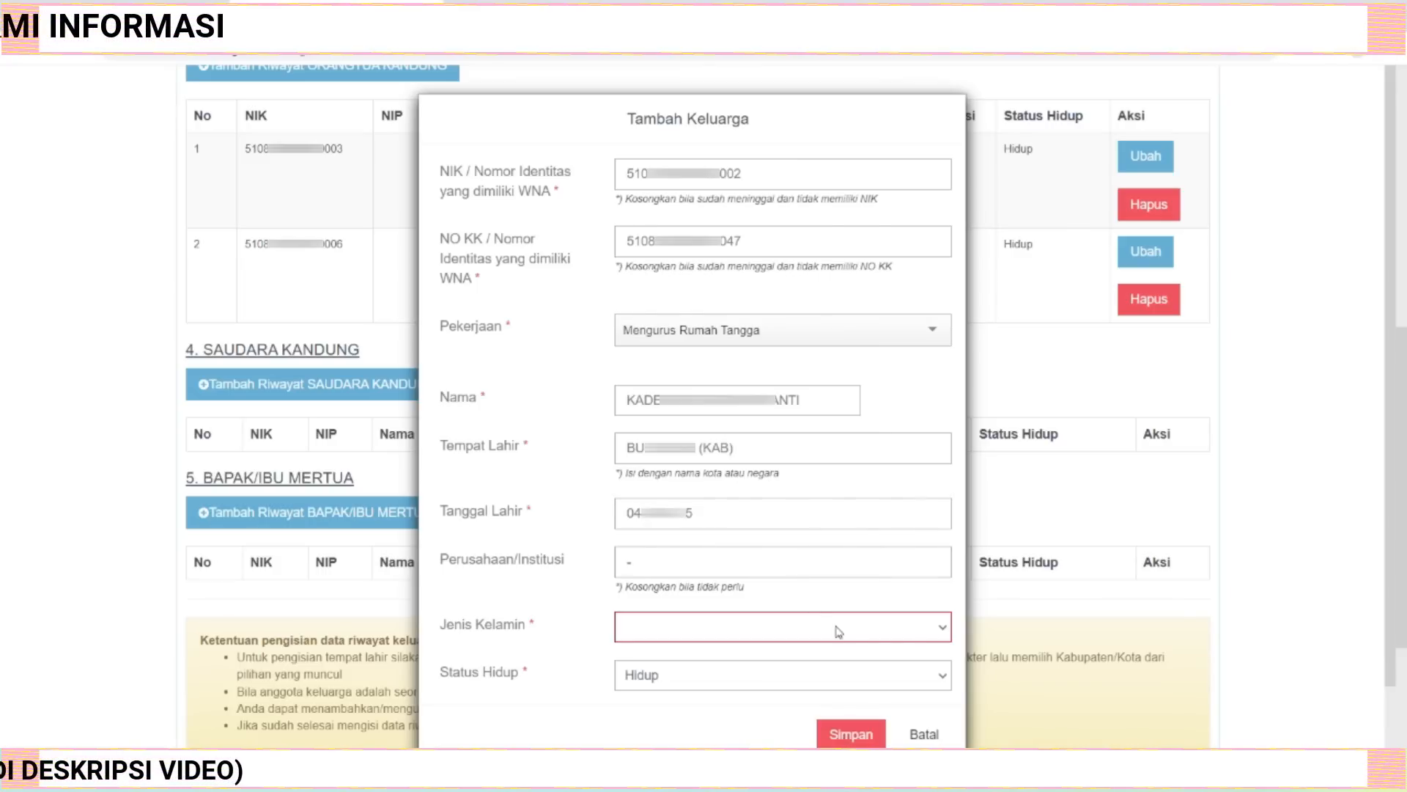
Set the sibling's gender to Wanita and save the family record.
click(929, 631)
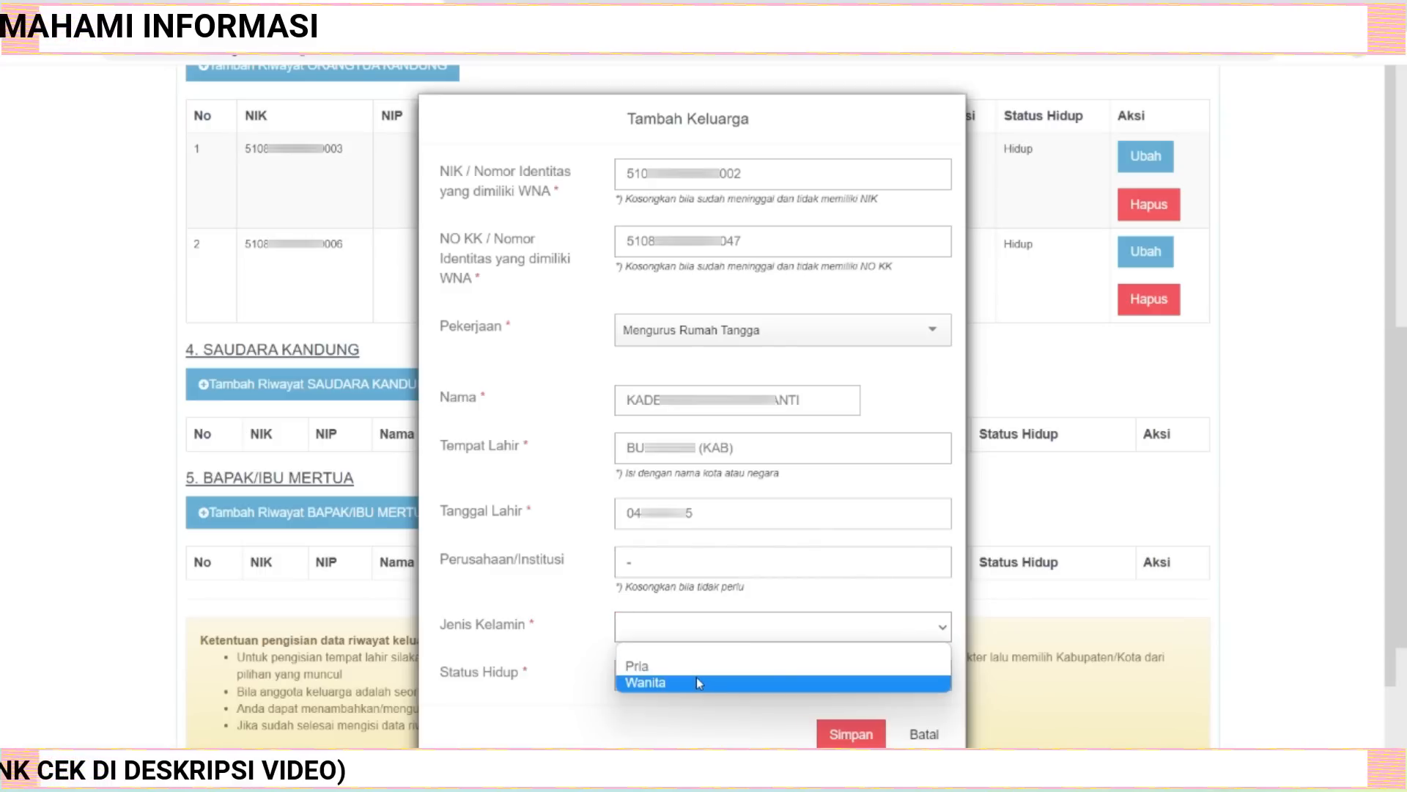
click(676, 682)
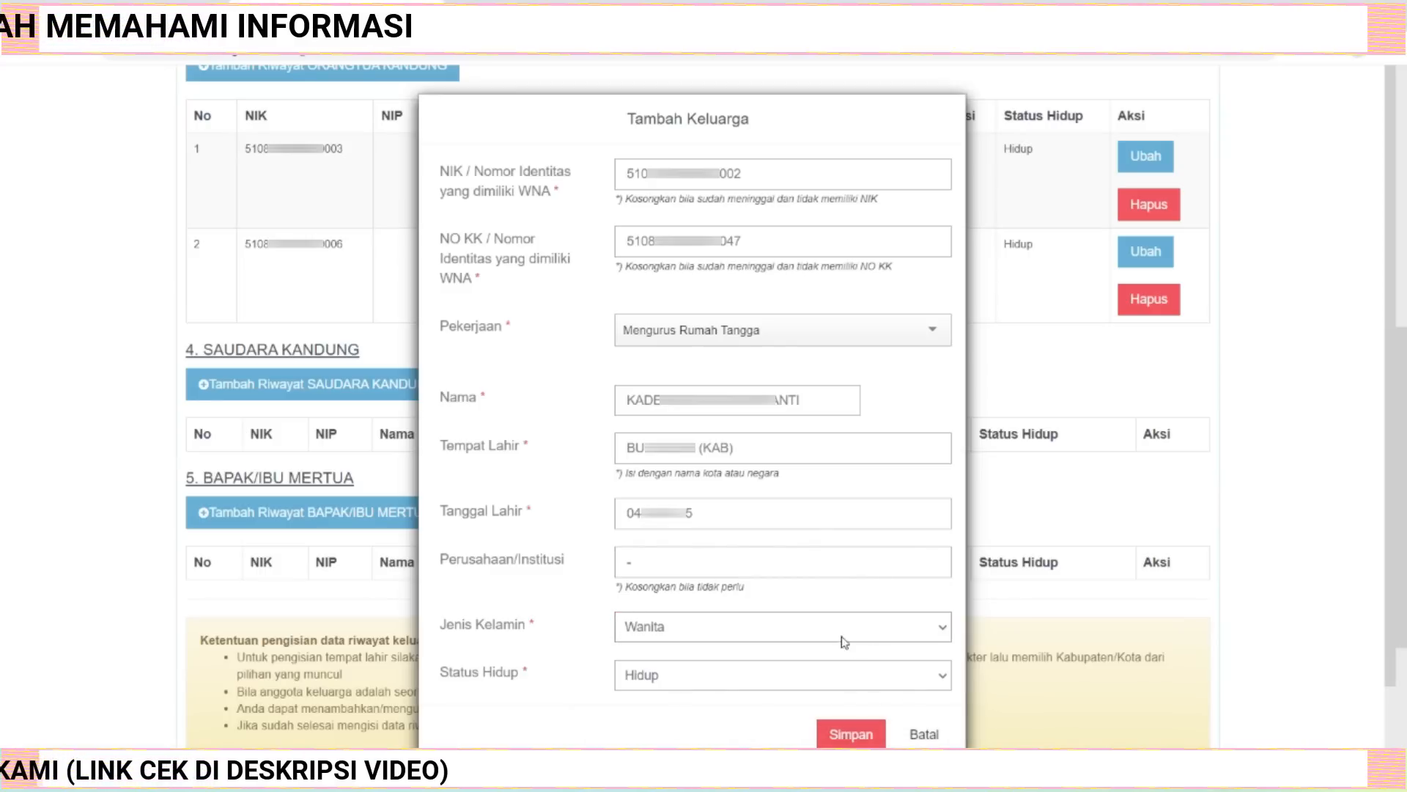
click(850, 736)
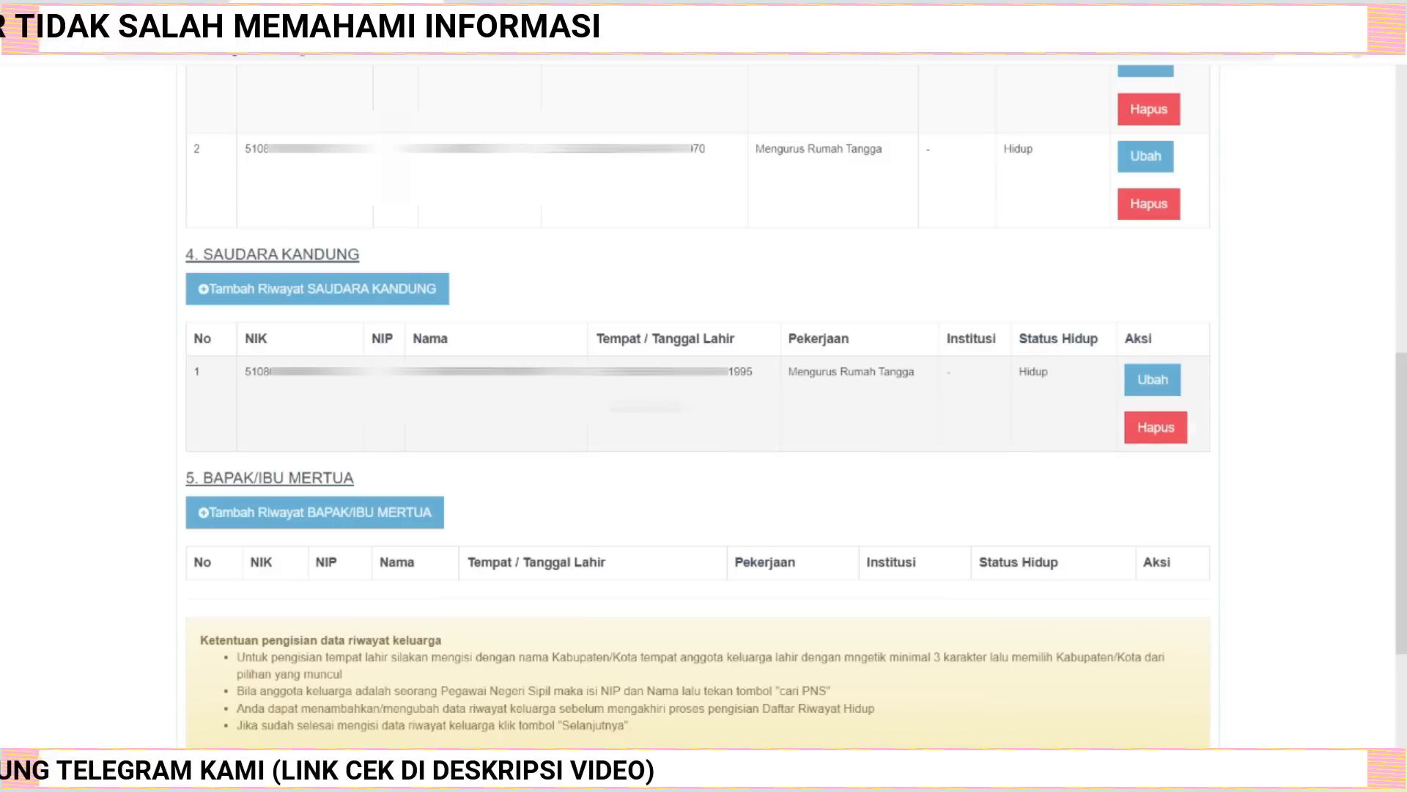
Open another sibling record form and paste the NIK and family card number.
click(301, 294)
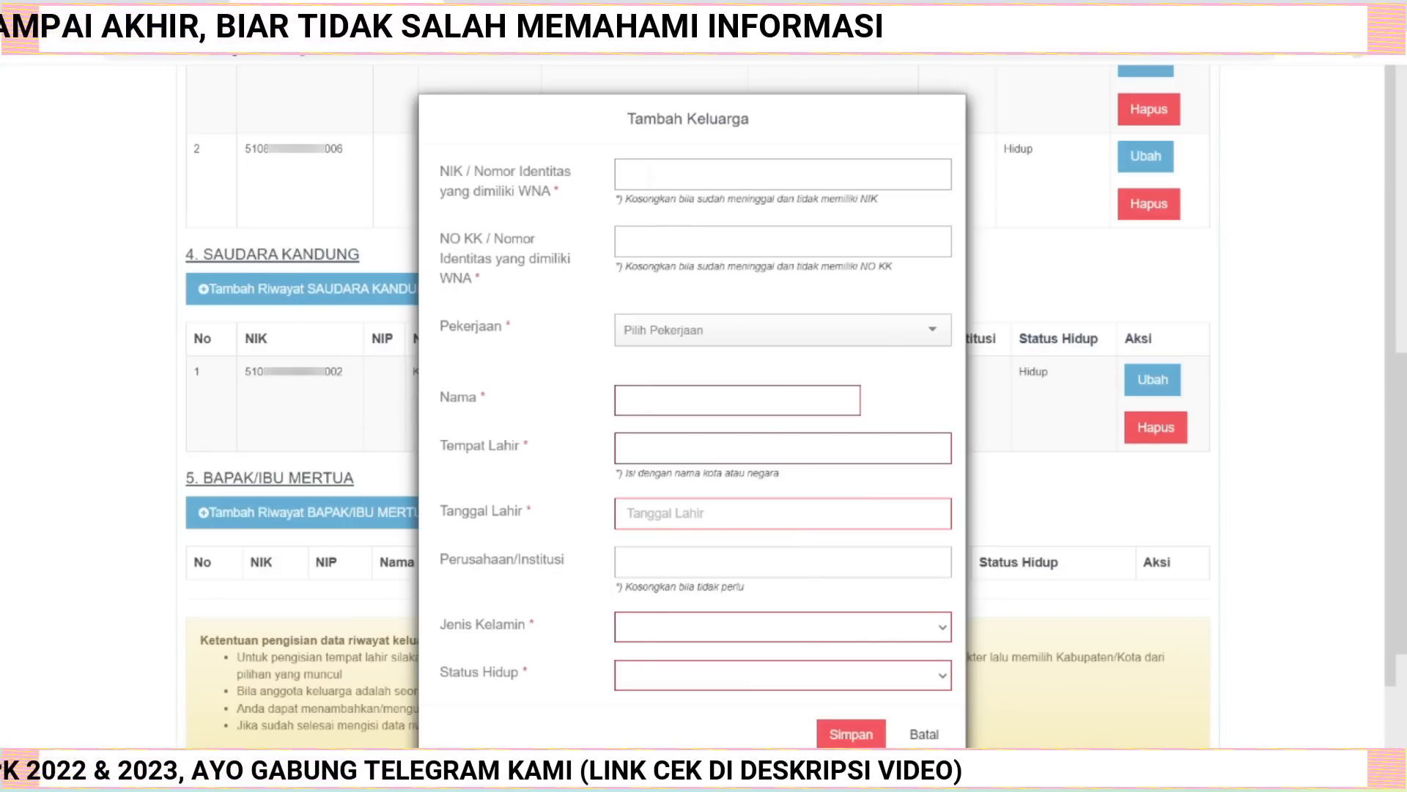
key(ctrl+v)
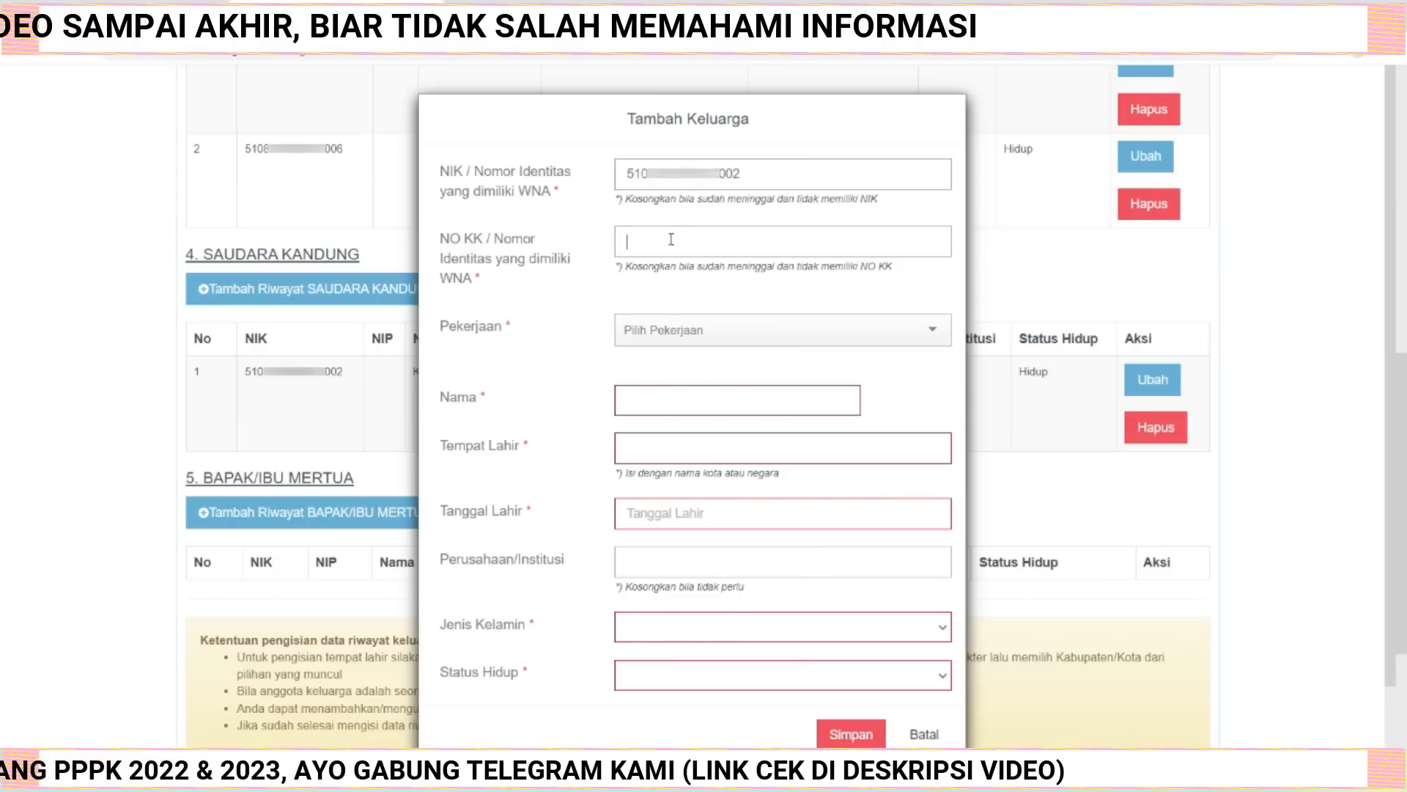
key(Tab)
key(ctrl+v)
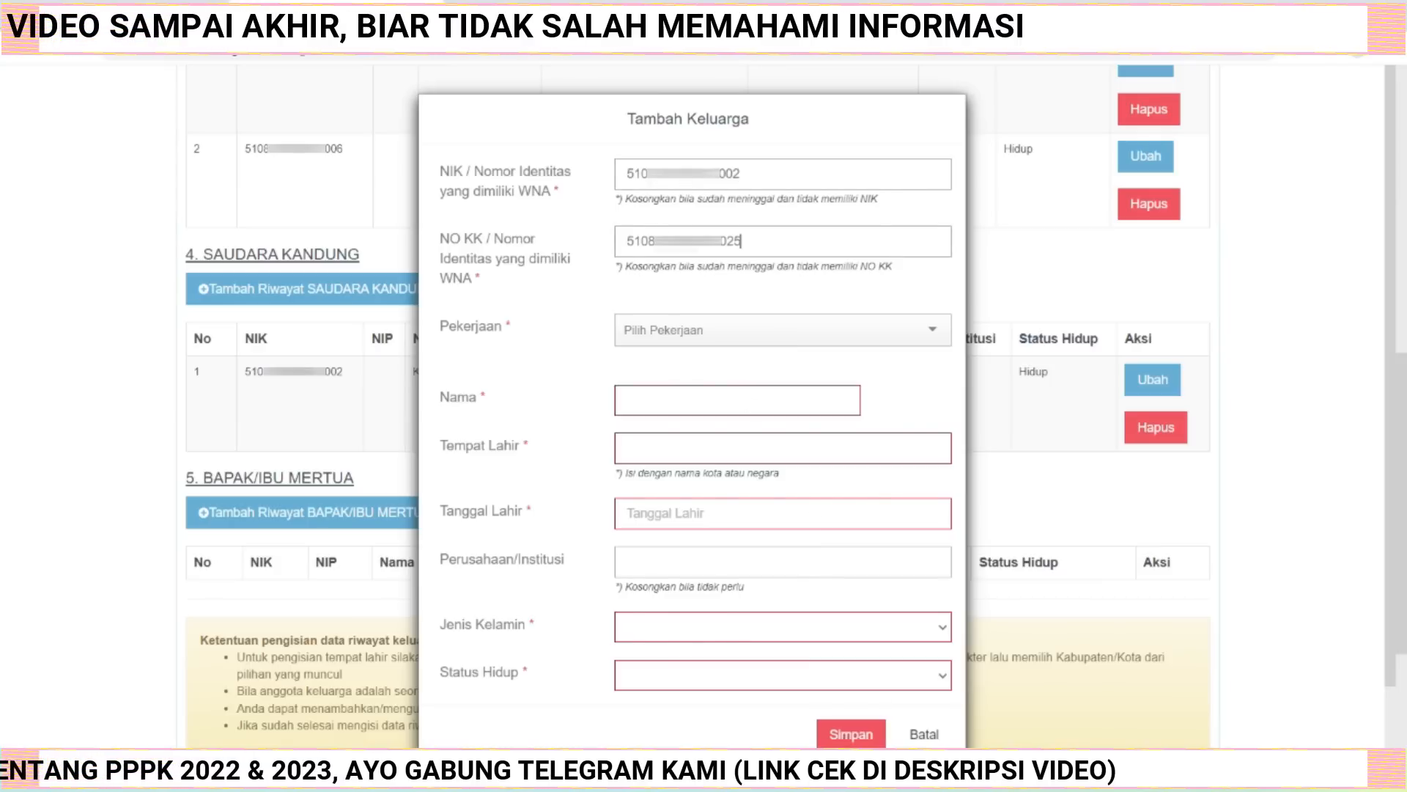
Filter the occupation list with kar and choose Karyawan Swasta.
click(929, 331)
text(k)
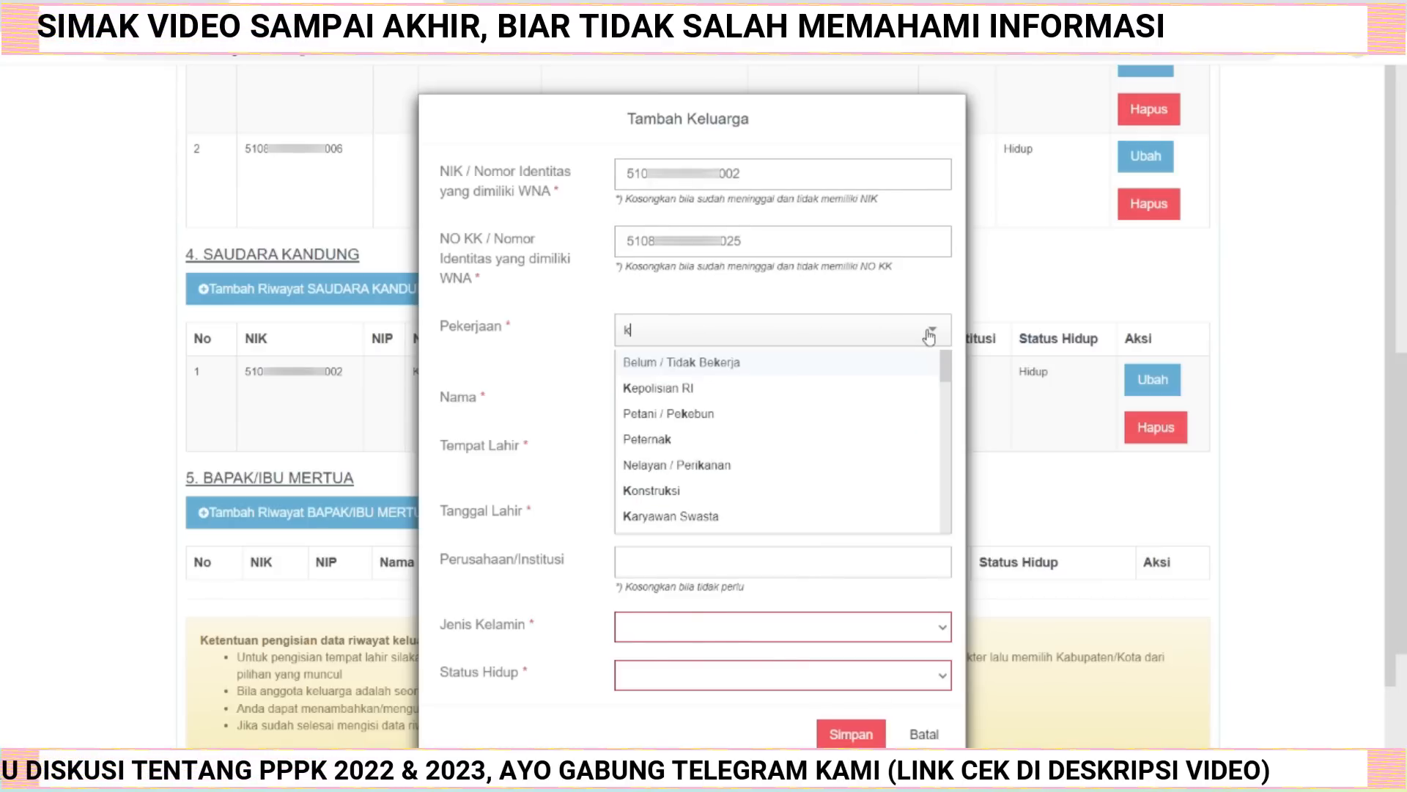
text(ar)
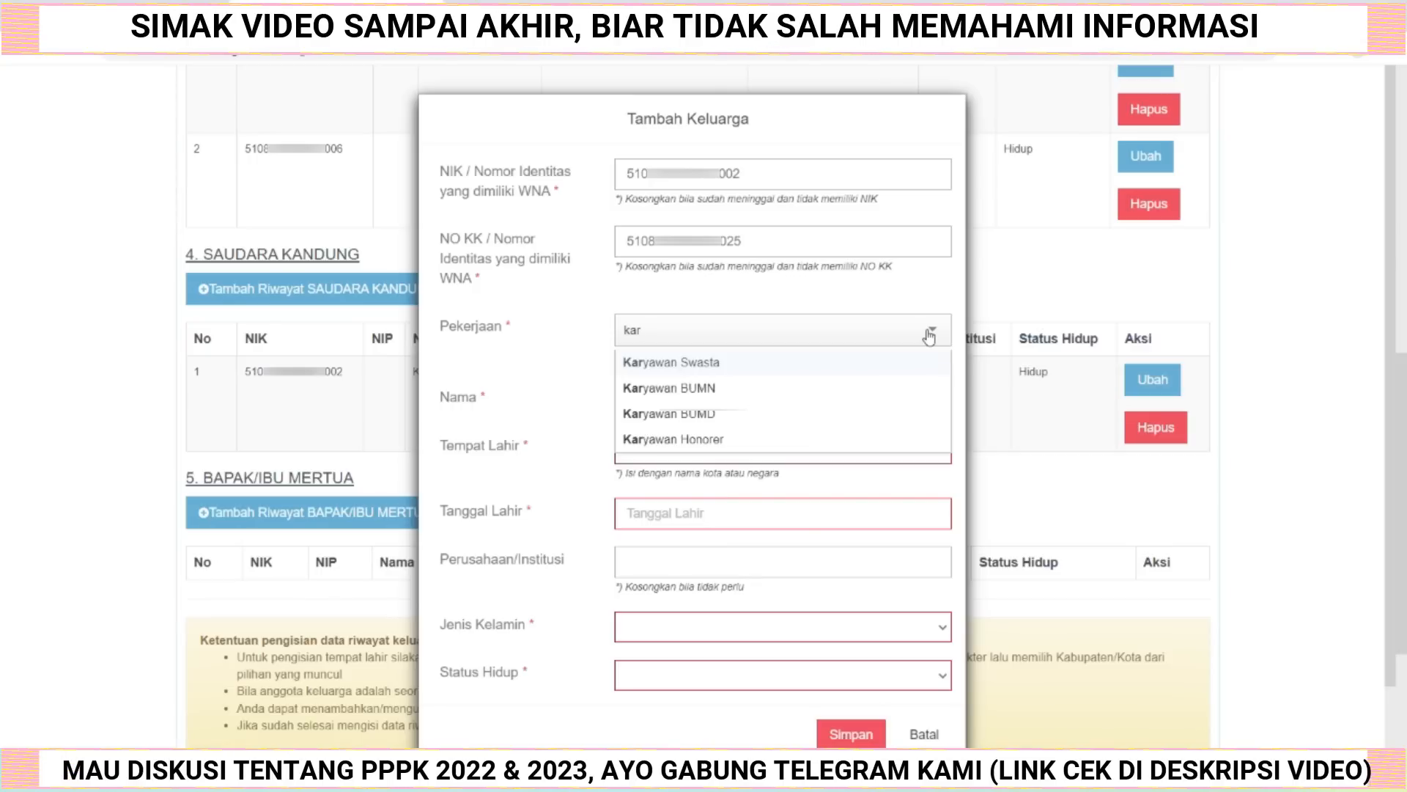
click(760, 367)
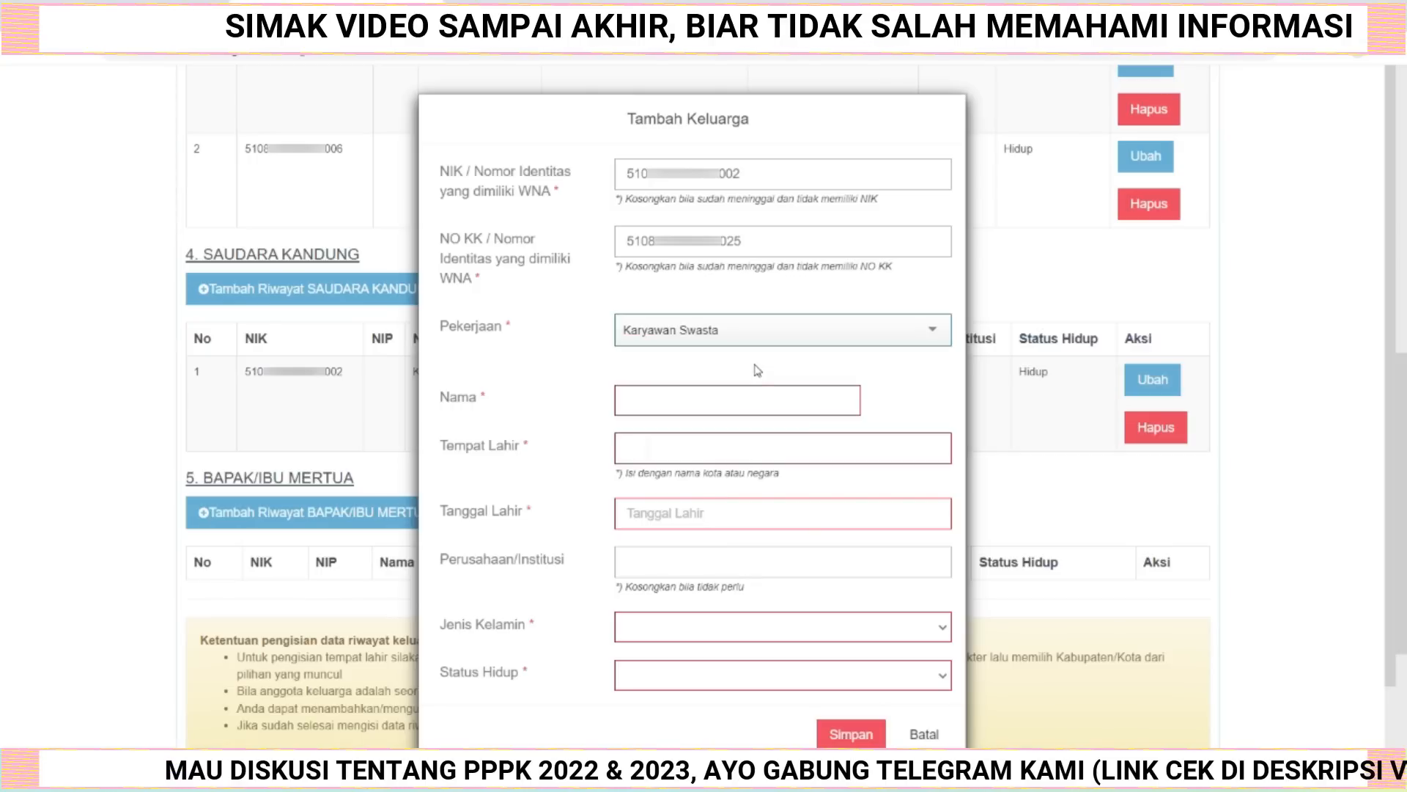
Paste the sibling's full name and pick the birthplace regency from the place suggestions.
click(643, 400)
key(ctrl+v)
key(Tab)
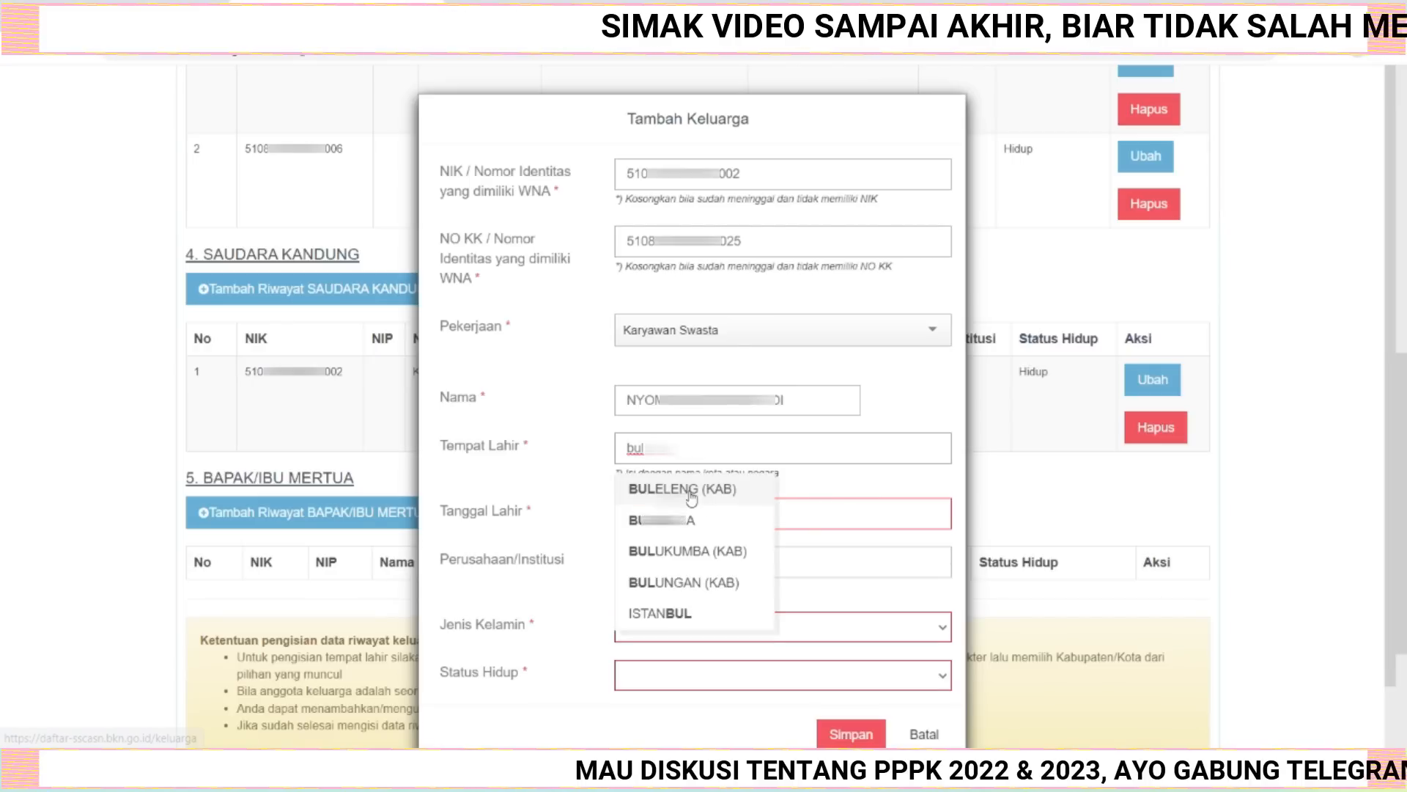
click(691, 489)
Pick a November 2001 birth date from the calendar picker, enter - as institution, and set gender to Pria.
click(697, 518)
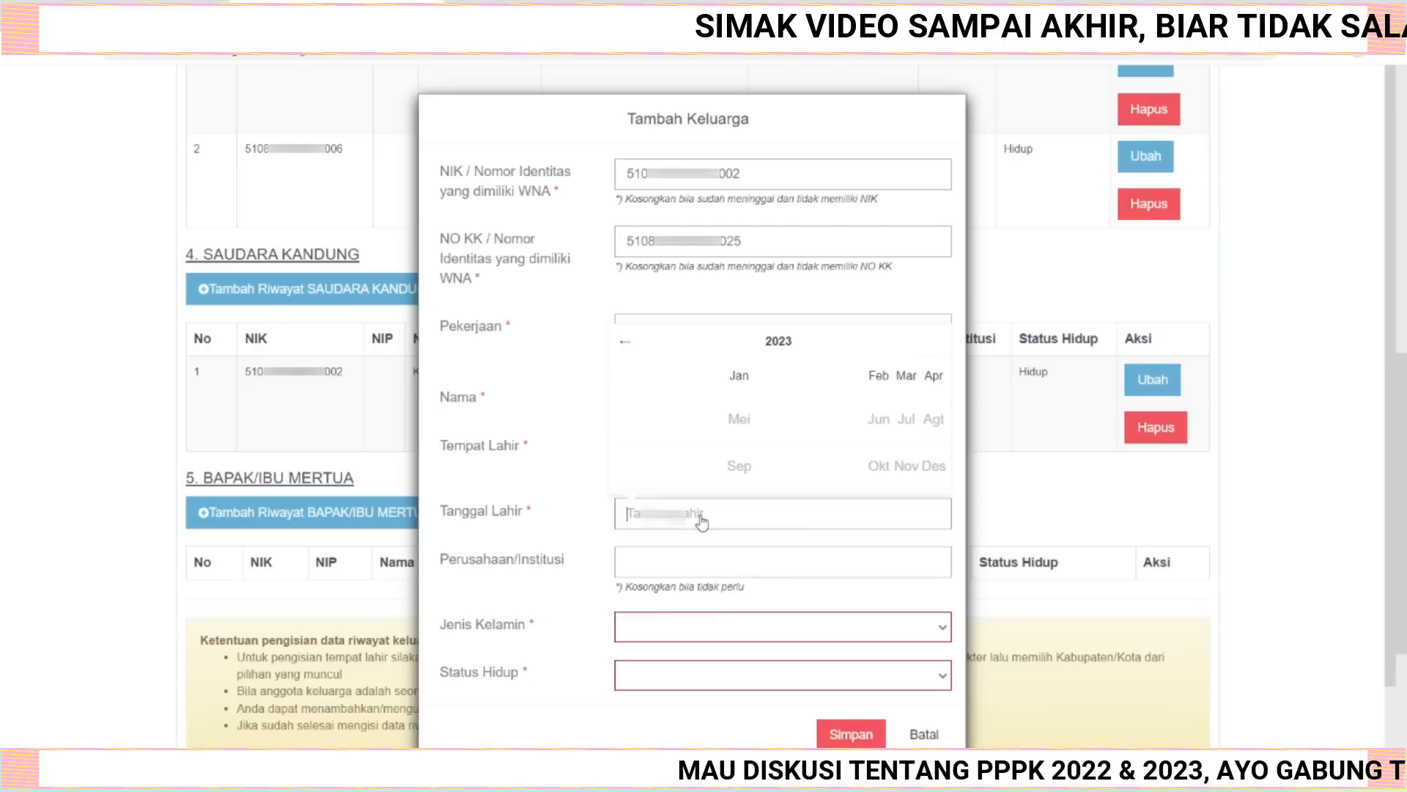
click(778, 346)
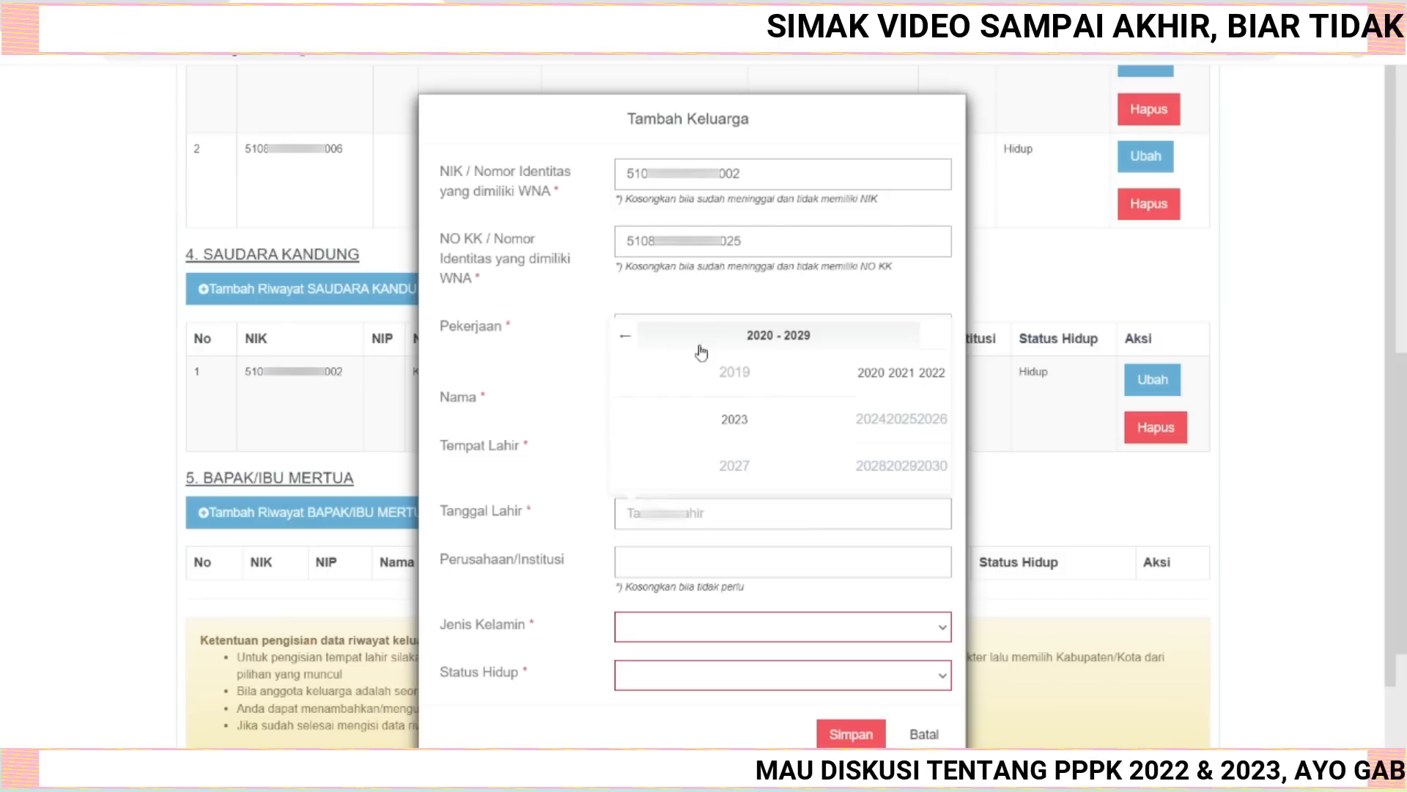
click(624, 340)
click(624, 340)
click(889, 378)
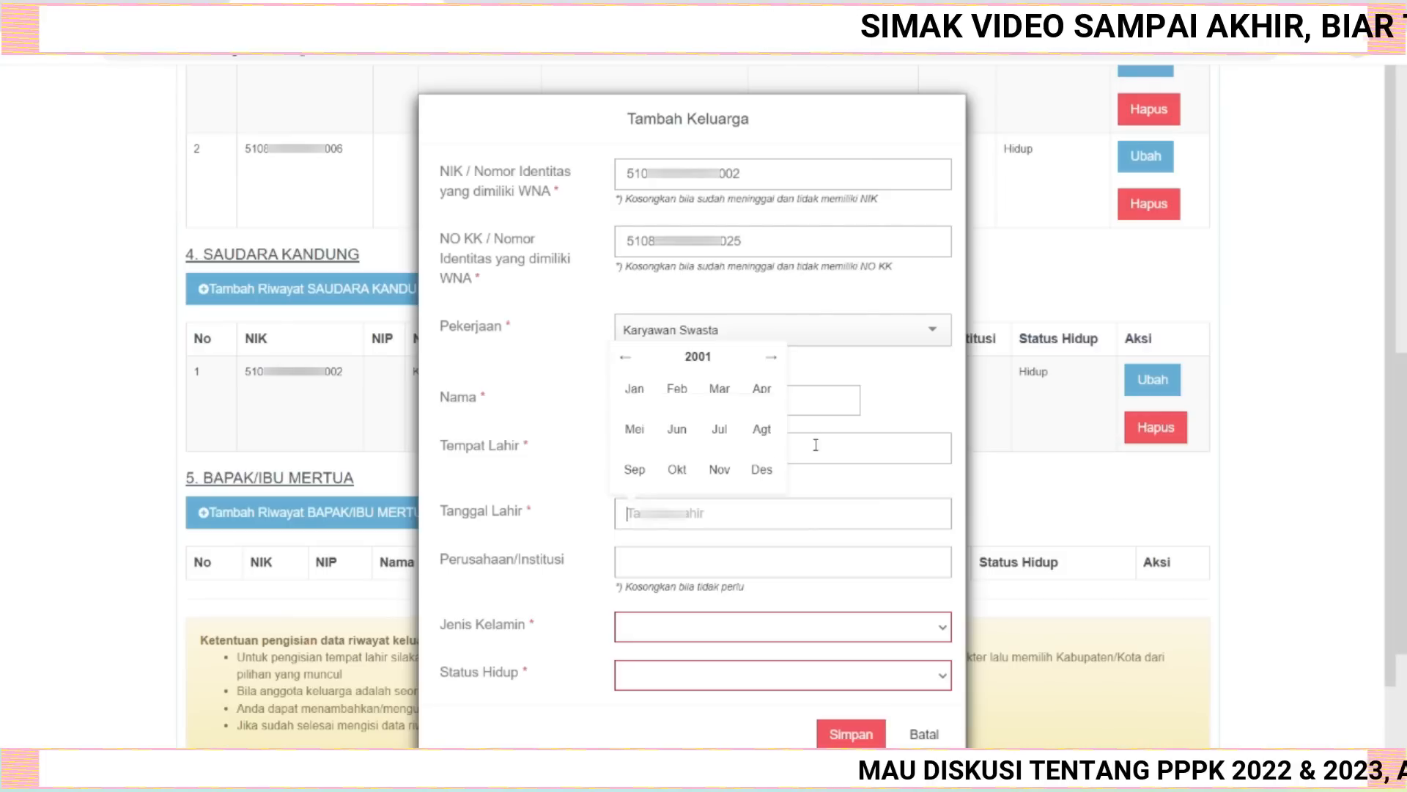
click(728, 475)
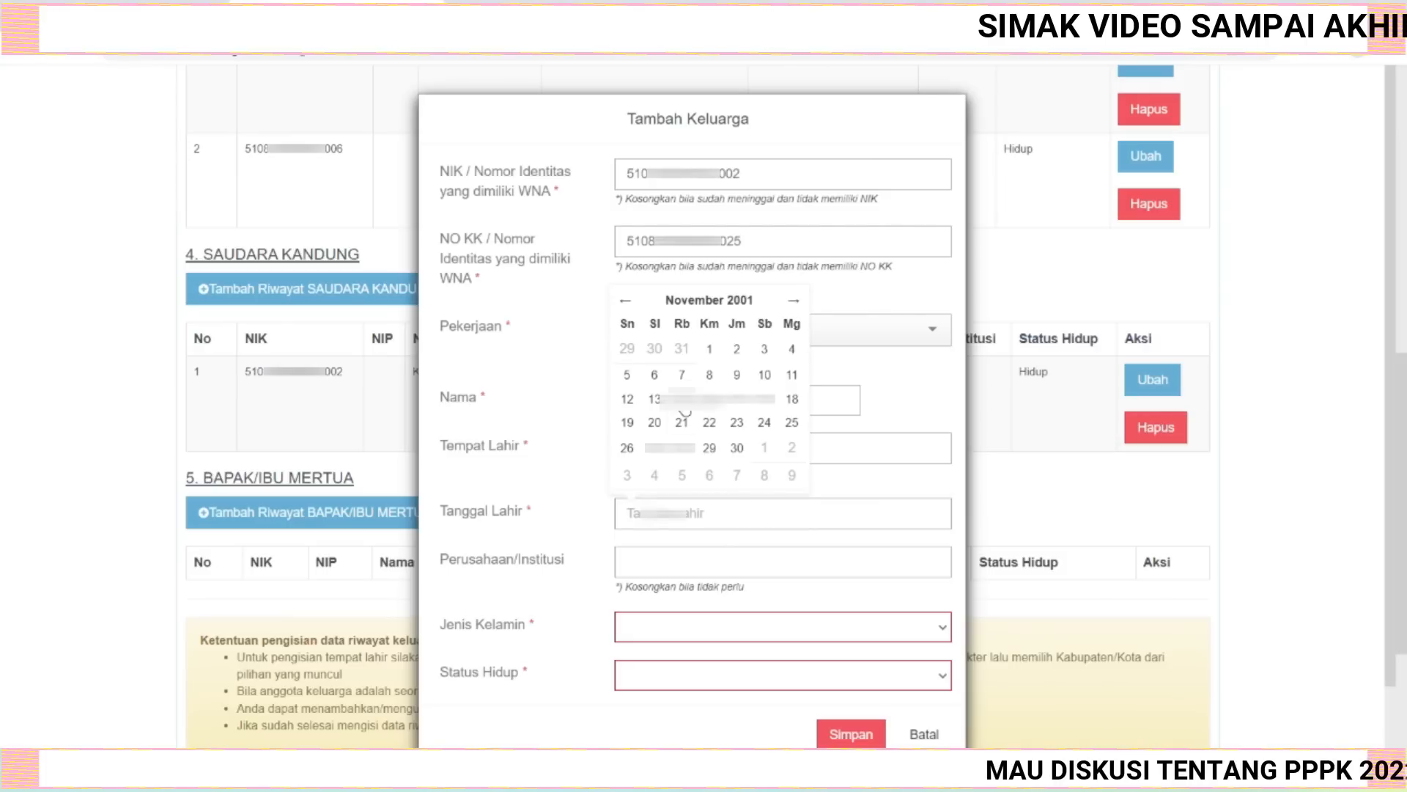
click(689, 412)
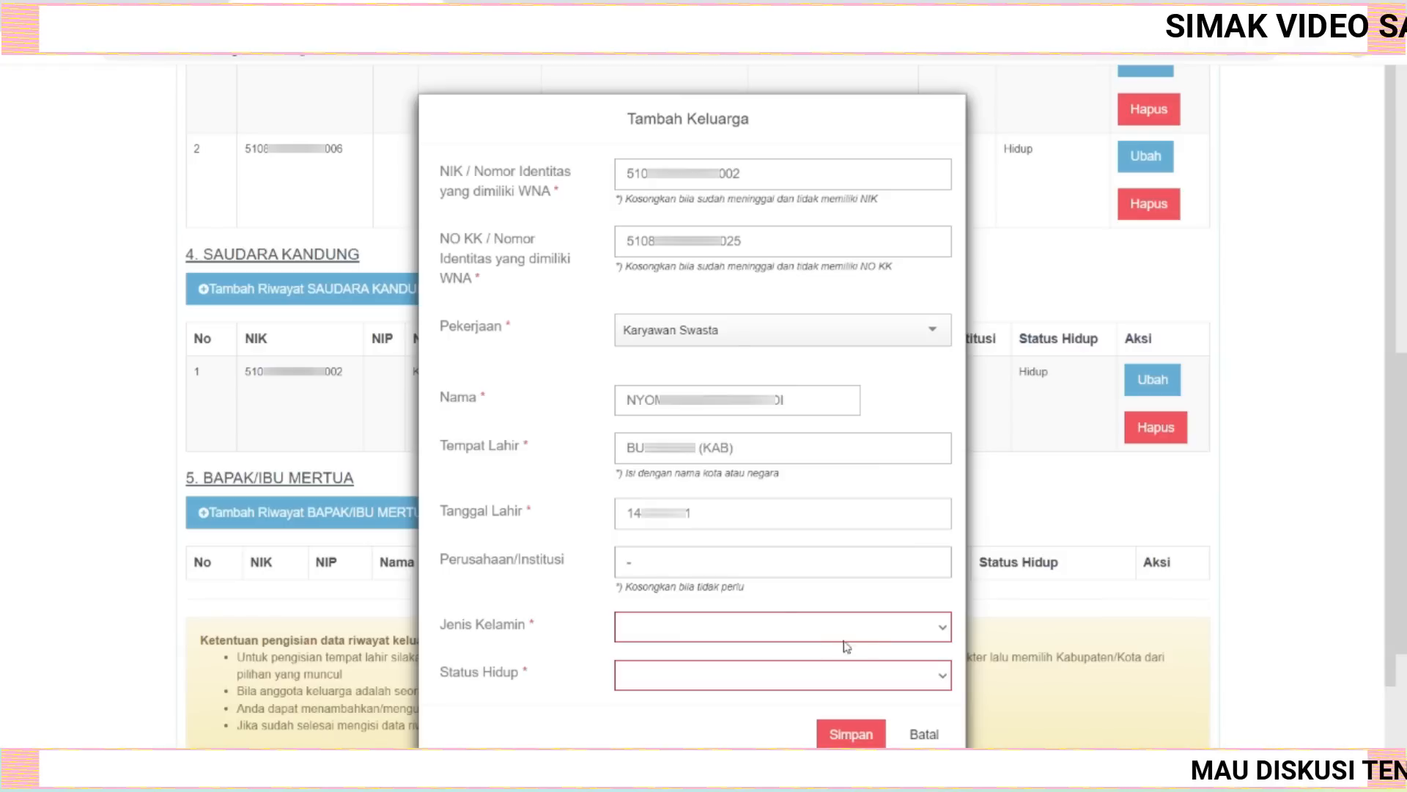
click(874, 633)
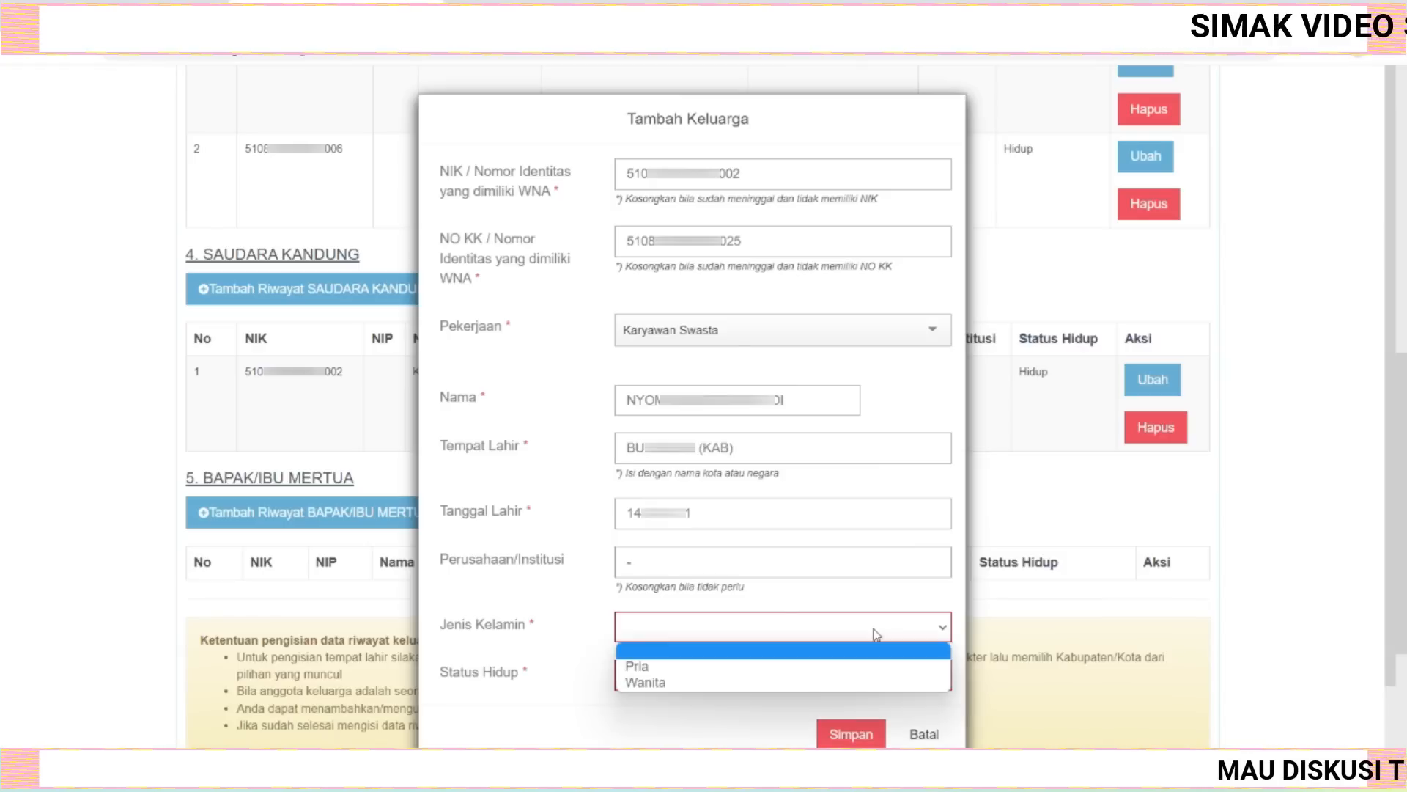
click(731, 666)
Set the living status to Hidup and save the sibling record.
click(895, 681)
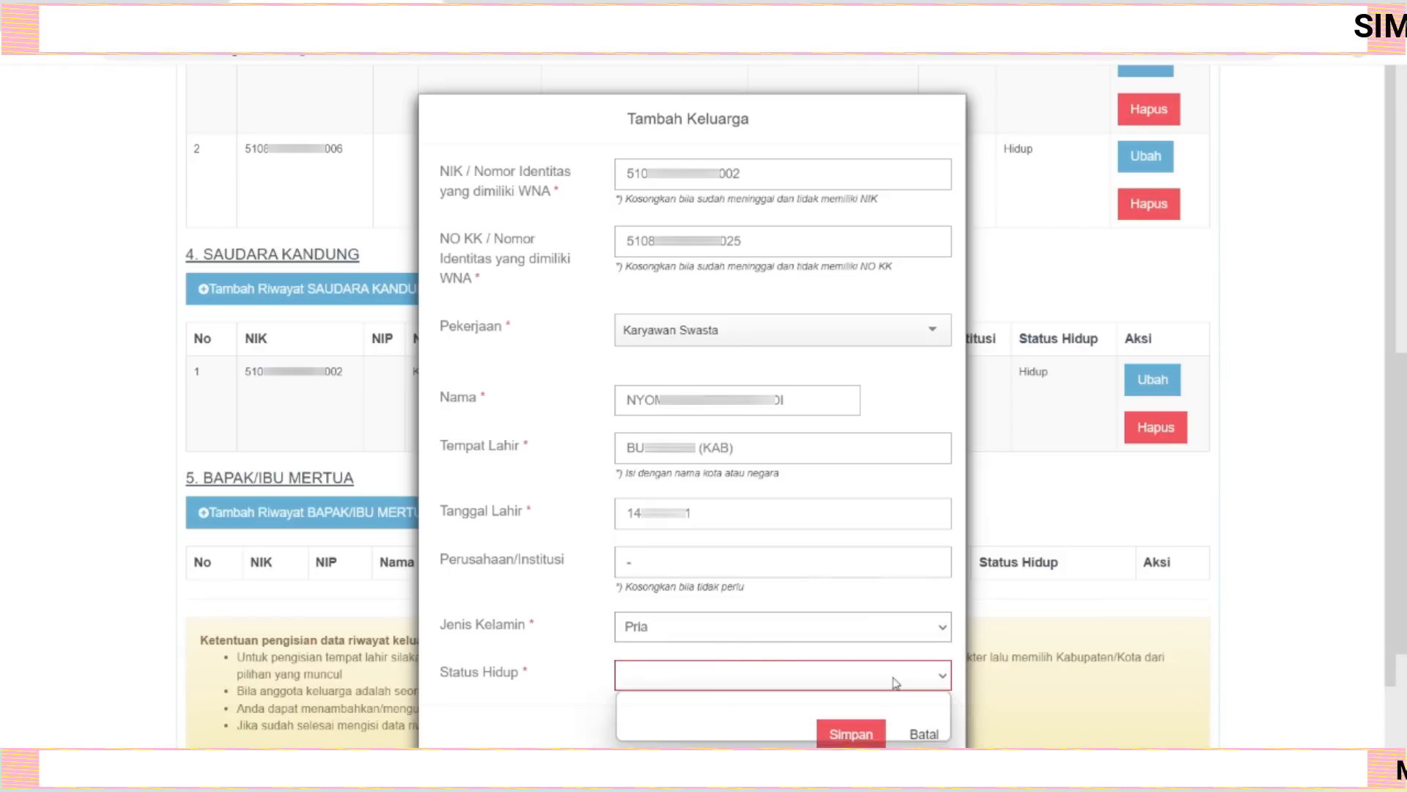
click(714, 718)
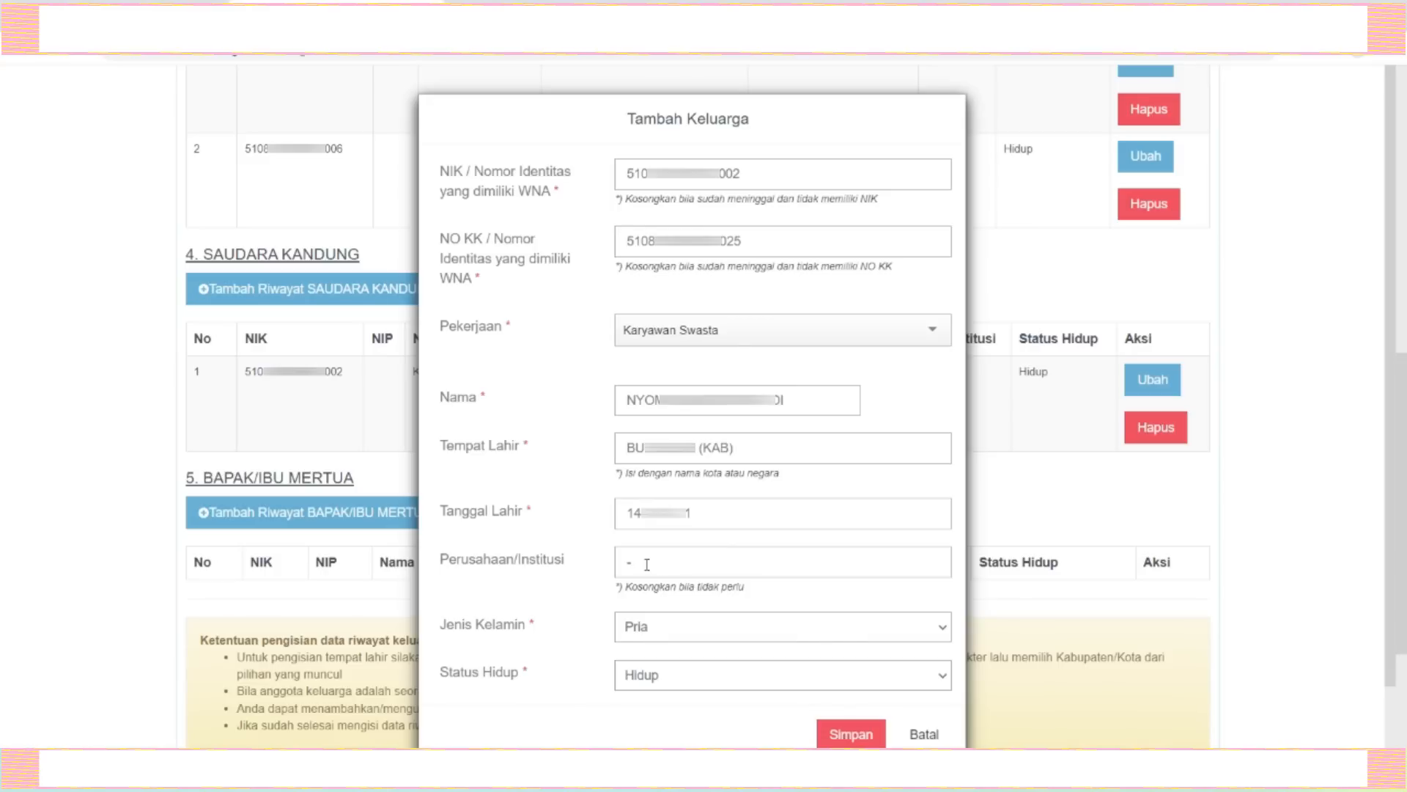
click(853, 735)
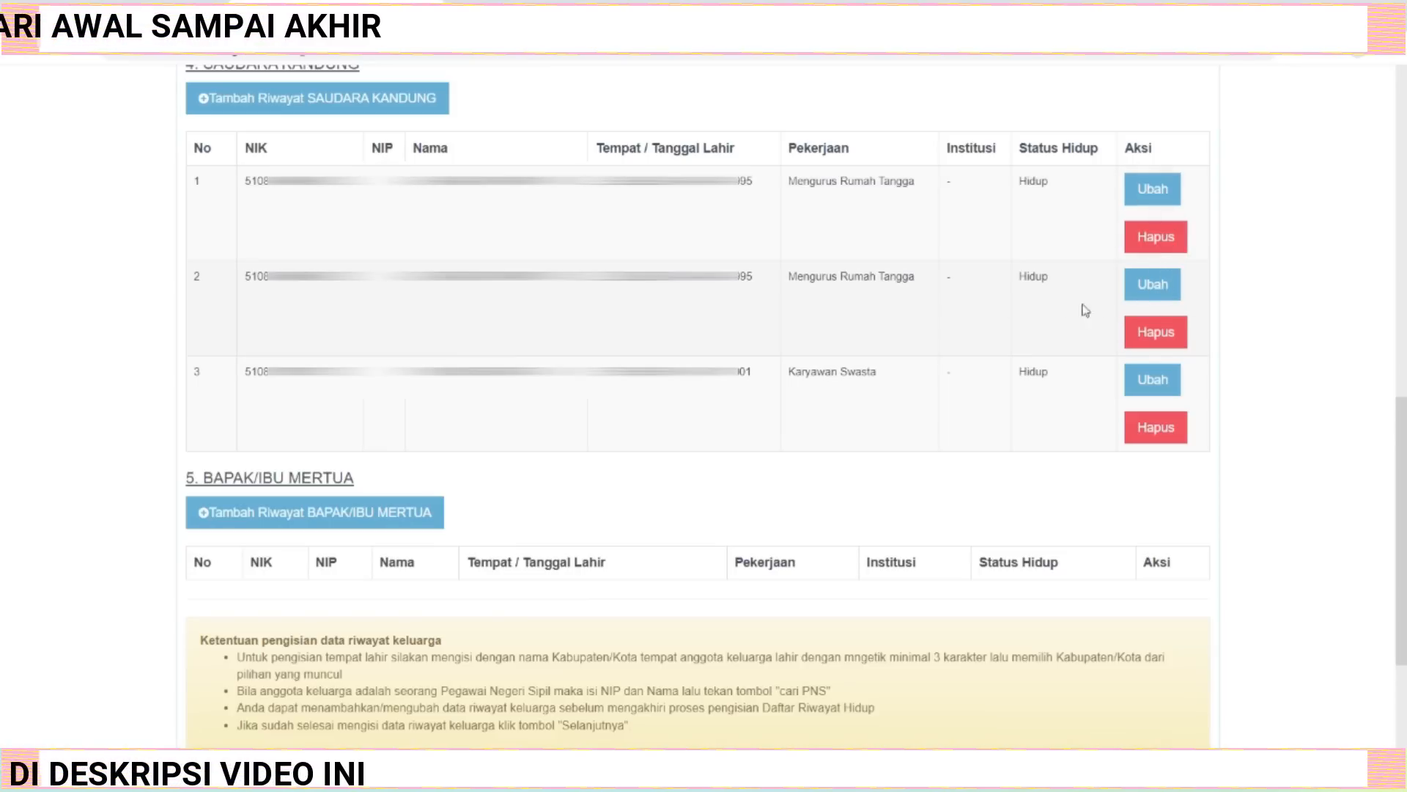
Delete the duplicate sibling record and continue to the Organisasi section.
click(1141, 335)
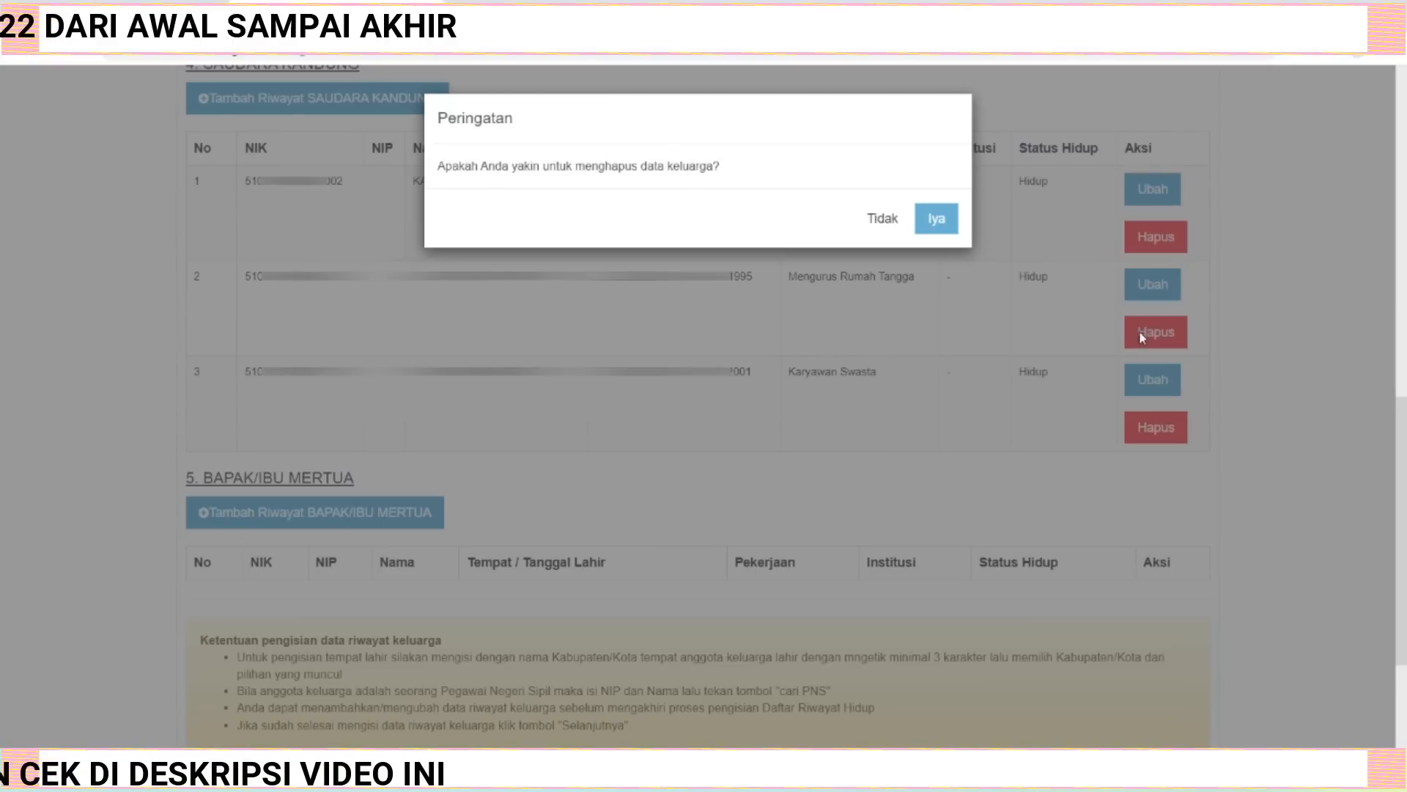
click(933, 220)
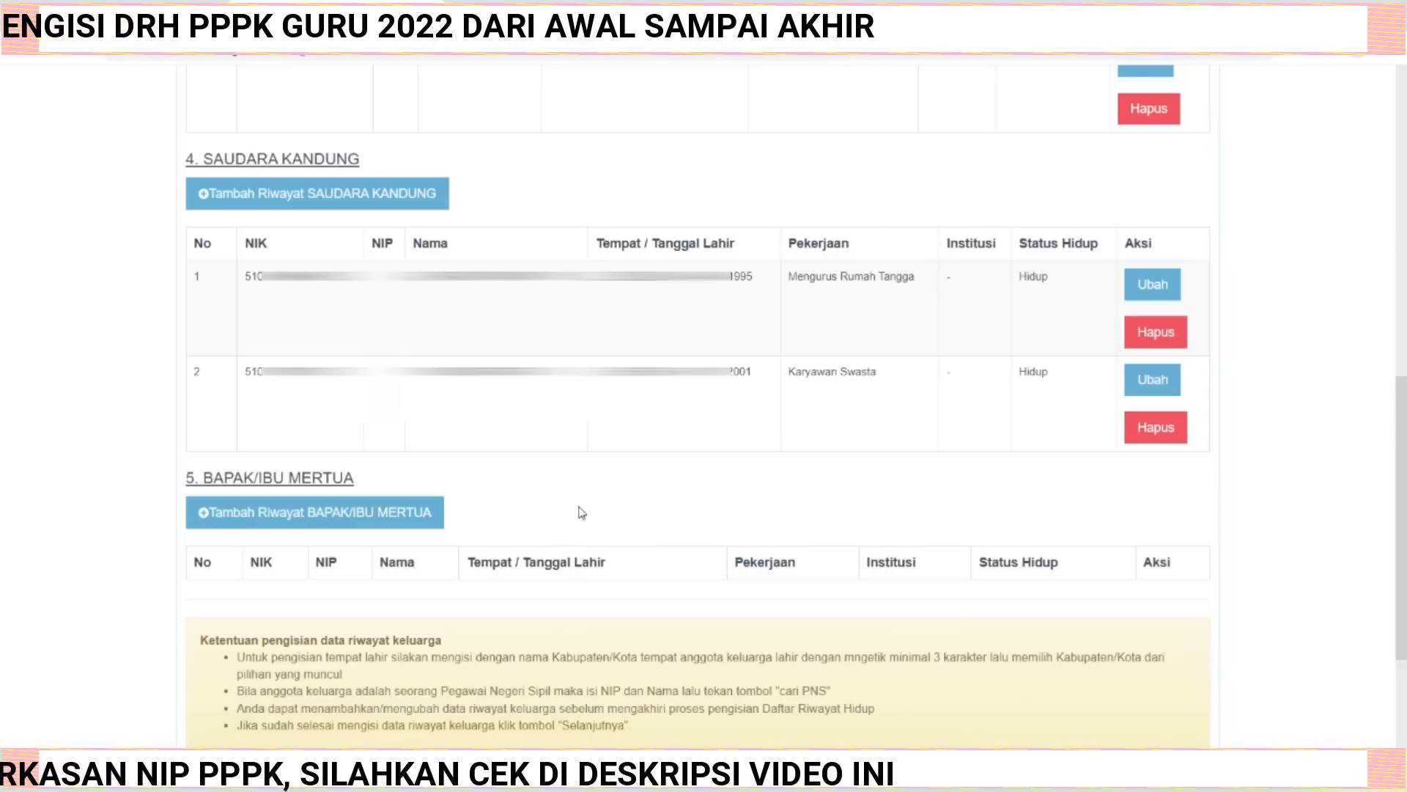
scroll(579, 511, down, 3)
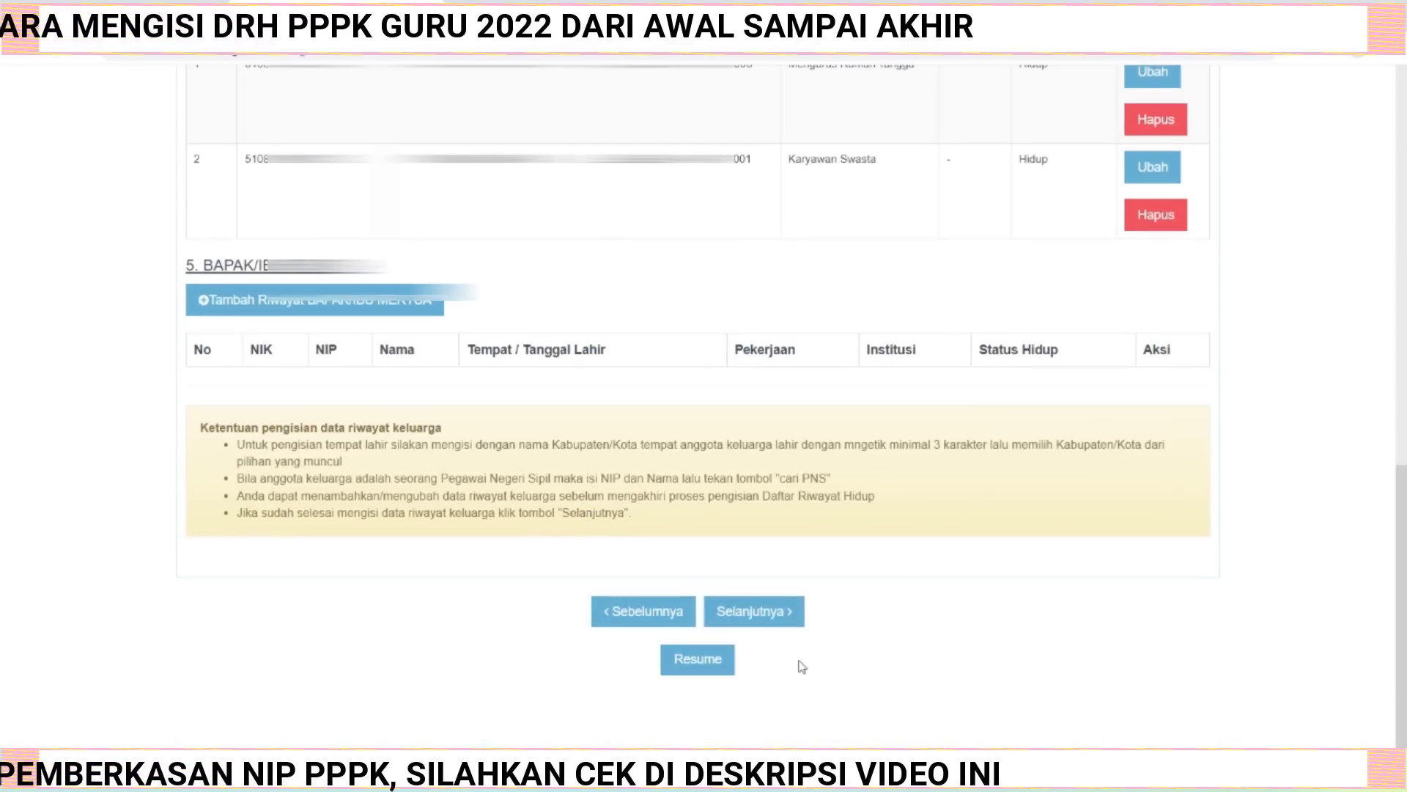
click(760, 616)
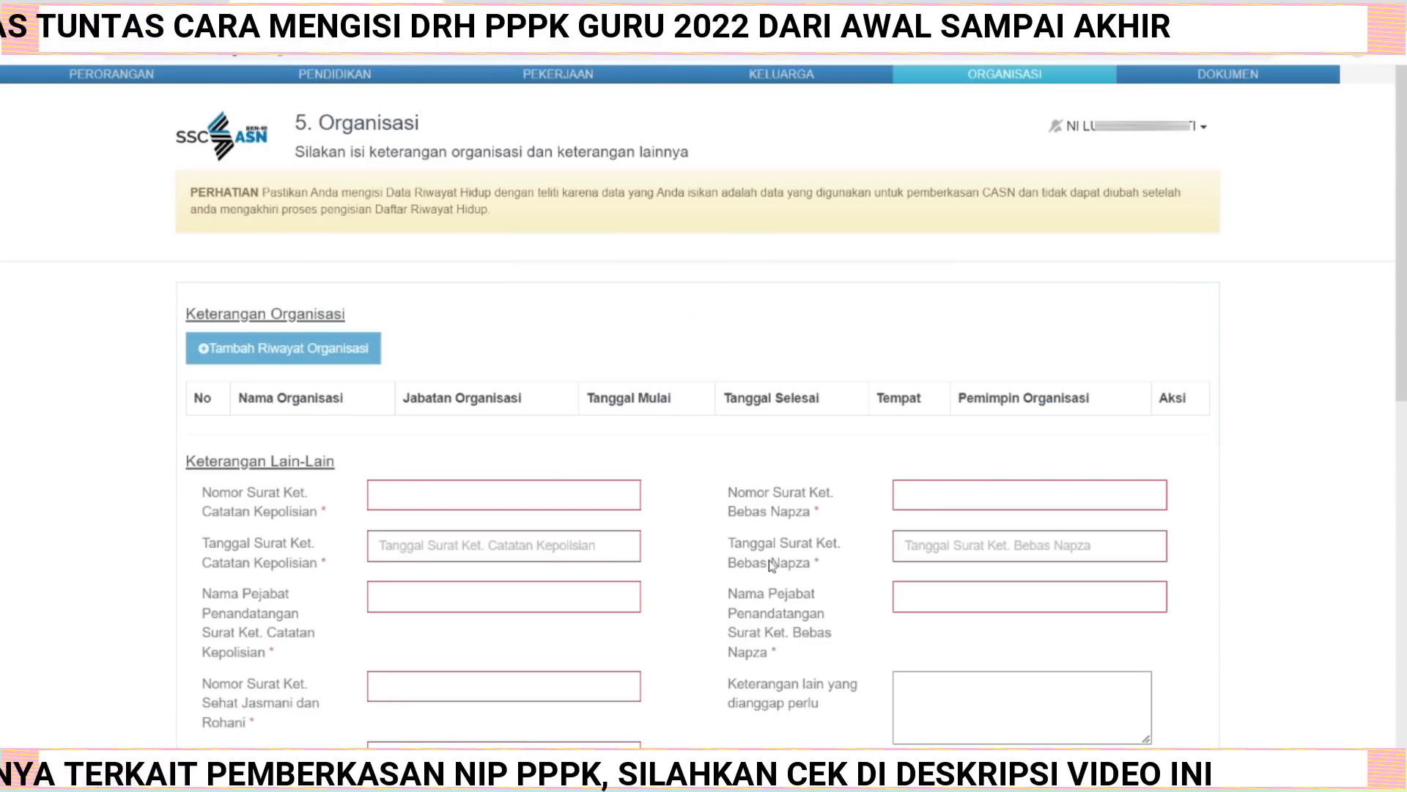
scroll(771, 565, down, 1)
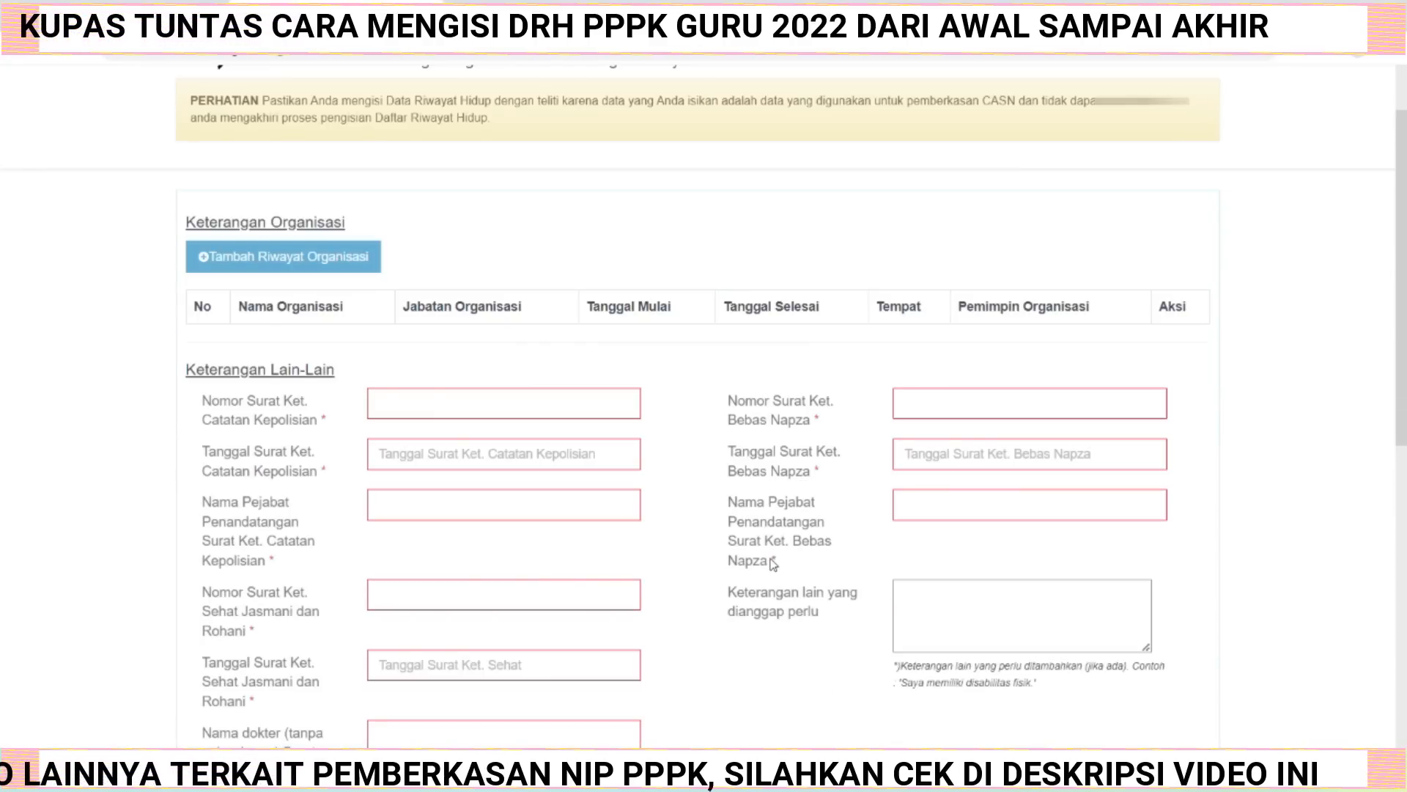
scroll(773, 563, down, 1)
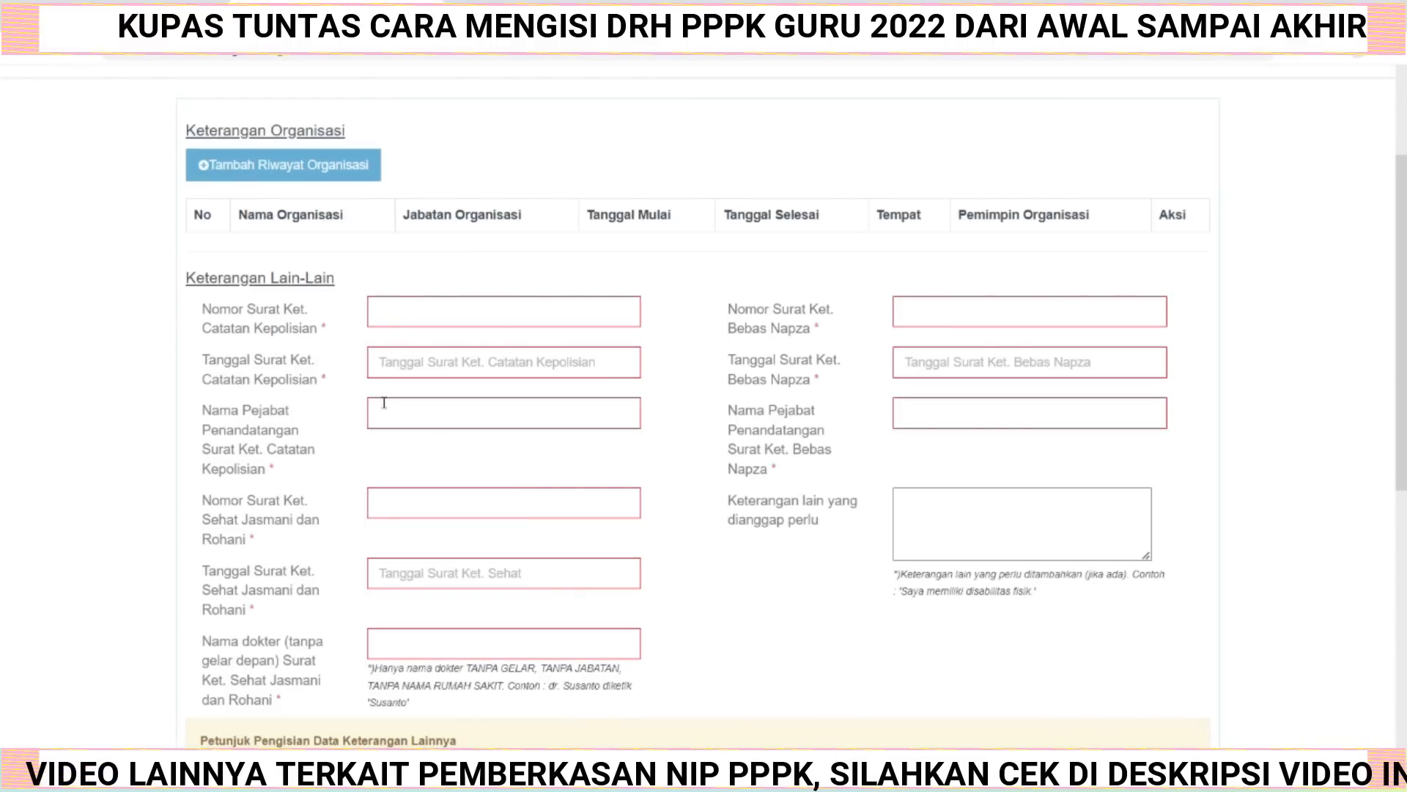
click(317, 169)
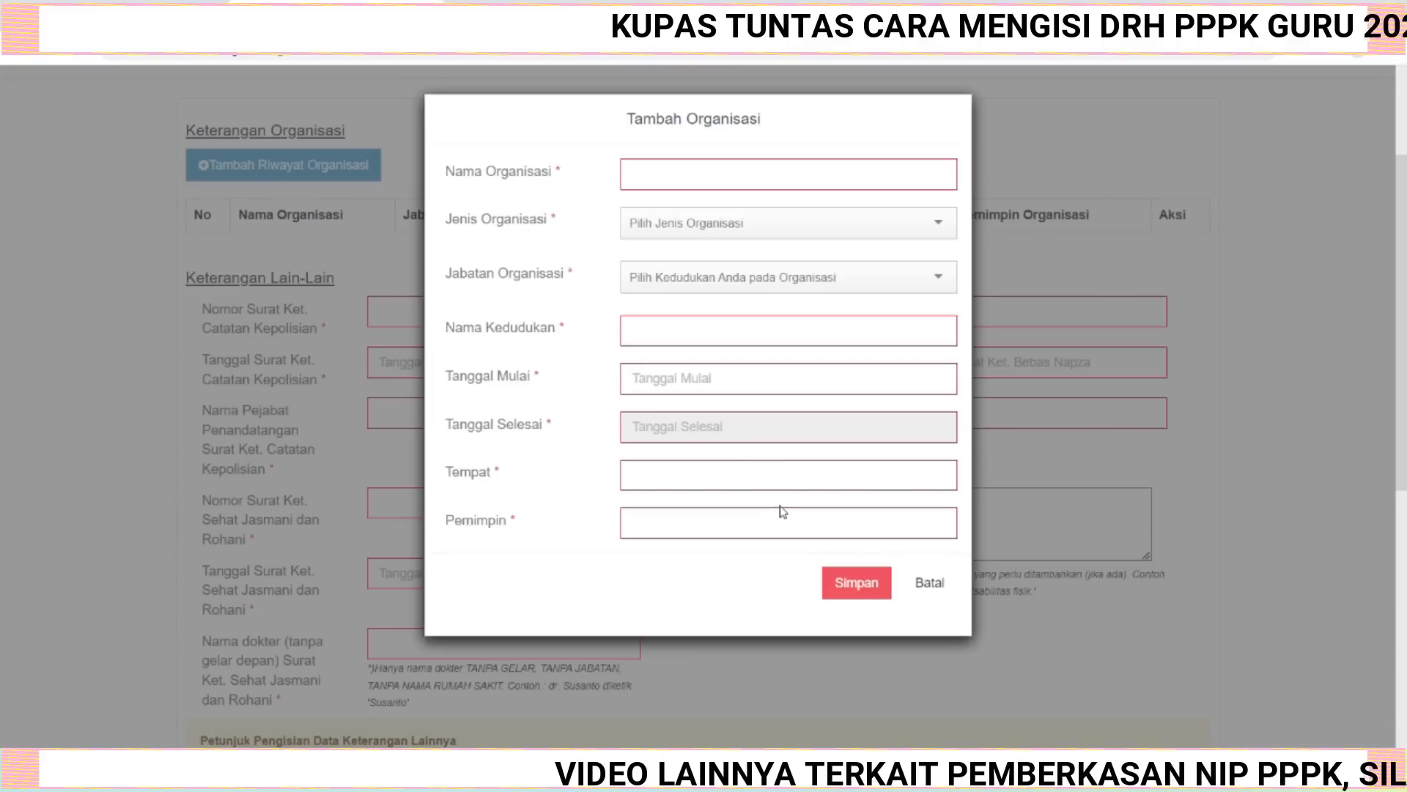
click(929, 583)
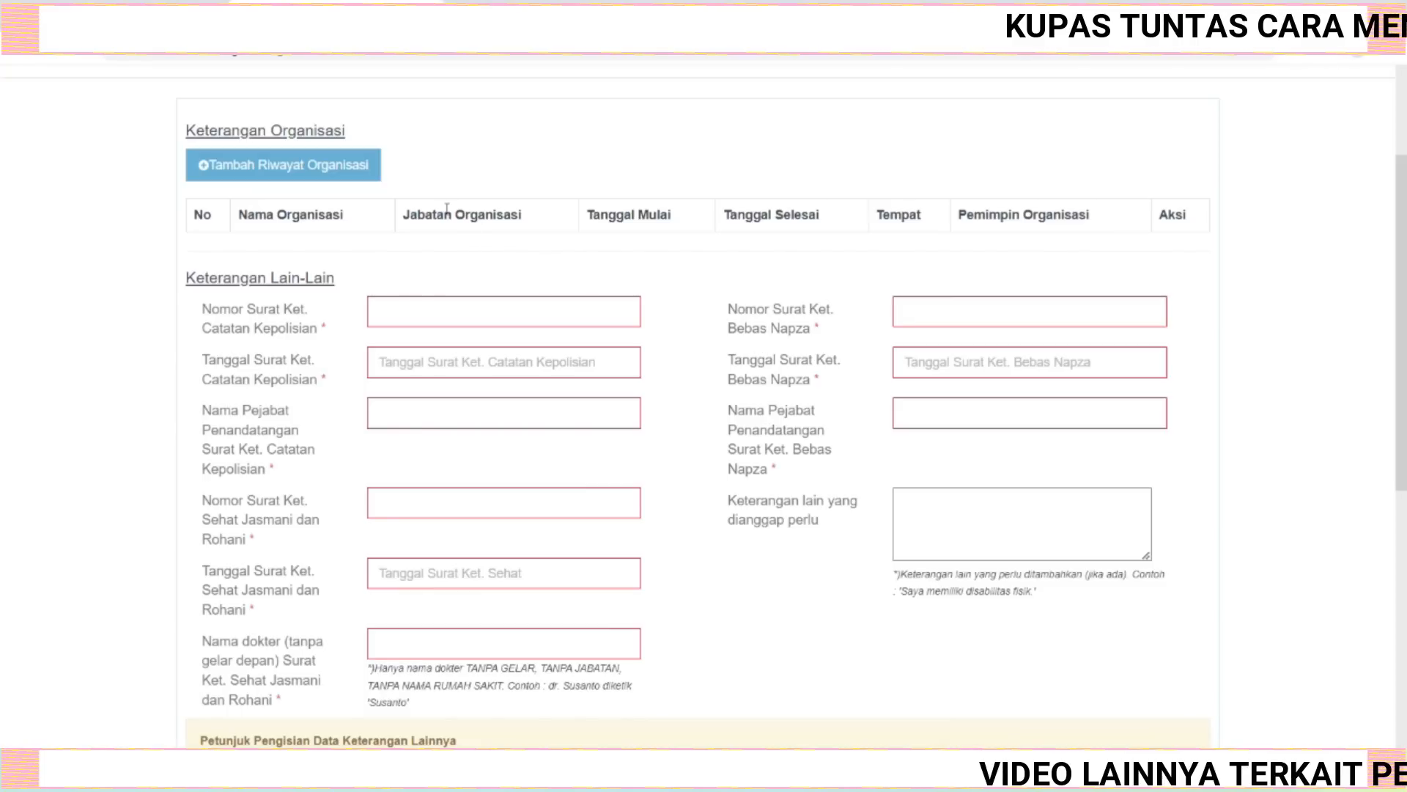
Open the police record certificate PDF and tick its certificate number with the Draw pen.
scroll(488, 256, down, 1)
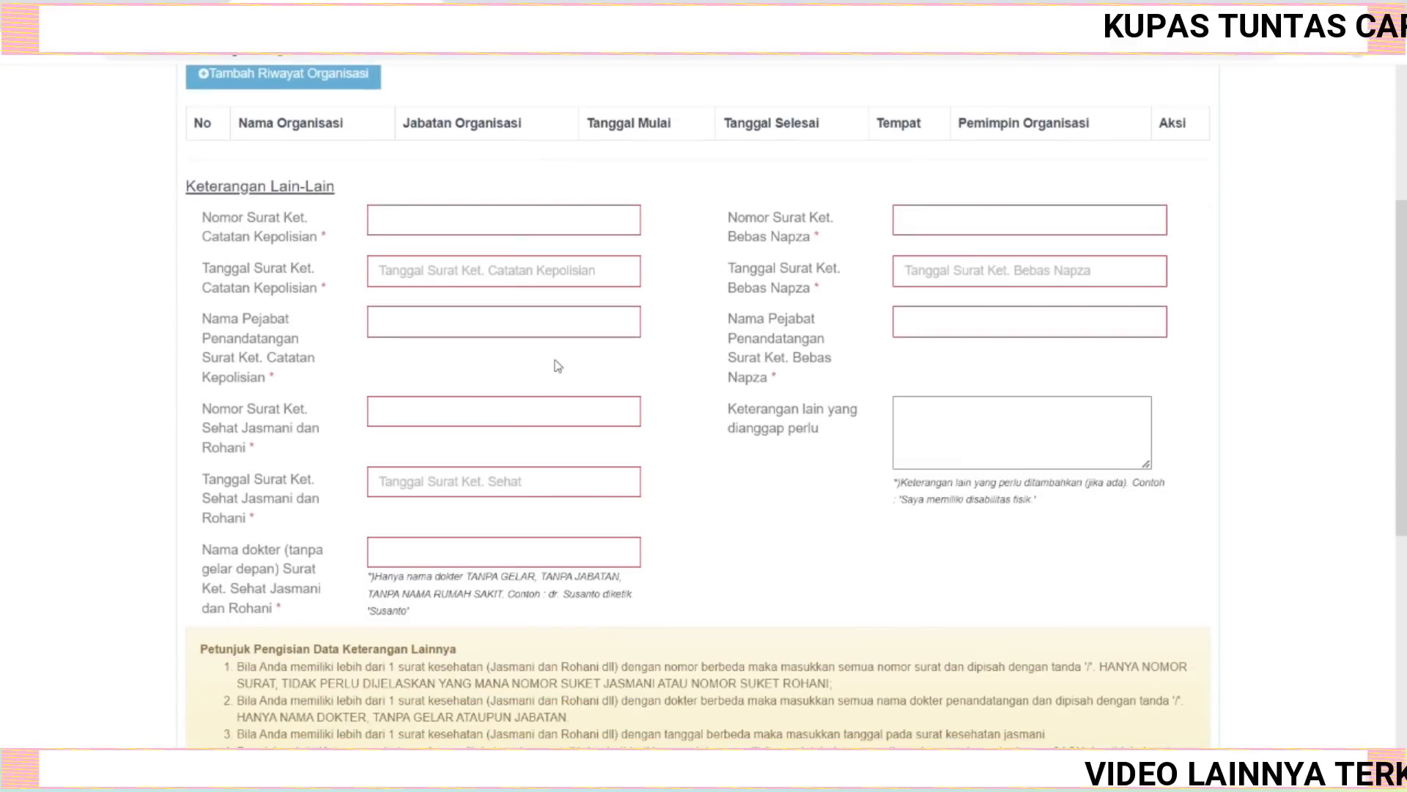
scroll(558, 370, down, 1)
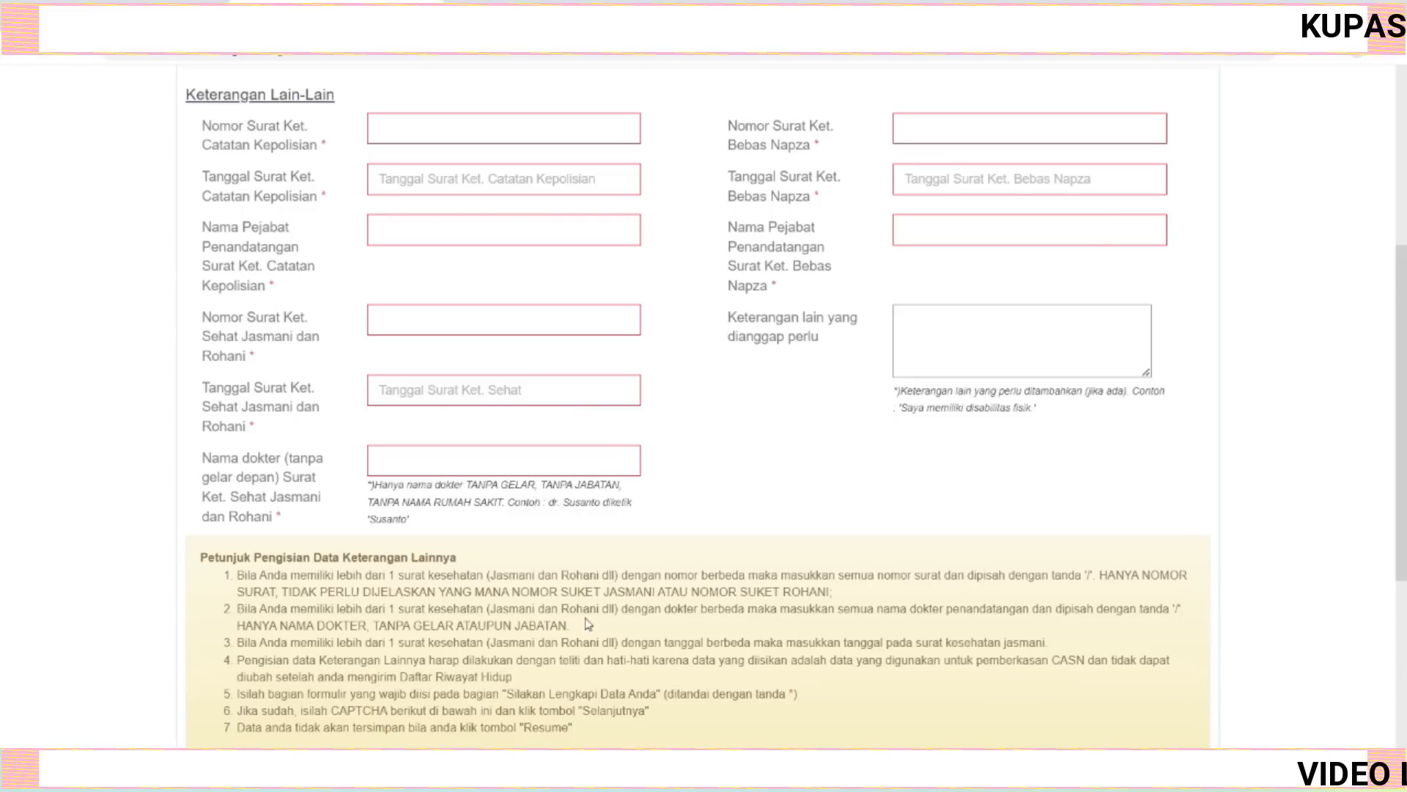
scroll(579, 626, down, 1)
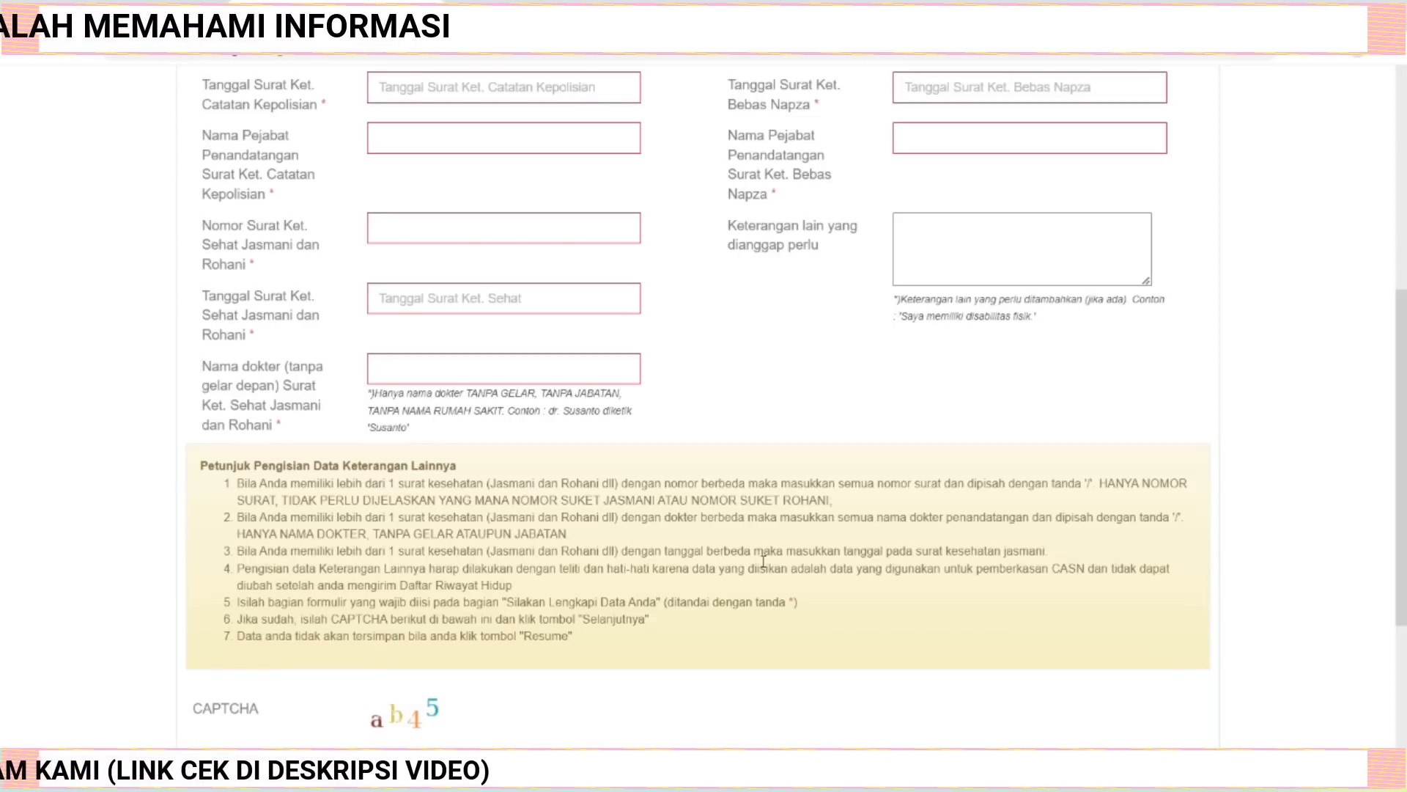
scroll(942, 608, up, 3)
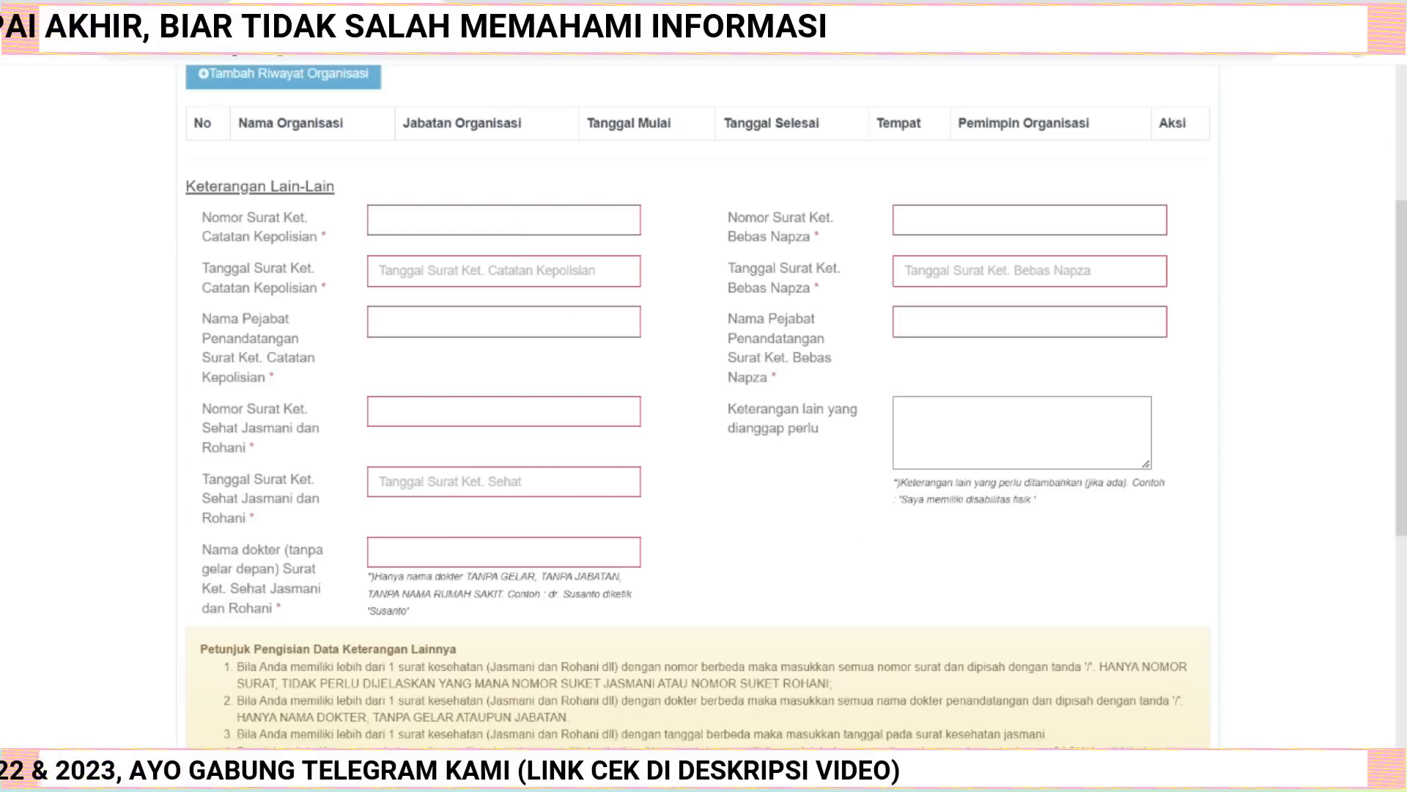
click(752, 771)
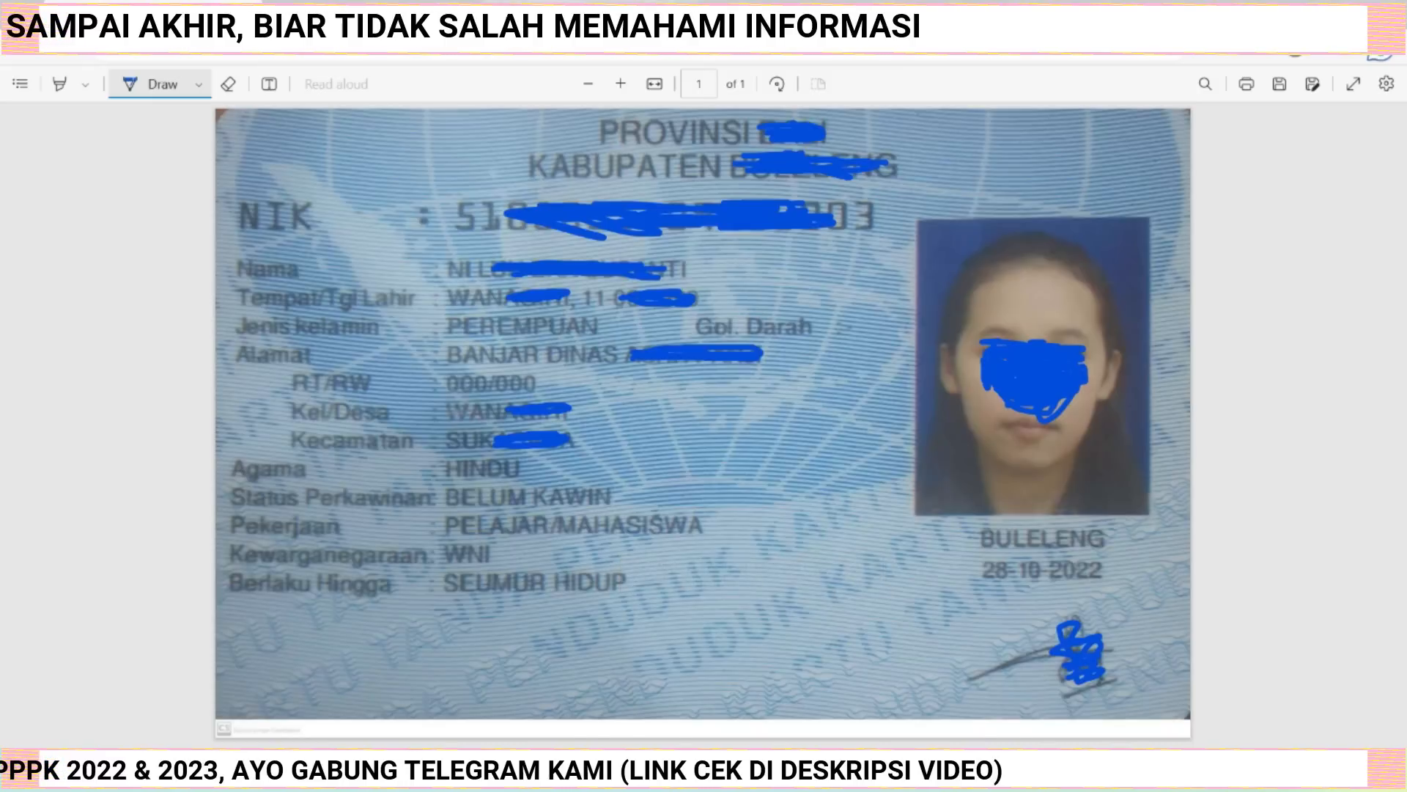
click(590, 15)
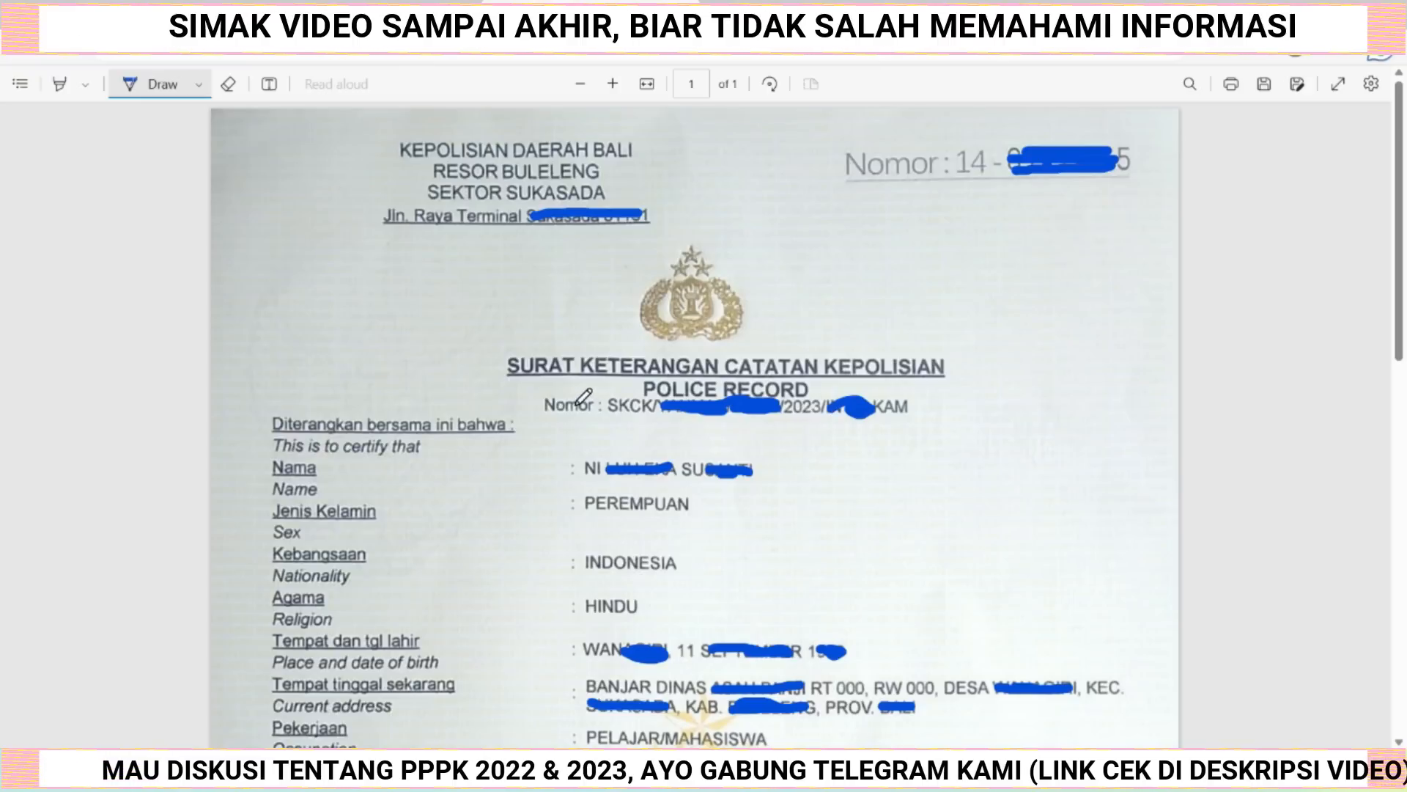
drag(917, 402, 964, 379)
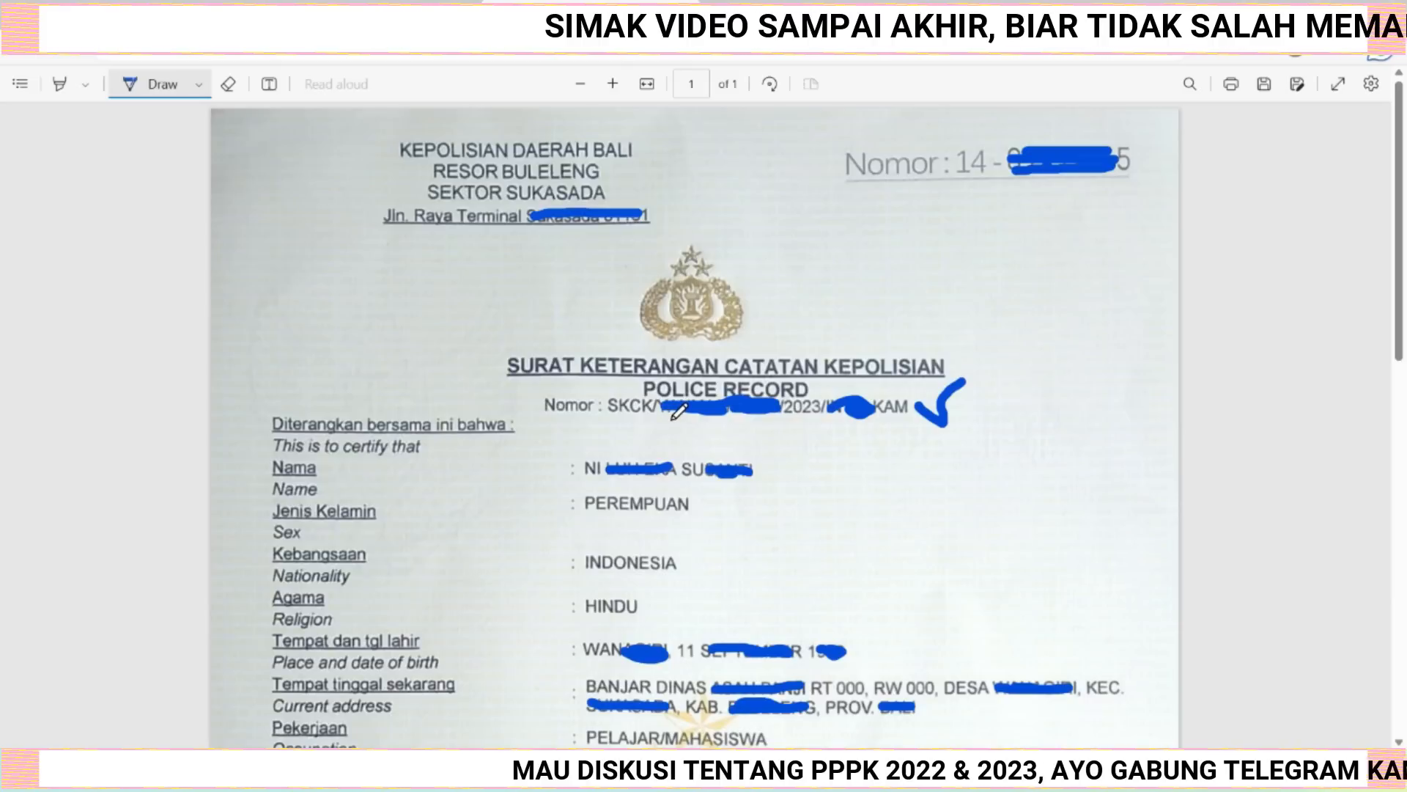
Tick the issue date, signing officer and purpose lines on the police certificate with check marks.
scroll(736, 478, down, 5)
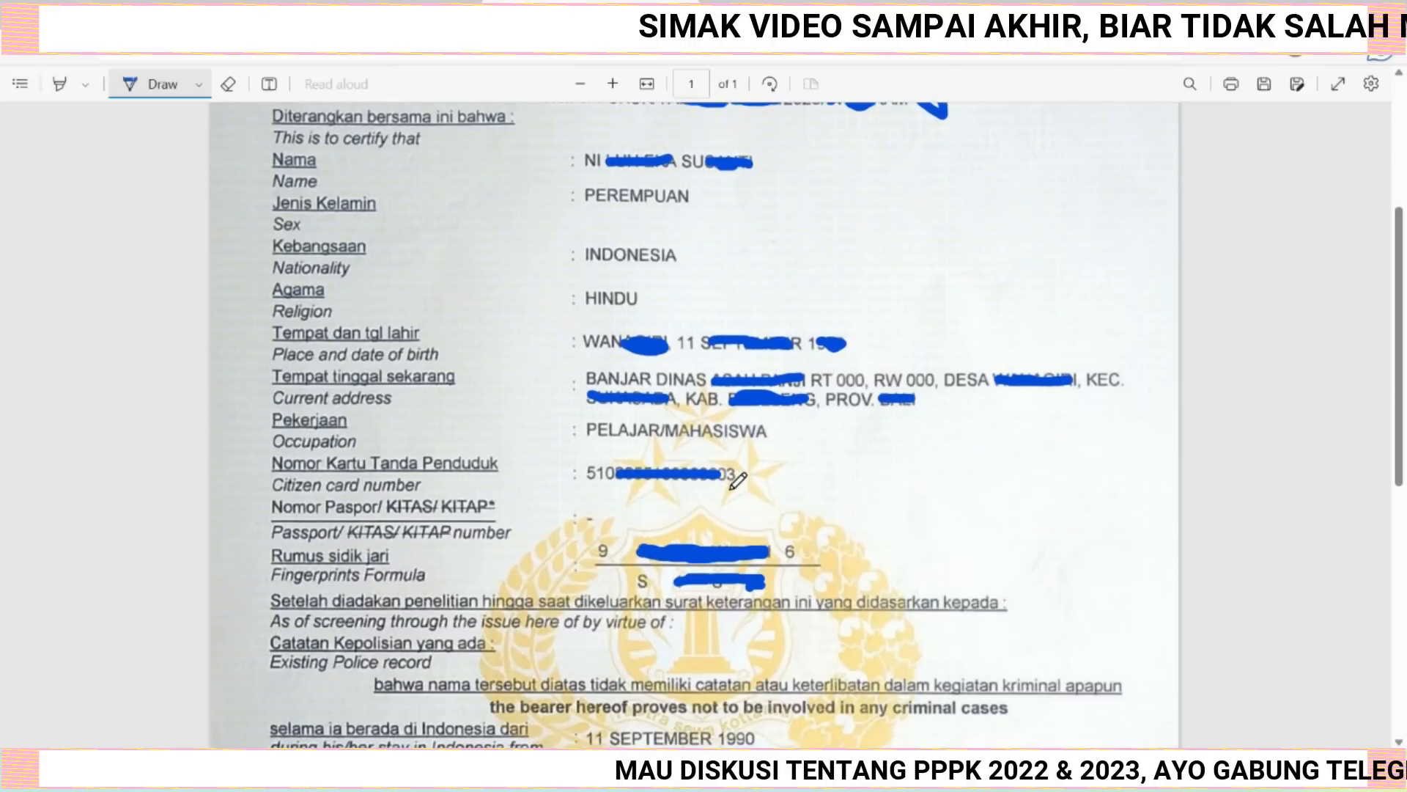
scroll(737, 480, down, 3)
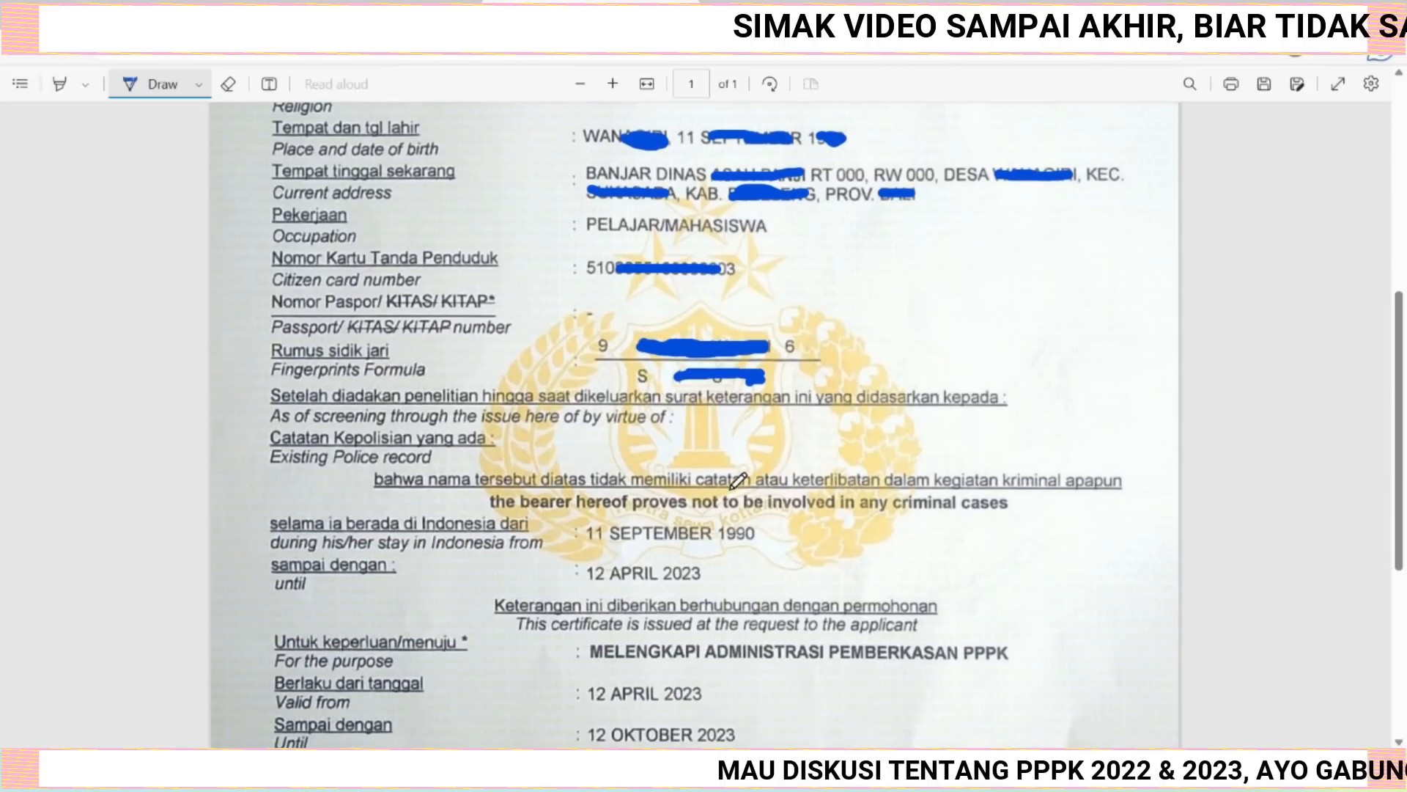
scroll(737, 480, down, 5)
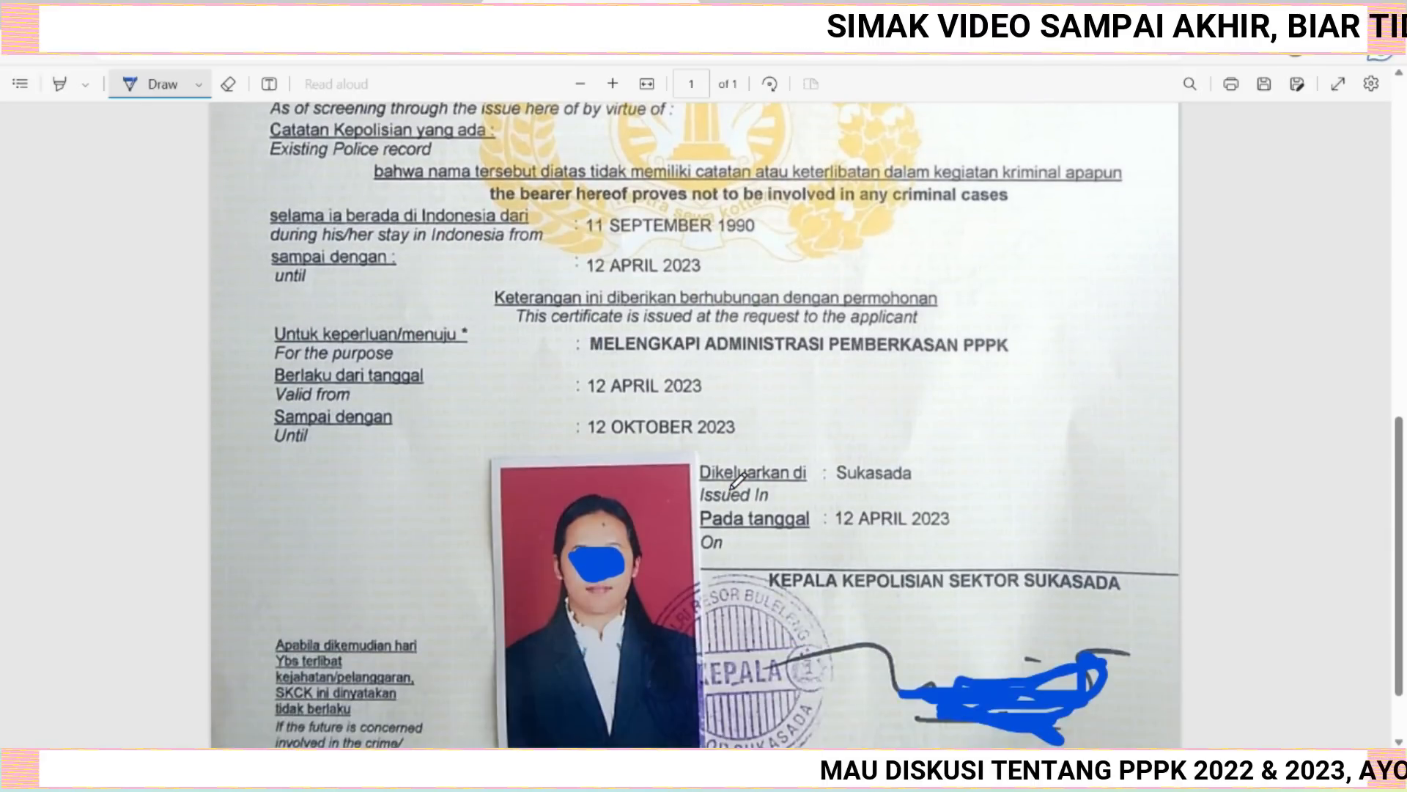
scroll(737, 480, down, 2)
click(958, 430)
drag(961, 431, 989, 416)
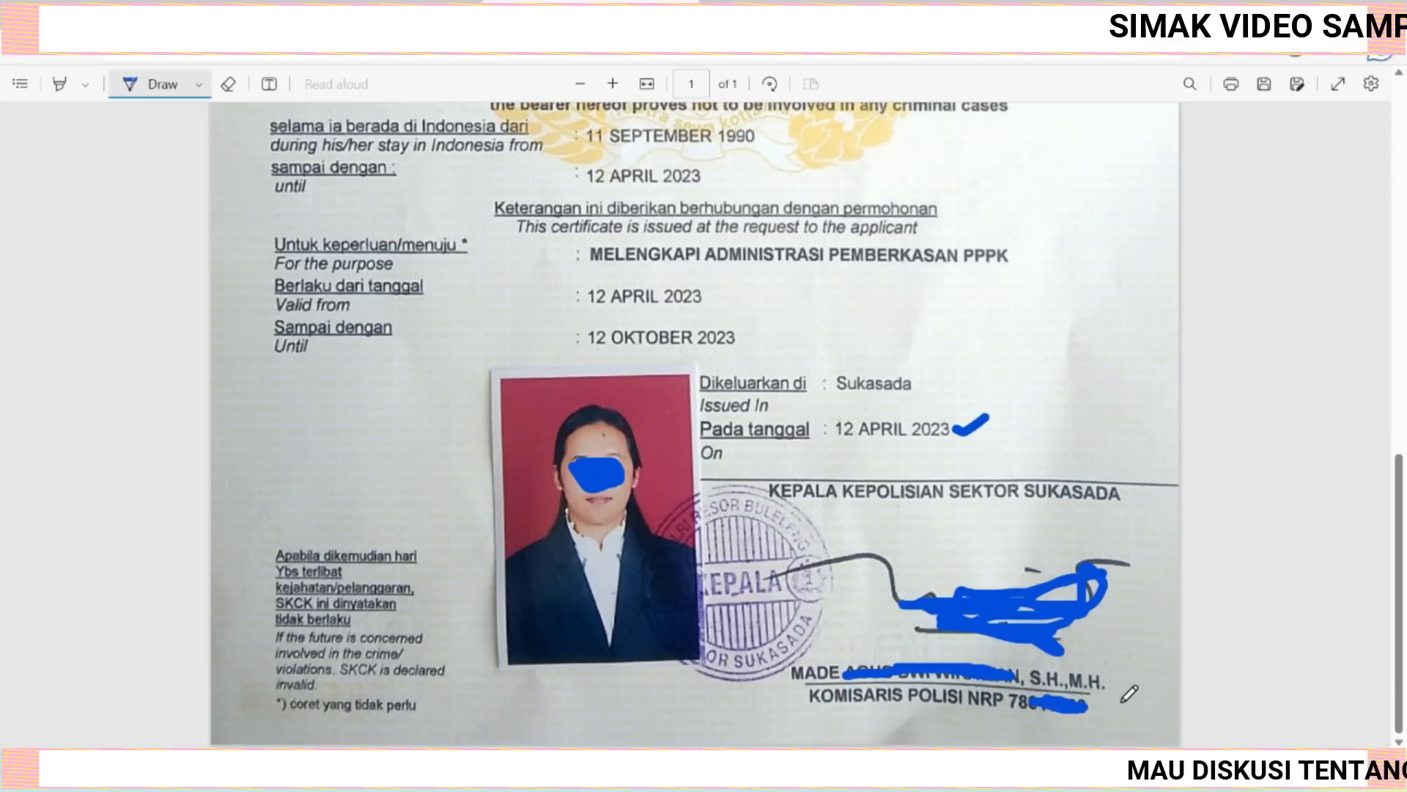
drag(1112, 676, 1149, 646)
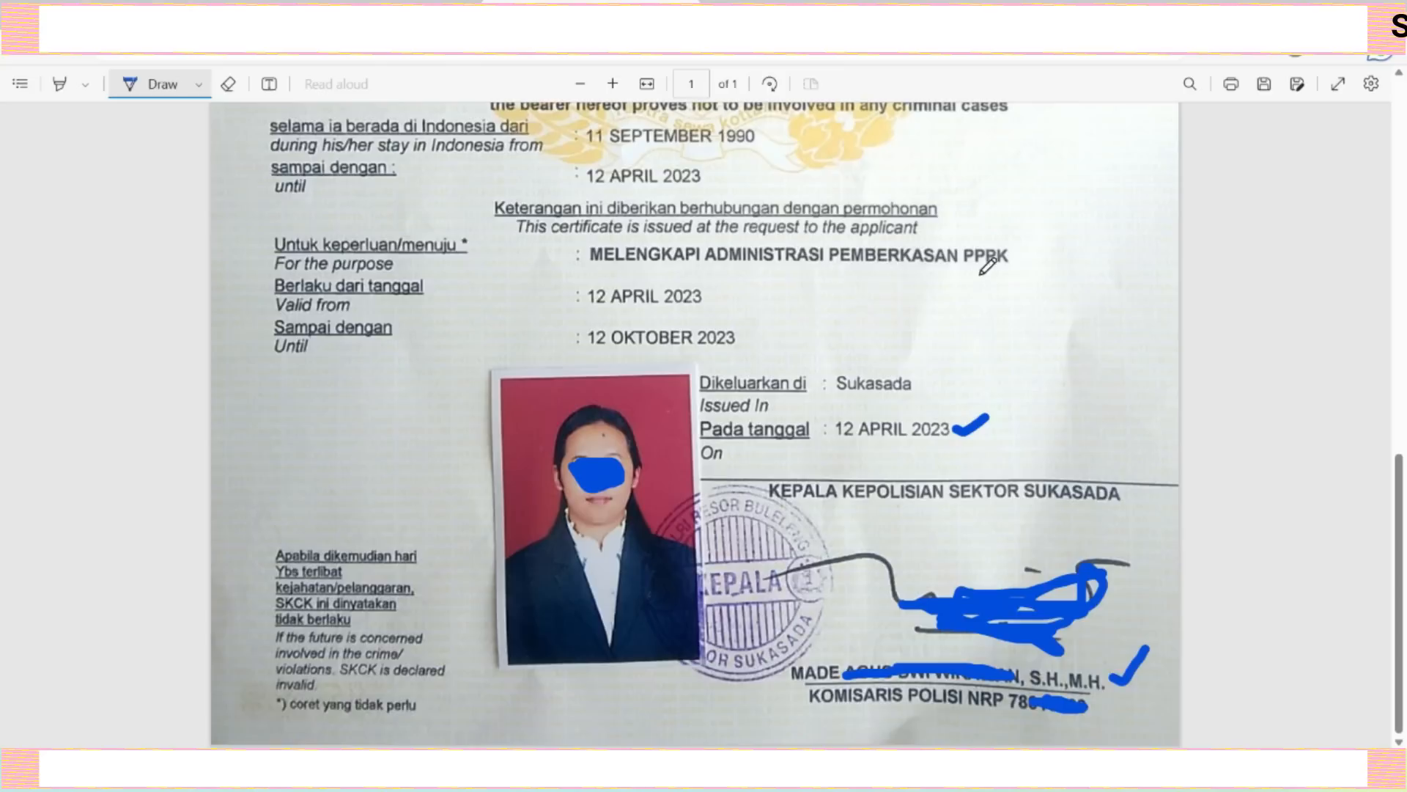
drag(1017, 253, 1043, 251)
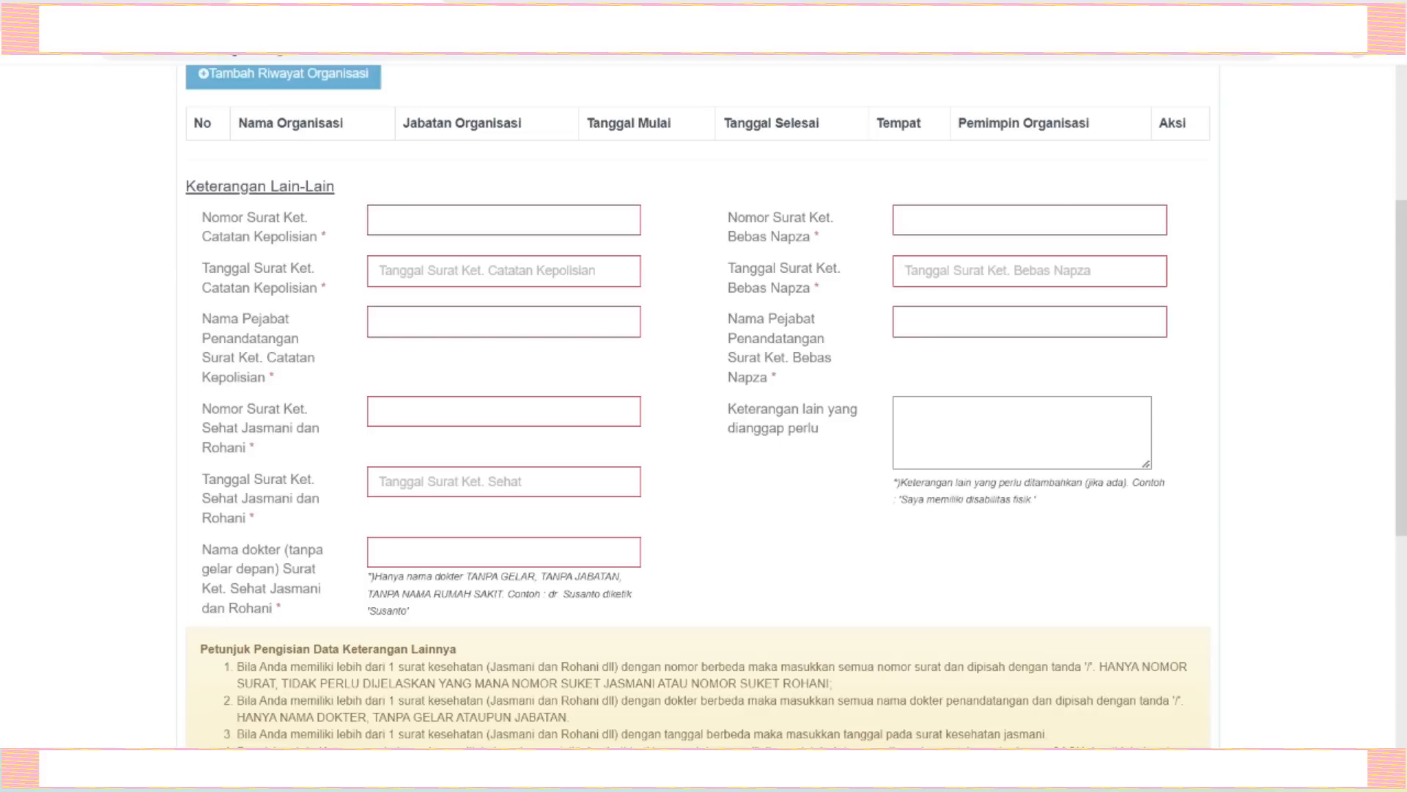
Paste the police certificate number into the Nomor Surat Ket. Catatan Kepolisian field.
click(391, 215)
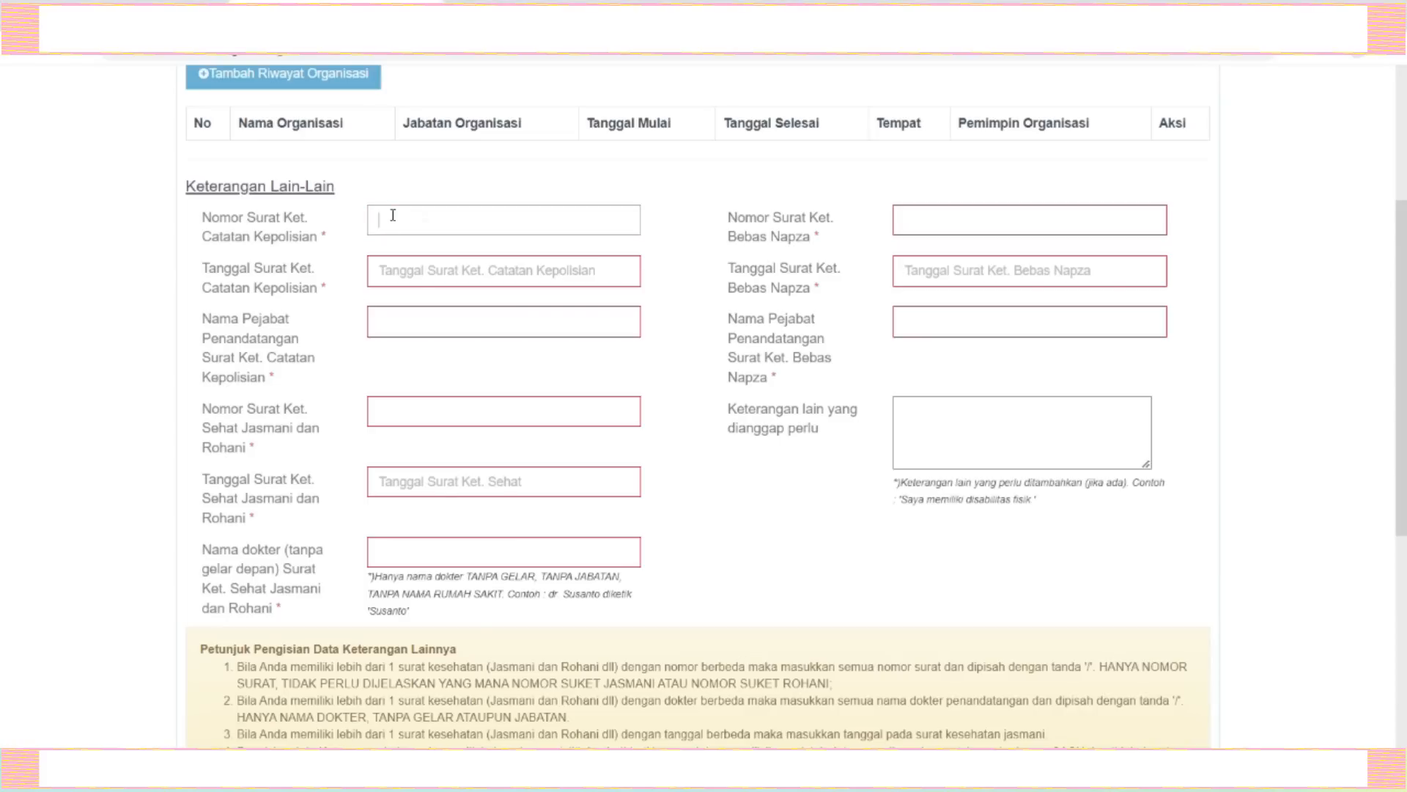
key(ctrl+v)
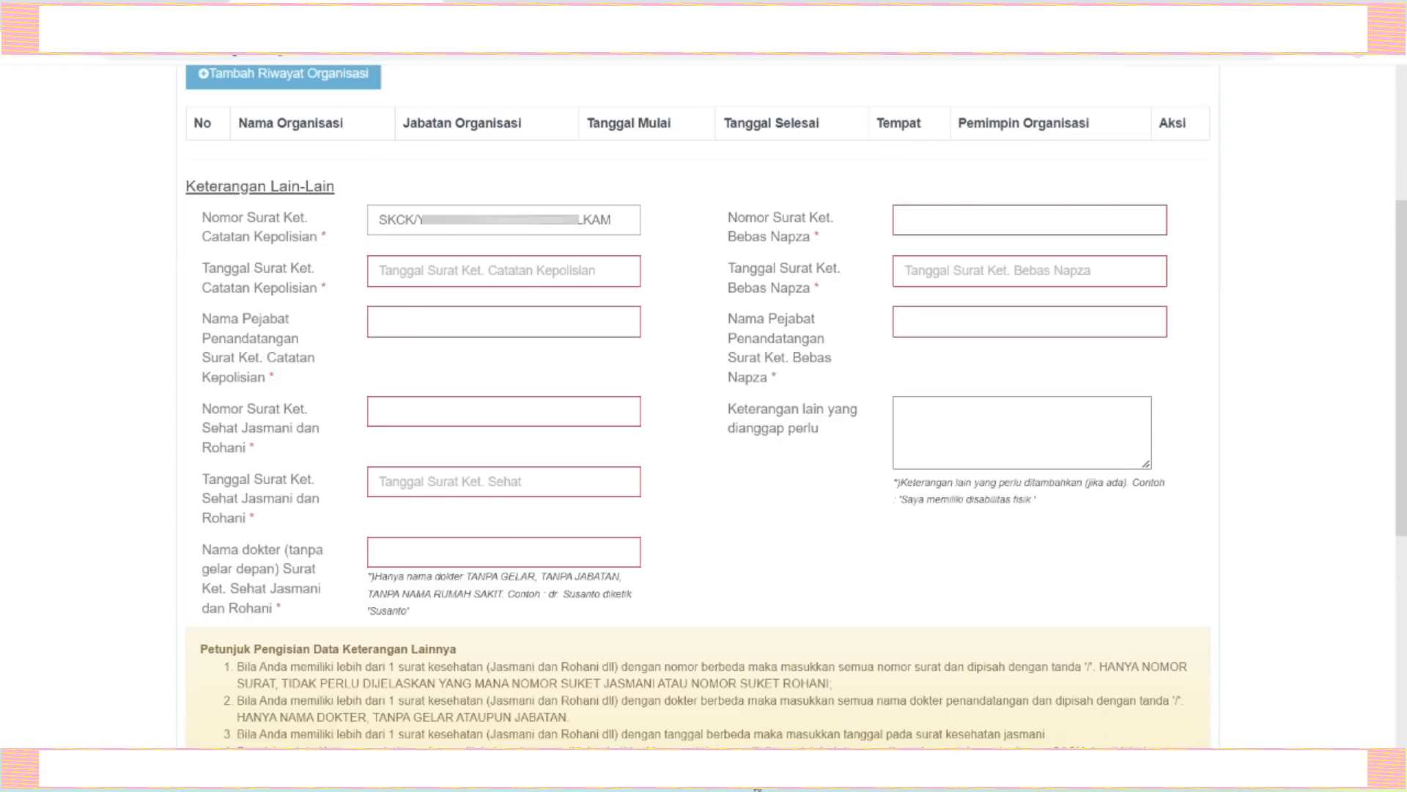
click(755, 780)
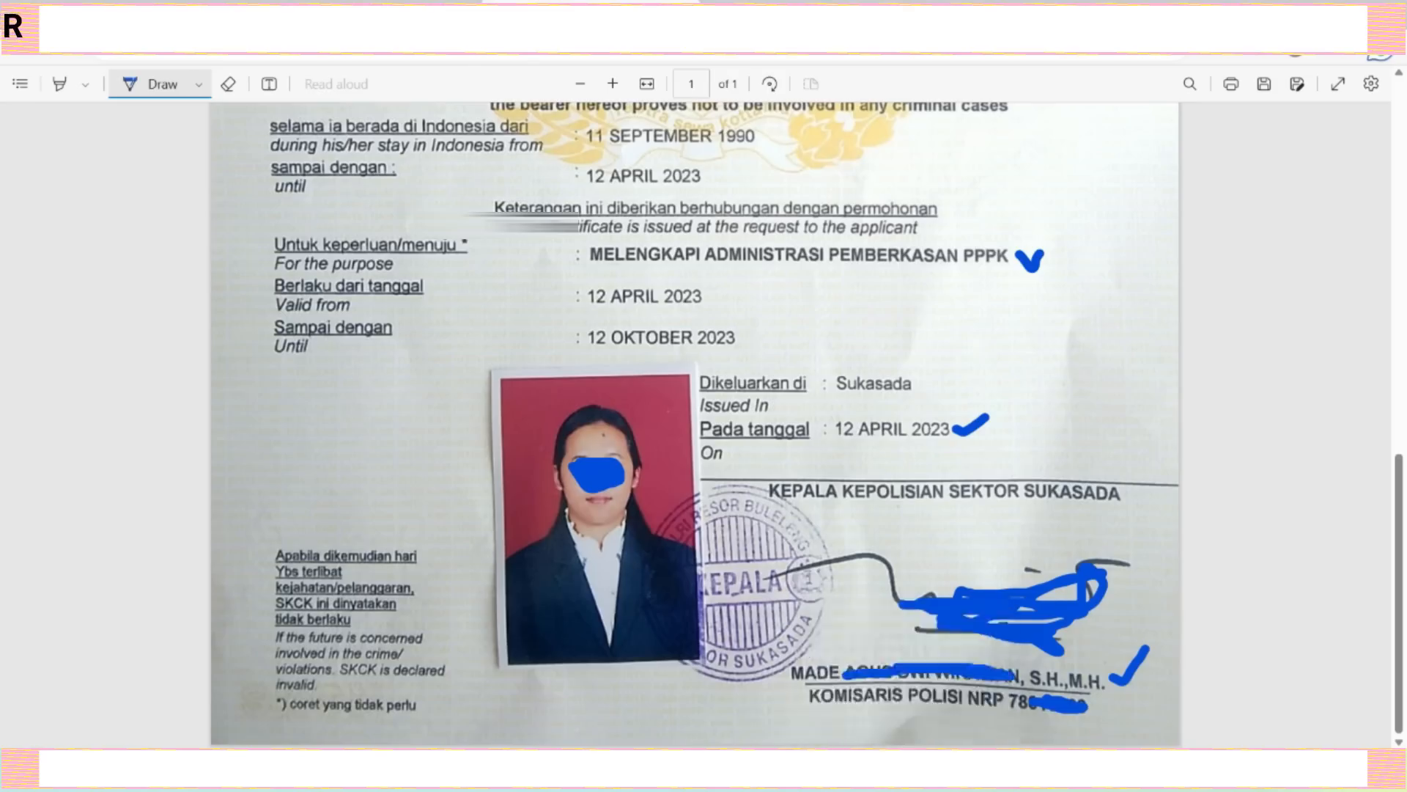
key(alt+Tab)
Set the police certificate date to 12 April 2023 with the date picker.
click(468, 270)
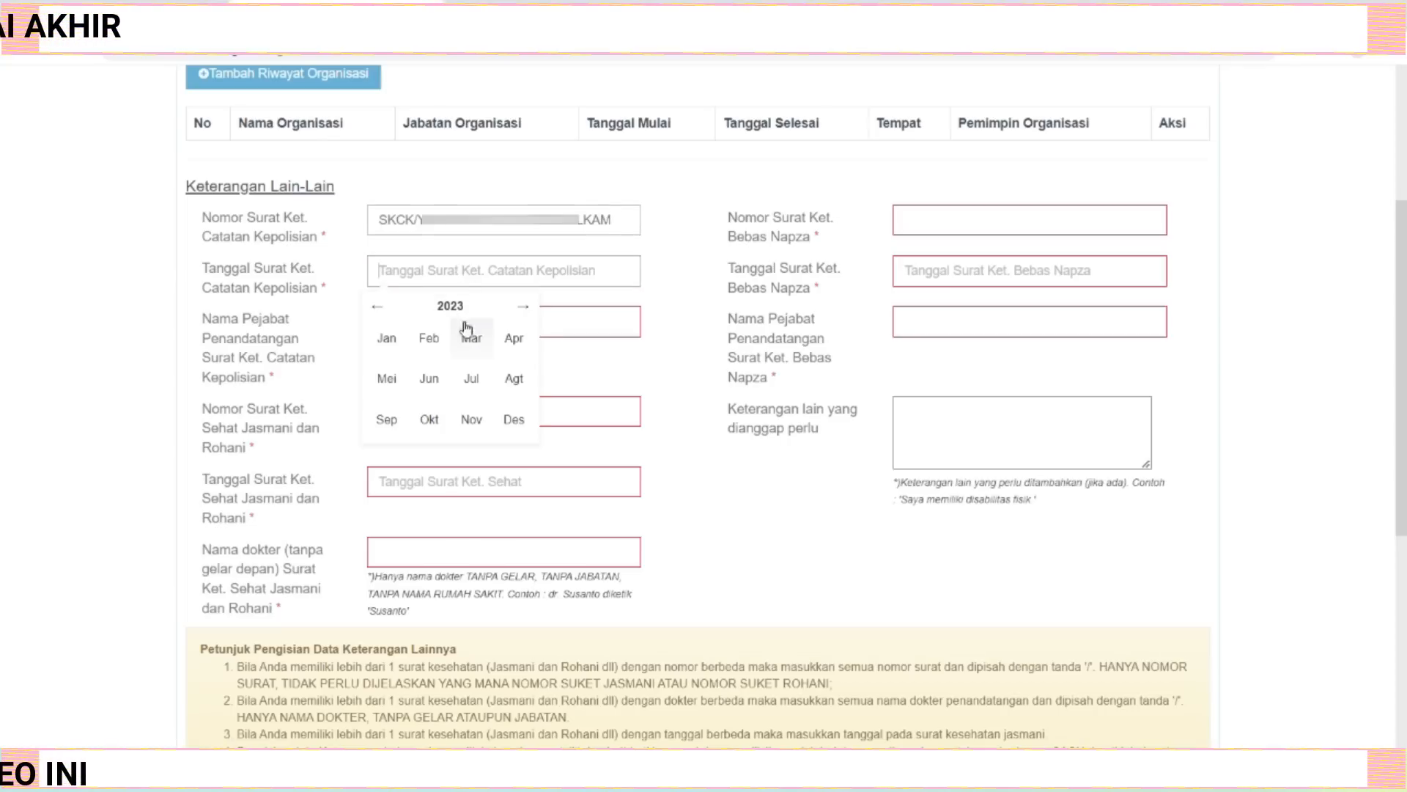
click(518, 343)
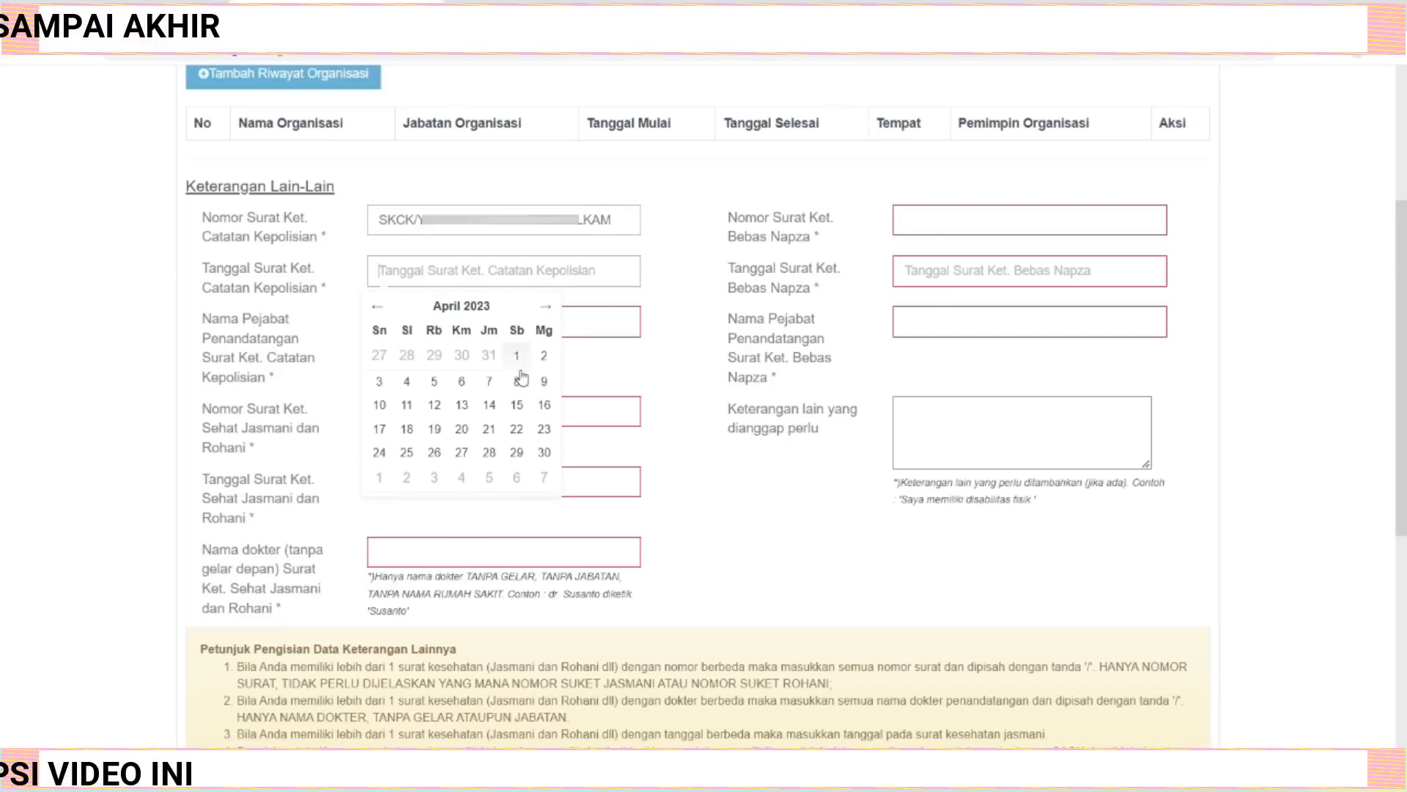
click(439, 405)
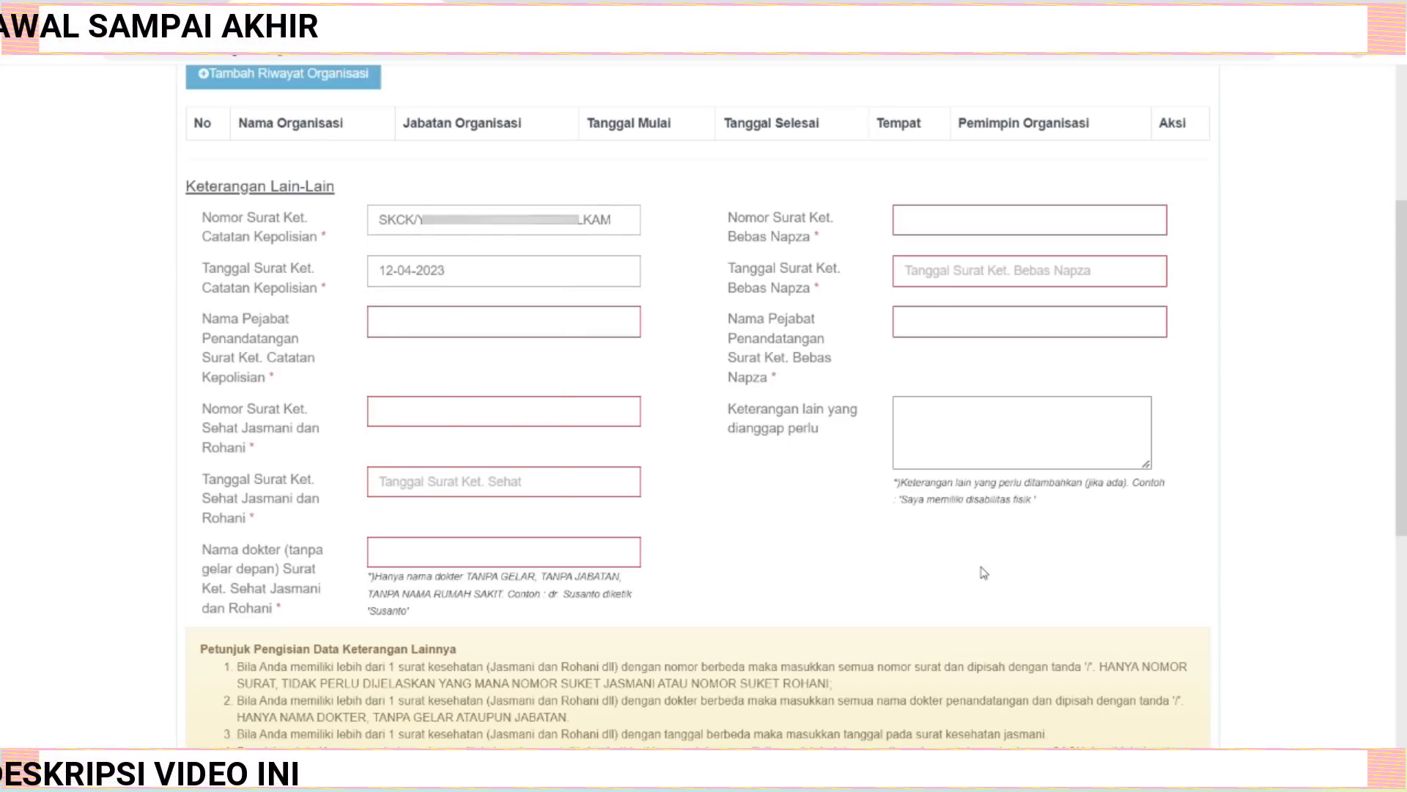
Enter the signing police official's name in the certificate signatory field.
click(408, 316)
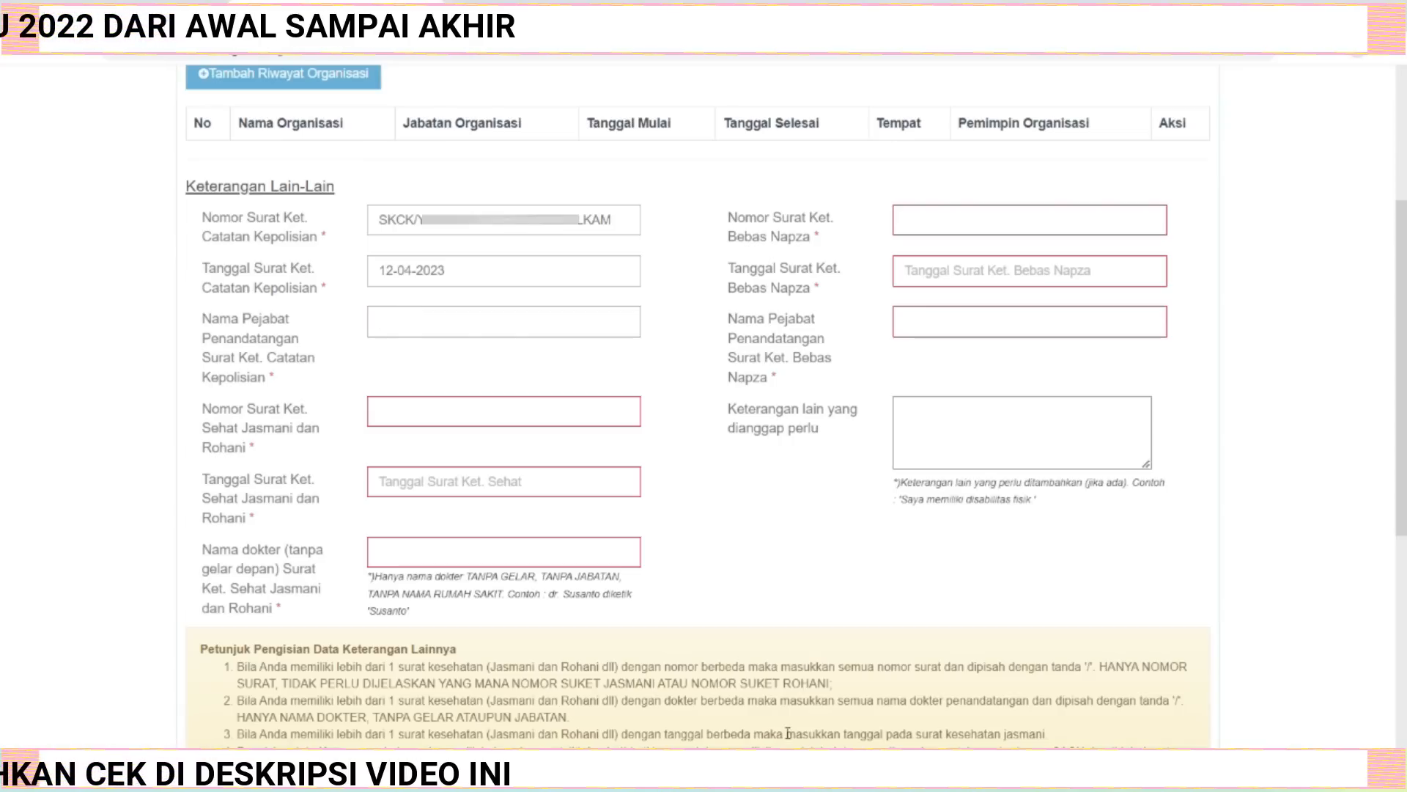
key(alt+Tab)
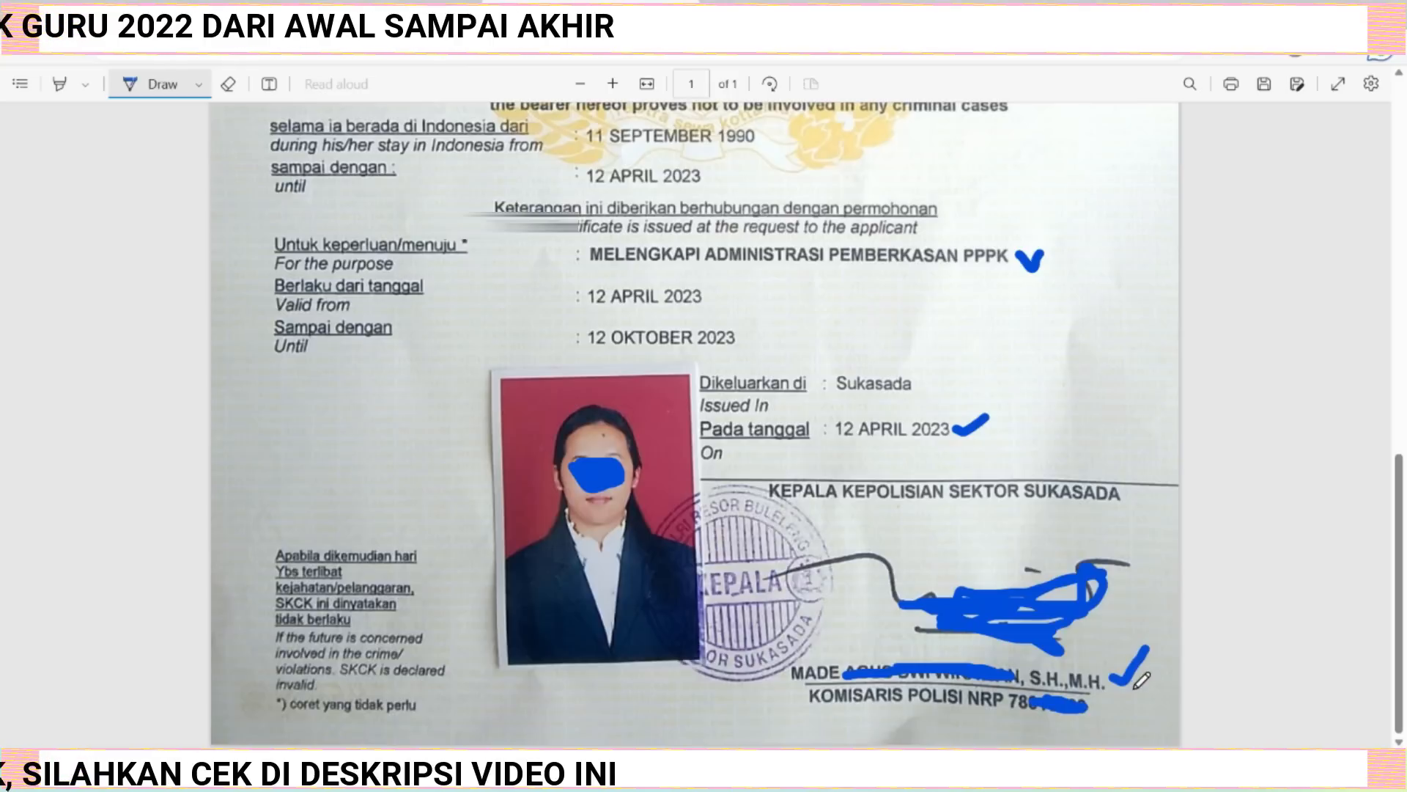
key(alt+Tab)
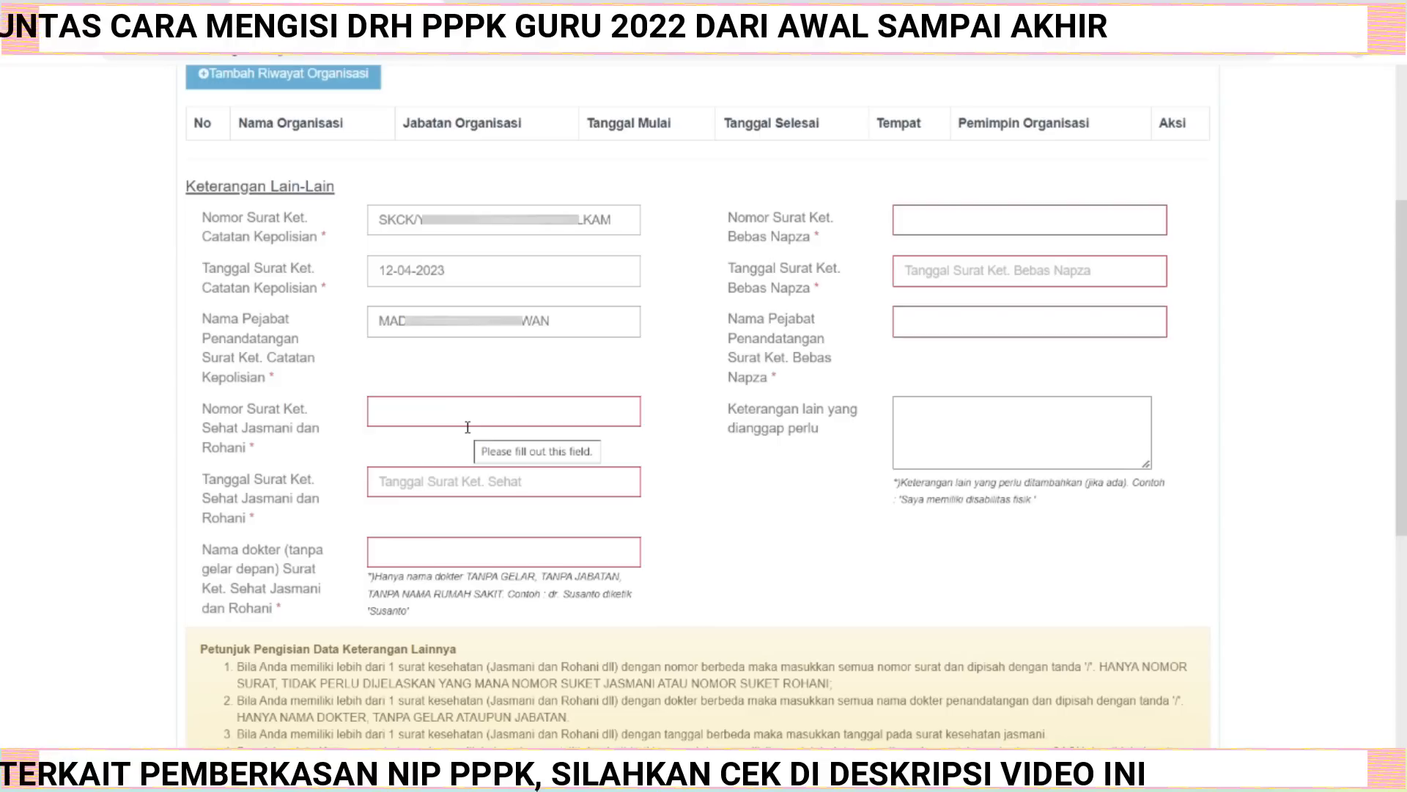
Review the physical and mental health certificate pages in the PDF.
click(454, 400)
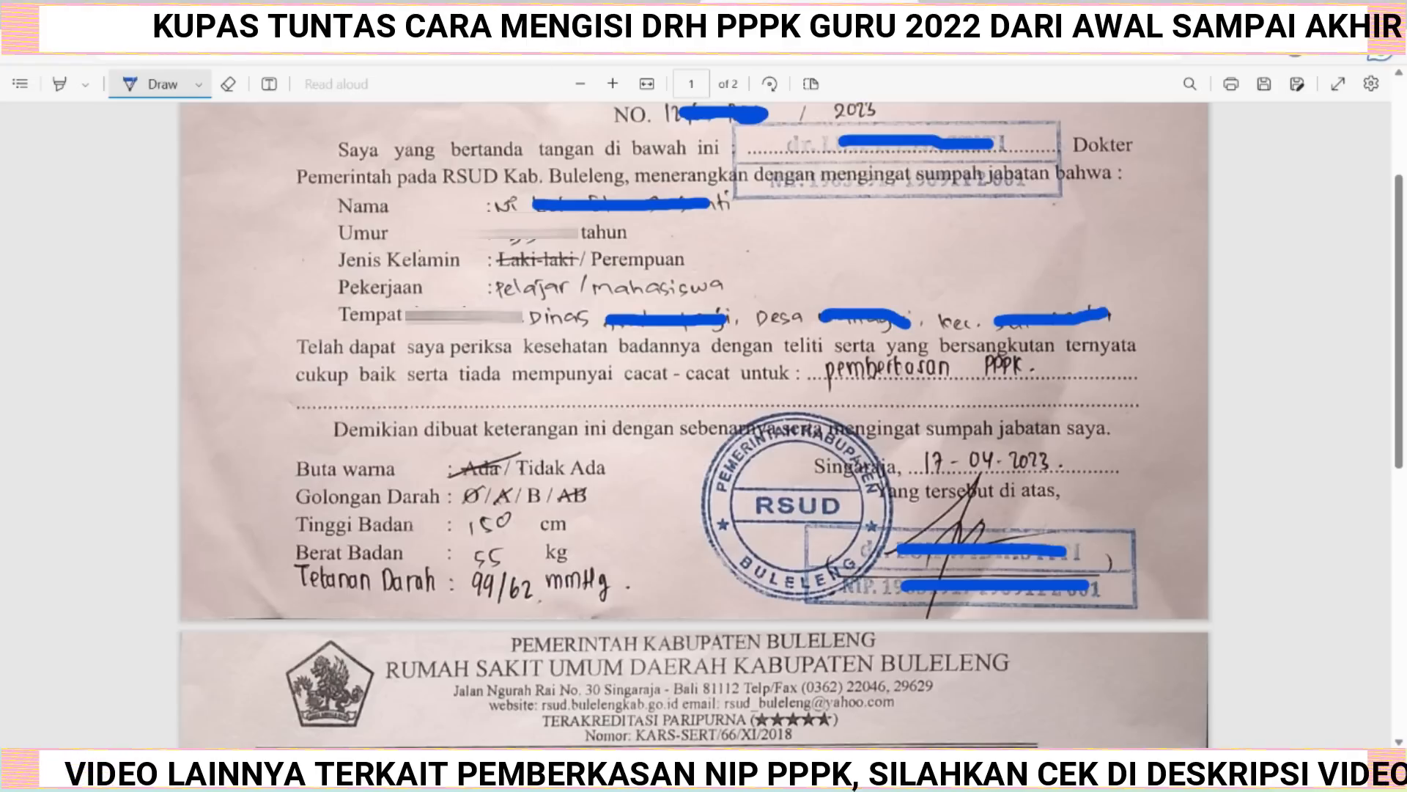
scroll(800, 425, up, 2)
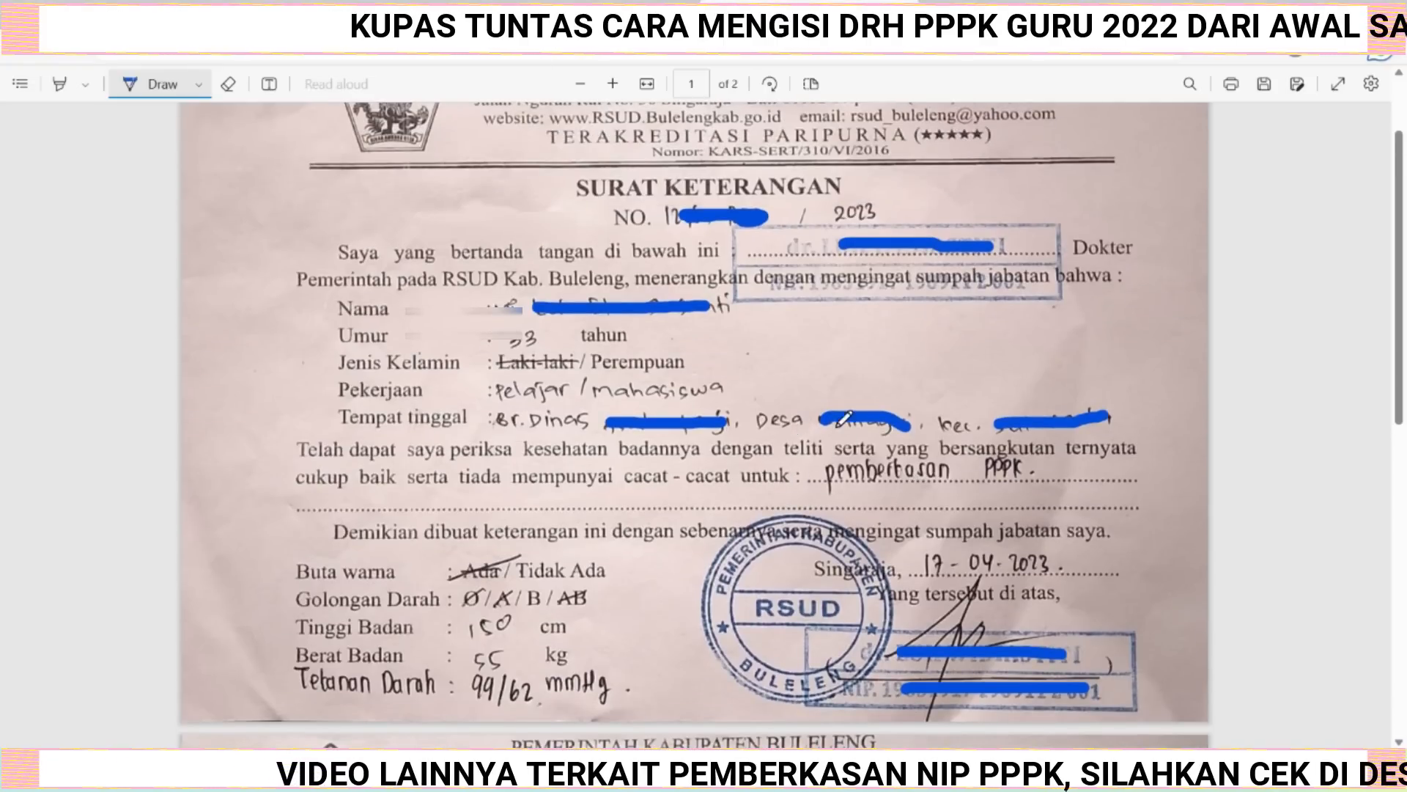
scroll(804, 407, down, 8)
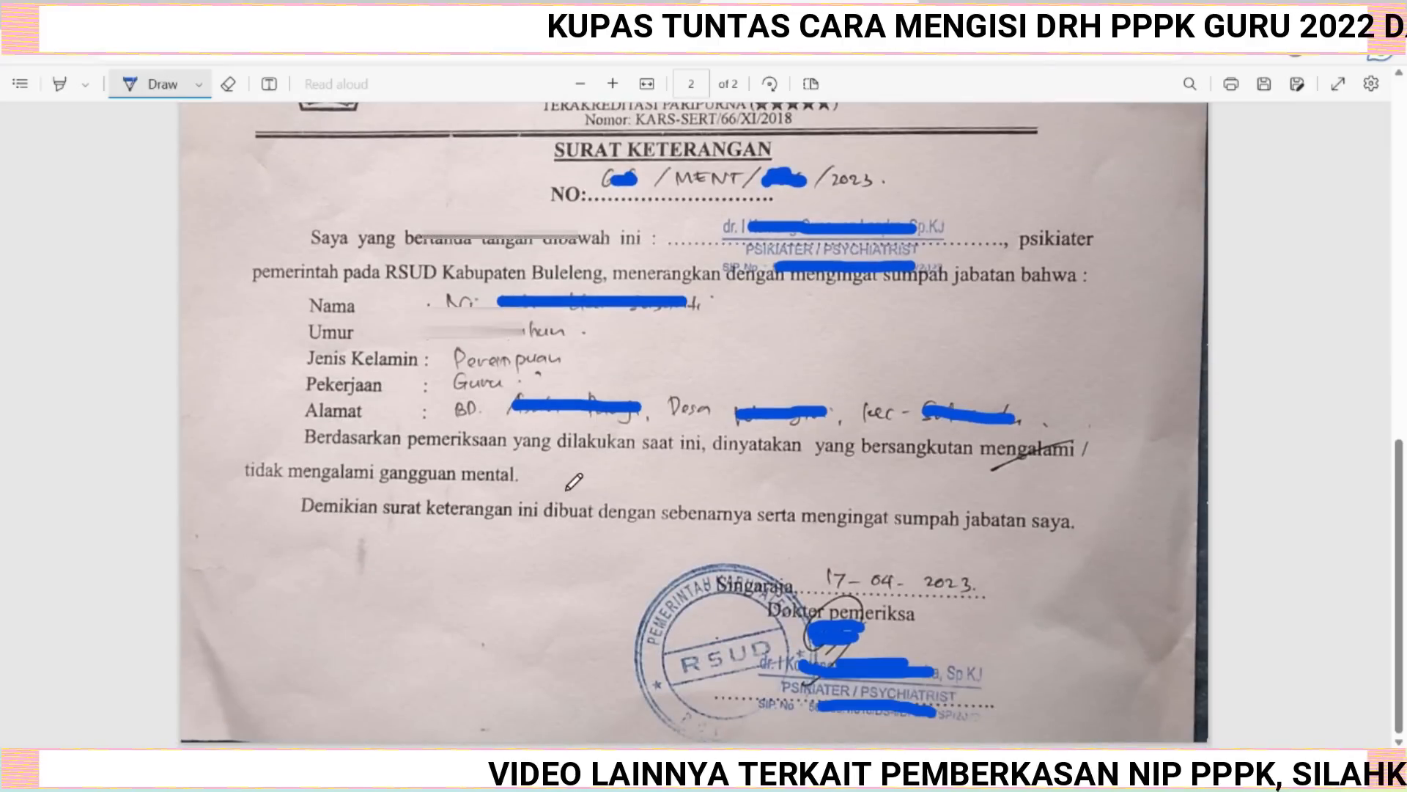
scroll(784, 569, up, 3)
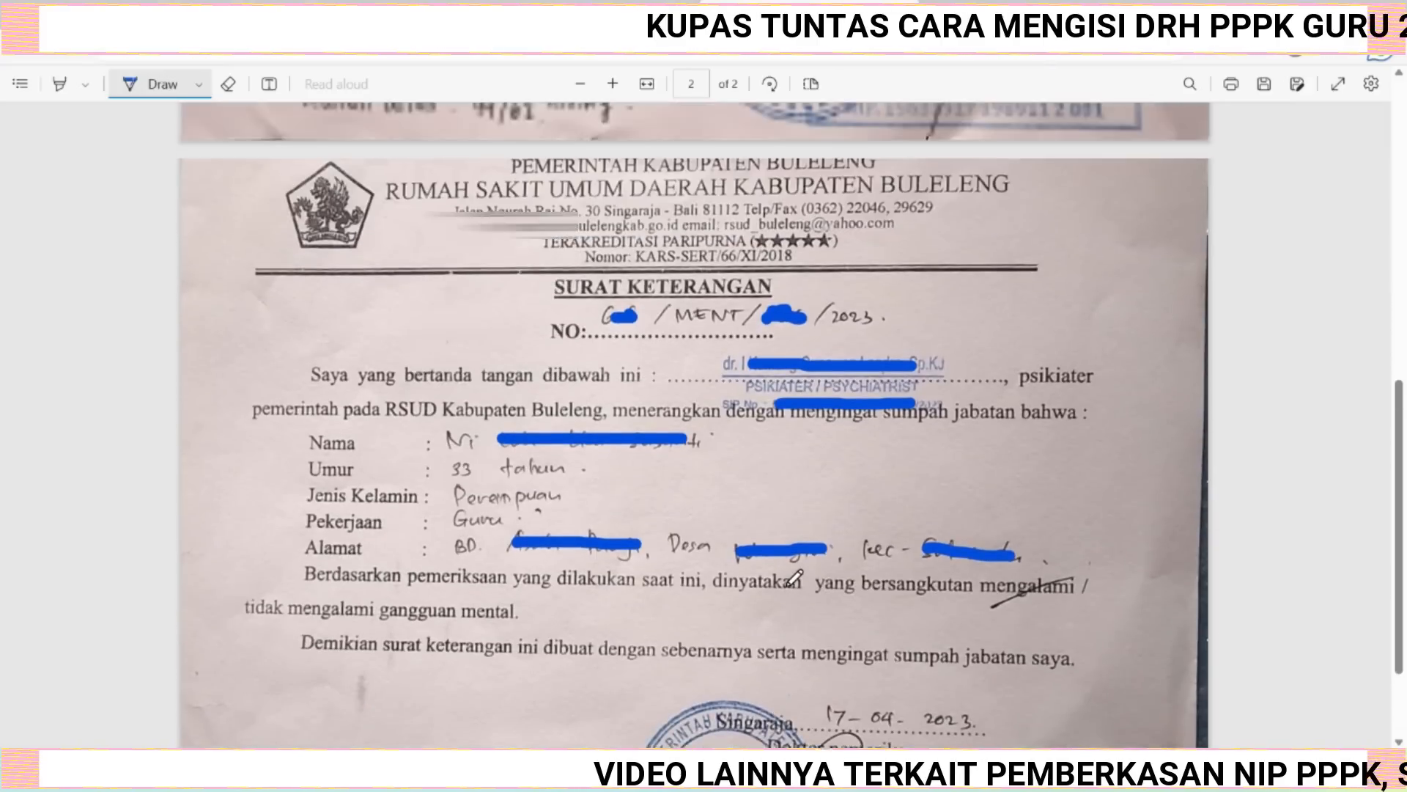
scroll(796, 579, up, 4)
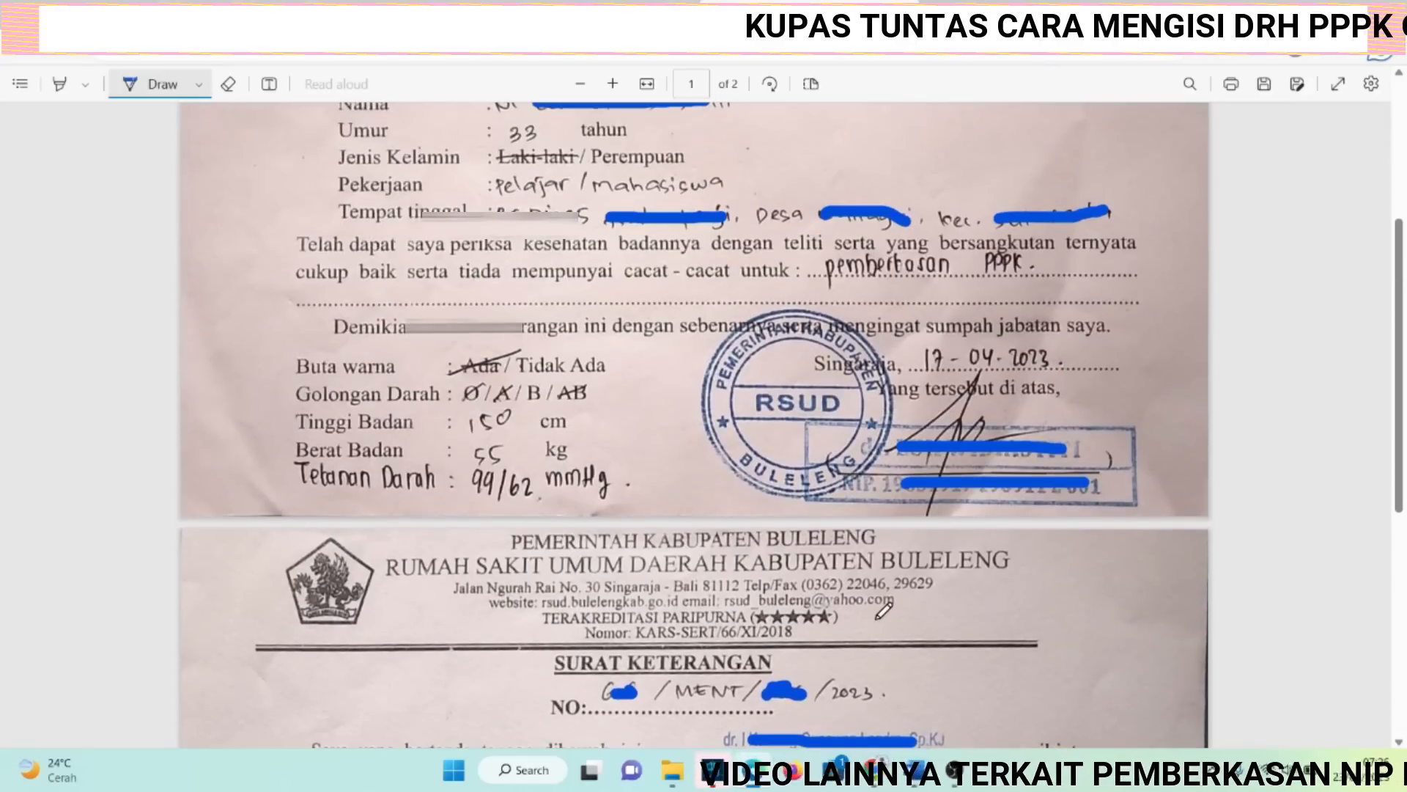
Paste both health certificate numbers into the Nomor Surat Ket. Sehat Jasmani dan Rohani field, separated by a slash.
scroll(885, 611, up, 3)
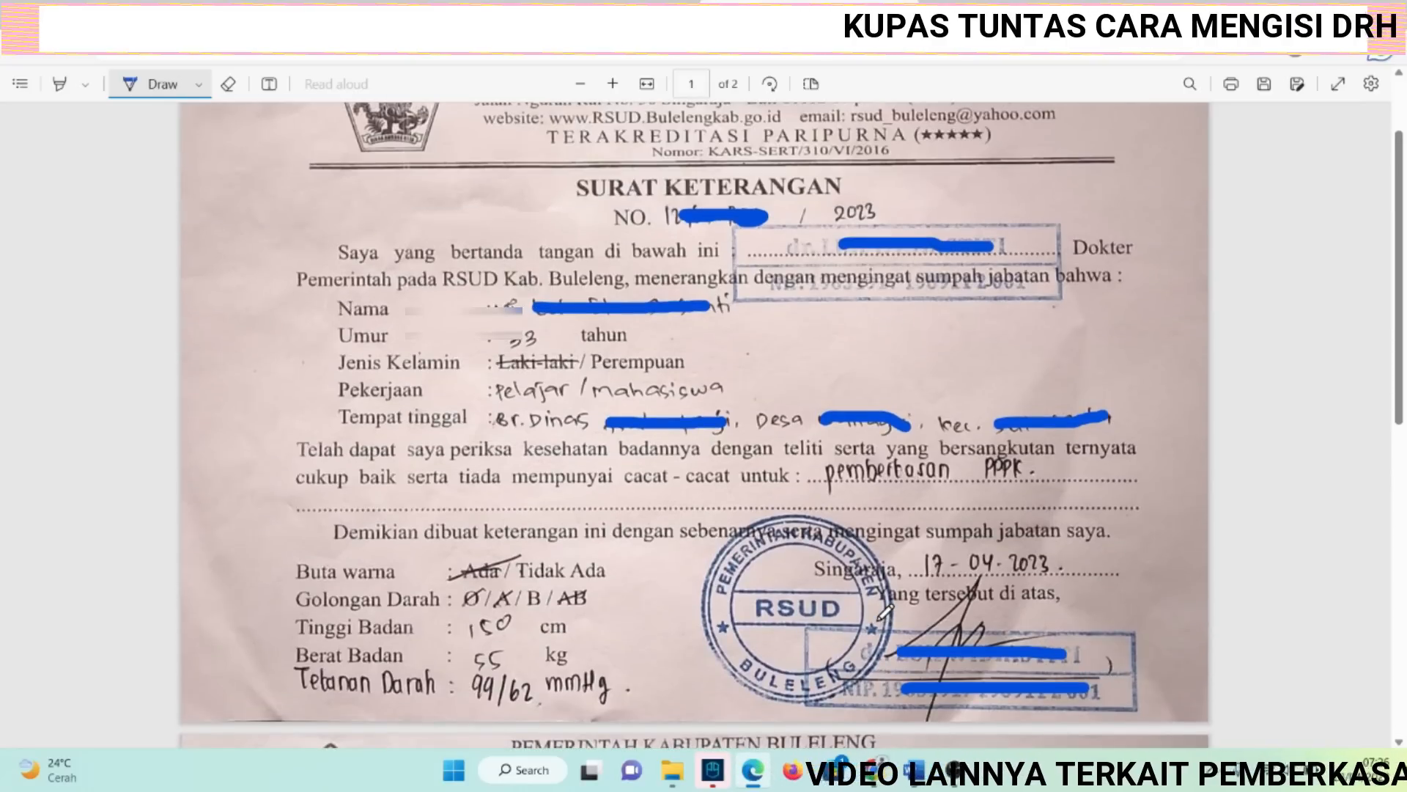
scroll(885, 611, up, 2)
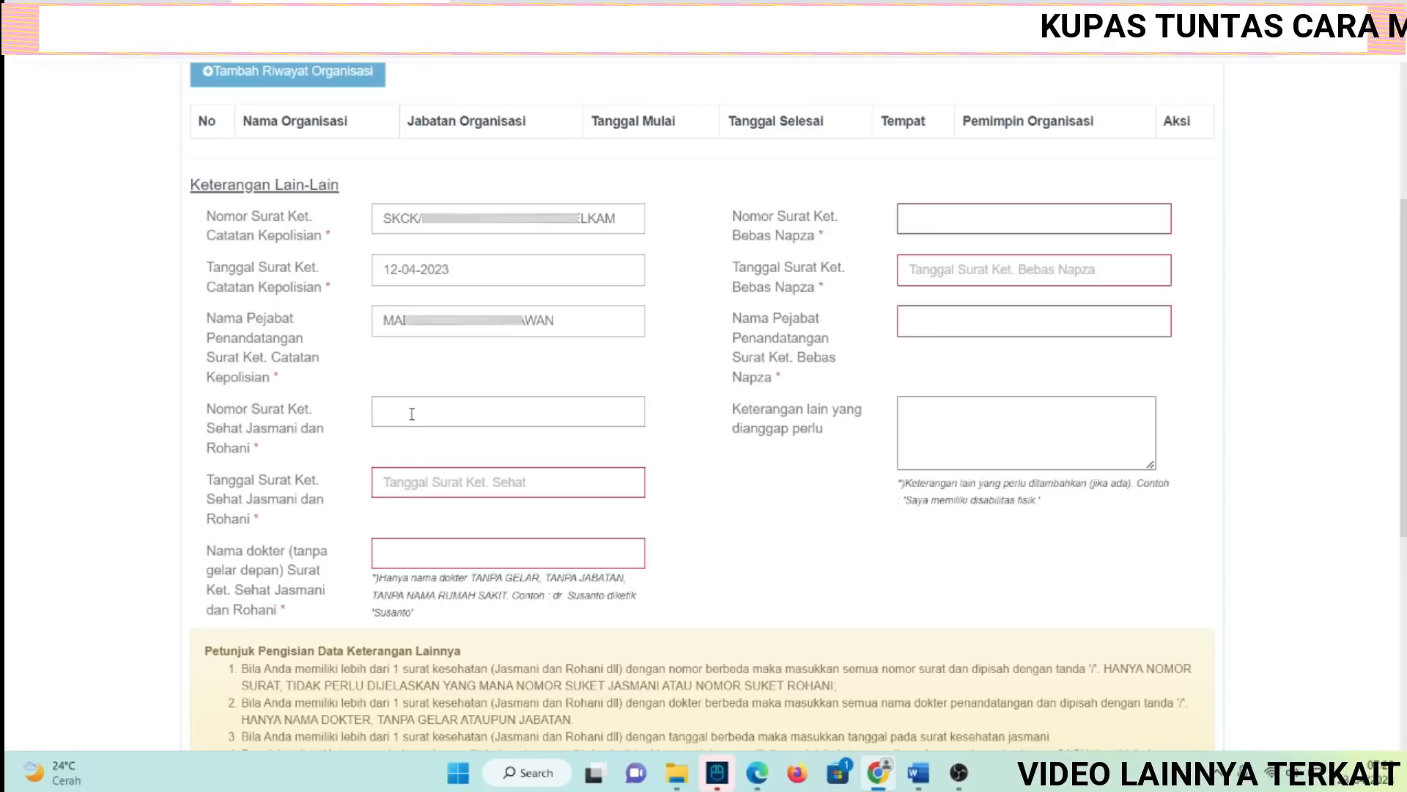
key(ctrl+v)
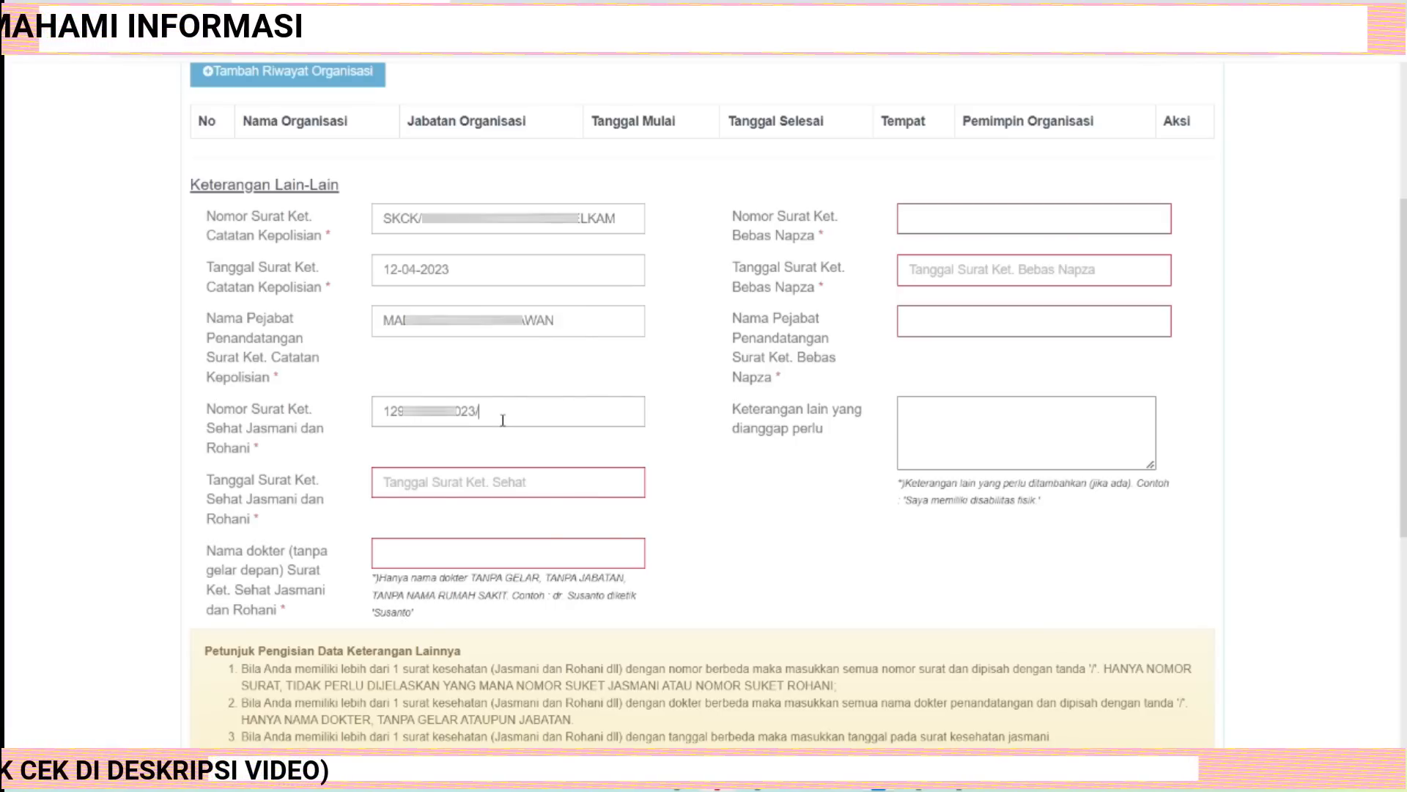
key(ctrl+v)
Mark the health certificates' number and date lines with checkmarks using the Draw tool in the PDF.
click(760, 789)
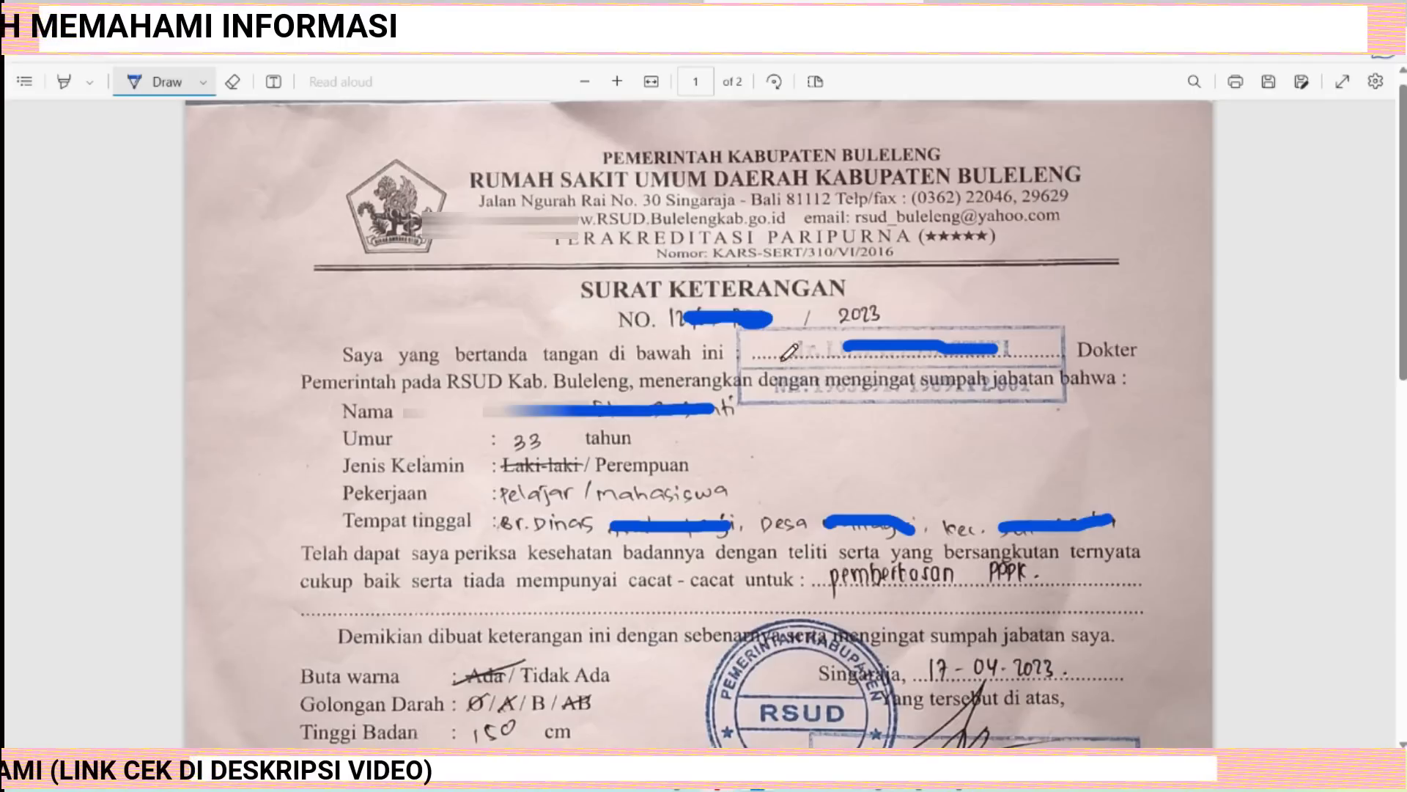
drag(893, 312, 933, 298)
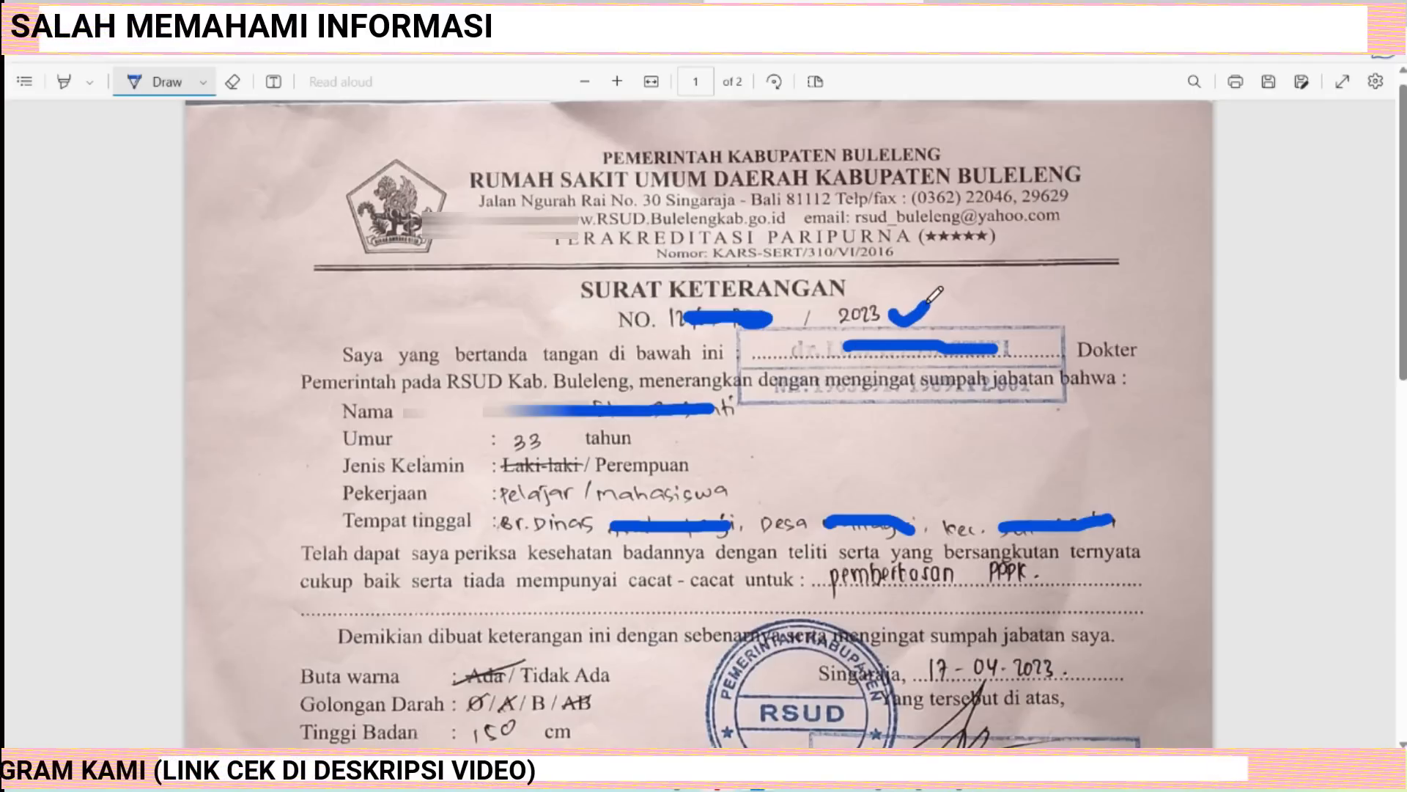
scroll(883, 539, down, 5)
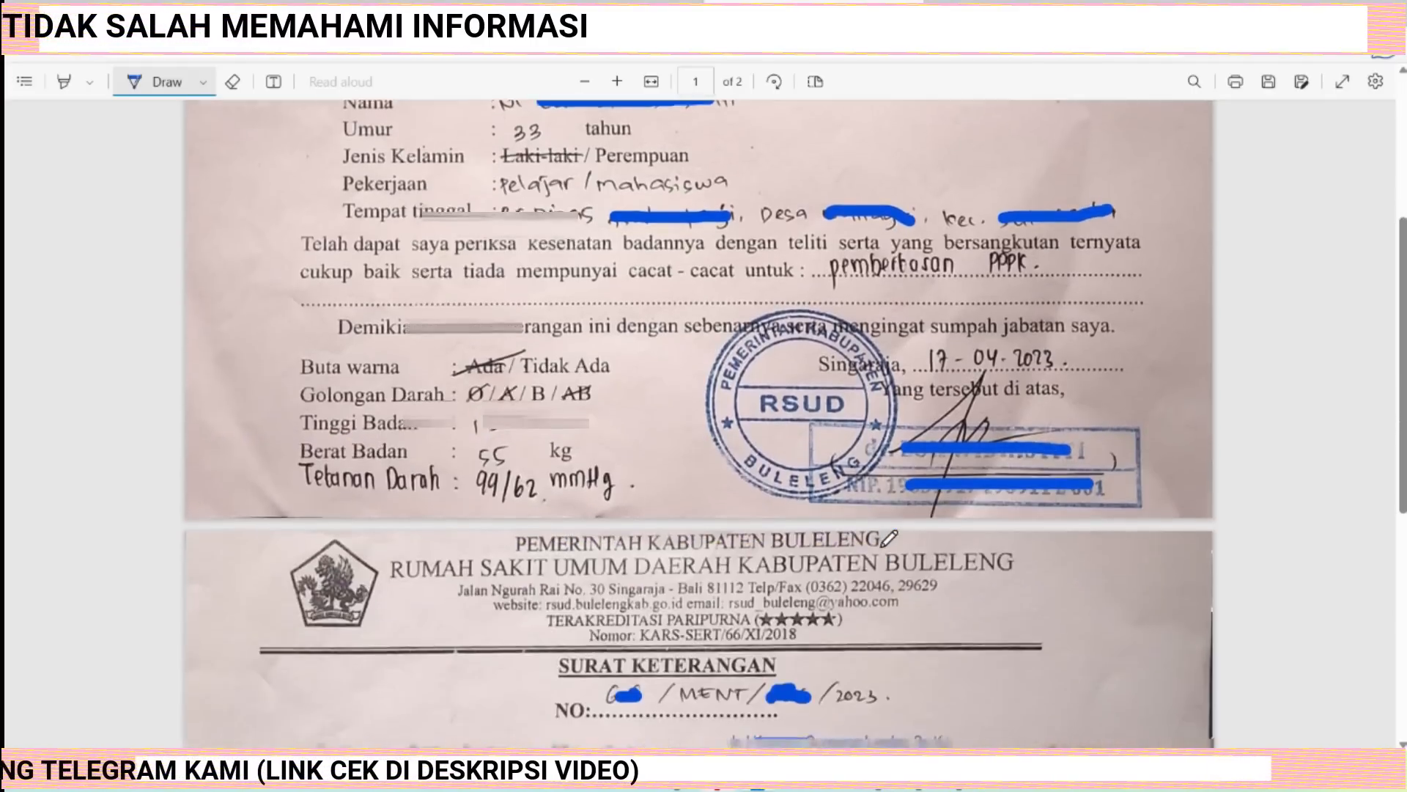
click(878, 789)
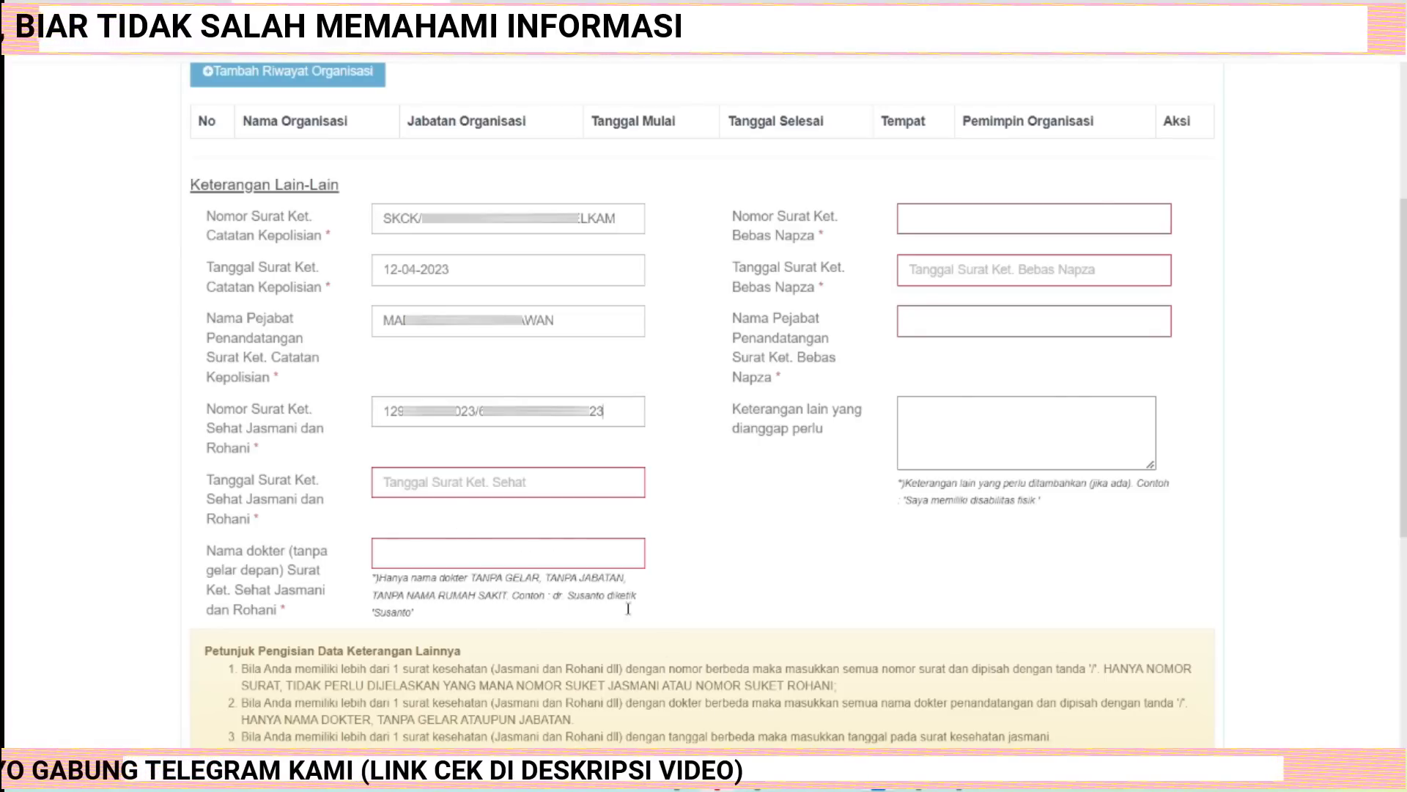
click(757, 789)
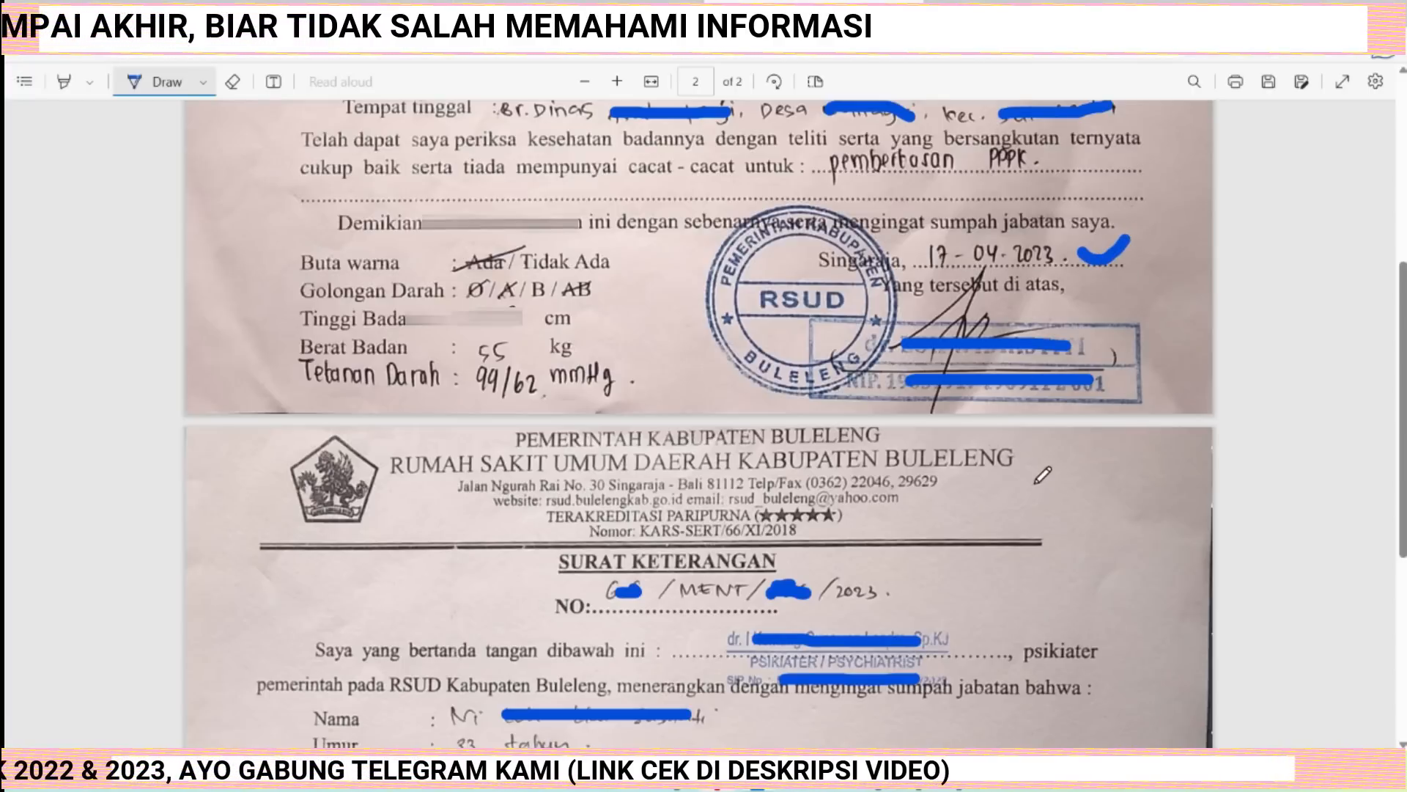
scroll(1017, 599, down, 5)
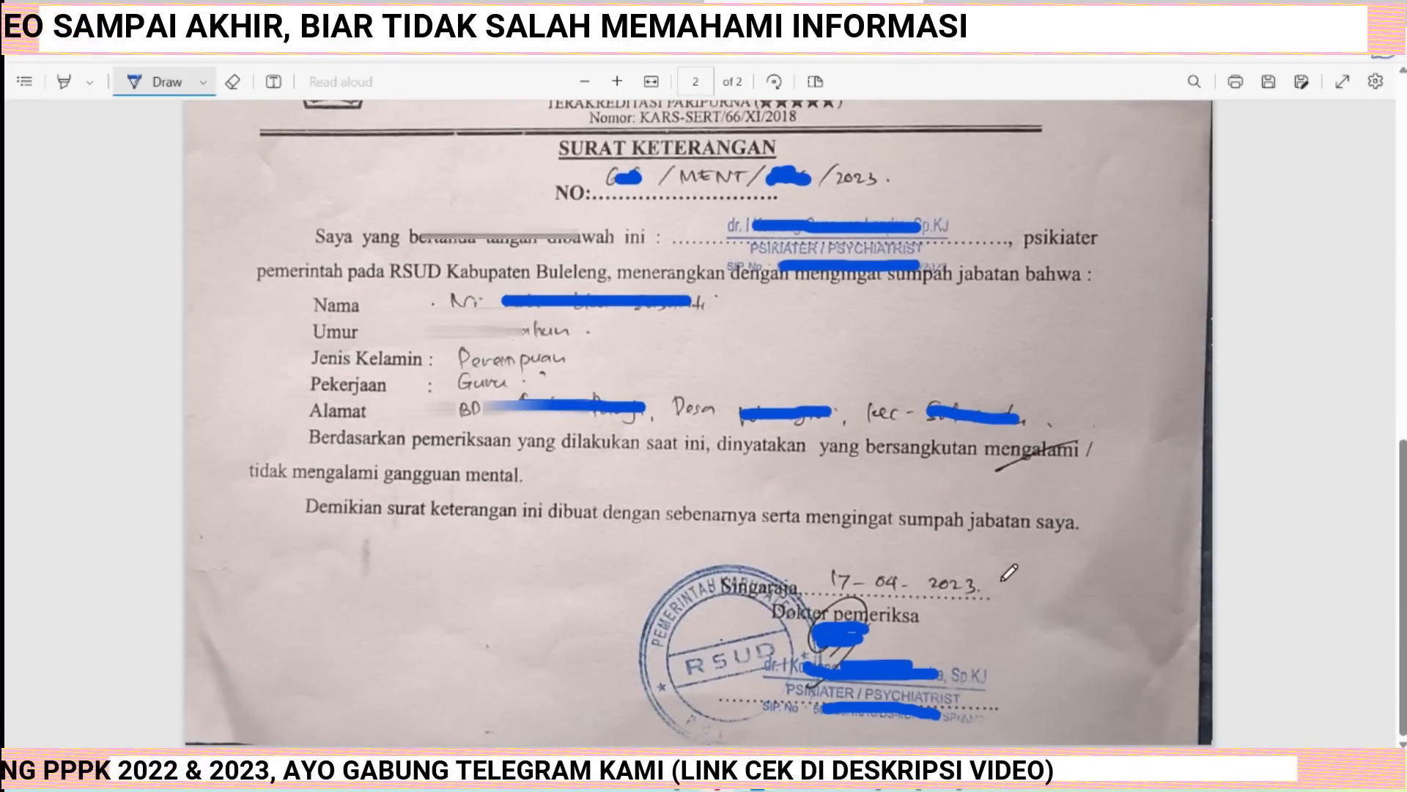
scroll(1016, 609, up, 1)
drag(1049, 614, 1006, 646)
scroll(1015, 632, up, 7)
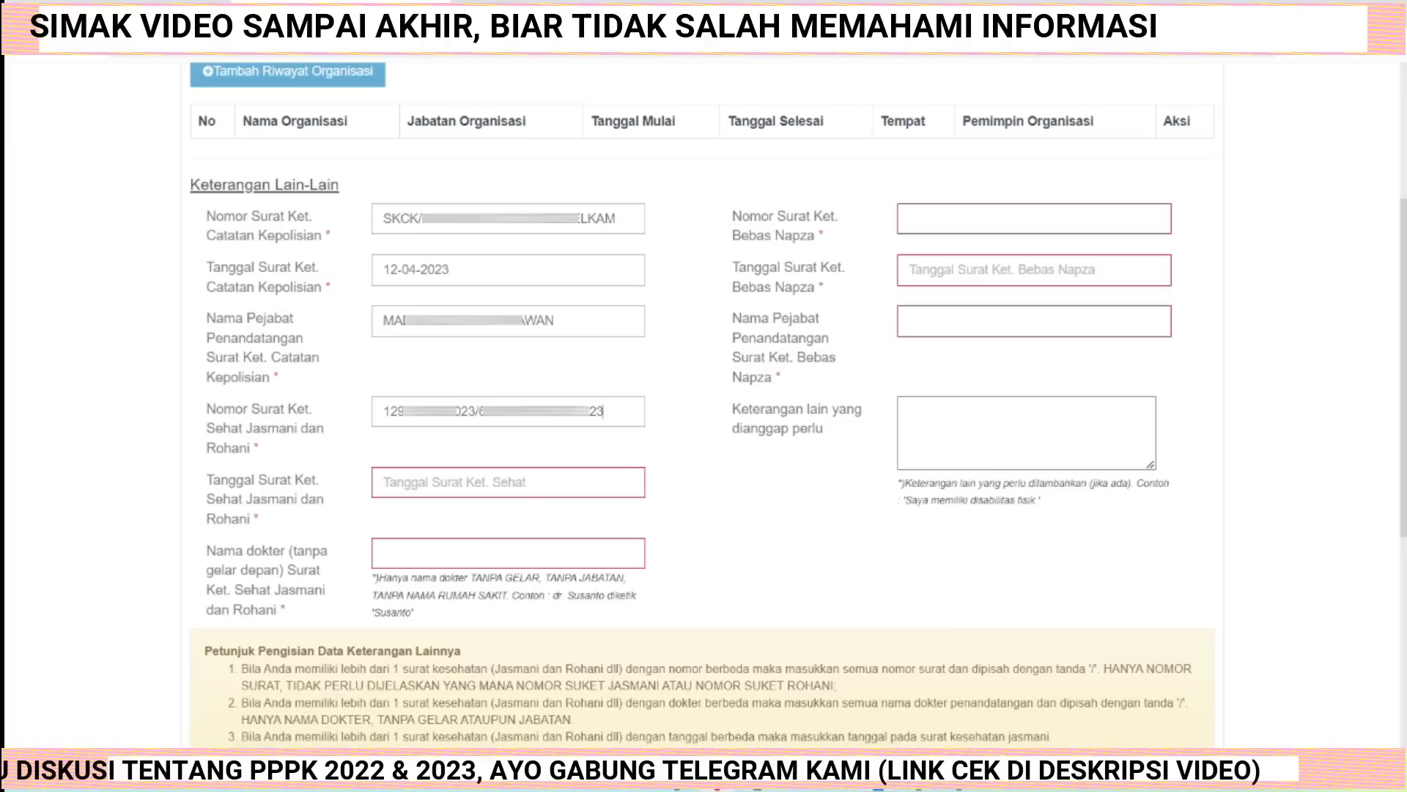
Set the health certificate date to 17 April 2023 with the date picker.
click(445, 491)
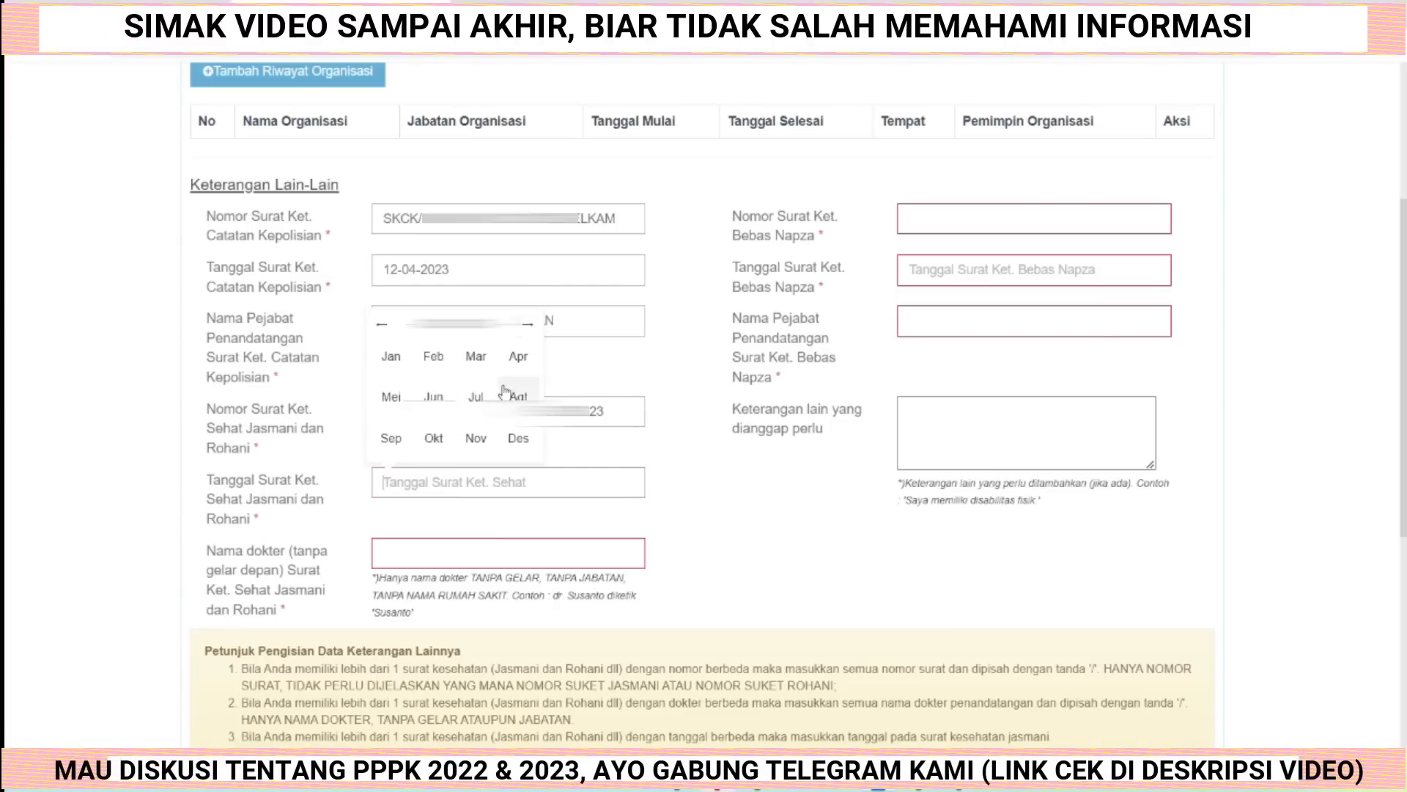
click(518, 355)
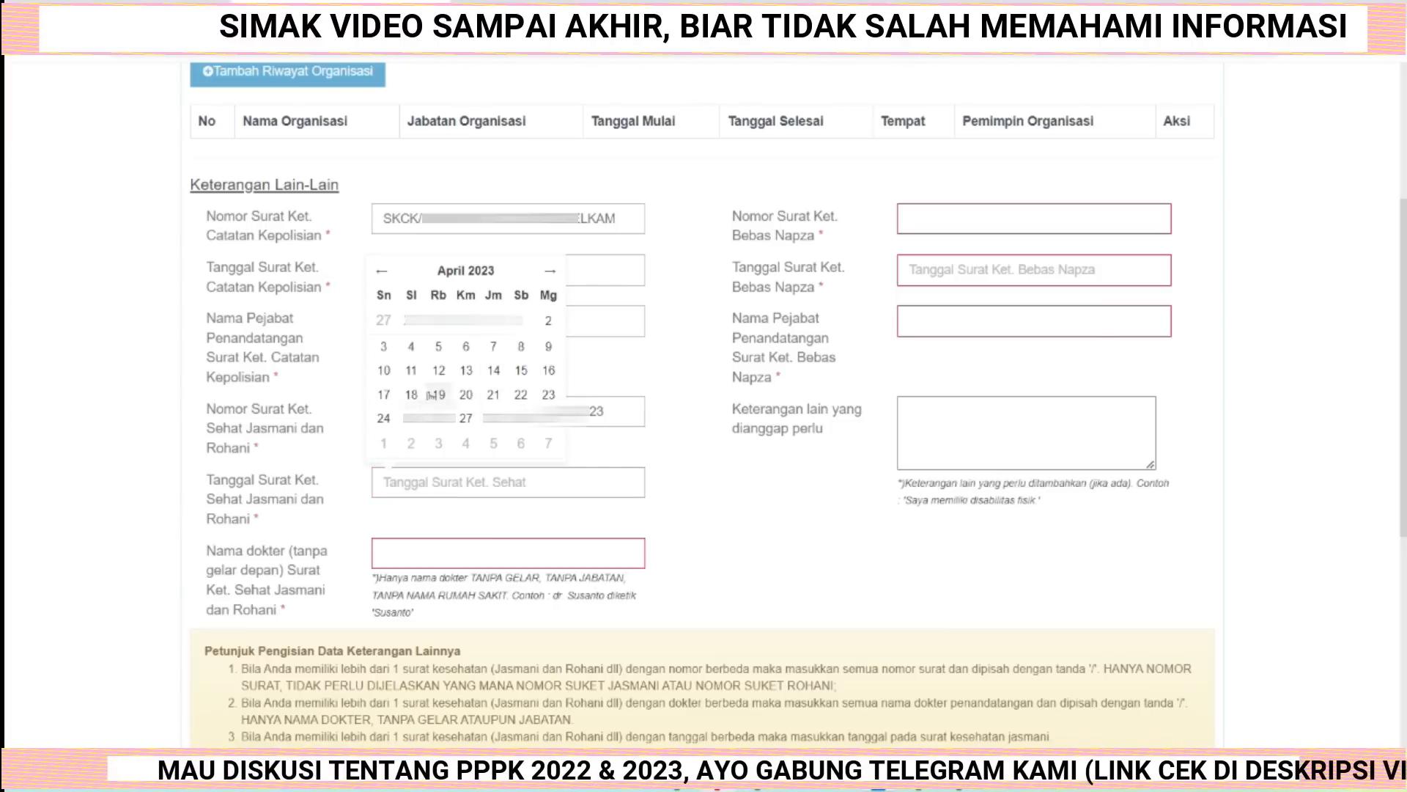
click(383, 394)
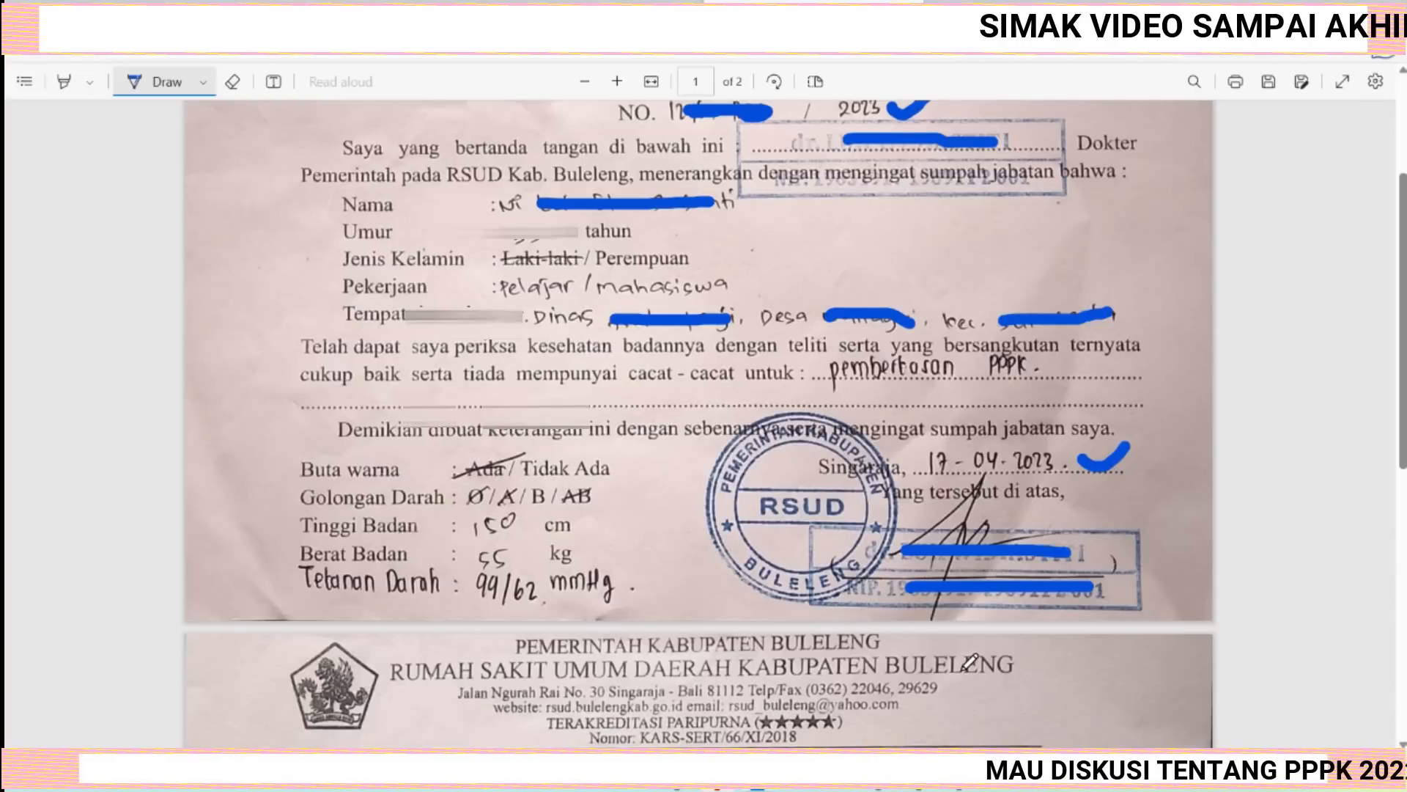
Paste both examining doctors' names into the doctor name field for the health certificate, separated by a slash.
scroll(970, 662, up, 3)
scroll(909, 392, down, 15)
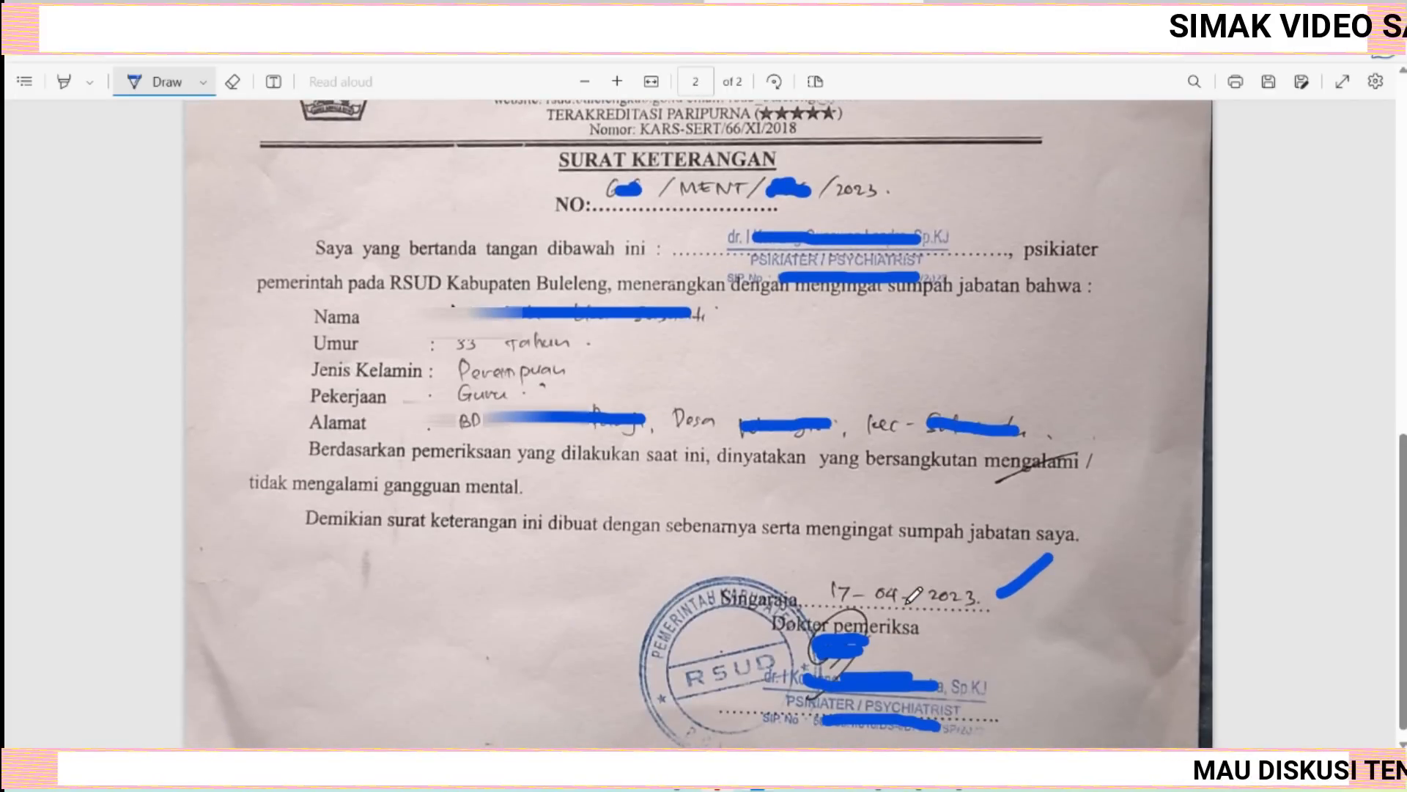
scroll(912, 595, up, 12)
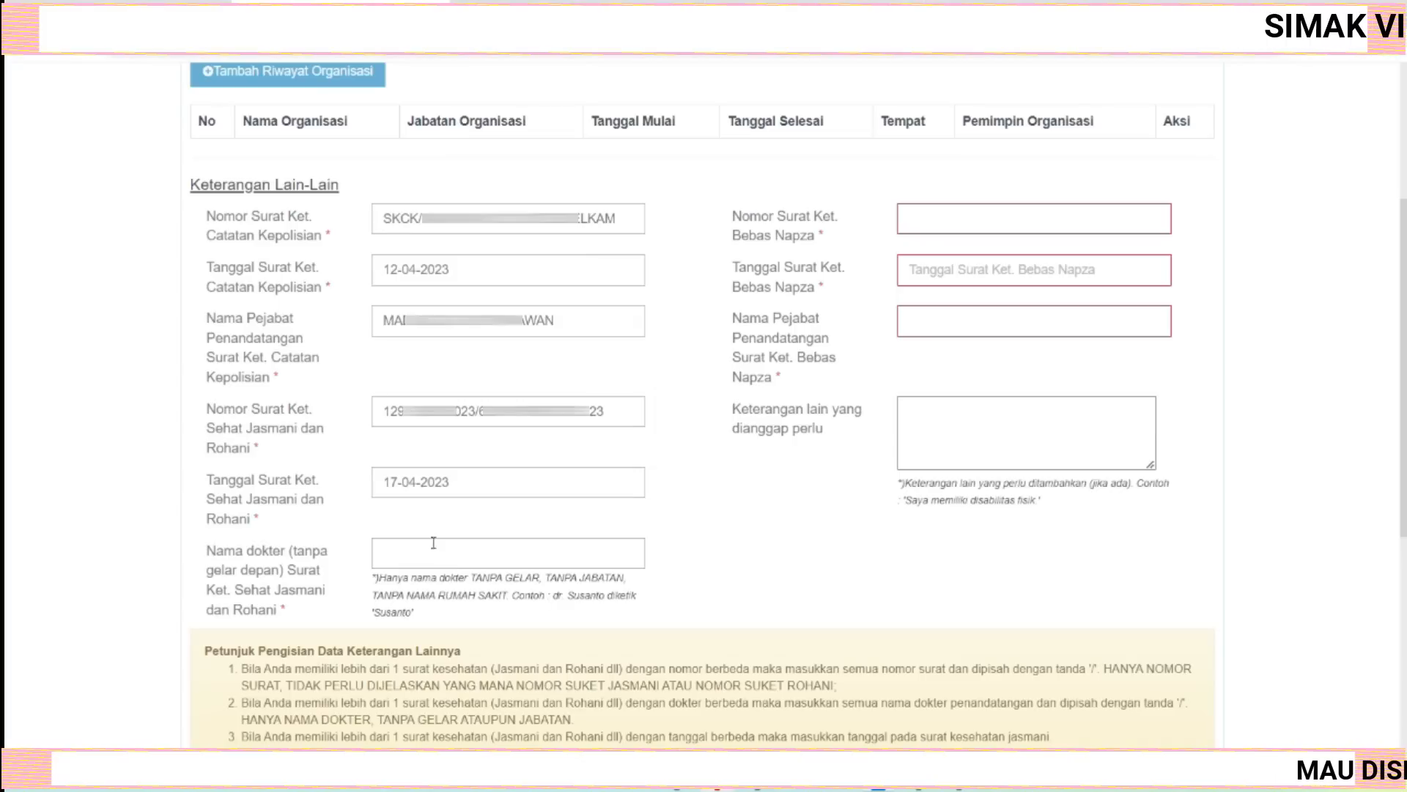
click(421, 549)
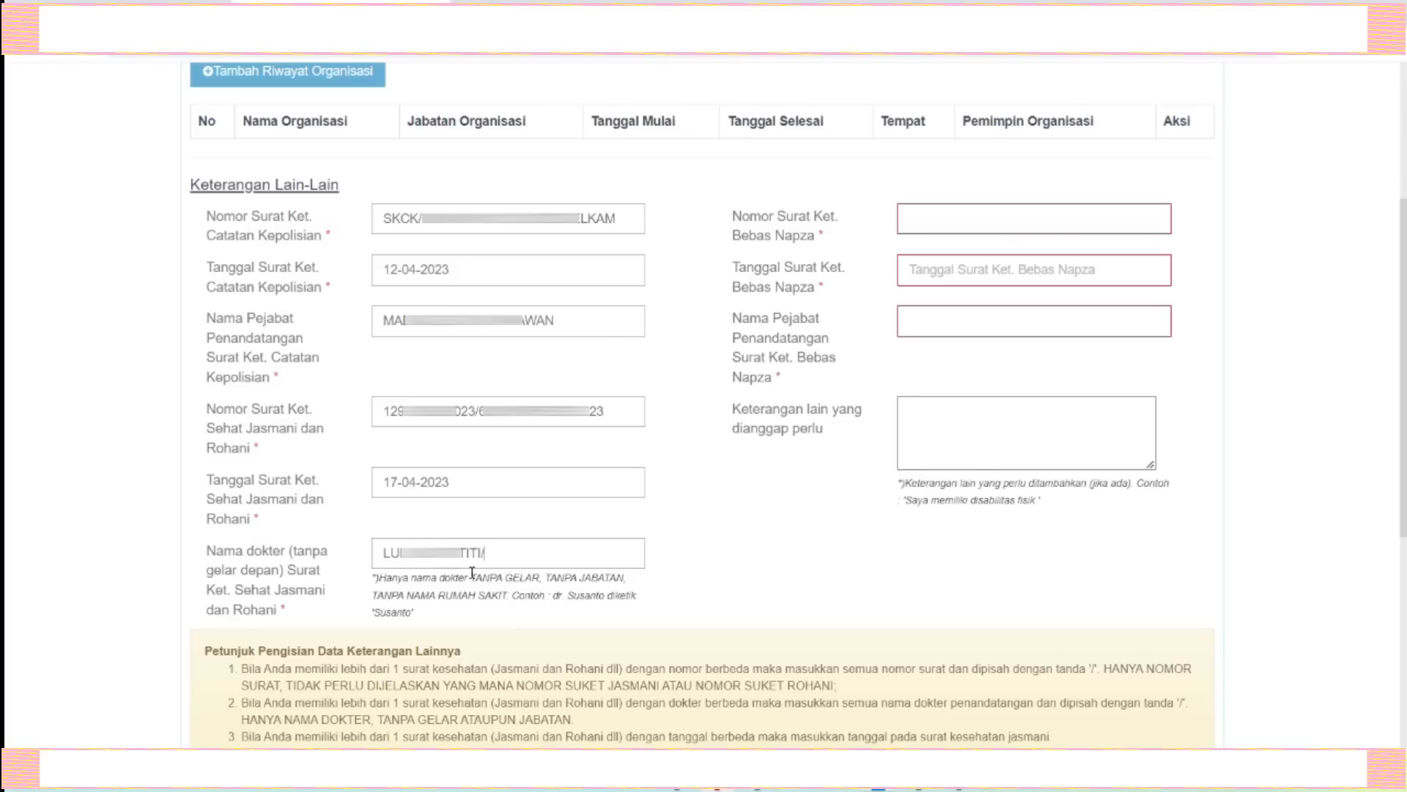
key(ctrl+v)
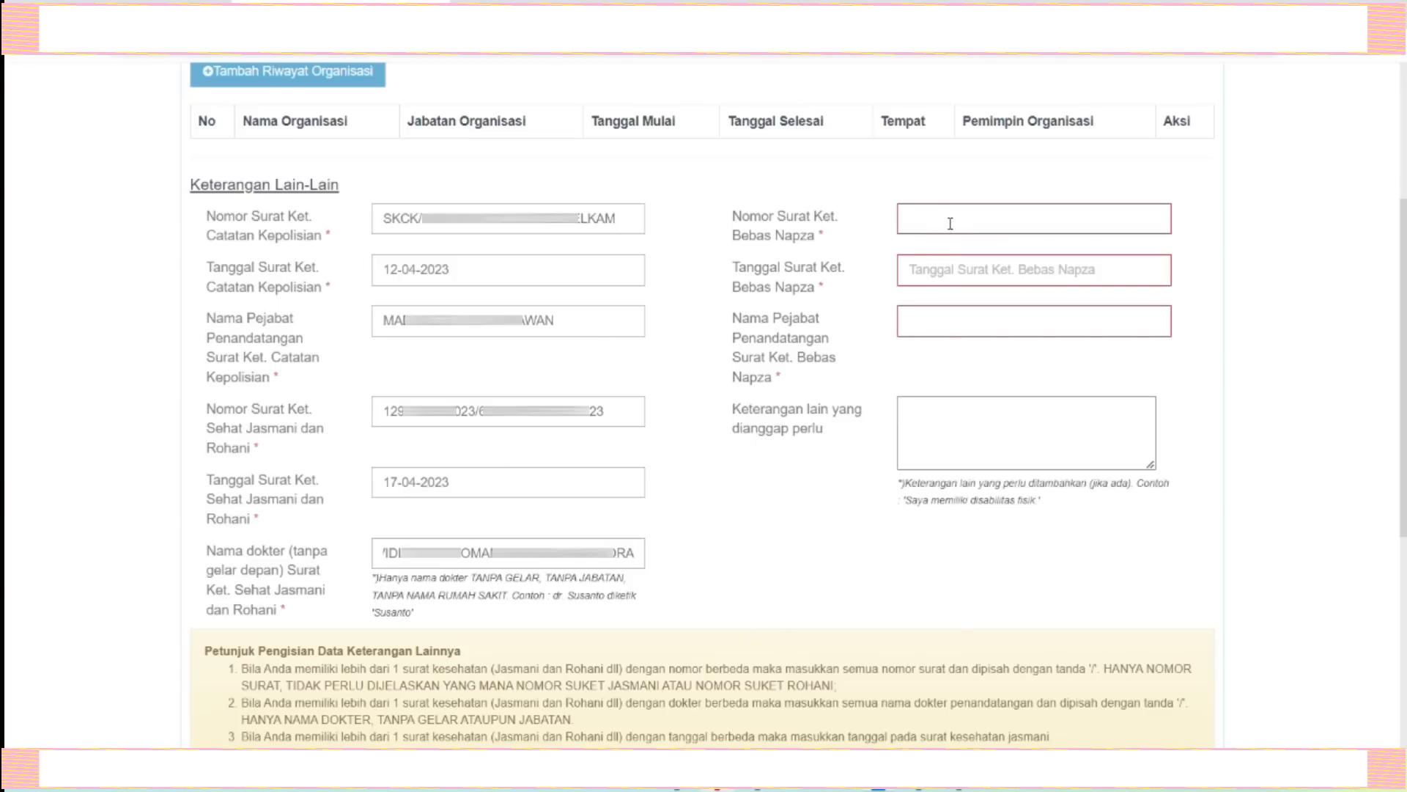
key(Tab)
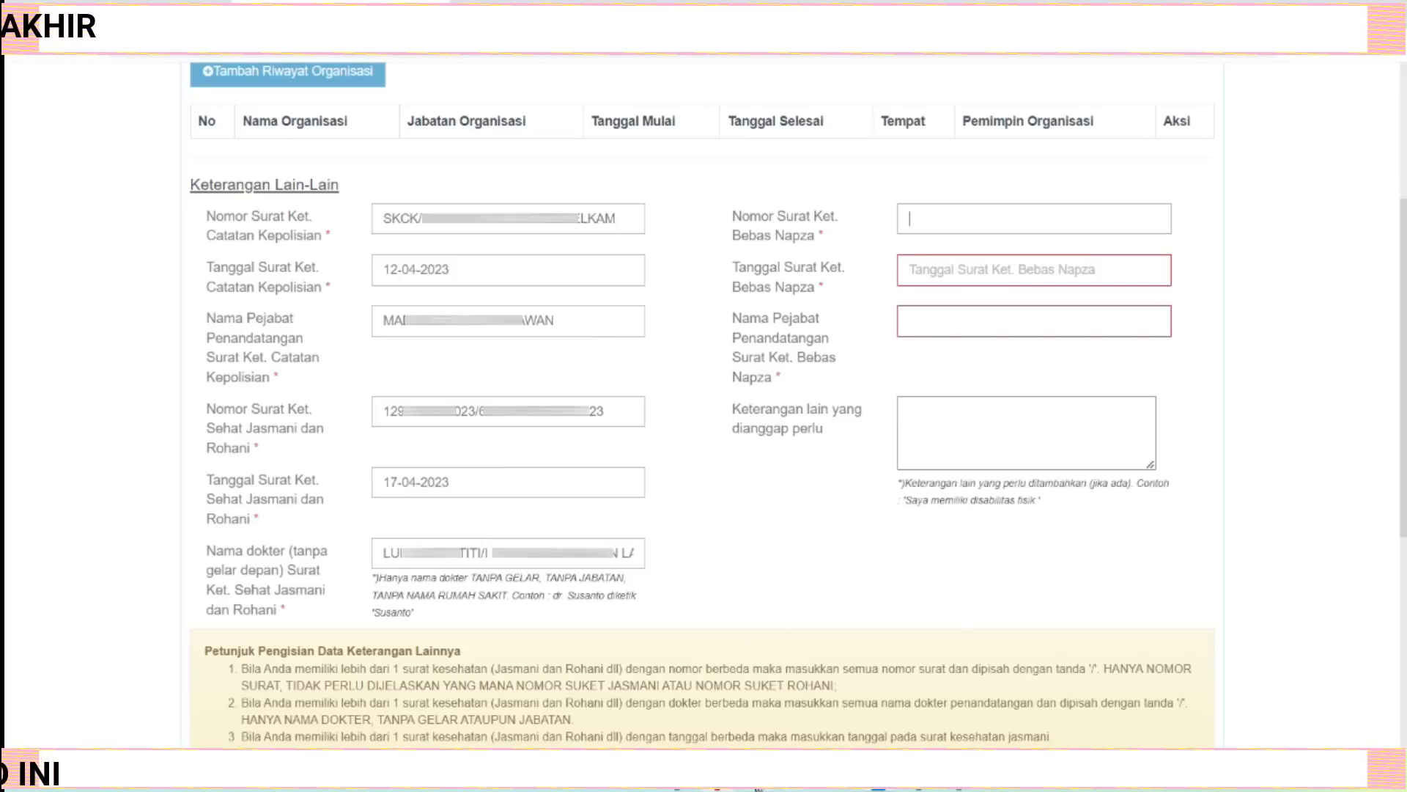
Review the drug-free (Bebas Narkoba) certificate in the PDF.
click(803, 1)
click(975, 2)
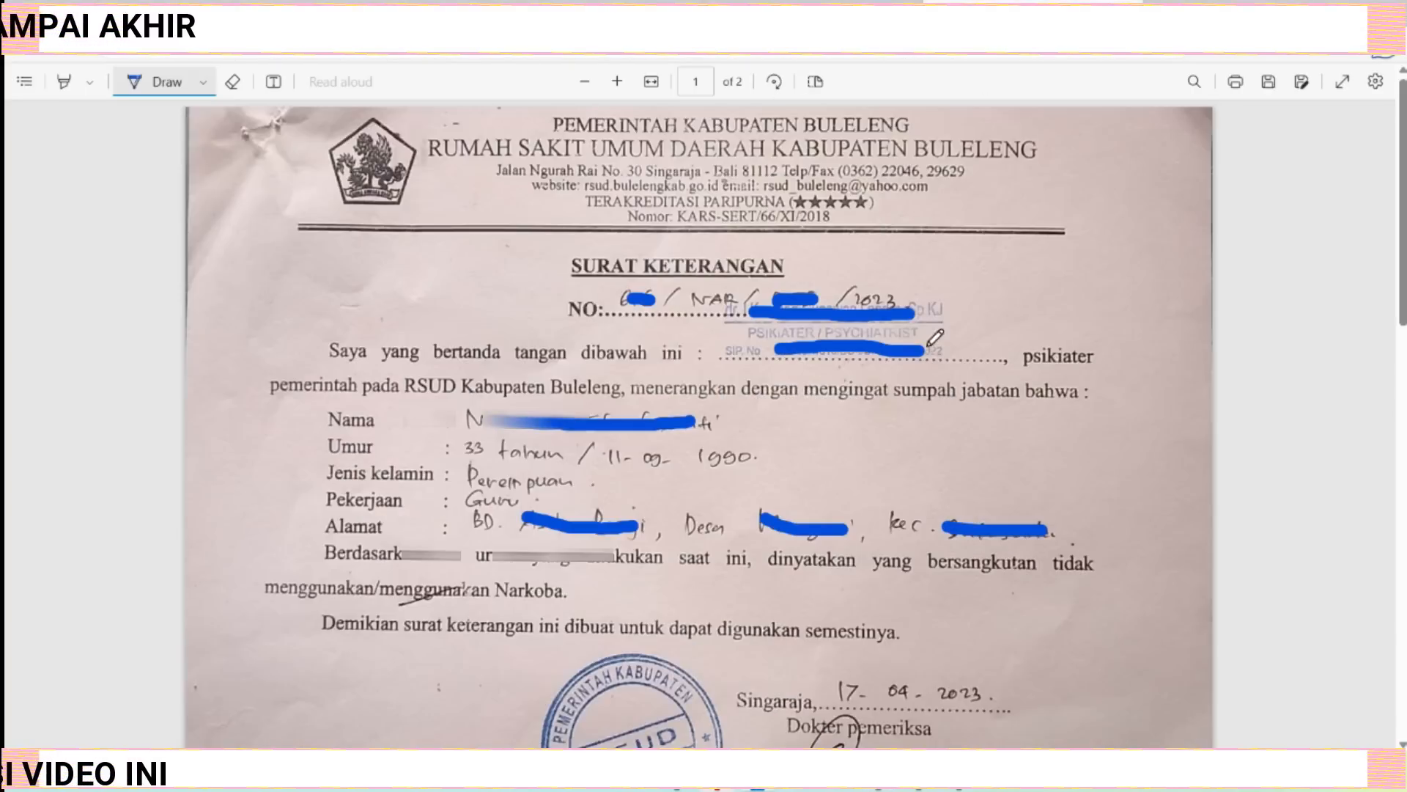
scroll(862, 438, down, 1)
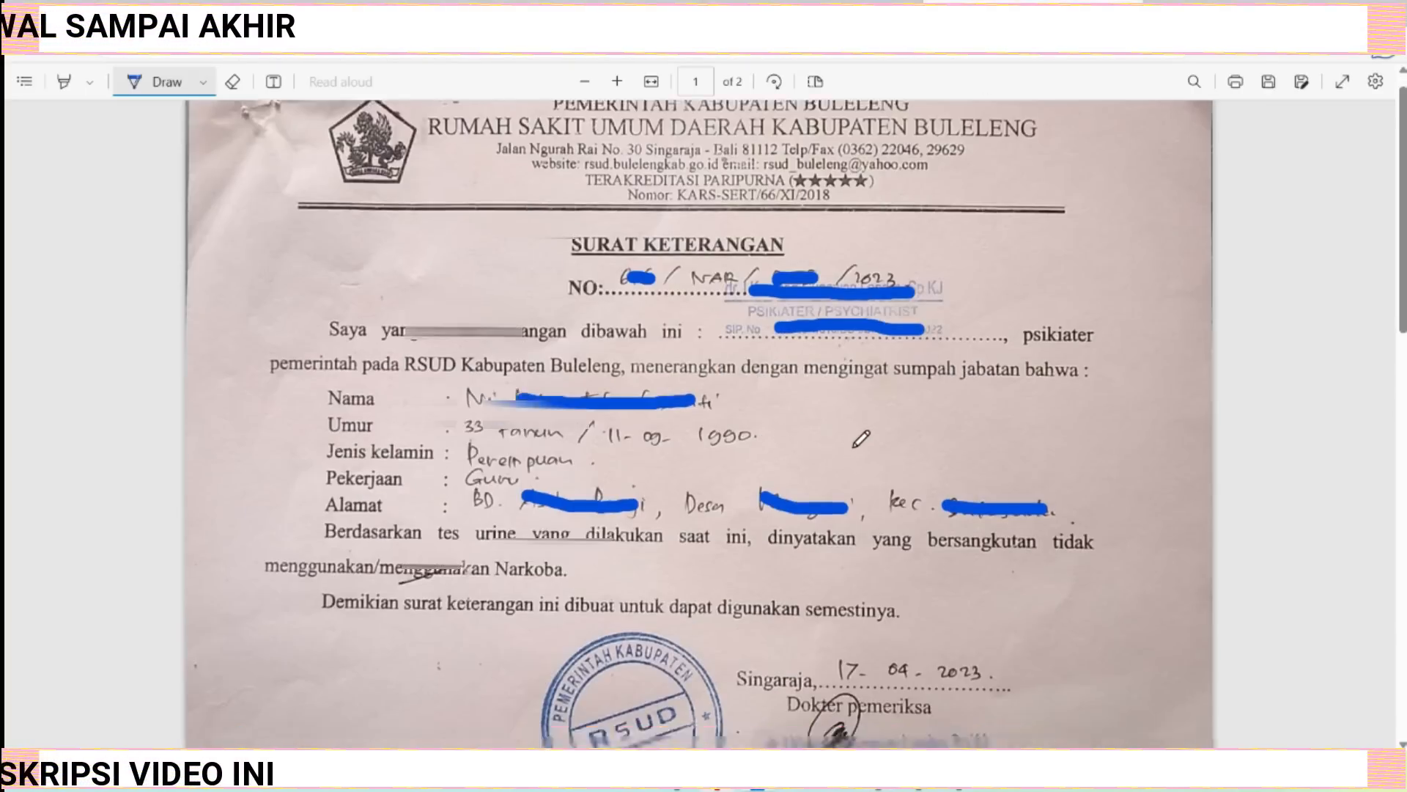
scroll(862, 438, down, 1)
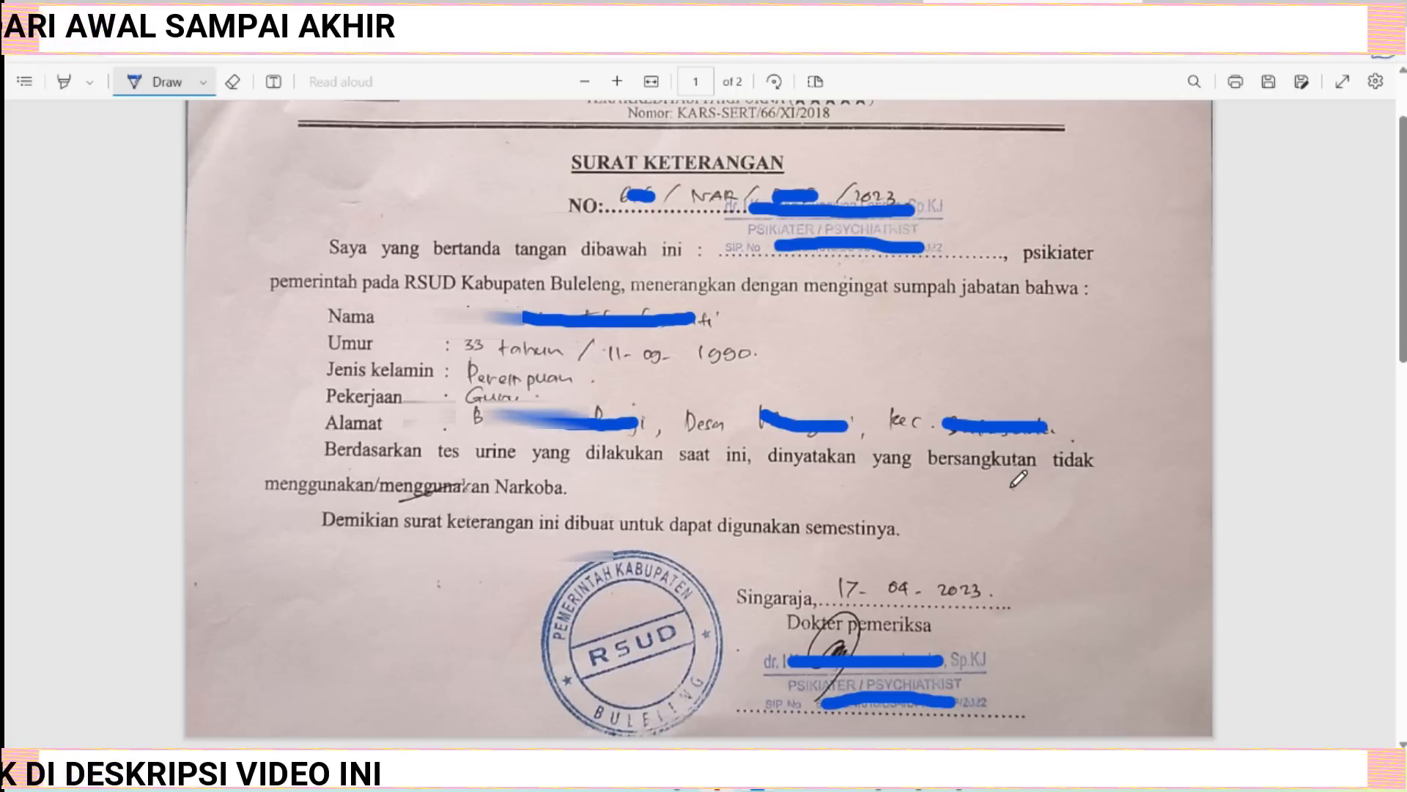
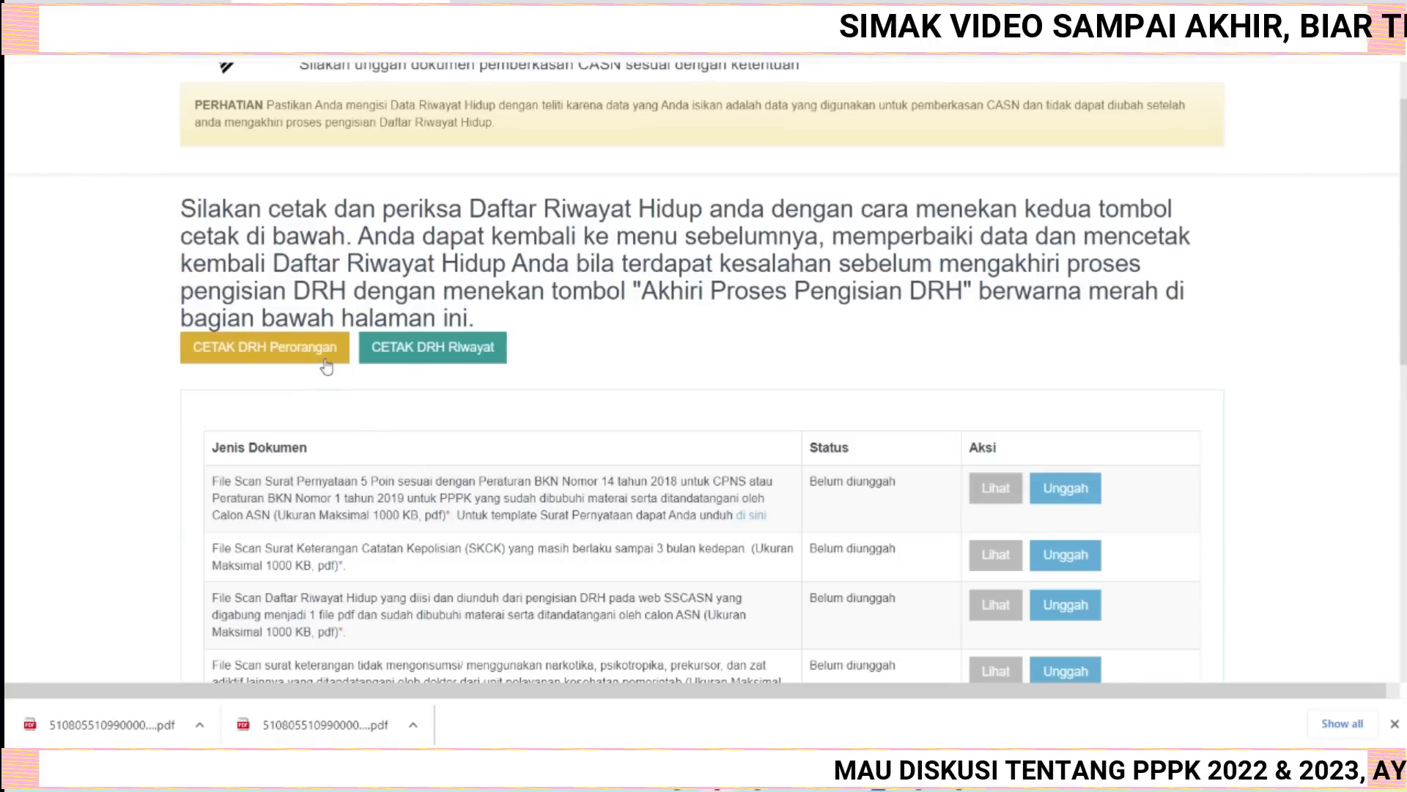
Review the required document upload list, then open the downloaded DRH Perorangan PDF.
scroll(867, 584, down, 8)
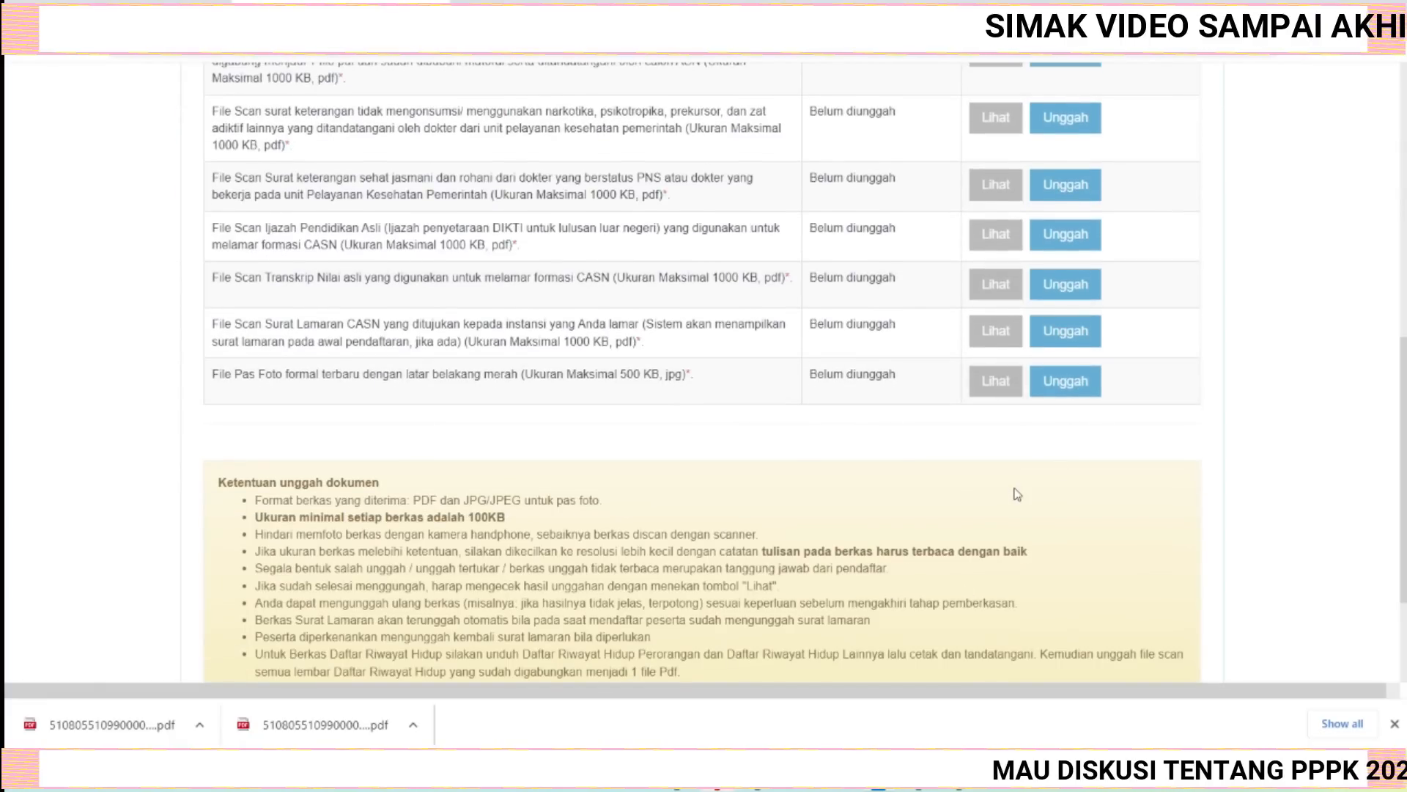
scroll(1015, 502, up, 4)
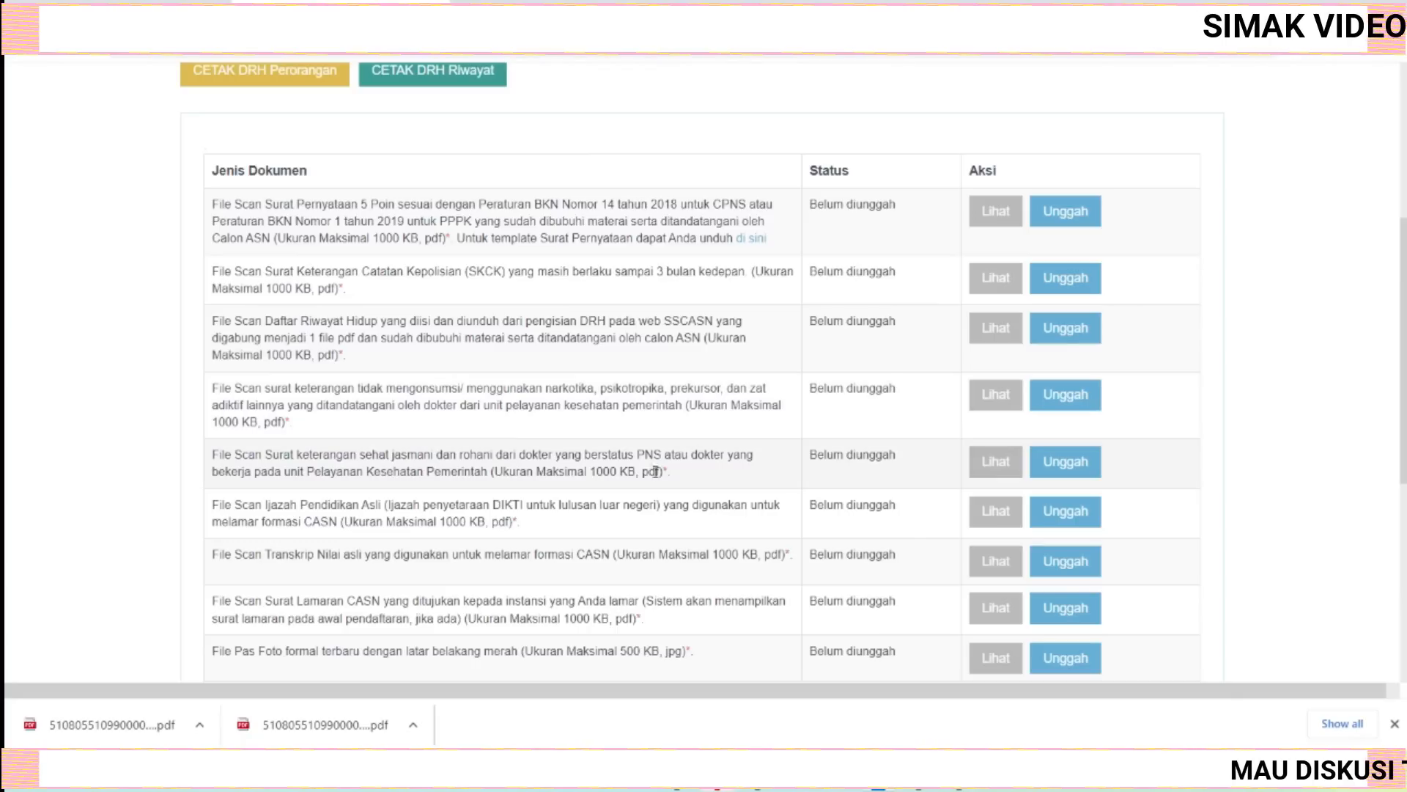
scroll(648, 488, up, 1)
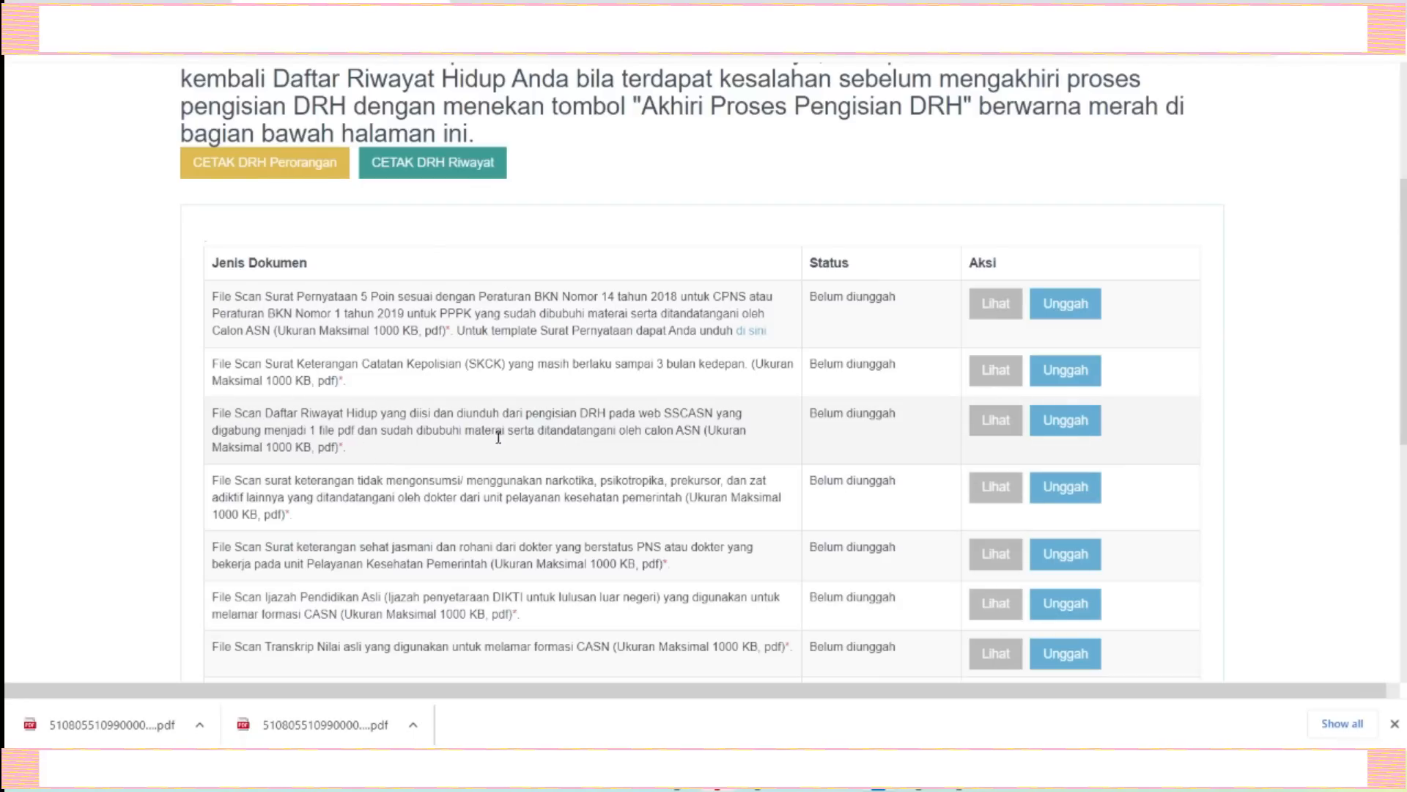
scroll(1026, 609, down, 1)
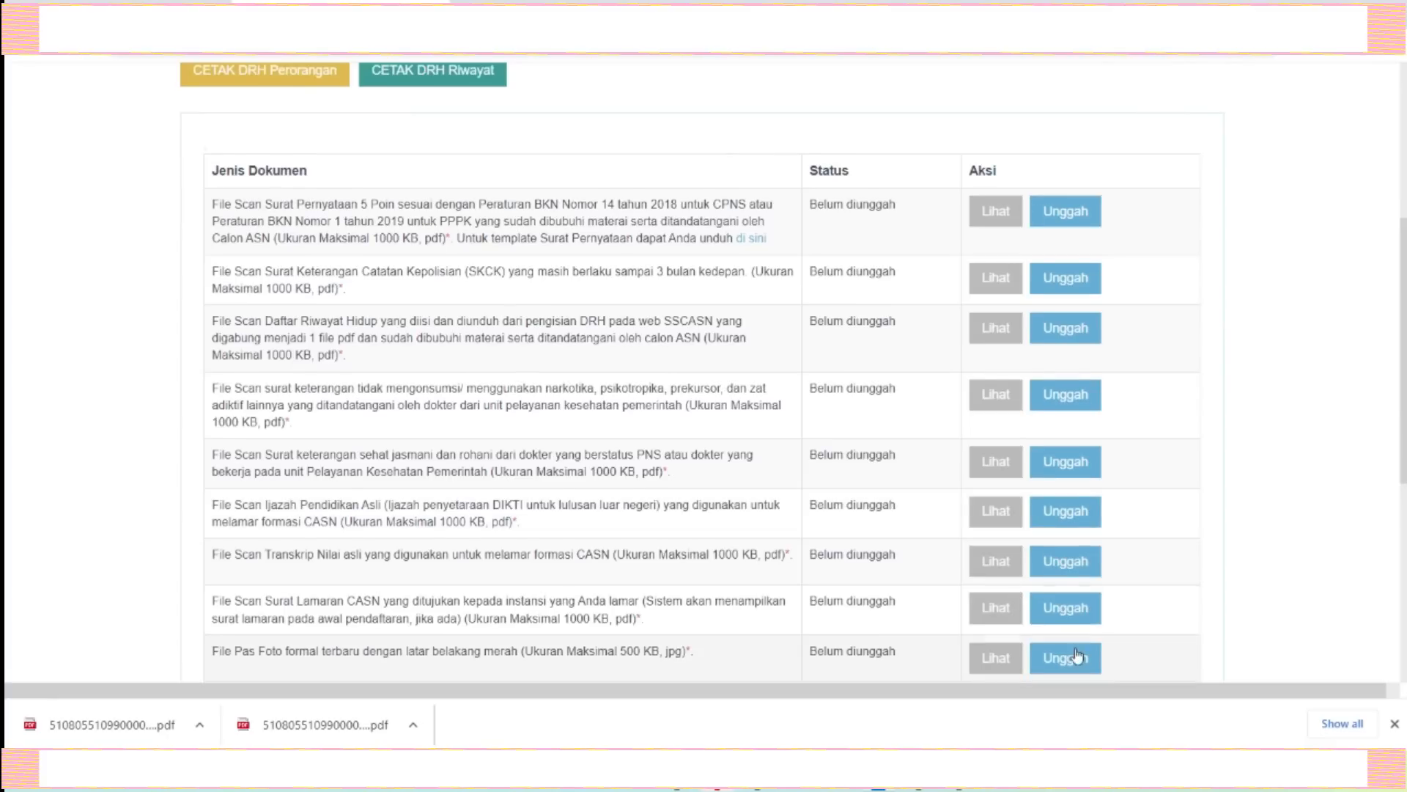
scroll(1076, 655, down, 1)
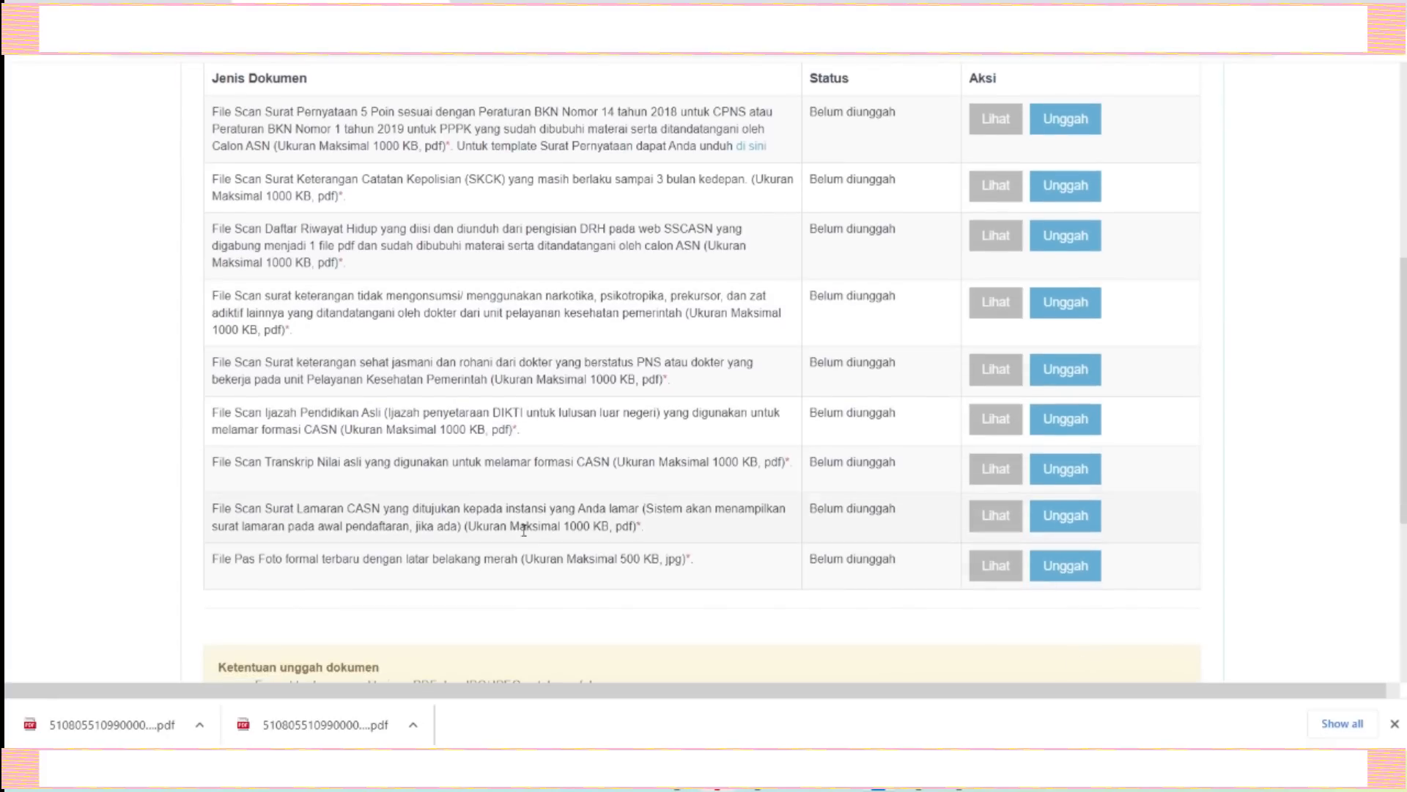
scroll(524, 530, up, 2)
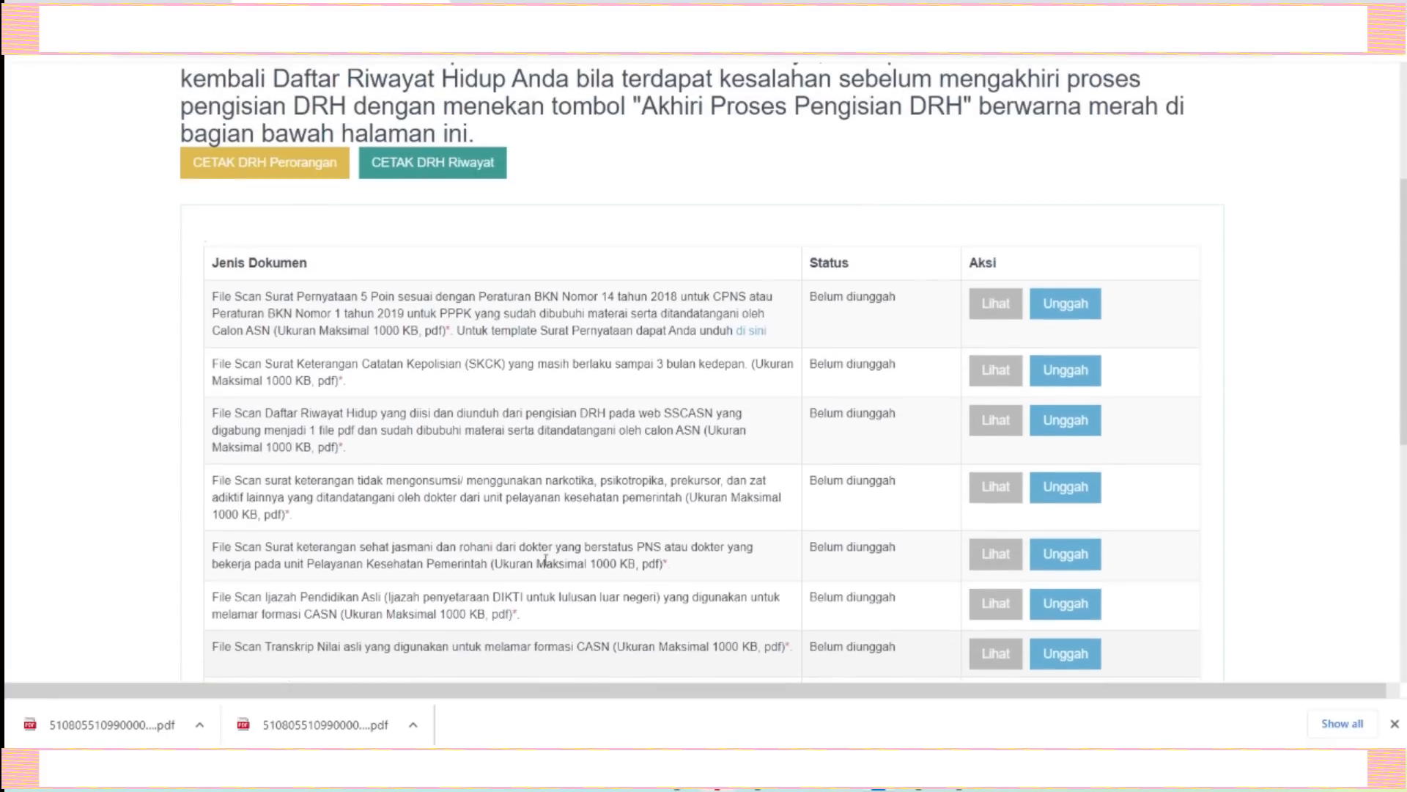
click(341, 726)
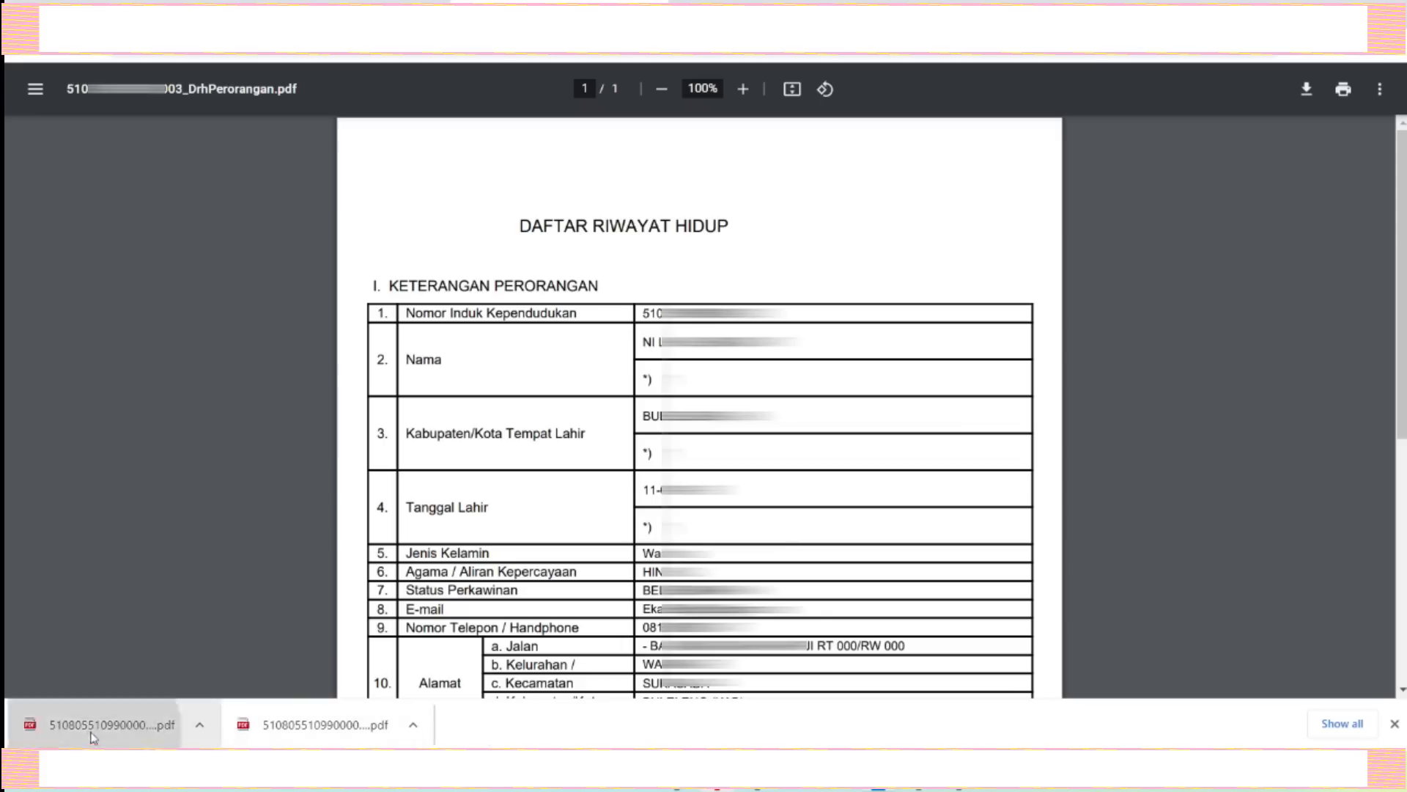
Open the downloaded DRH Riwayat PDF and scroll through its education section.
click(94, 733)
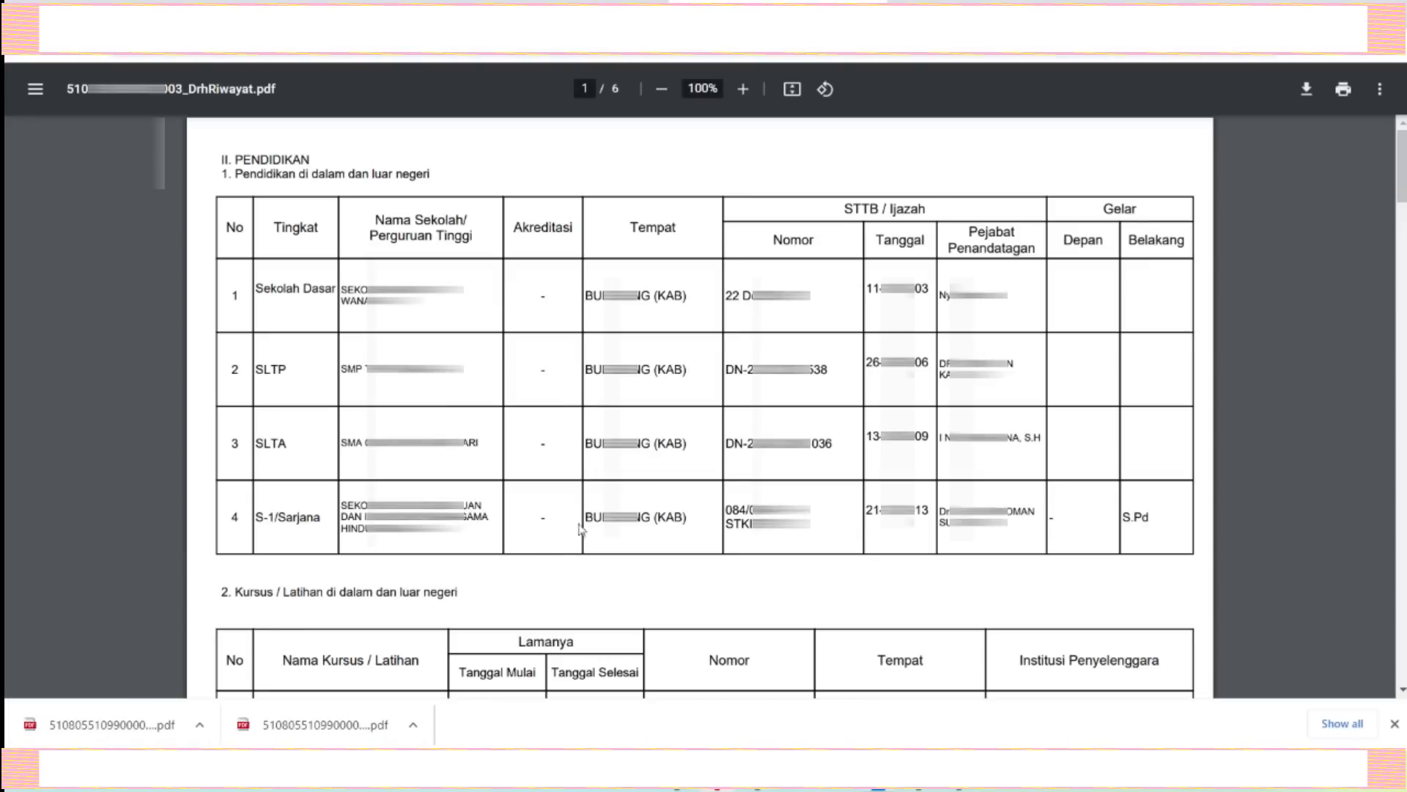
scroll(832, 564, down, 20)
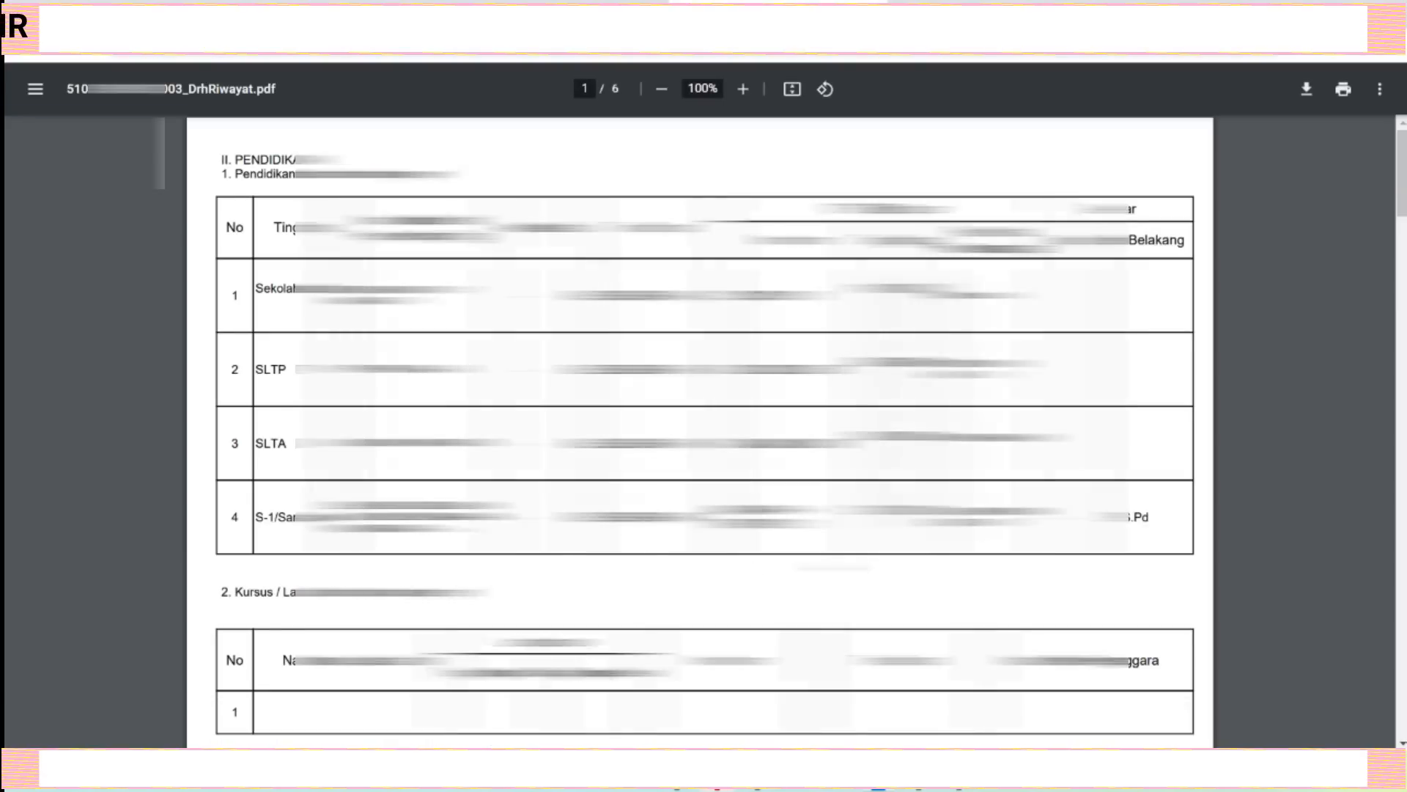
scroll(884, 621, down, 20)
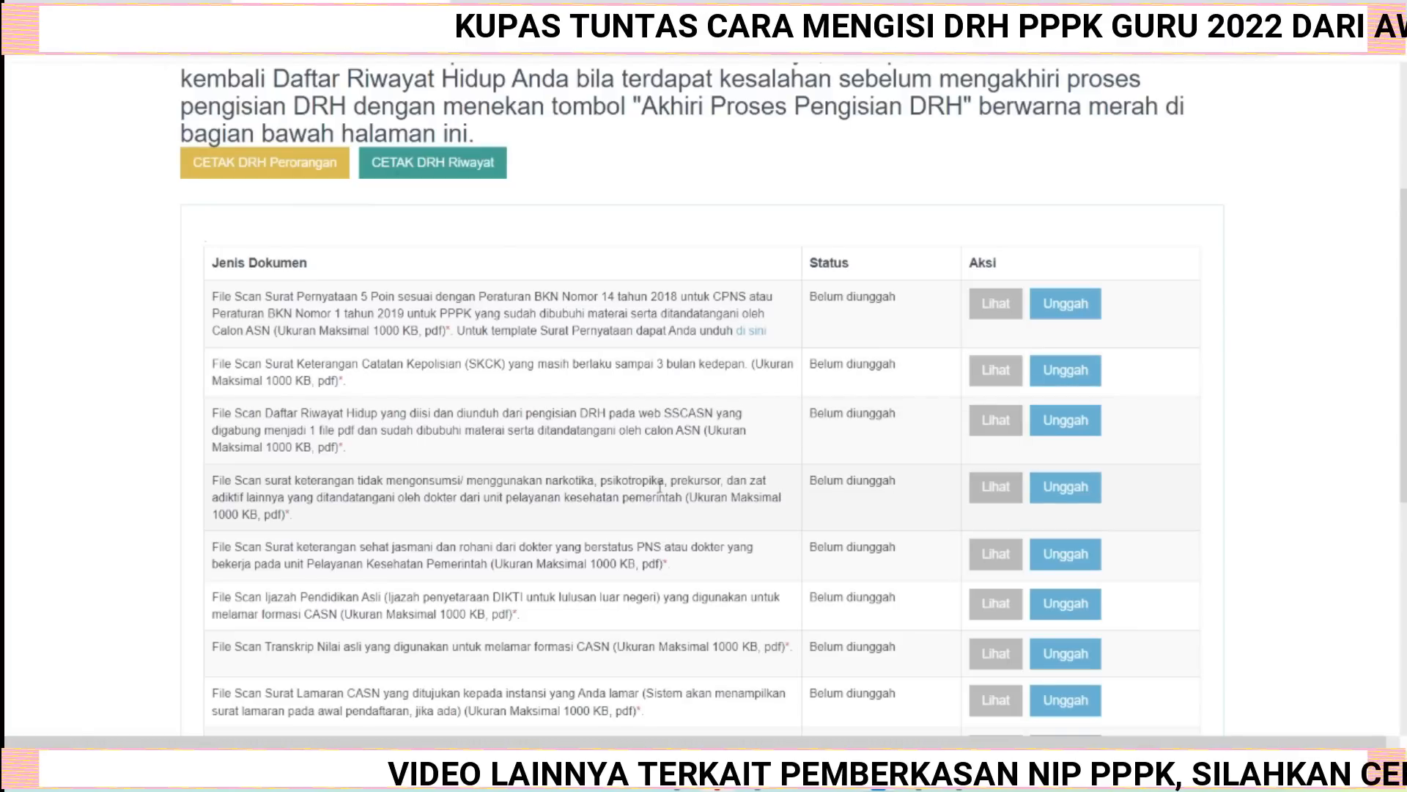
Examine the document upload table, the upload rules and the Akhiri Proses Pengisian DRH section.
scroll(702, 532, up, 3)
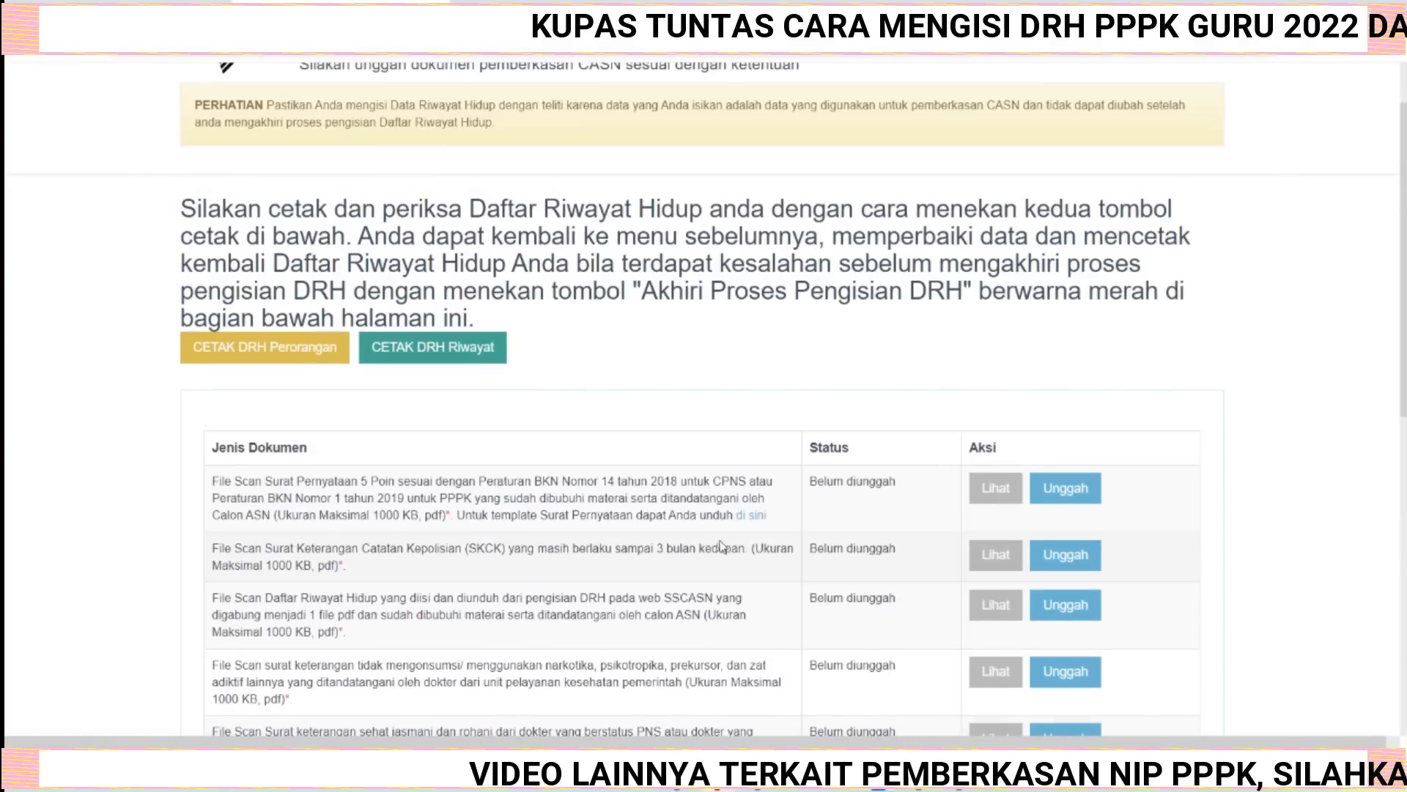
scroll(734, 551, down, 3)
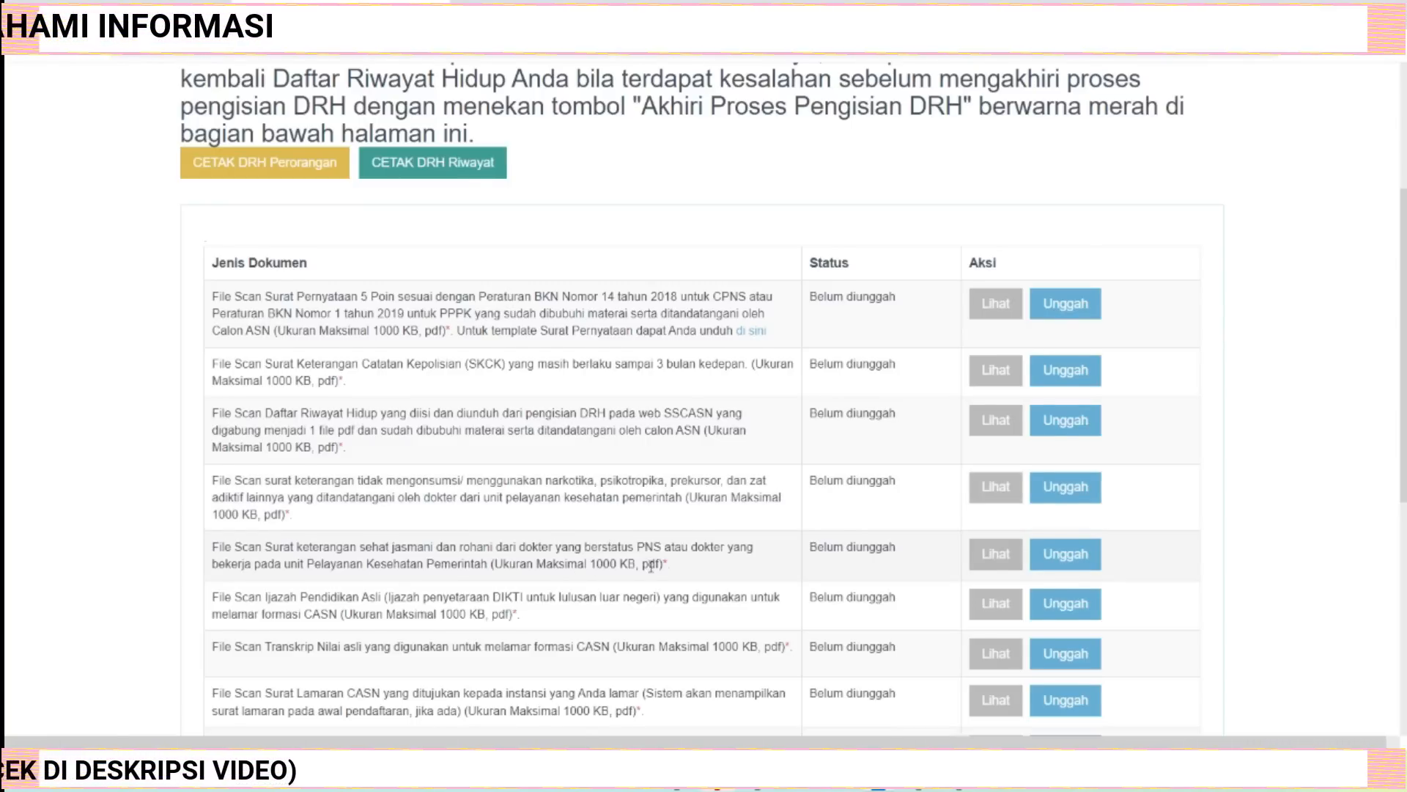
scroll(651, 566, down, 1)
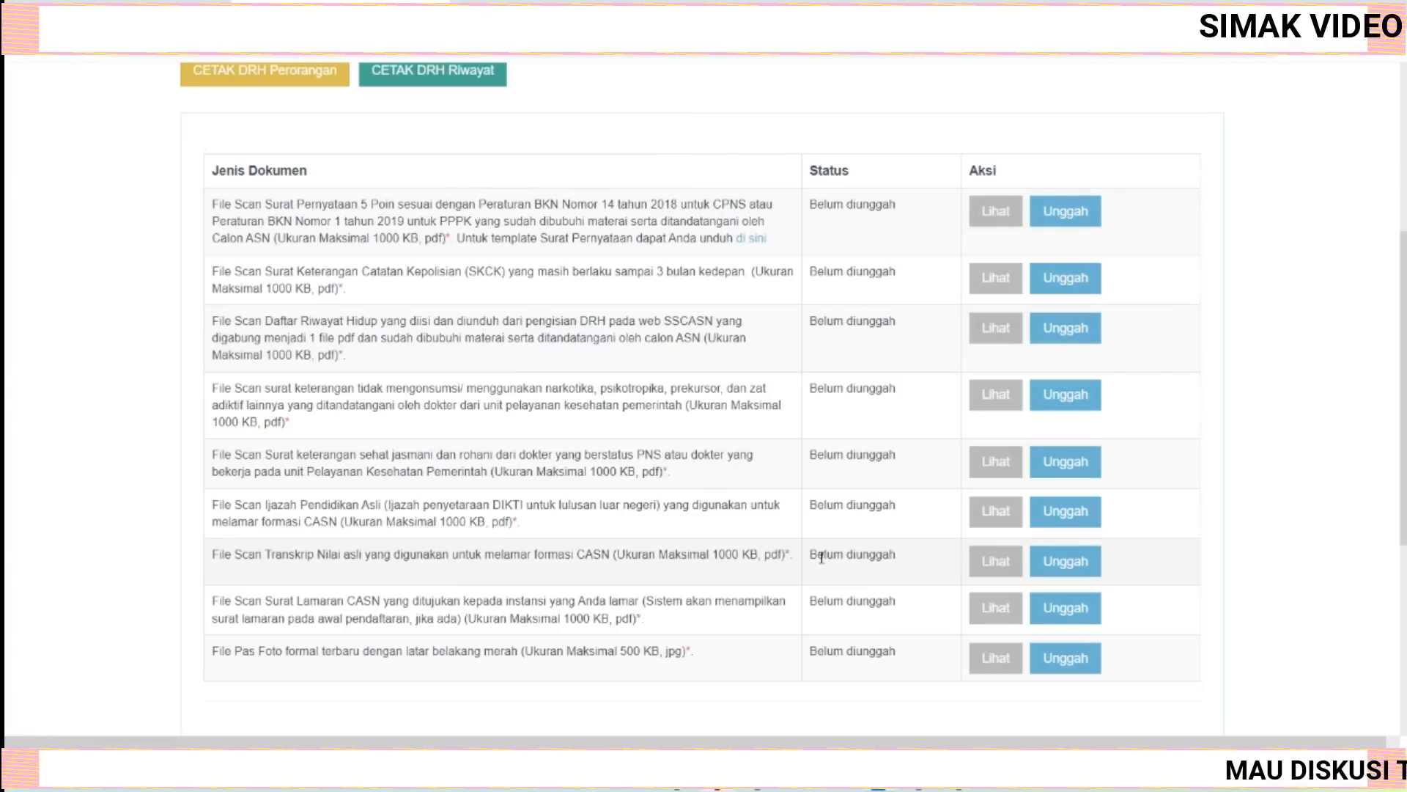
scroll(808, 552, down, 2)
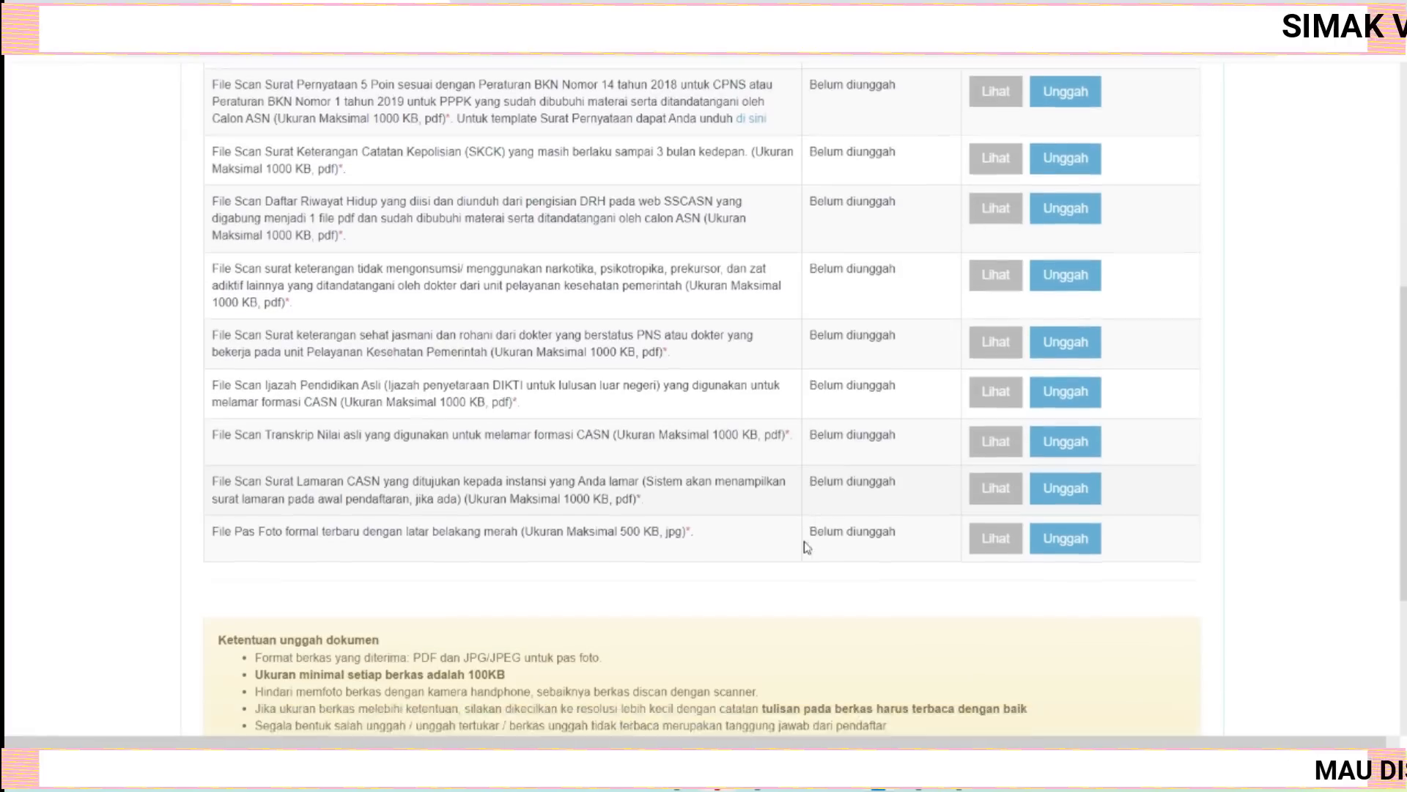
scroll(806, 546, down, 3)
scroll(806, 546, down, 1)
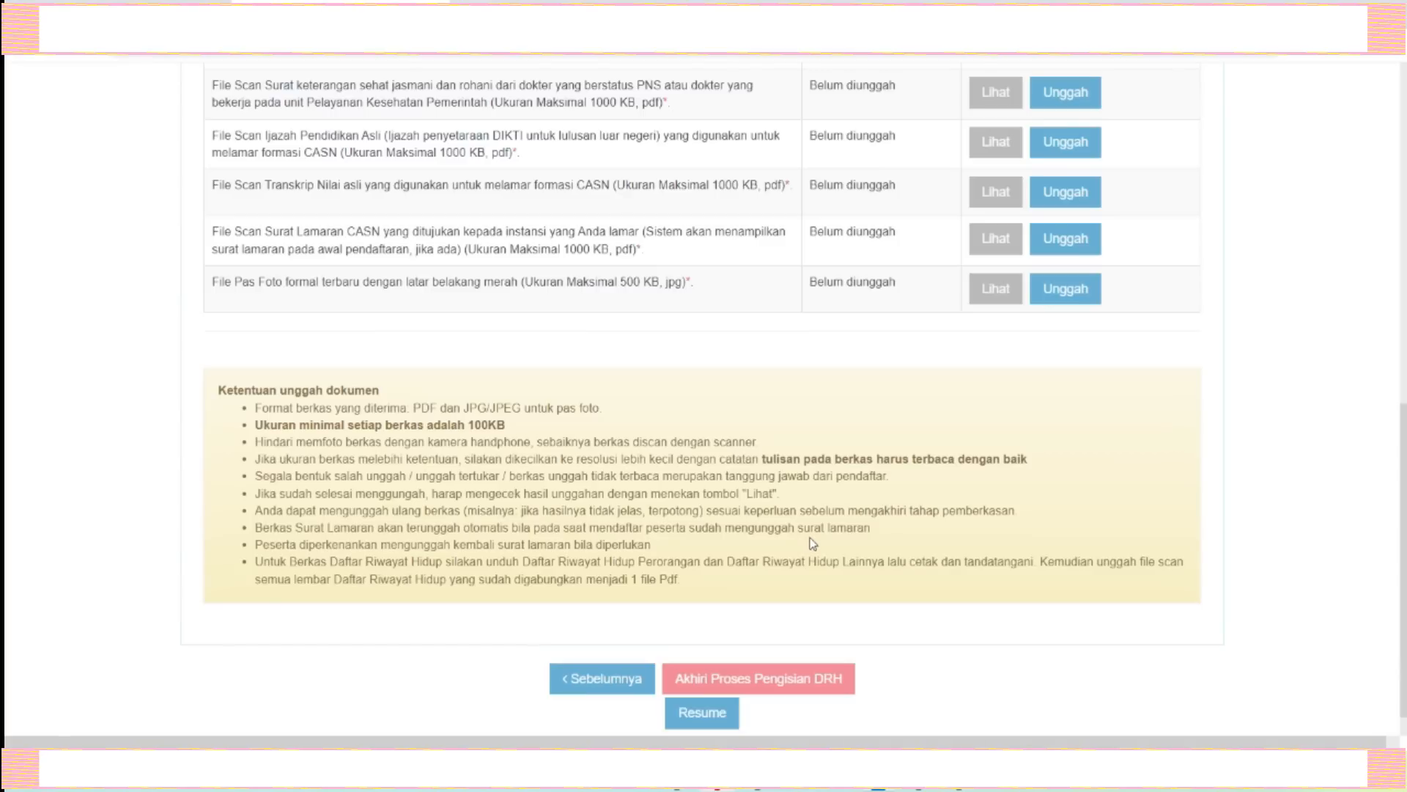
scroll(810, 541, up, 3)
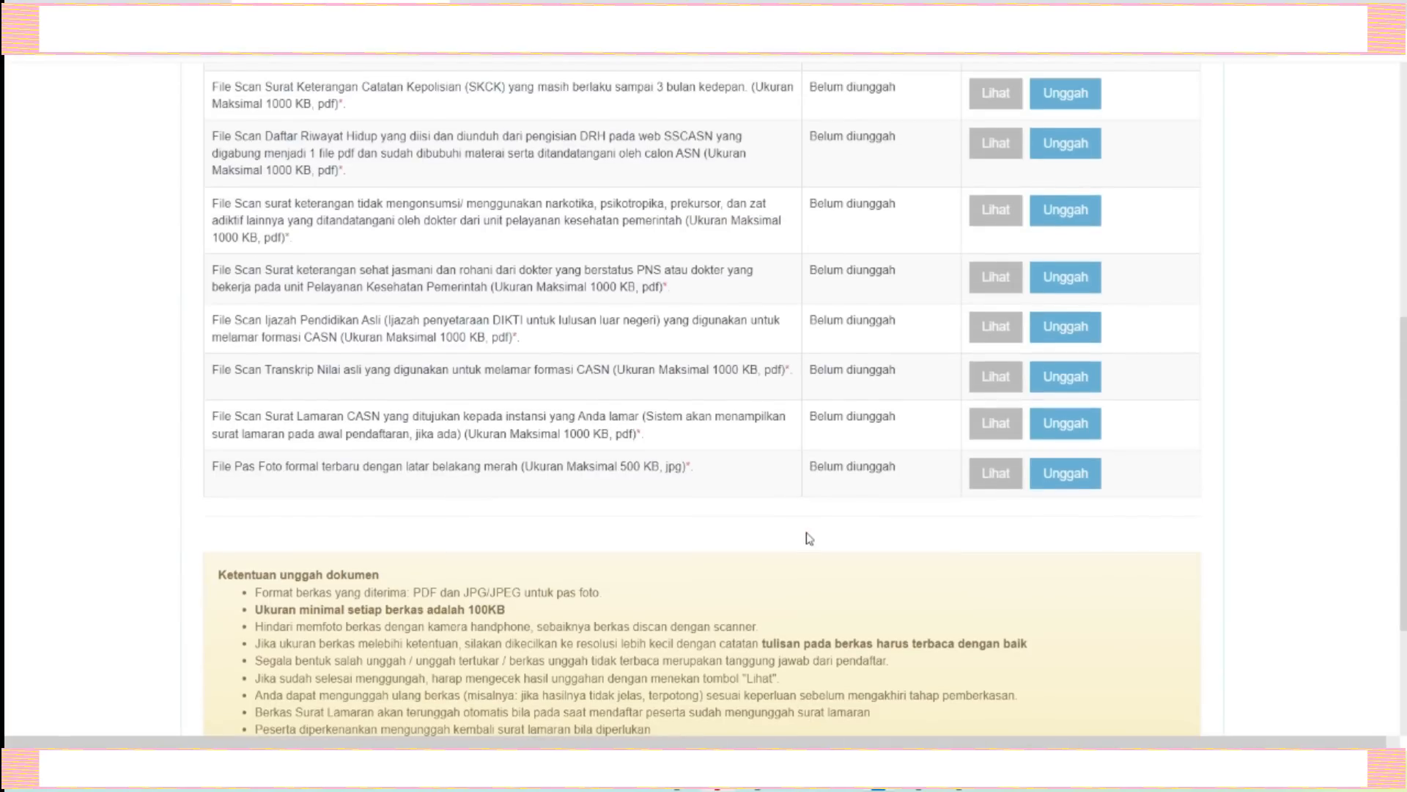
scroll(809, 539, down, 3)
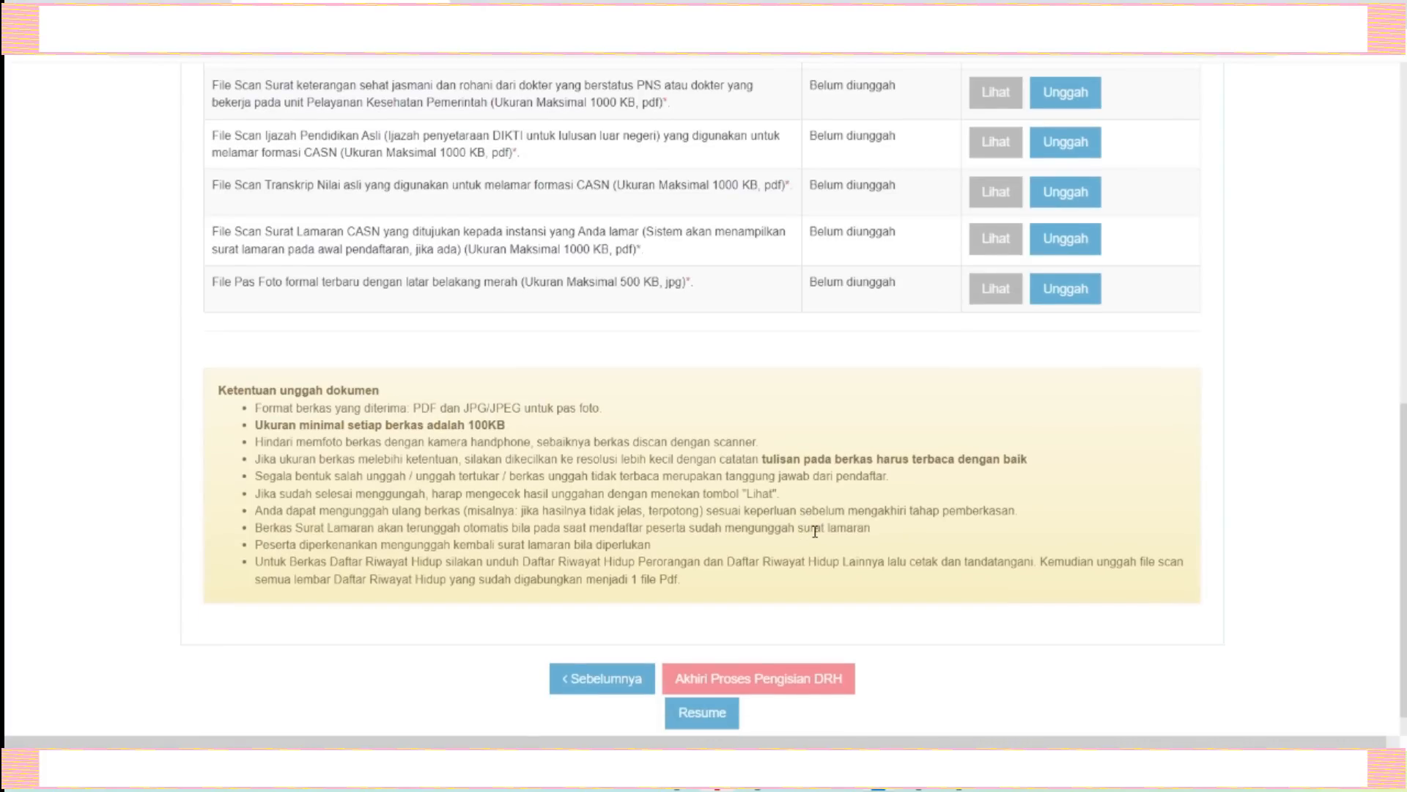
scroll(815, 530, down, 1)
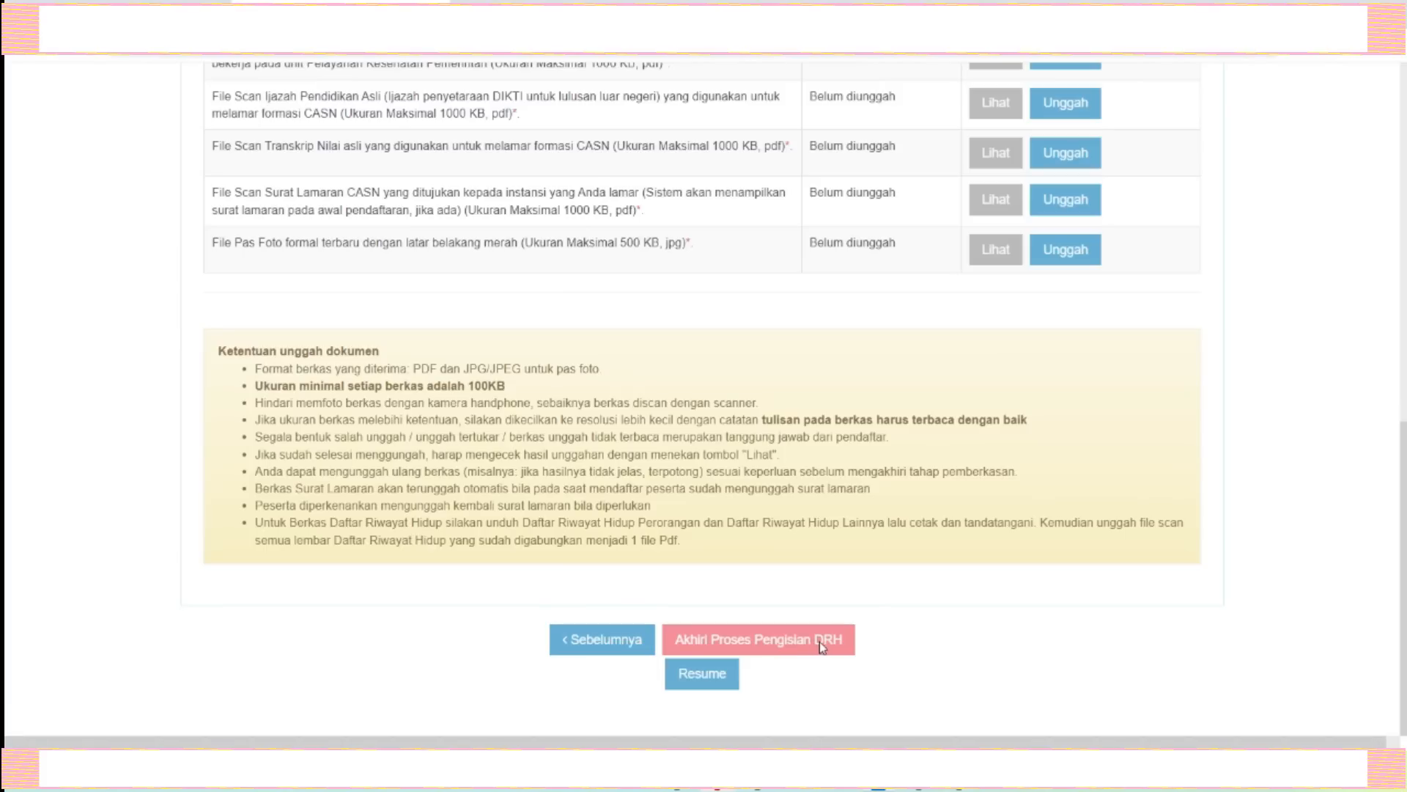
scroll(999, 628, up, 5)
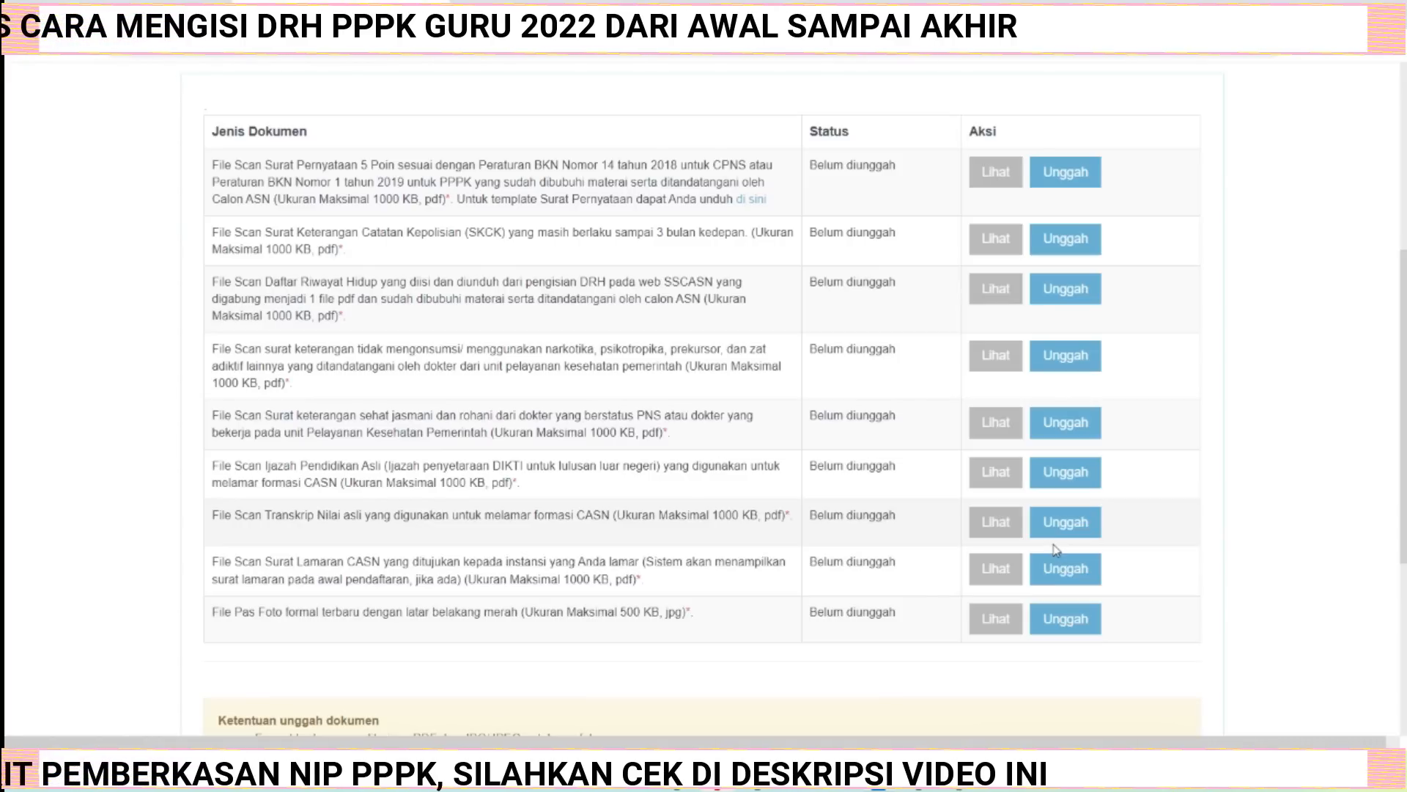
scroll(958, 503, up, 1)
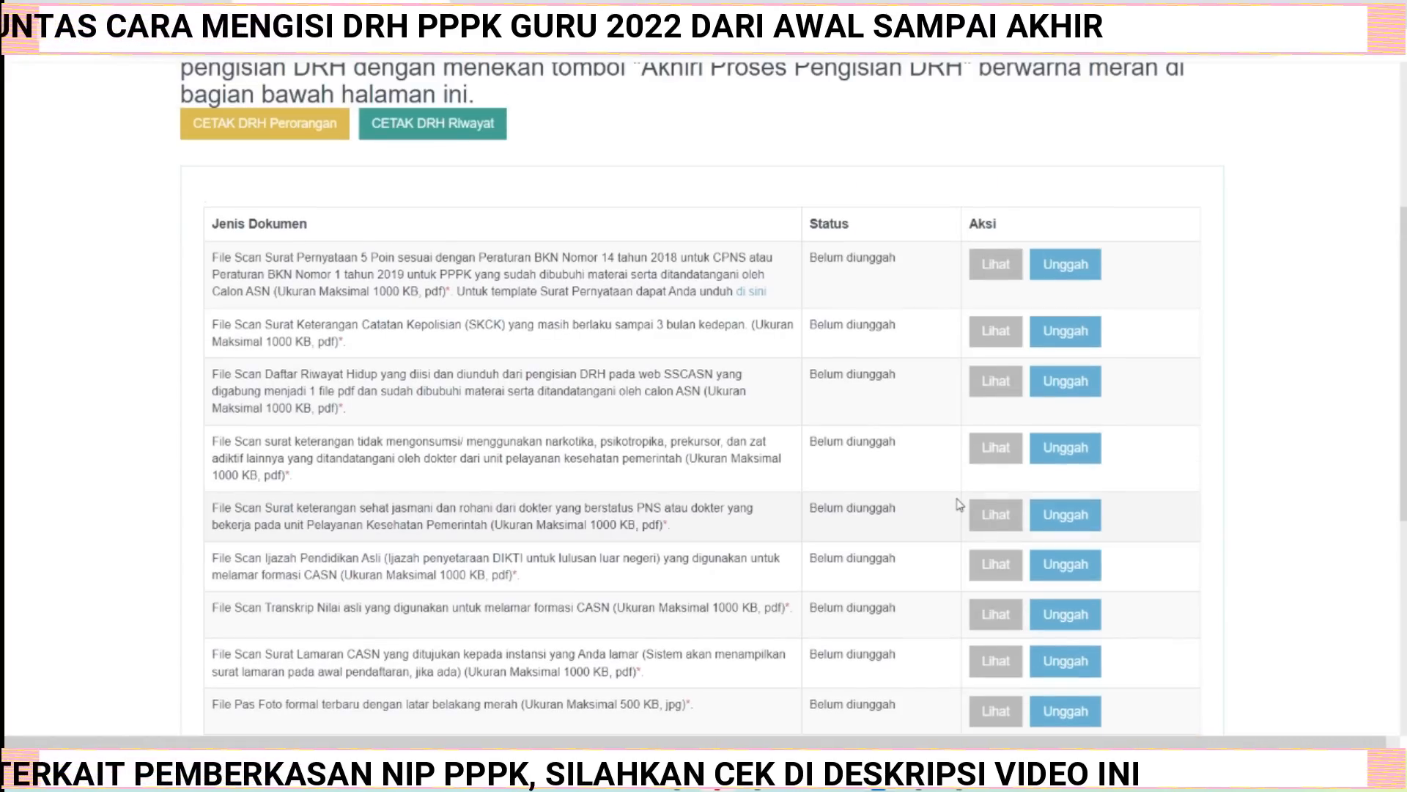
scroll(1004, 435, down, 1)
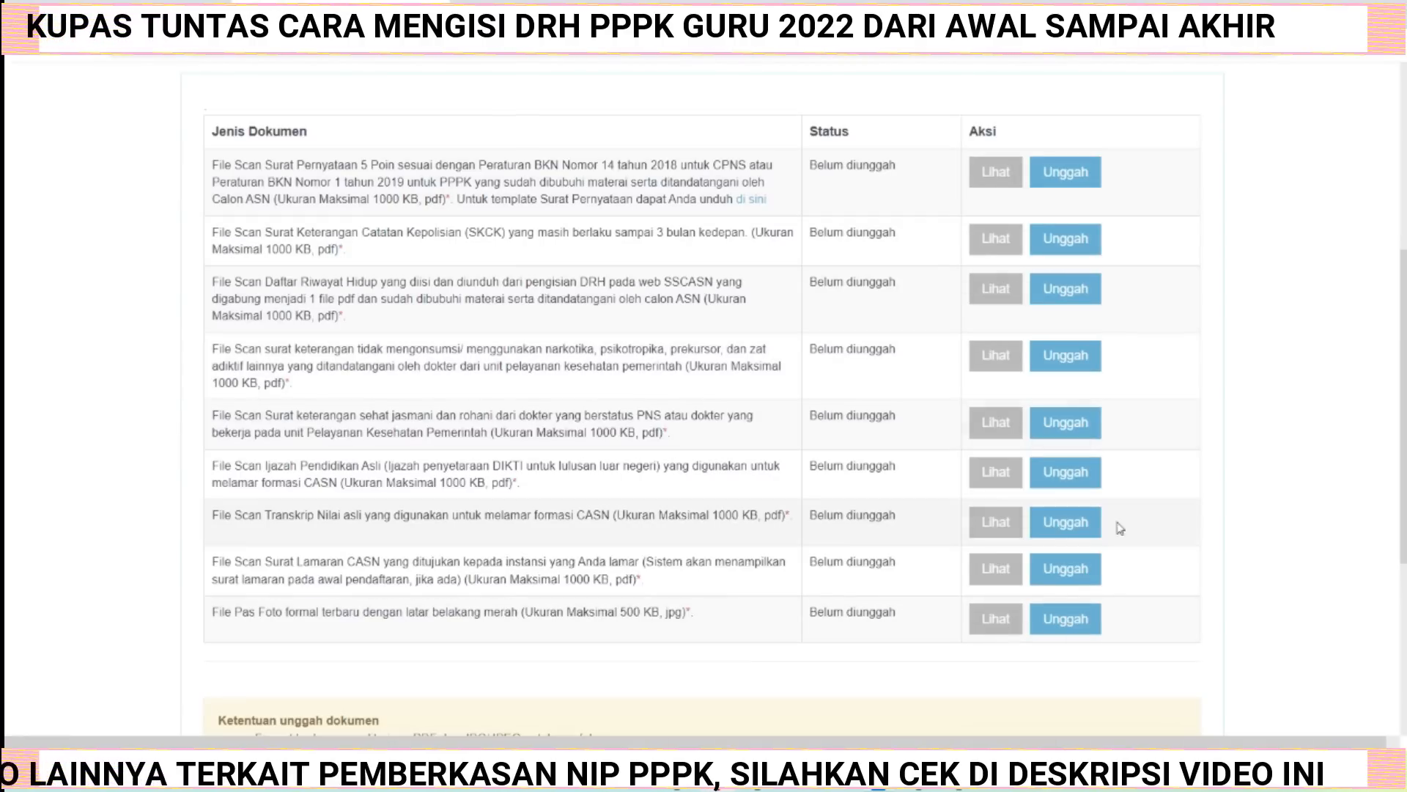
scroll(1155, 577, up, 3)
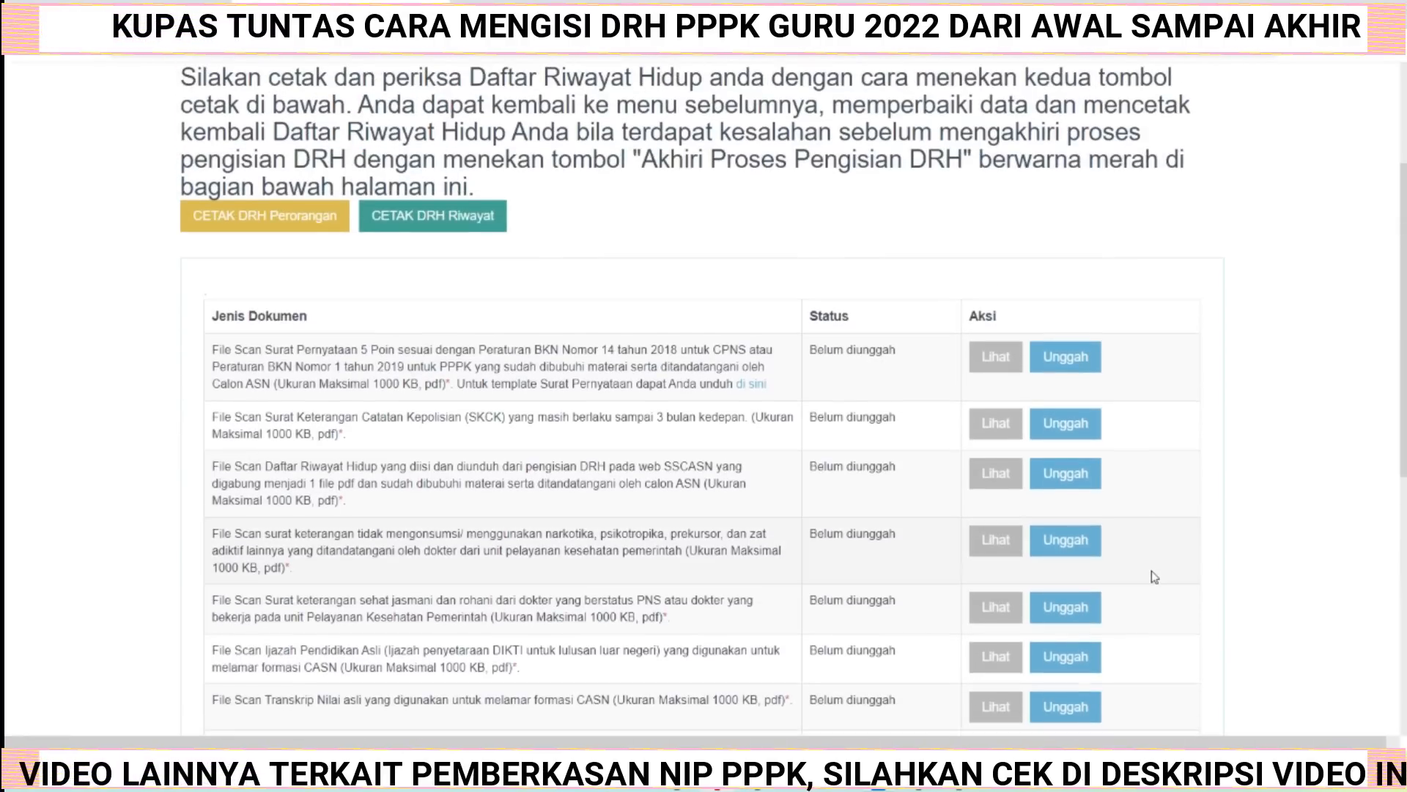
scroll(1155, 577, down, 5)
scroll(1154, 575, down, 3)
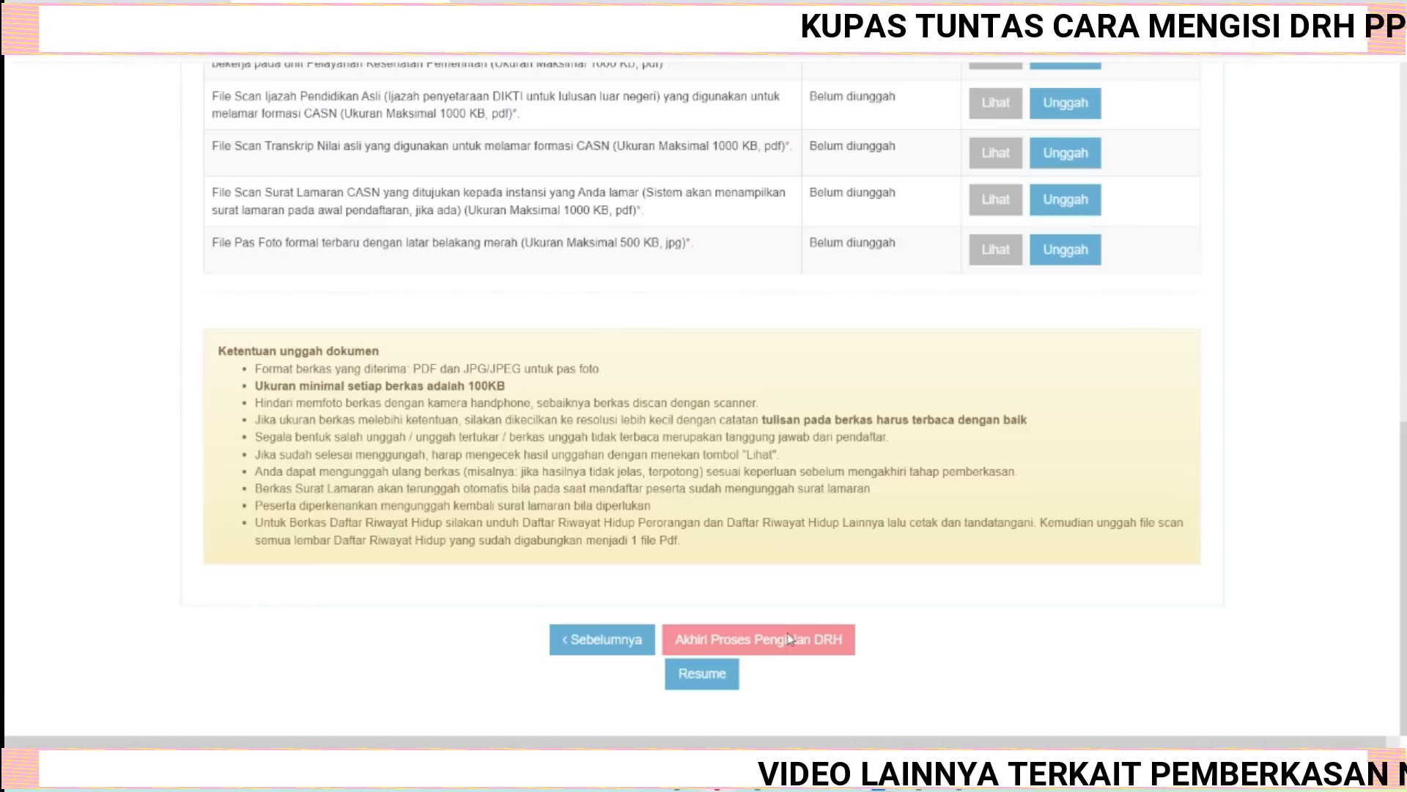
scroll(968, 639, up, 4)
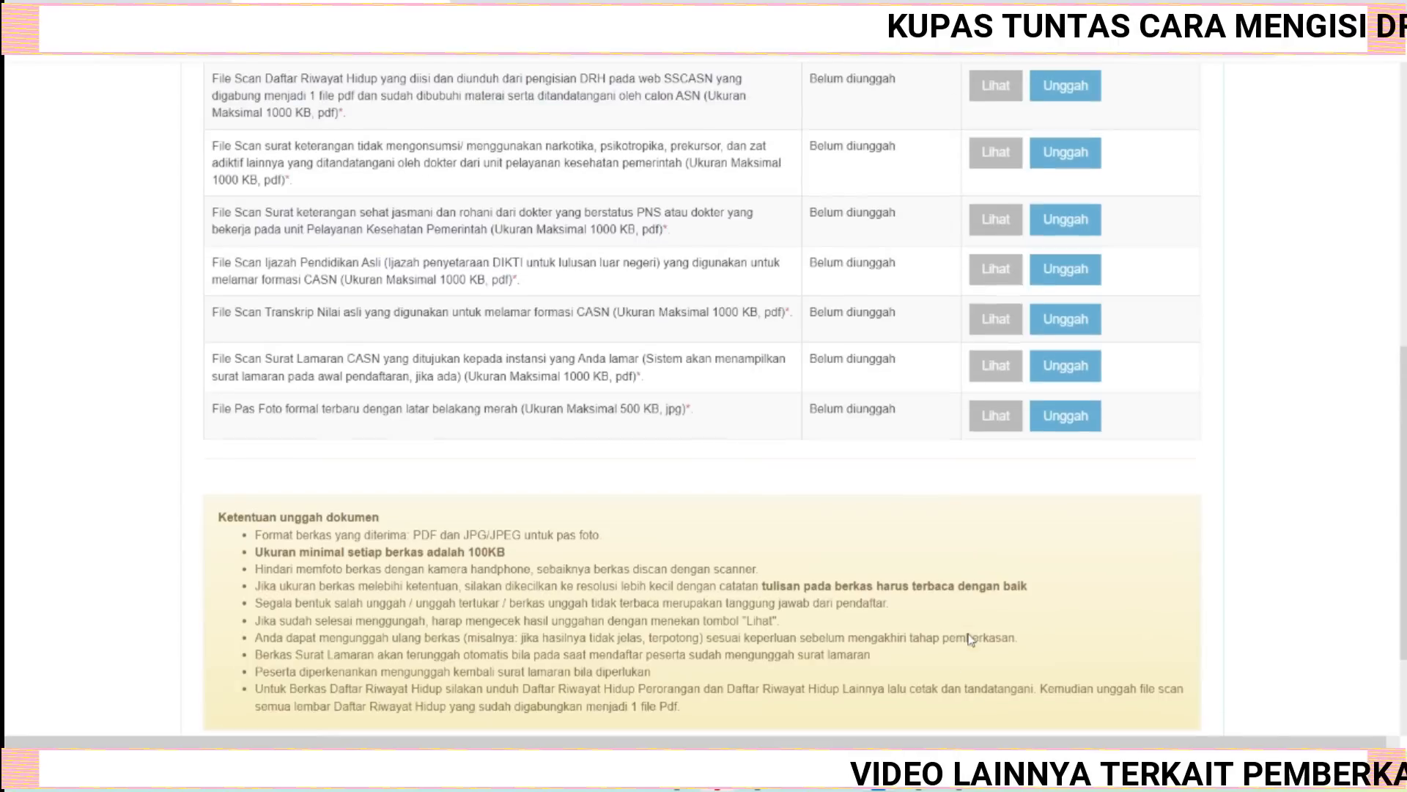
scroll(971, 640, up, 2)
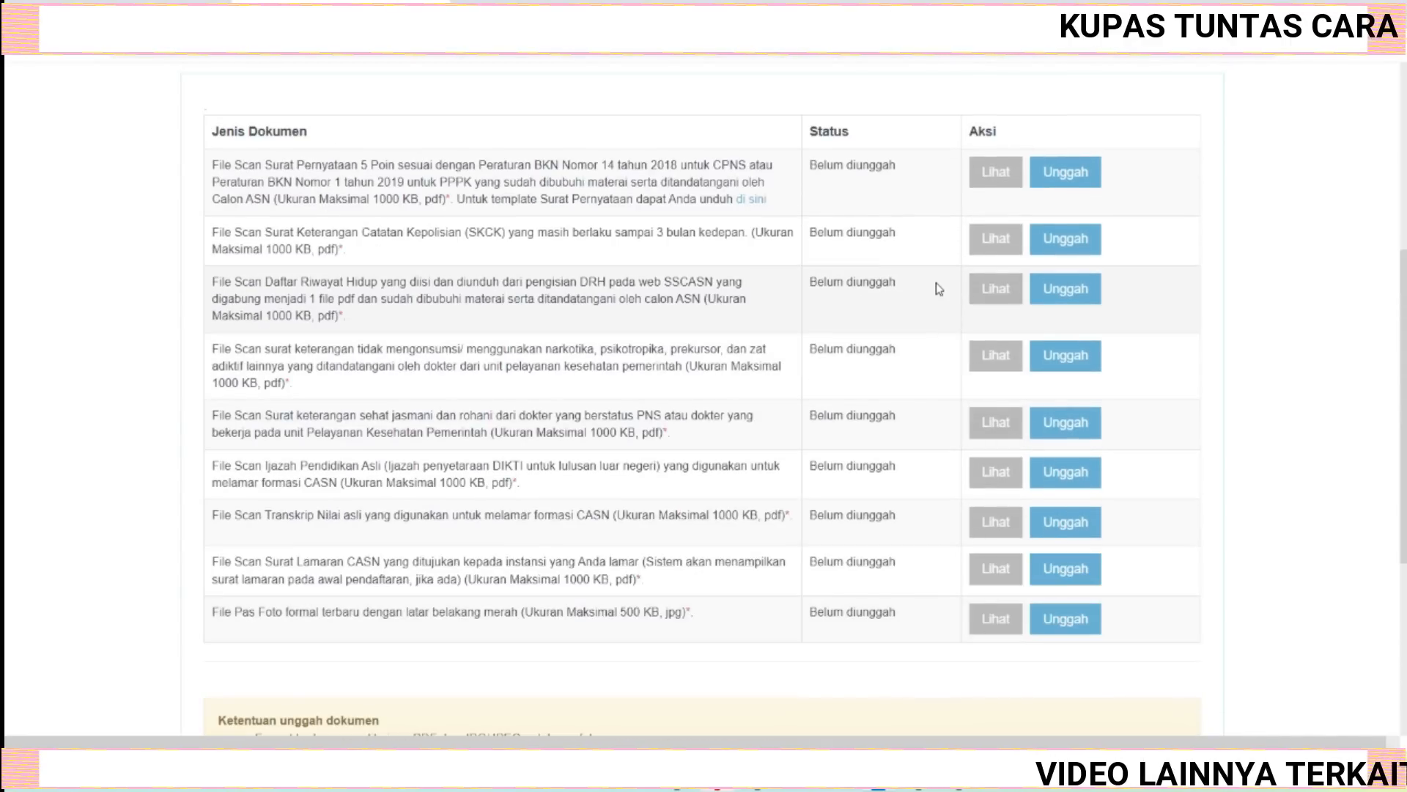
scroll(936, 283, up, 2)
scroll(1197, 546, down, 2)
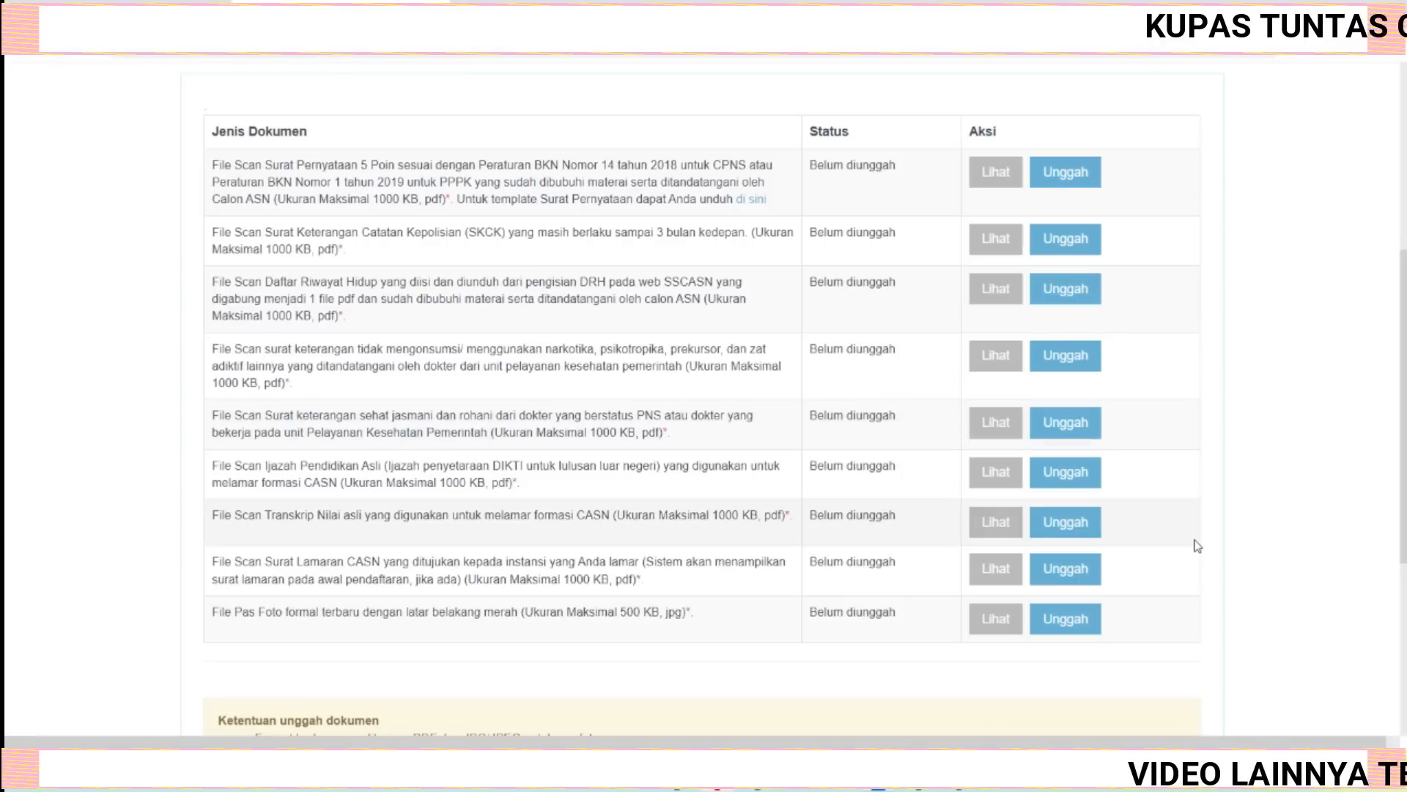